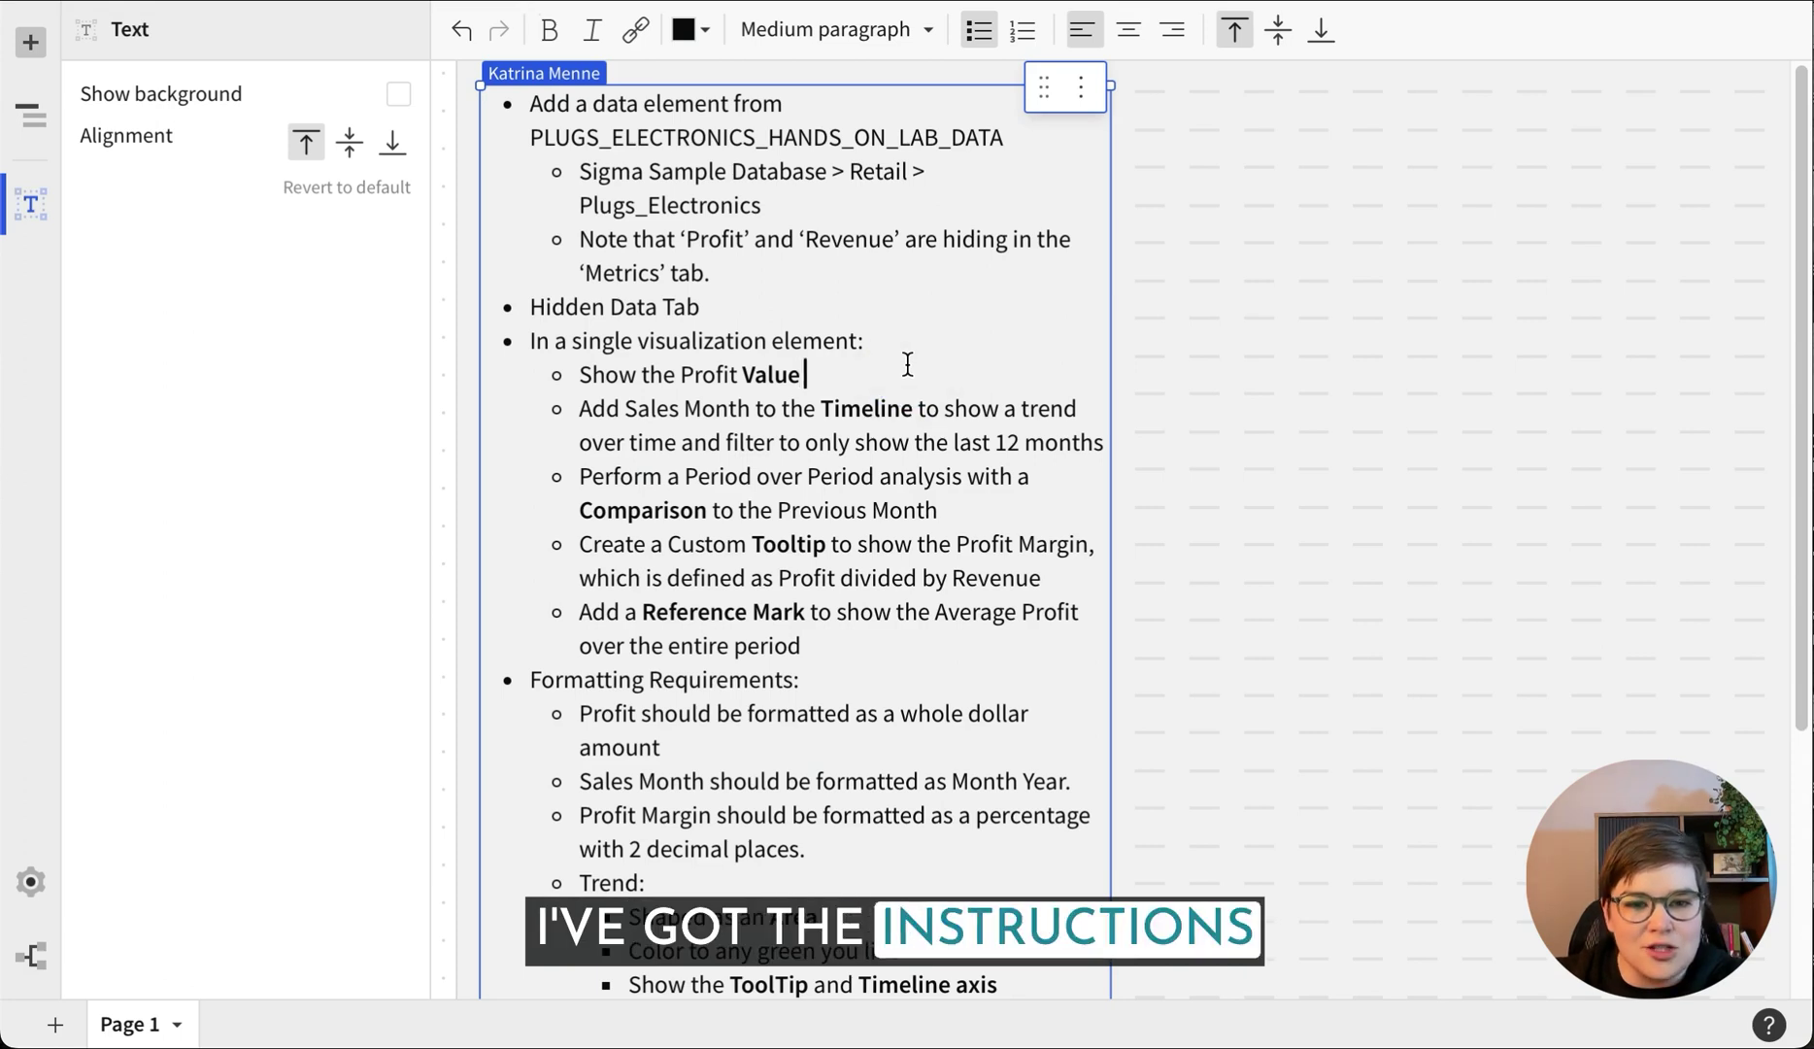
Turn off bold after 'Value', review the instructions and leave text editing
key(ctrl+b)
scroll(953, 493, down, 4)
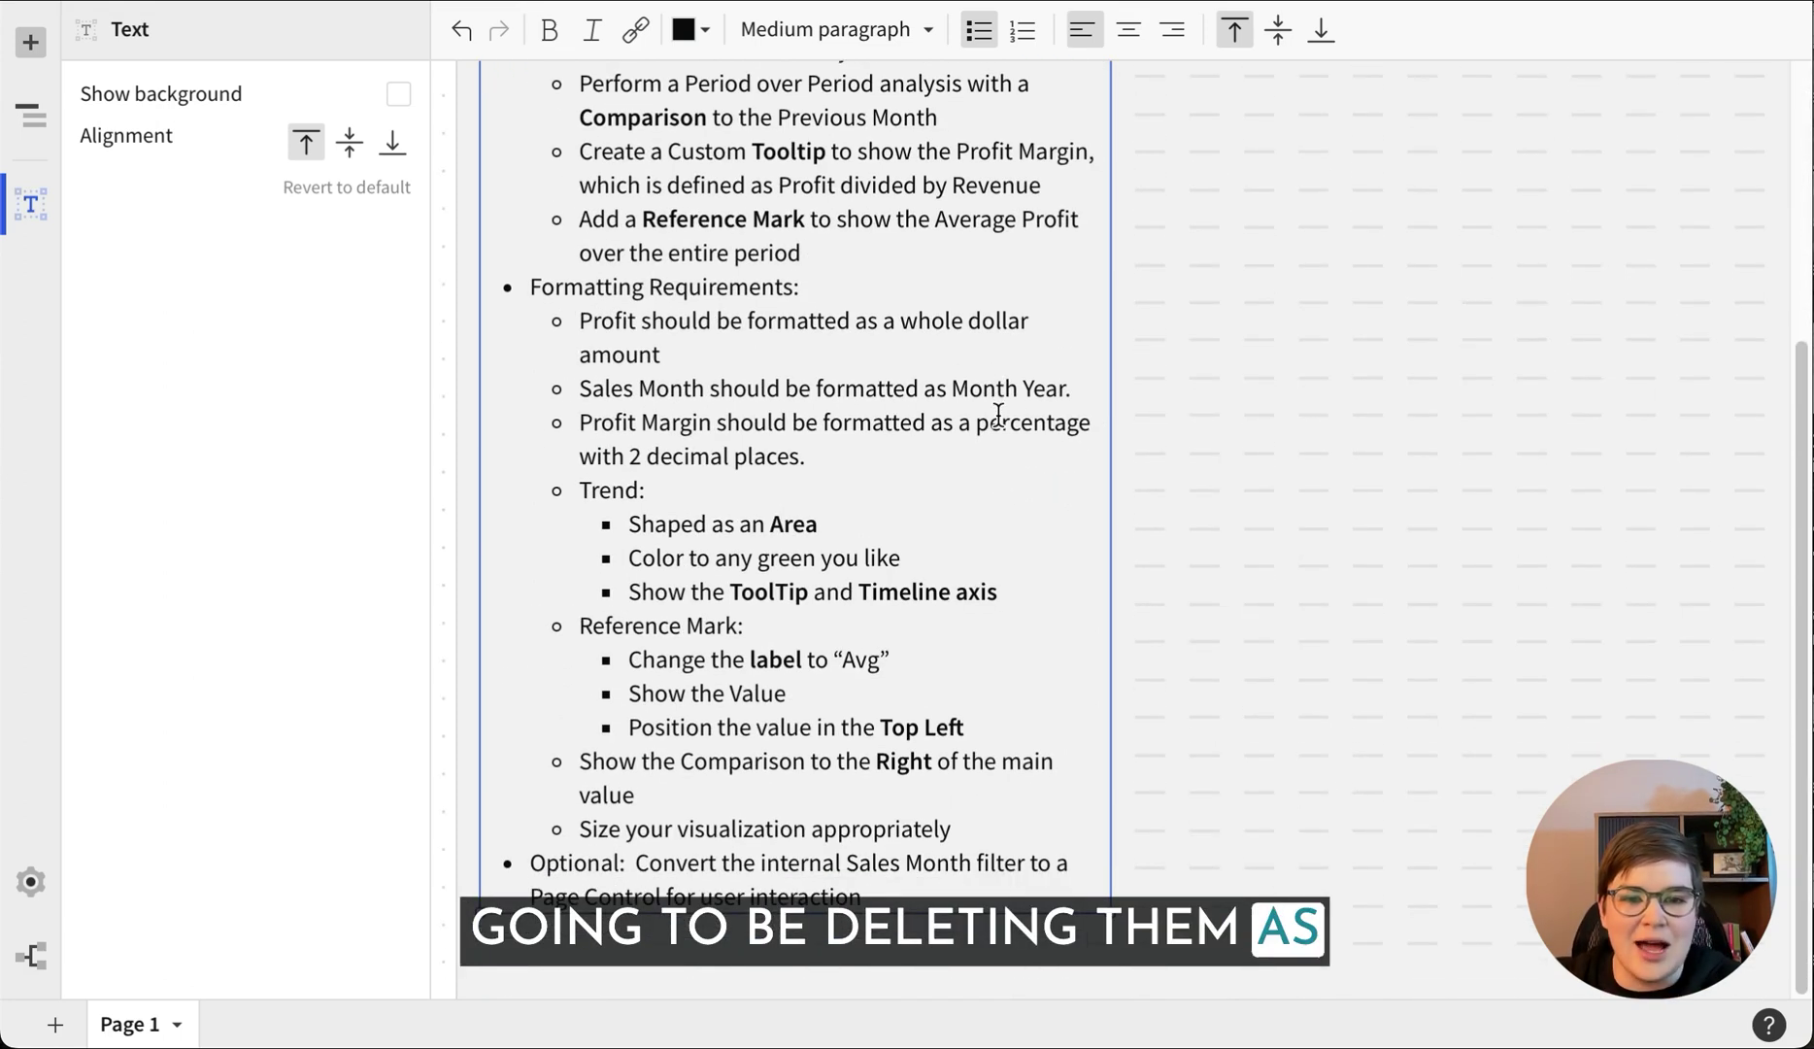
scroll(971, 413, up, 5)
click(1226, 188)
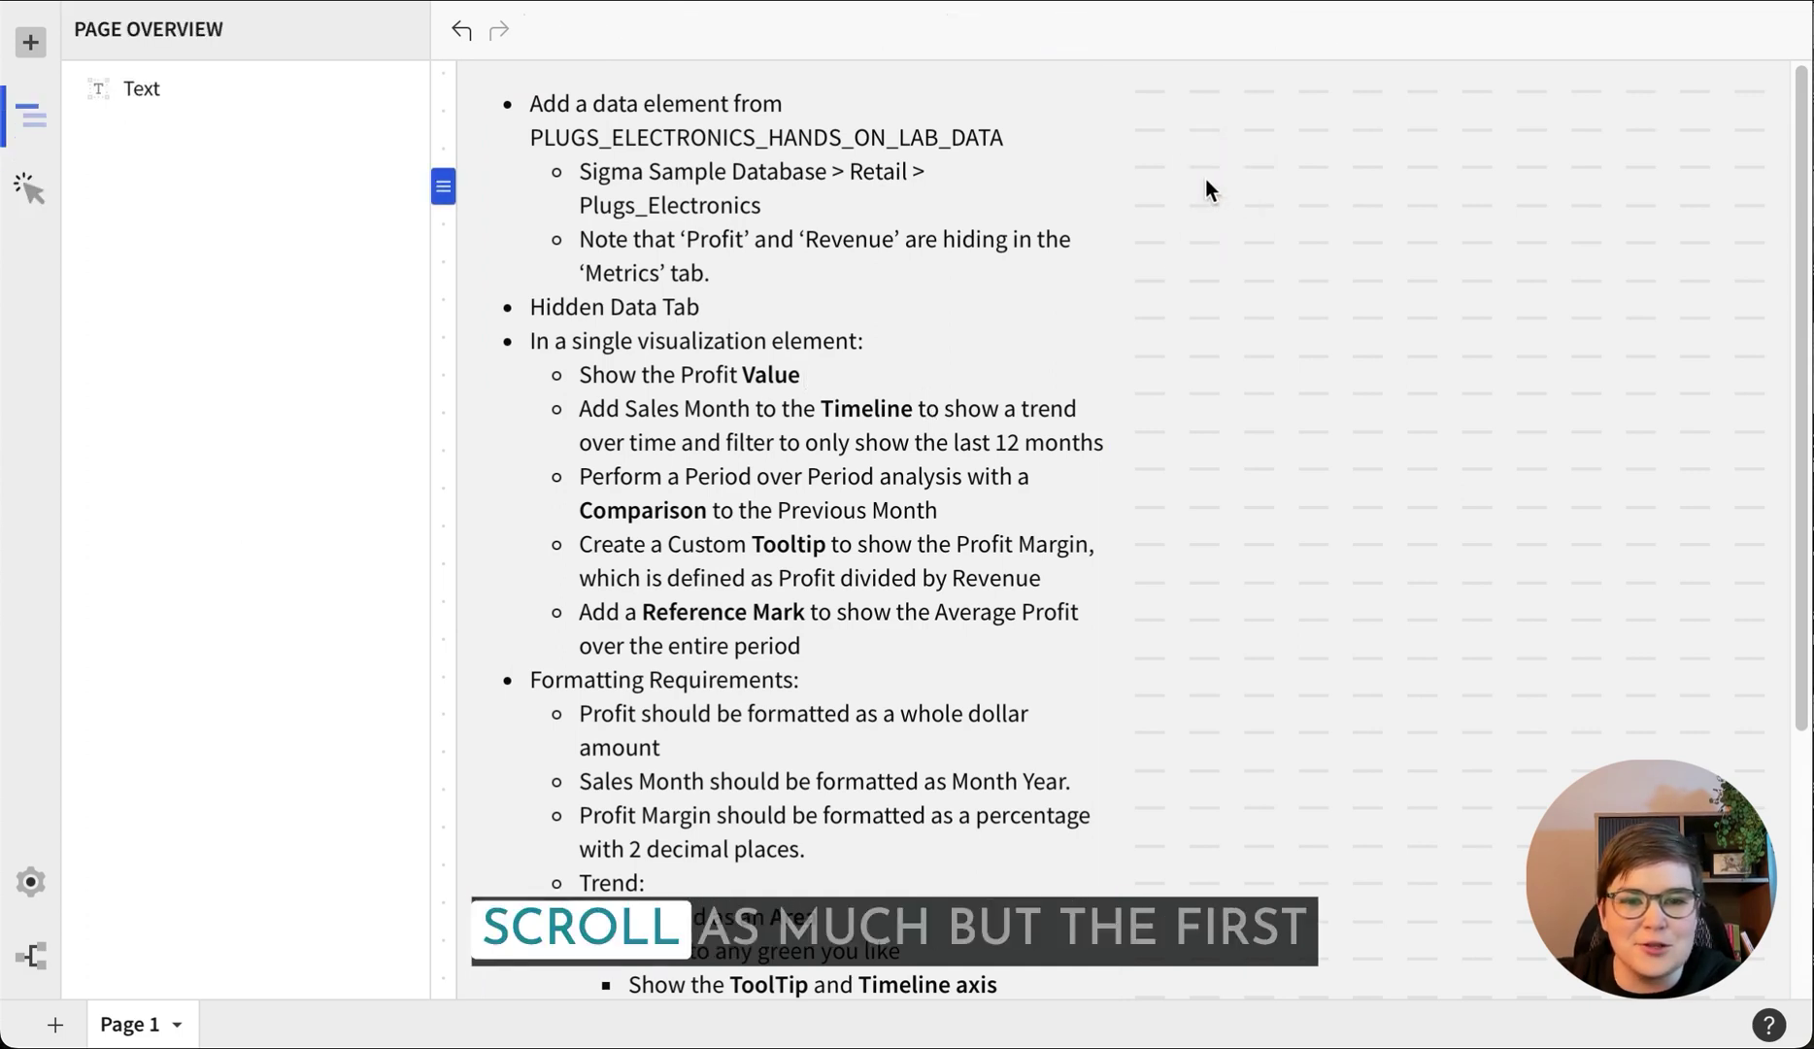
Place a new table beside the instructions and browse to Retail > PLUGS_ELECTRONICS
click(30, 42)
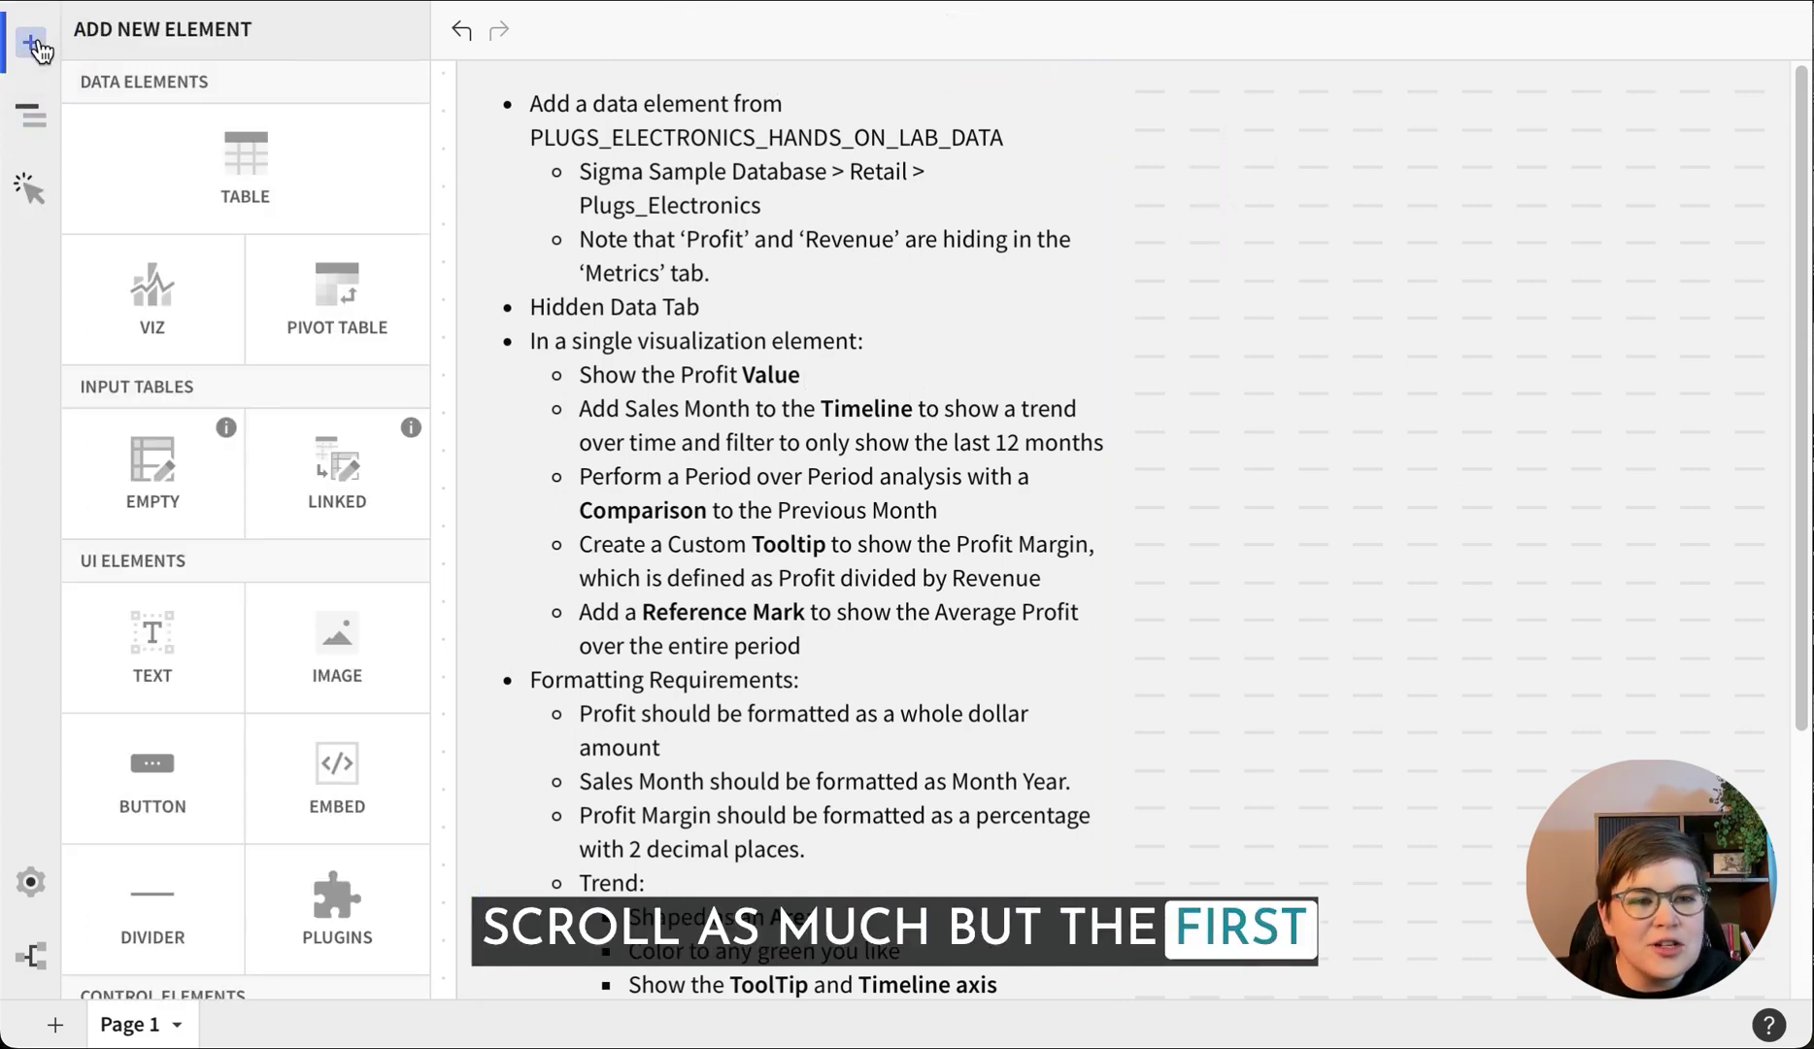
drag(255, 153, 1446, 101)
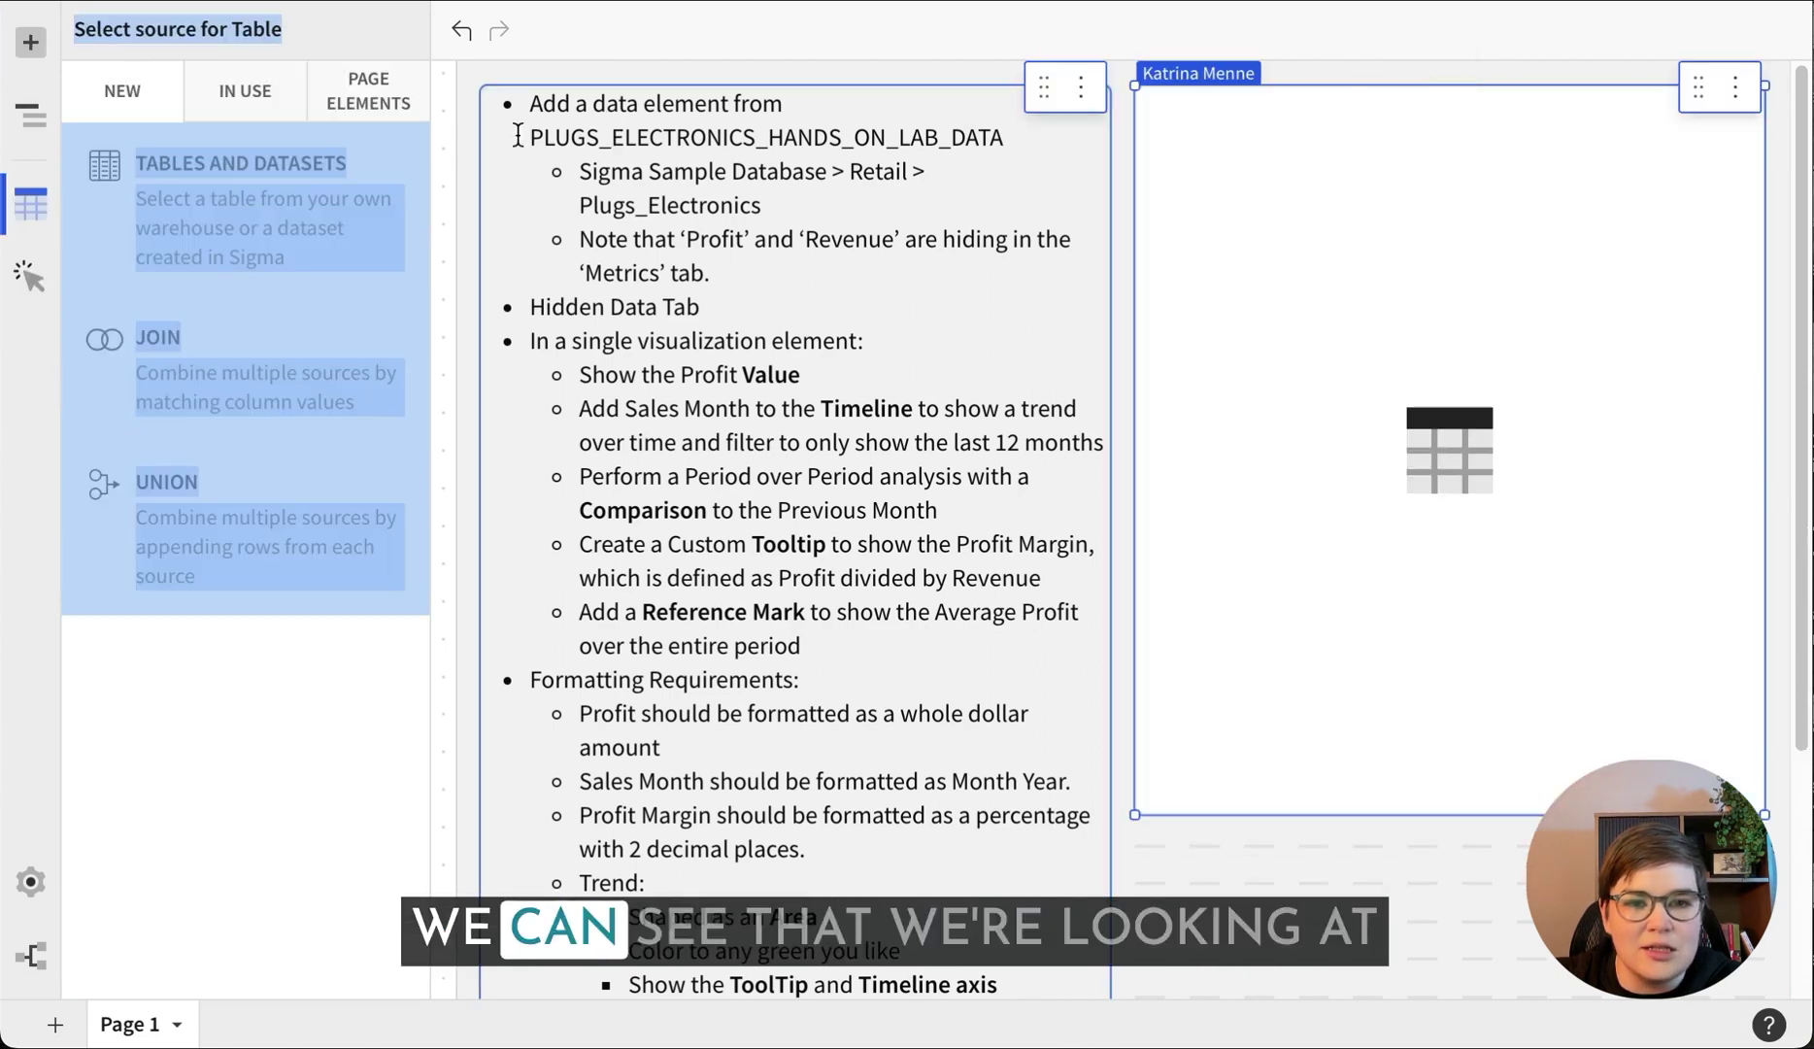
click(284, 202)
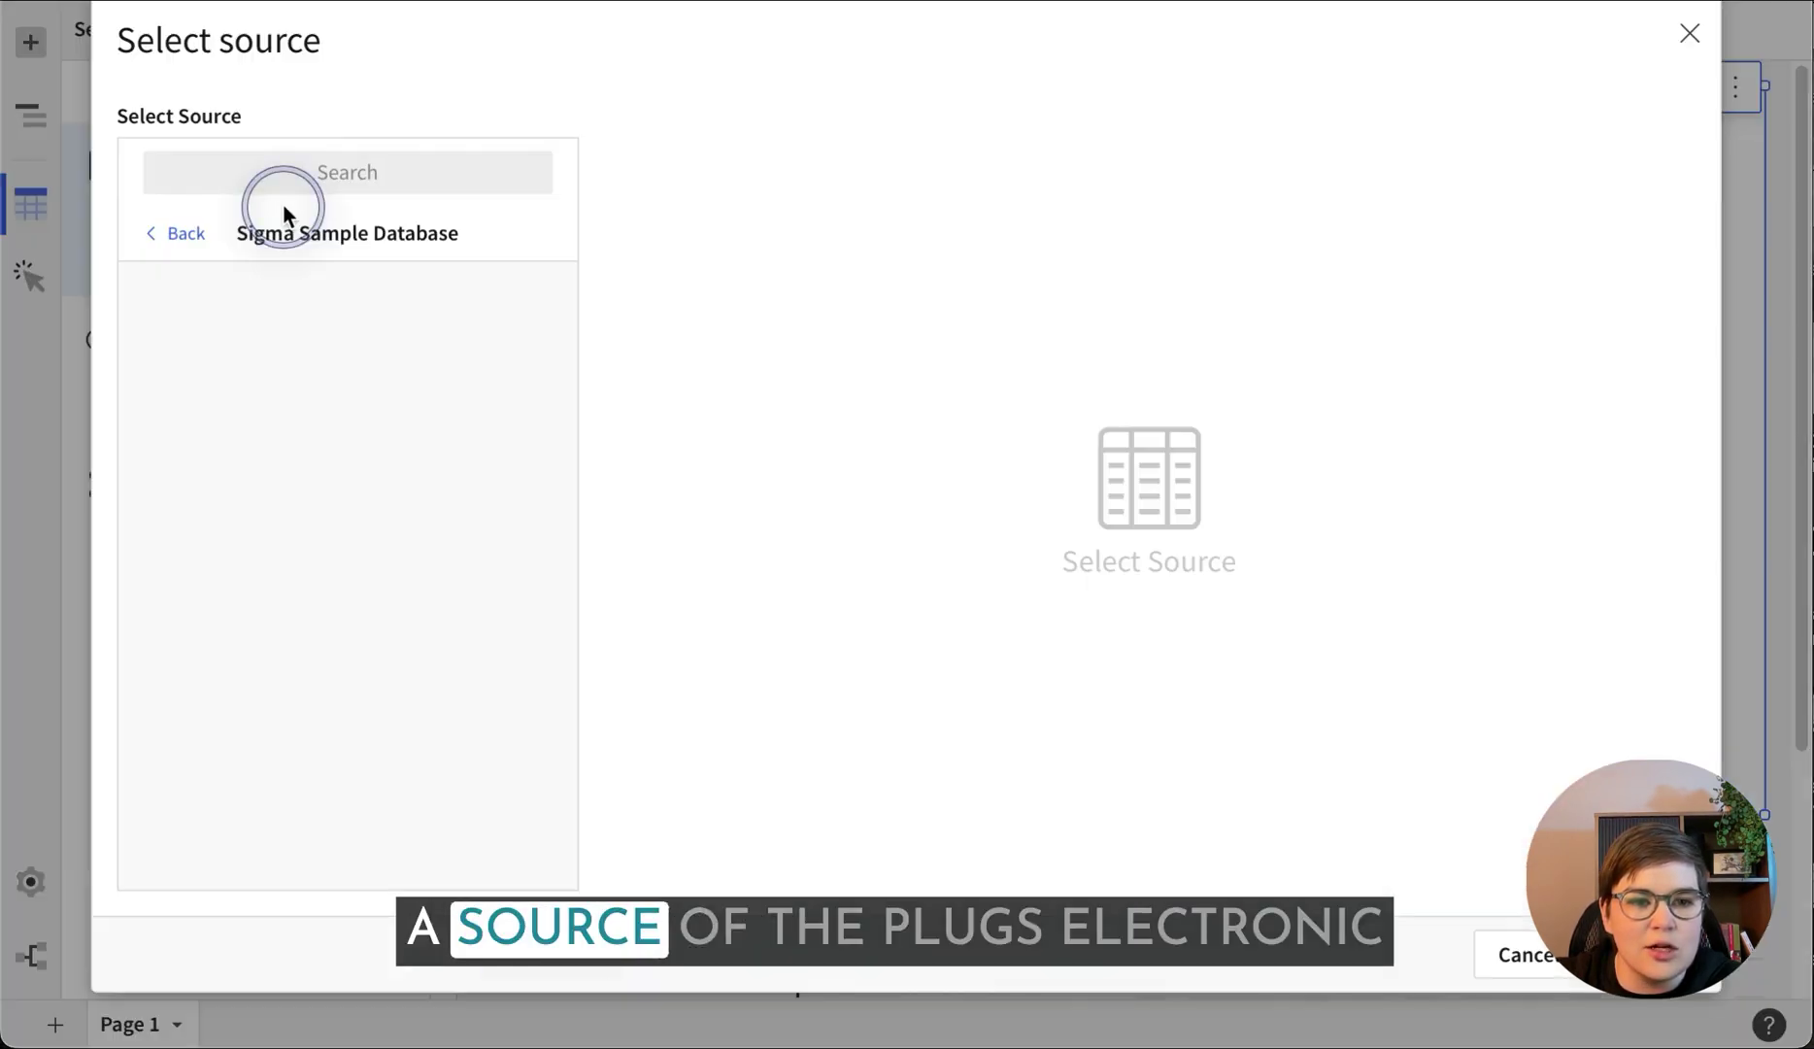
click(199, 517)
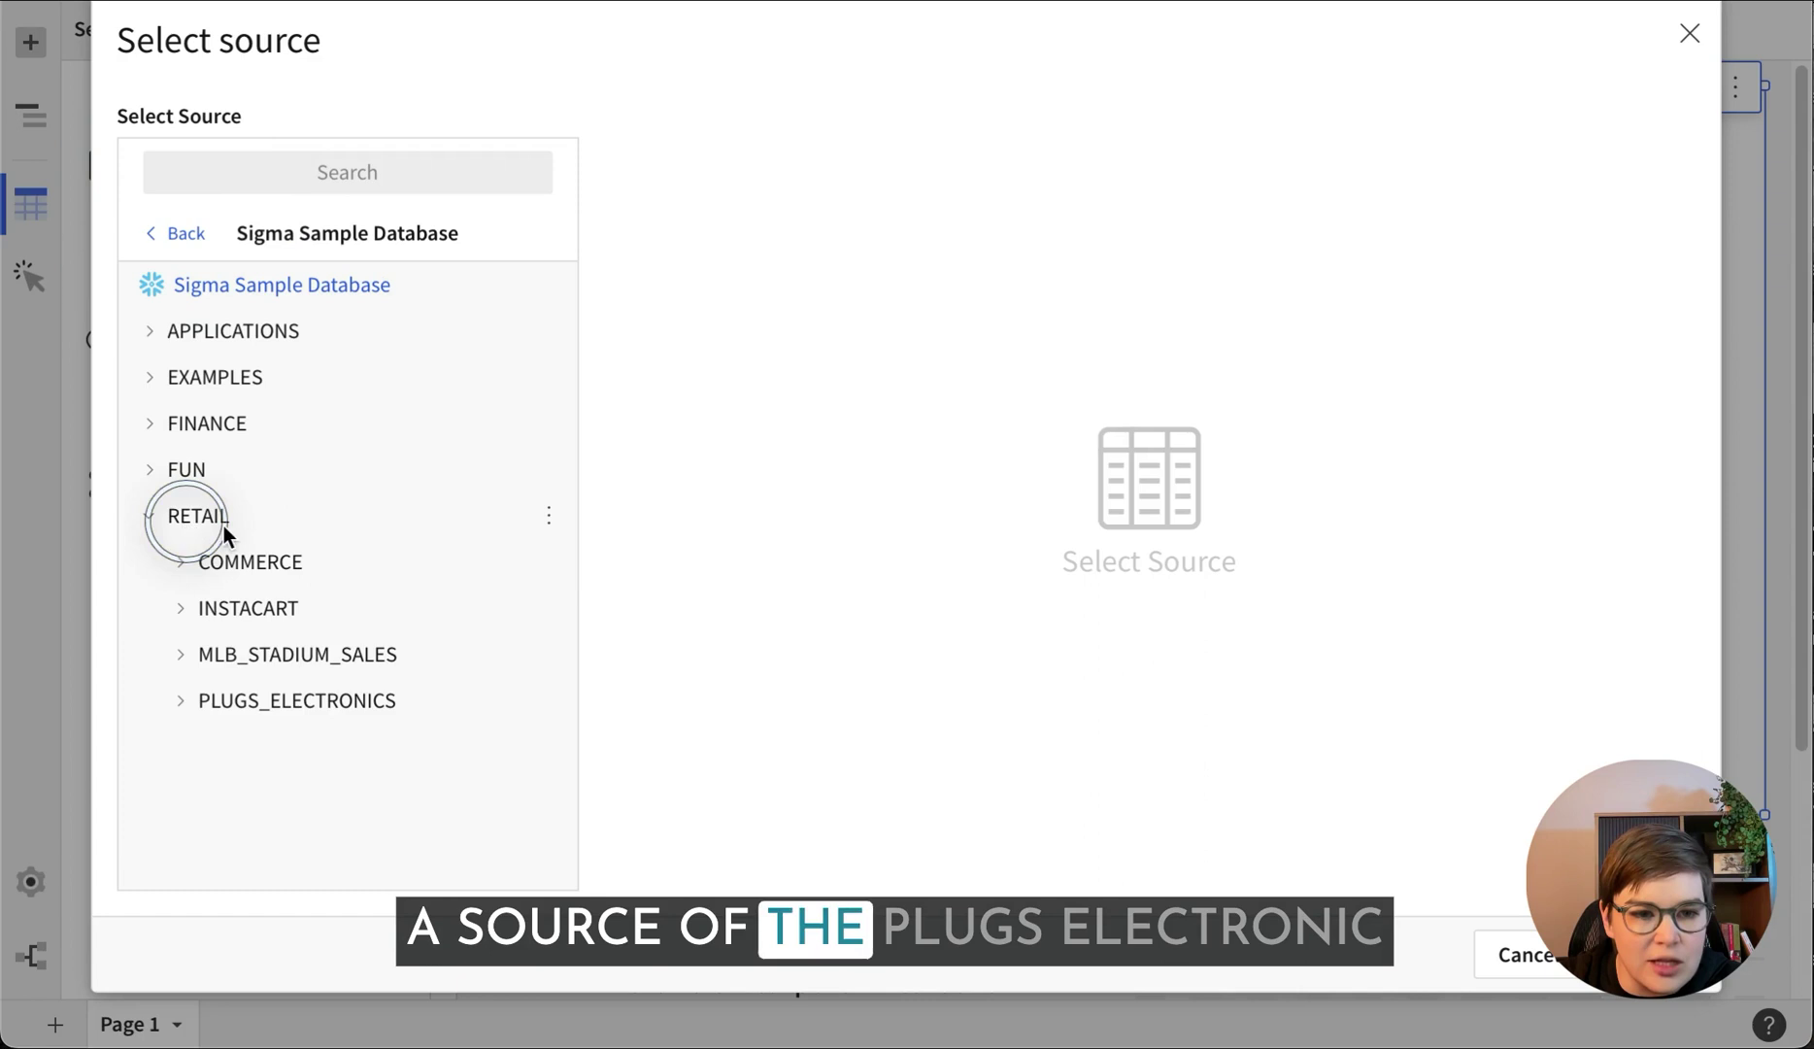
click(315, 702)
Add the PLUGS_ELECTRONICS_HANDS_ON_LAB_DATA table, then select the first instruction and its sub-bullet
scroll(335, 835, down, 3)
click(335, 867)
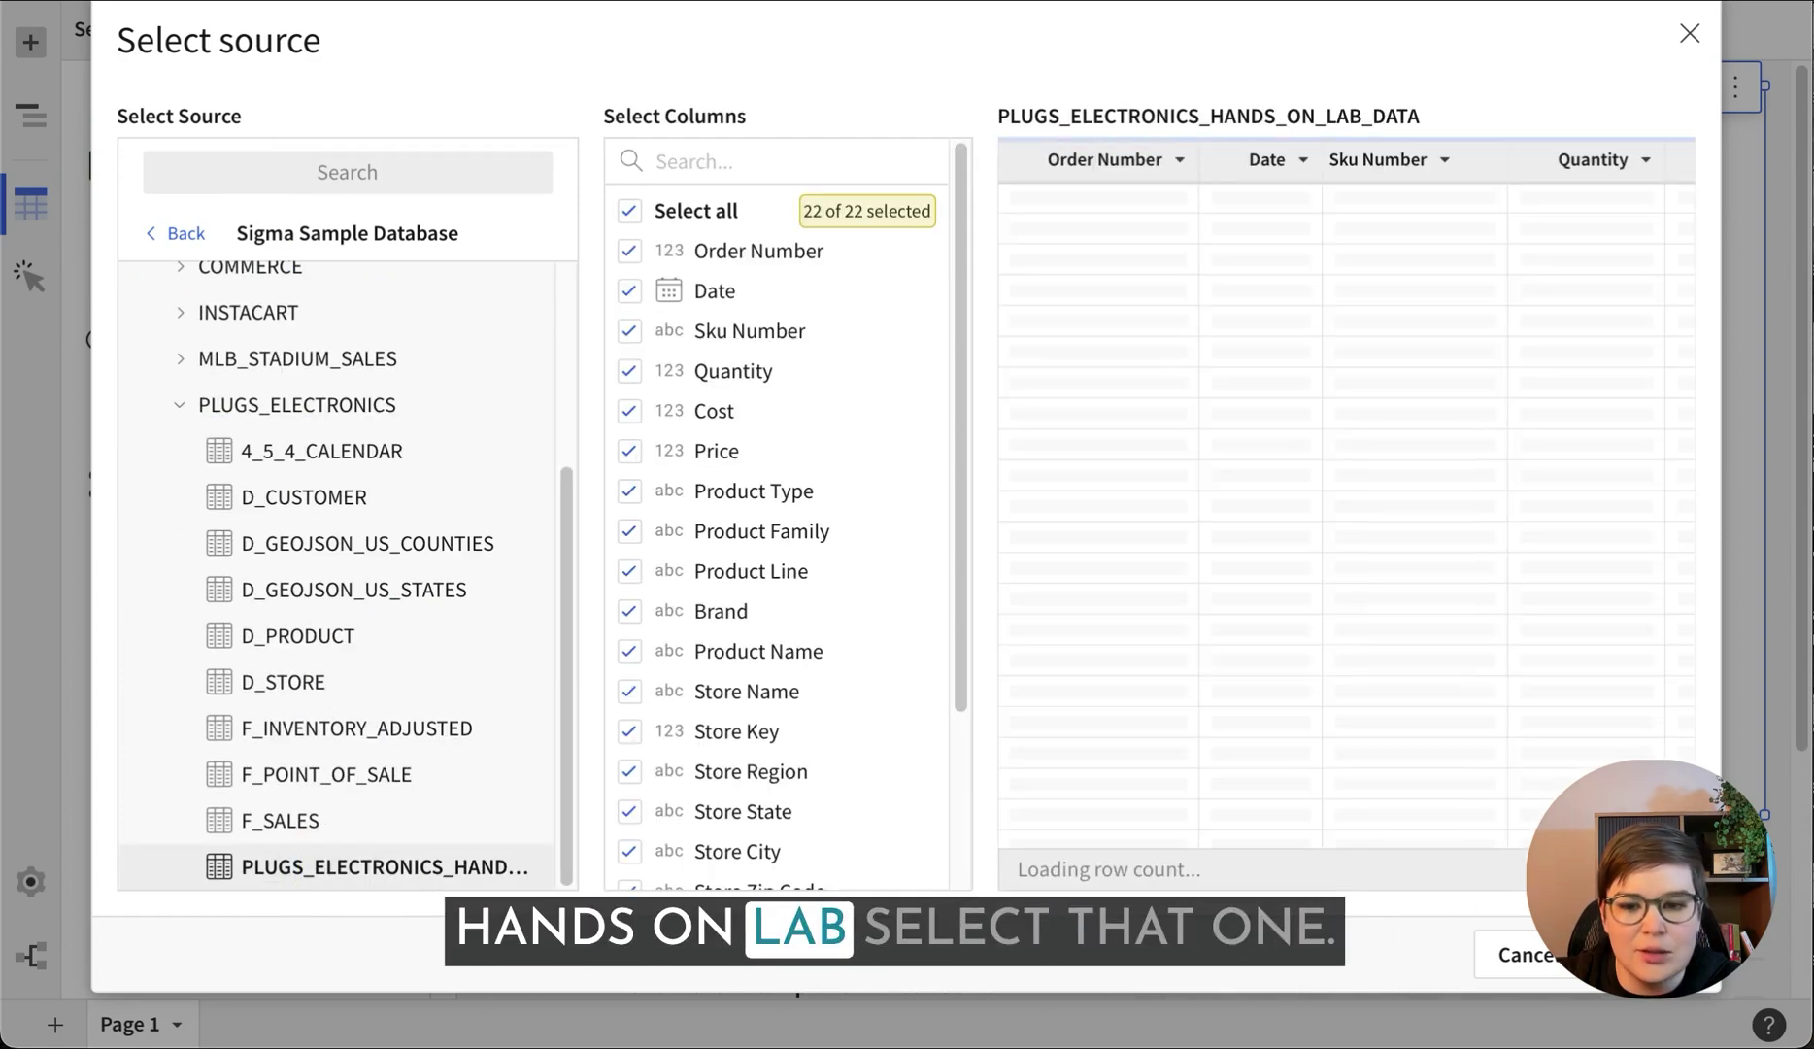
click(1642, 954)
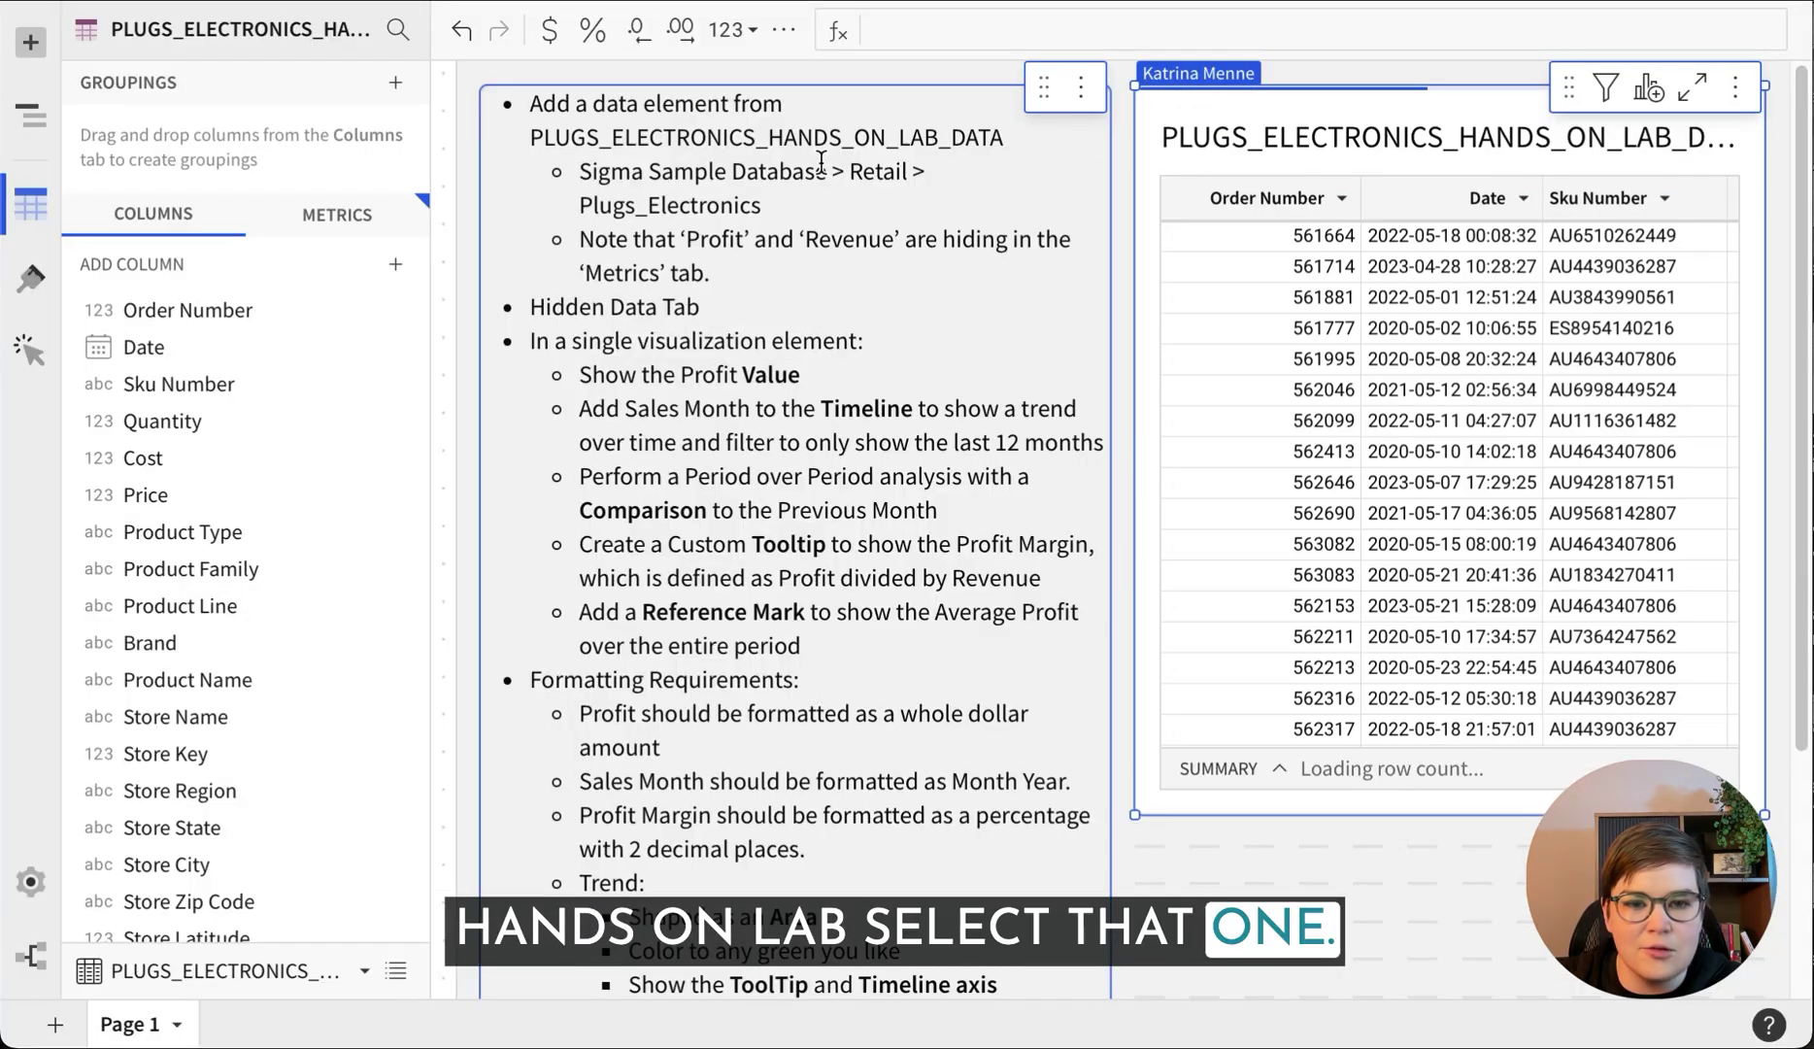
drag(799, 199, 514, 104)
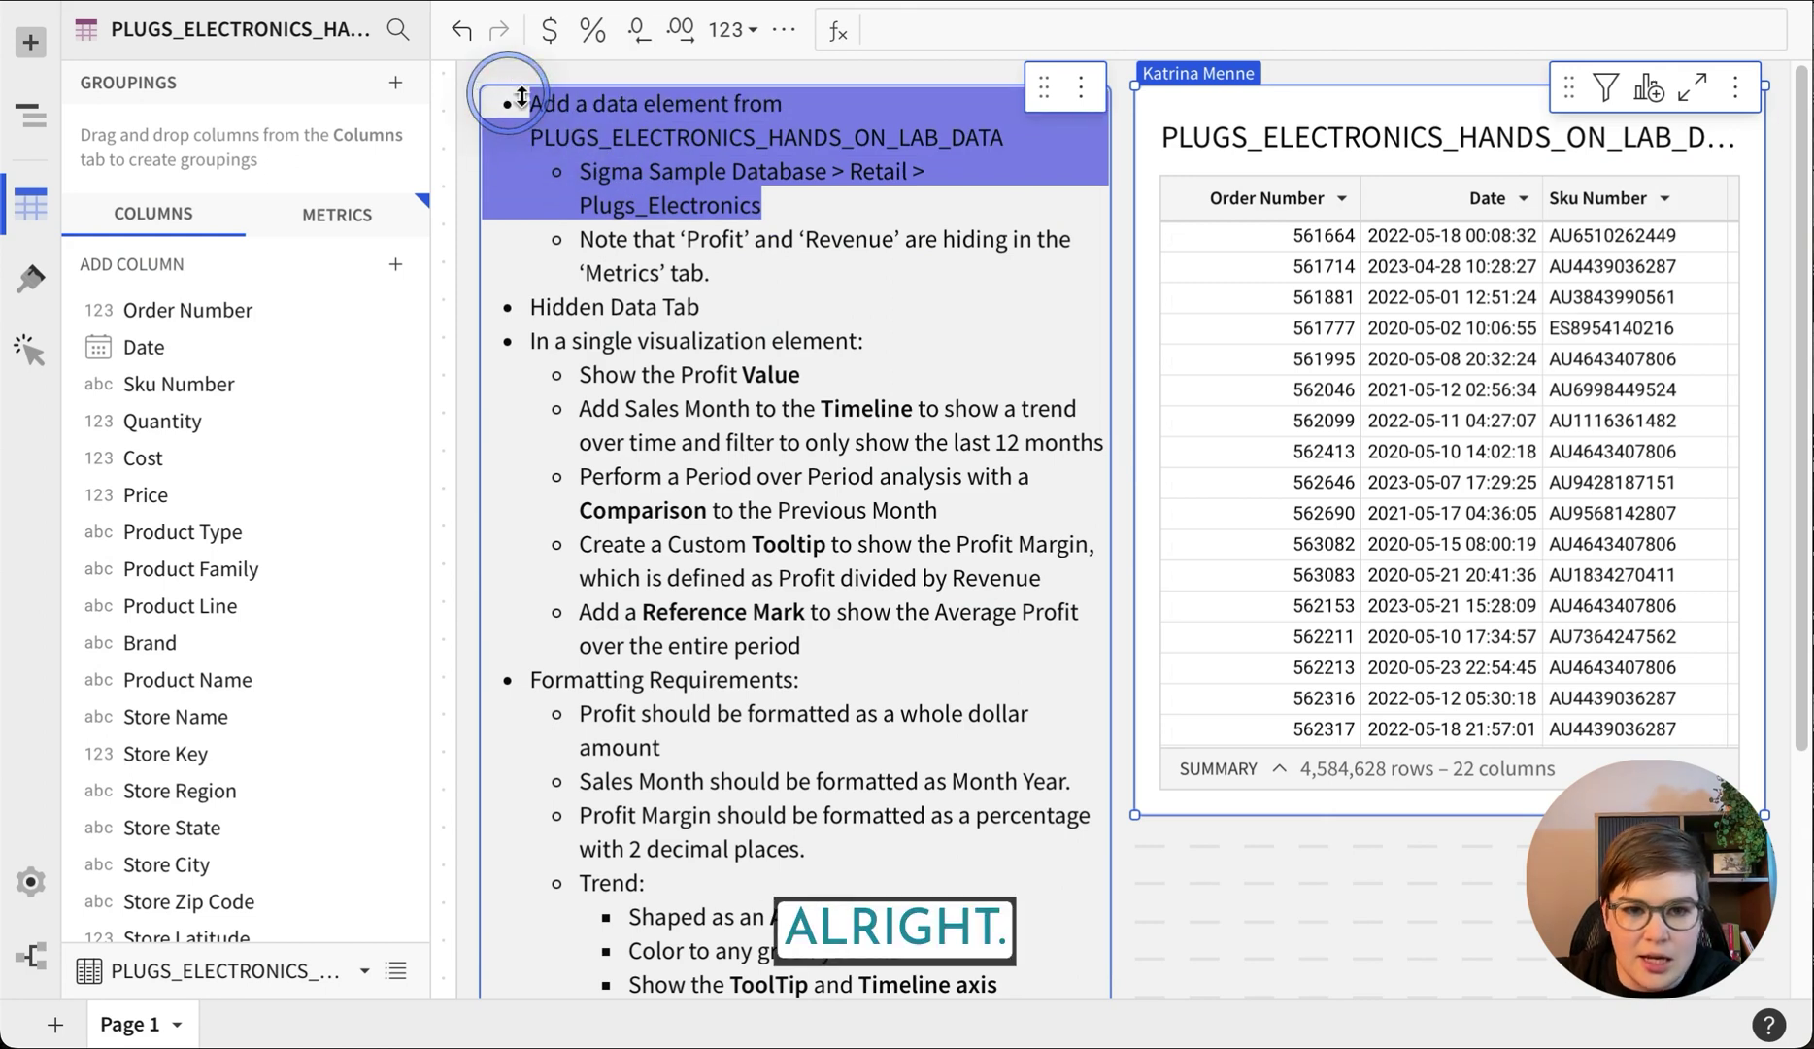
Delete the first instruction and its sub-bullet so the Profit note leads the list
key(BackSpace)
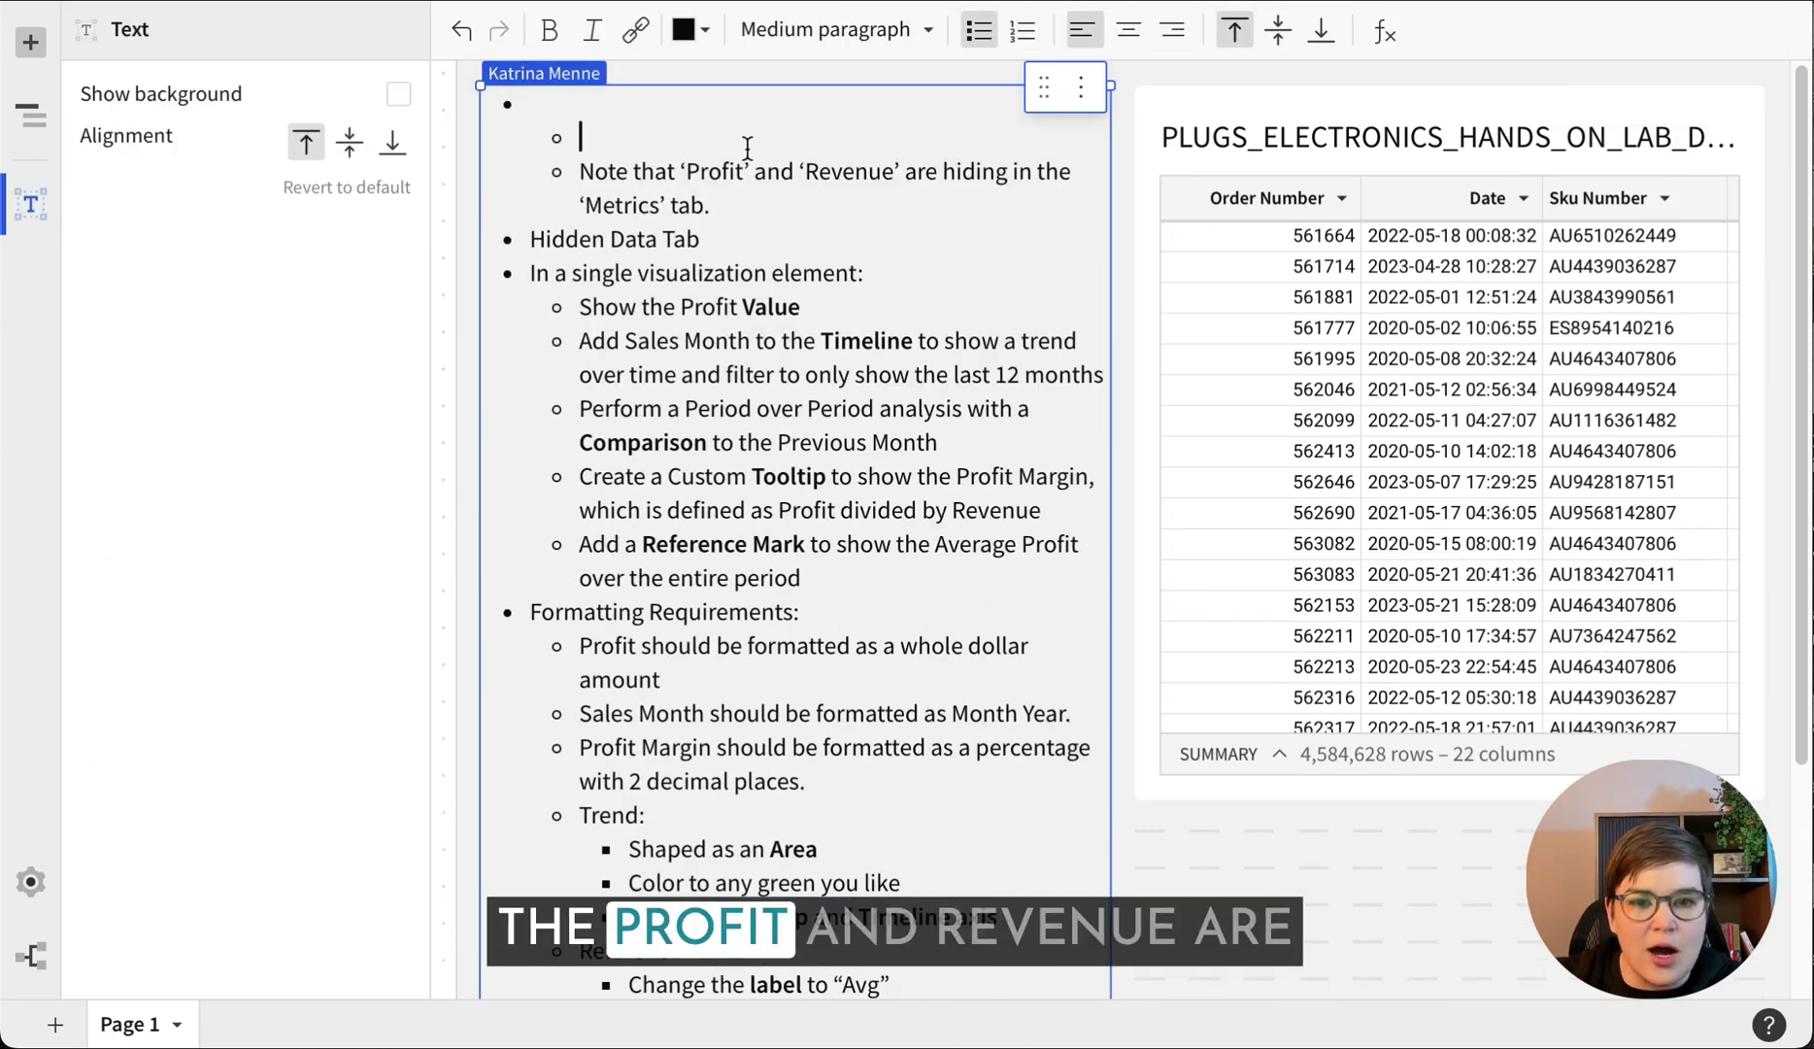
key(BackSpace)
key(BackSpace)
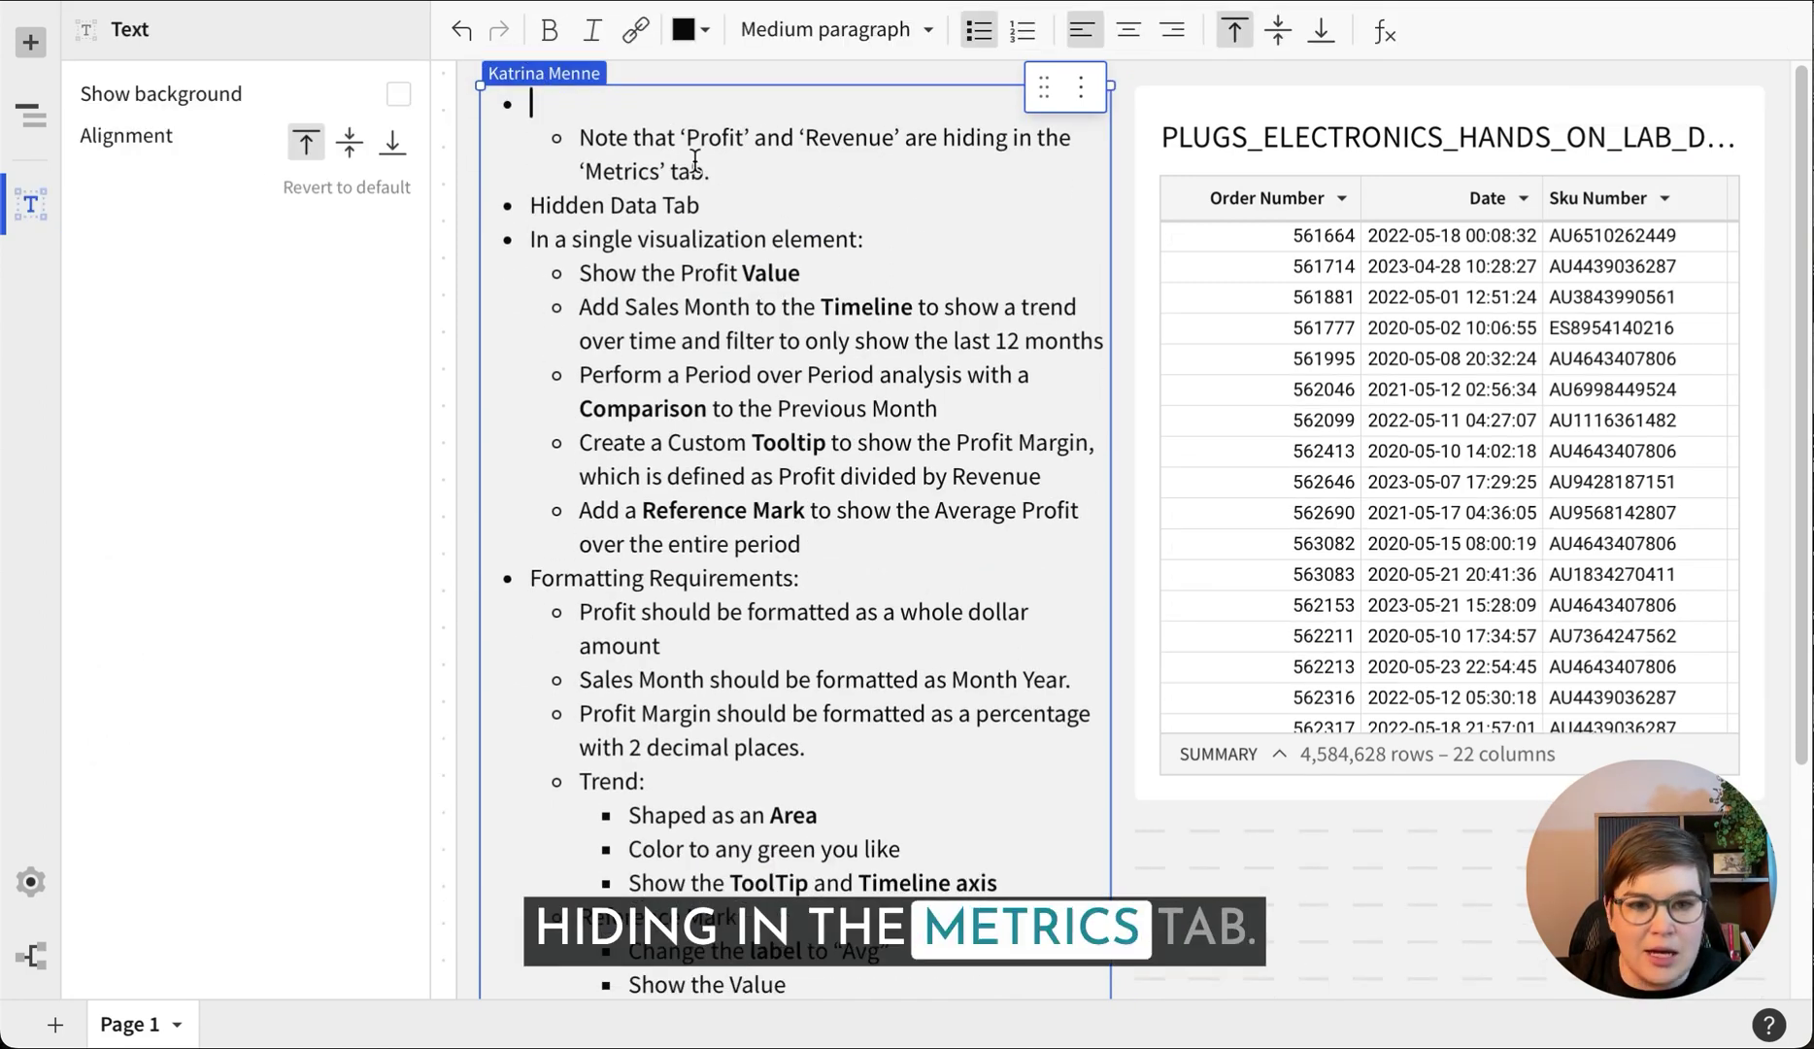
key(Delete)
key(Delete)
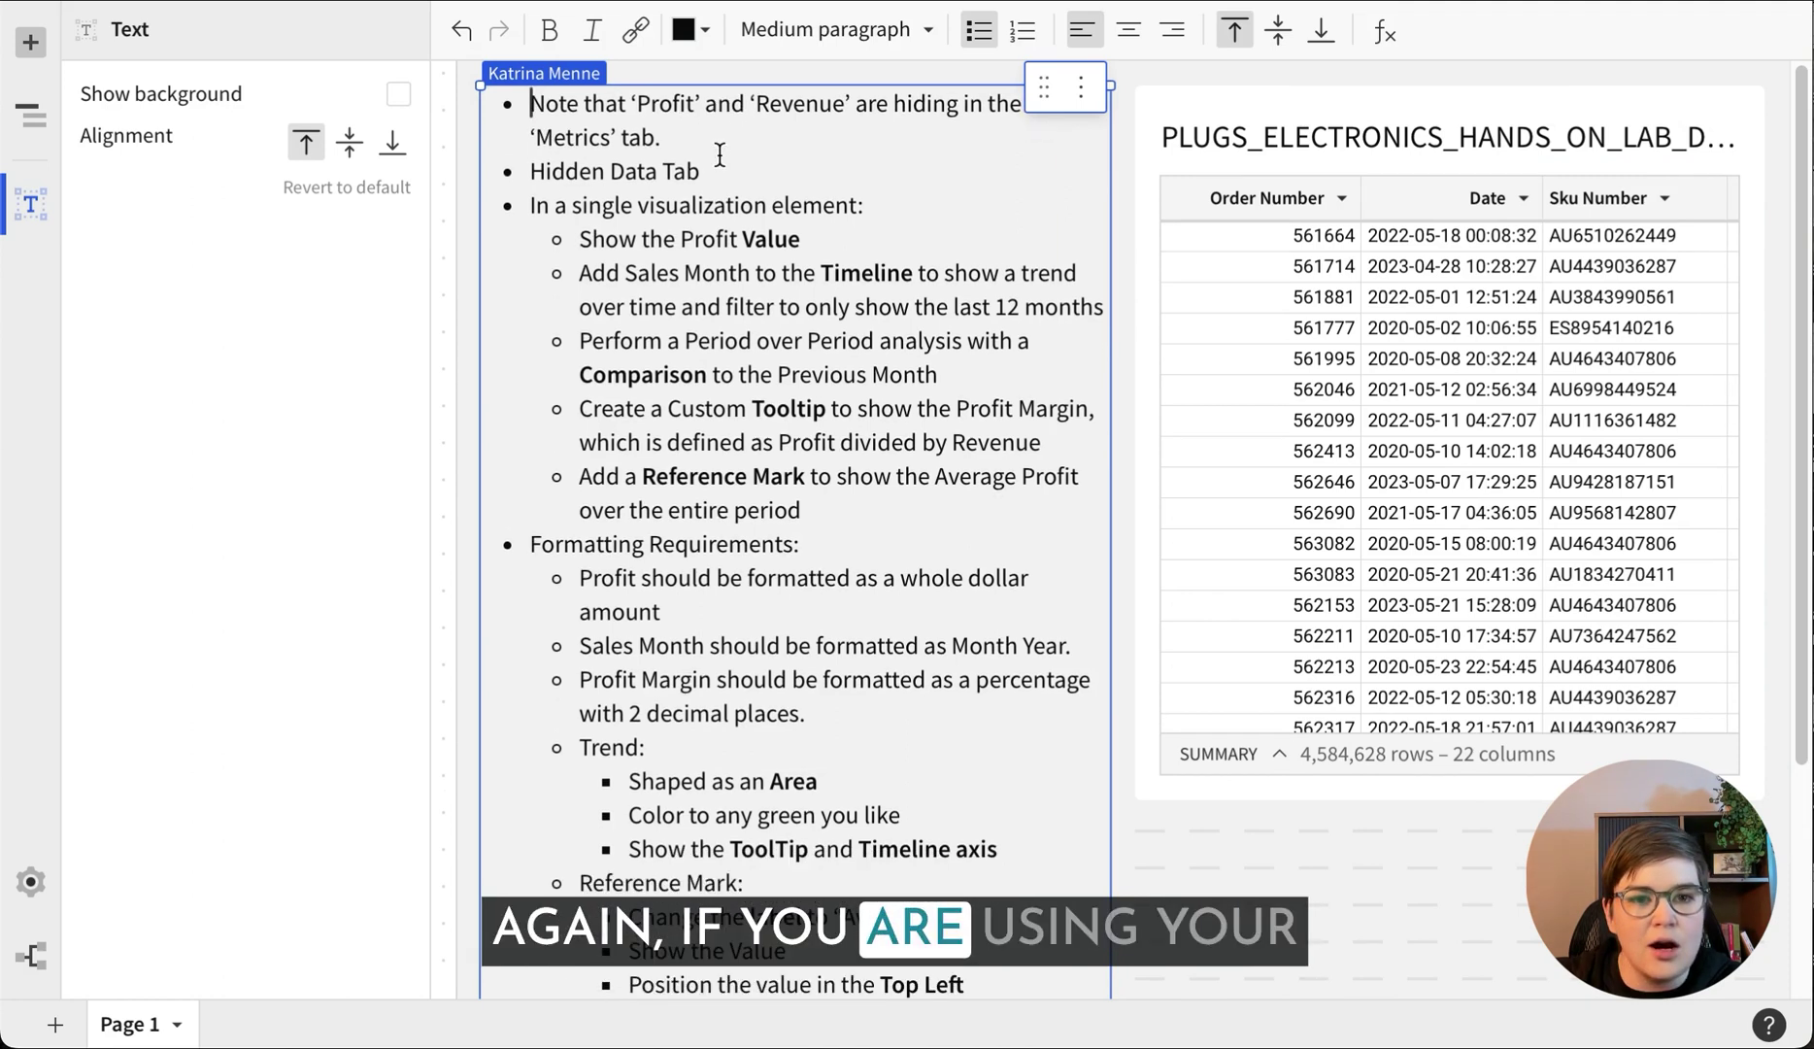
click(1399, 97)
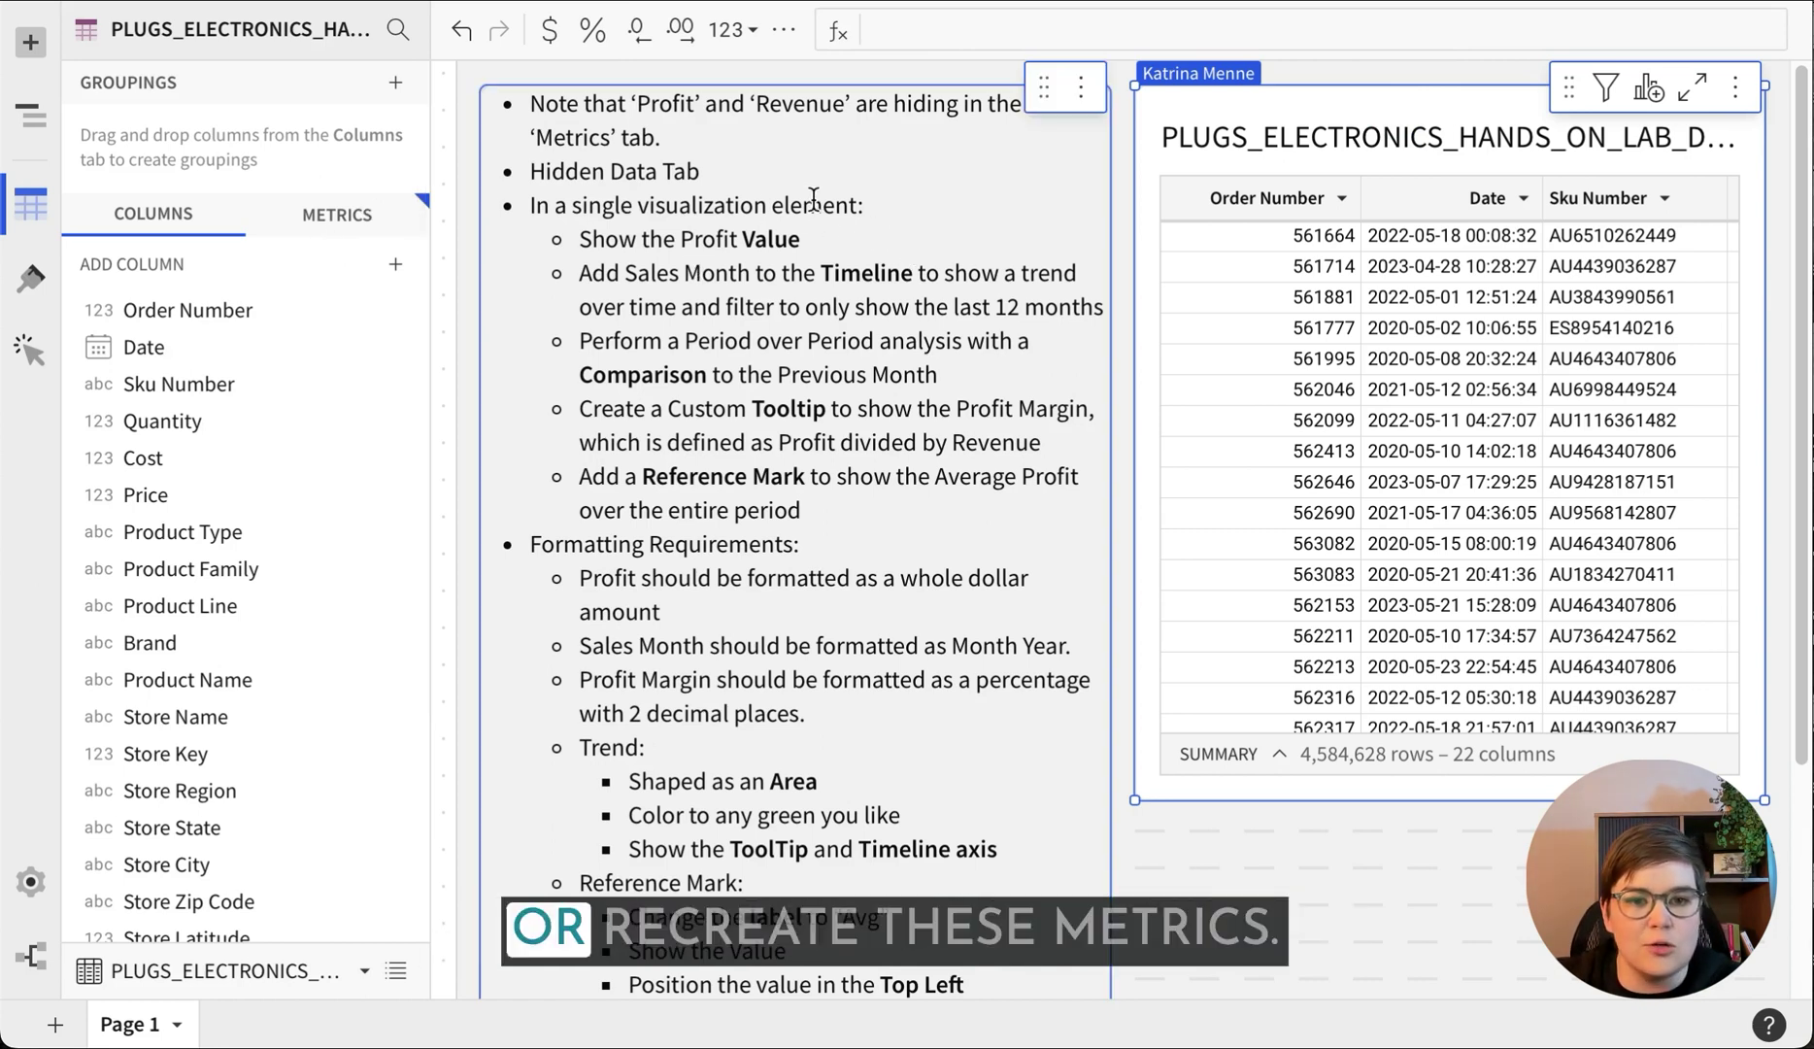
Highlight the visualization instruction heading, deselect it, and select the data table
drag(708, 180, 874, 209)
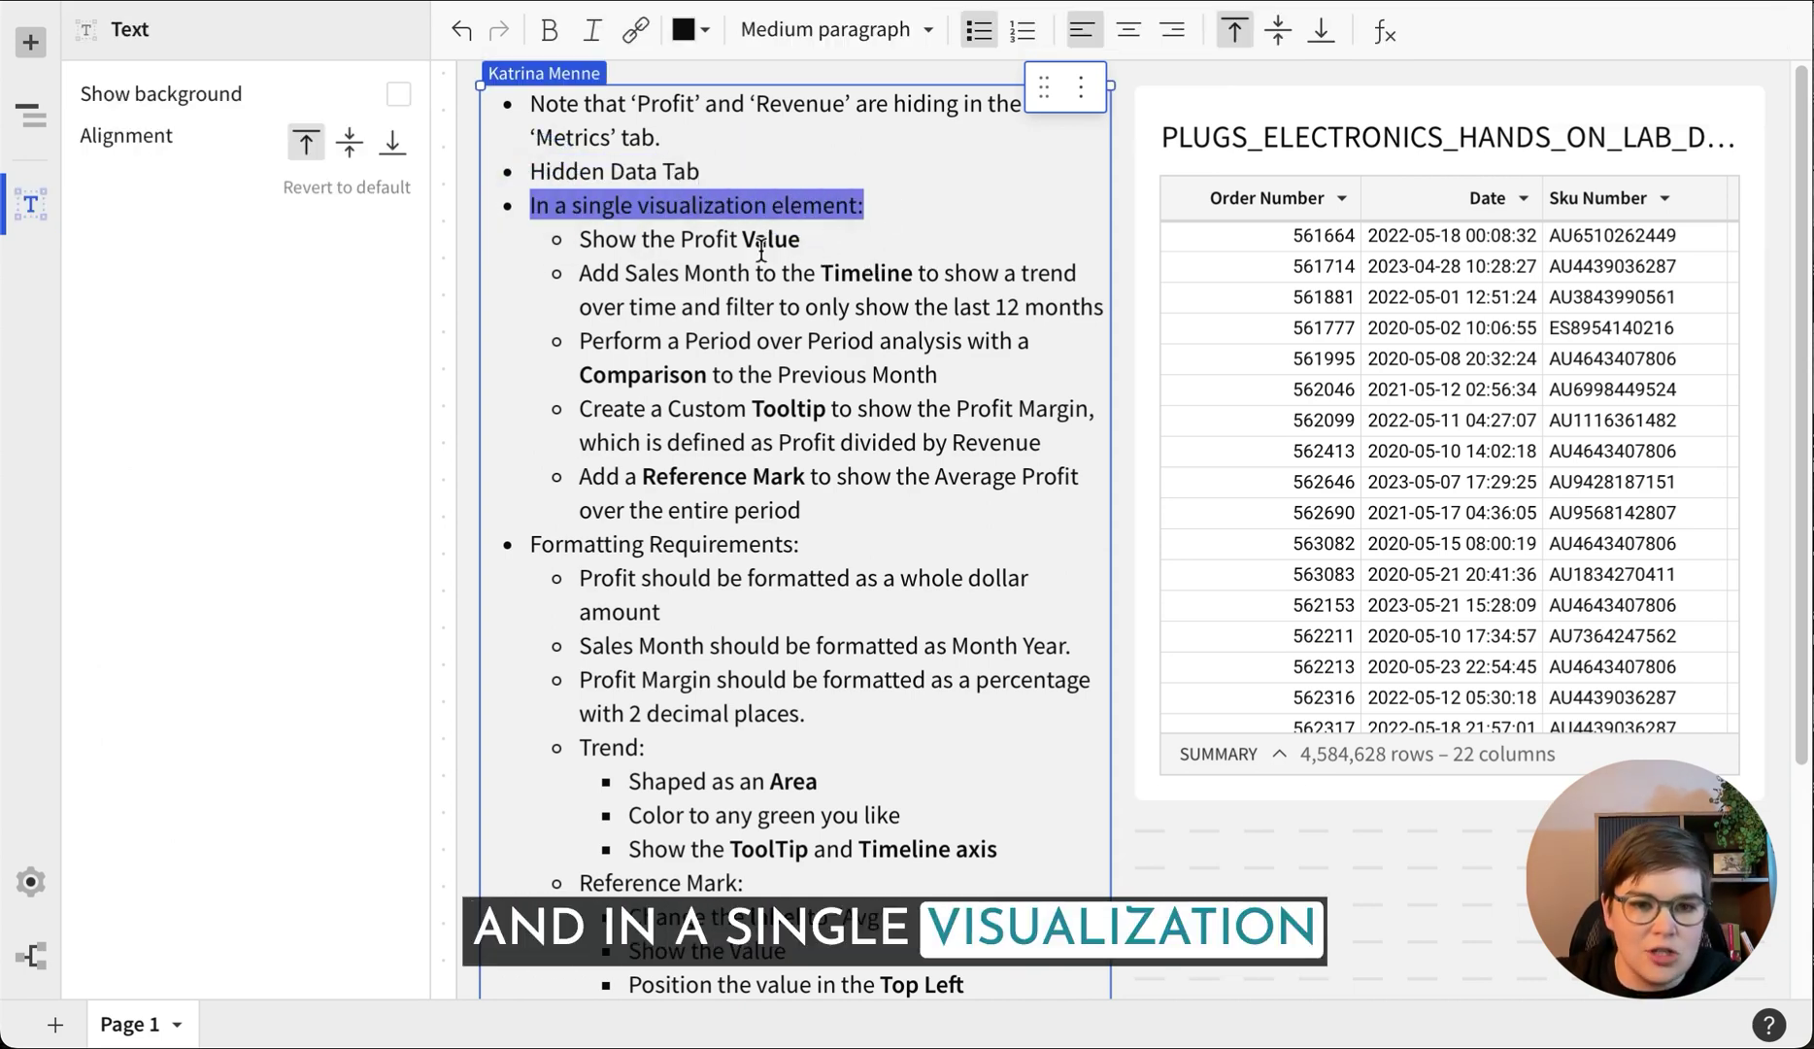
click(843, 517)
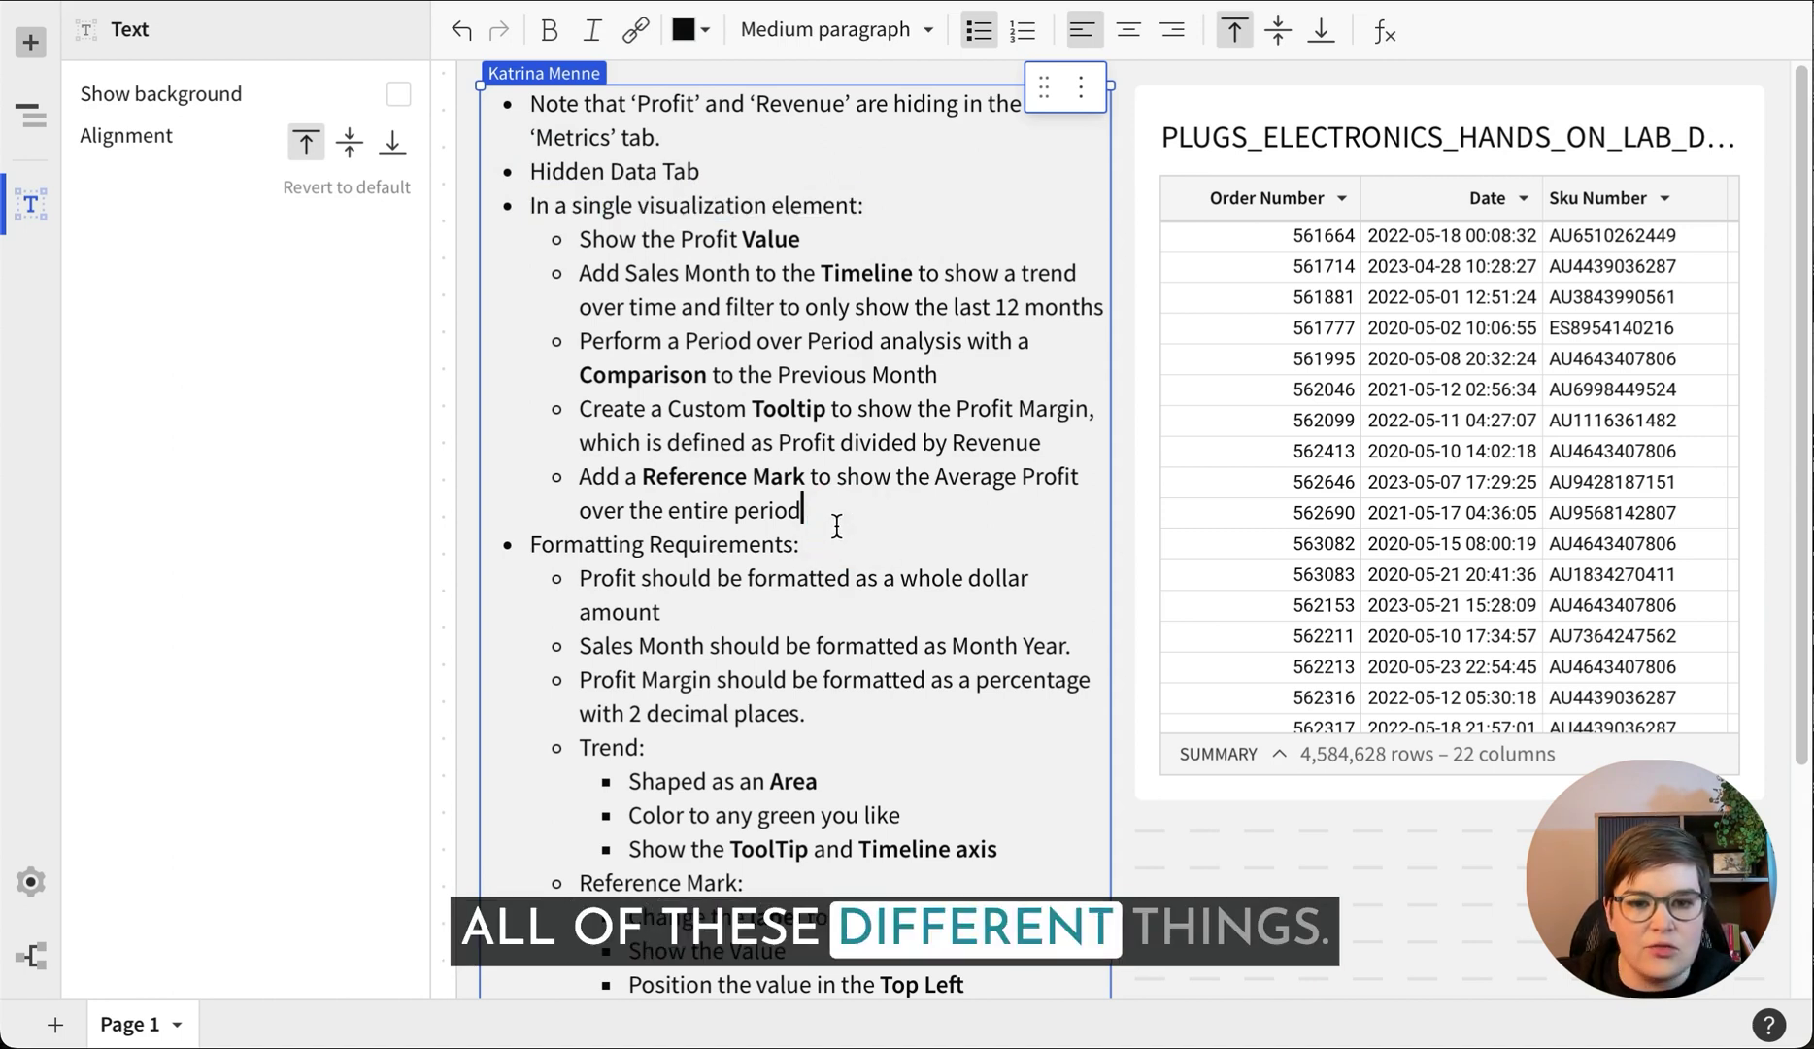
click(1384, 101)
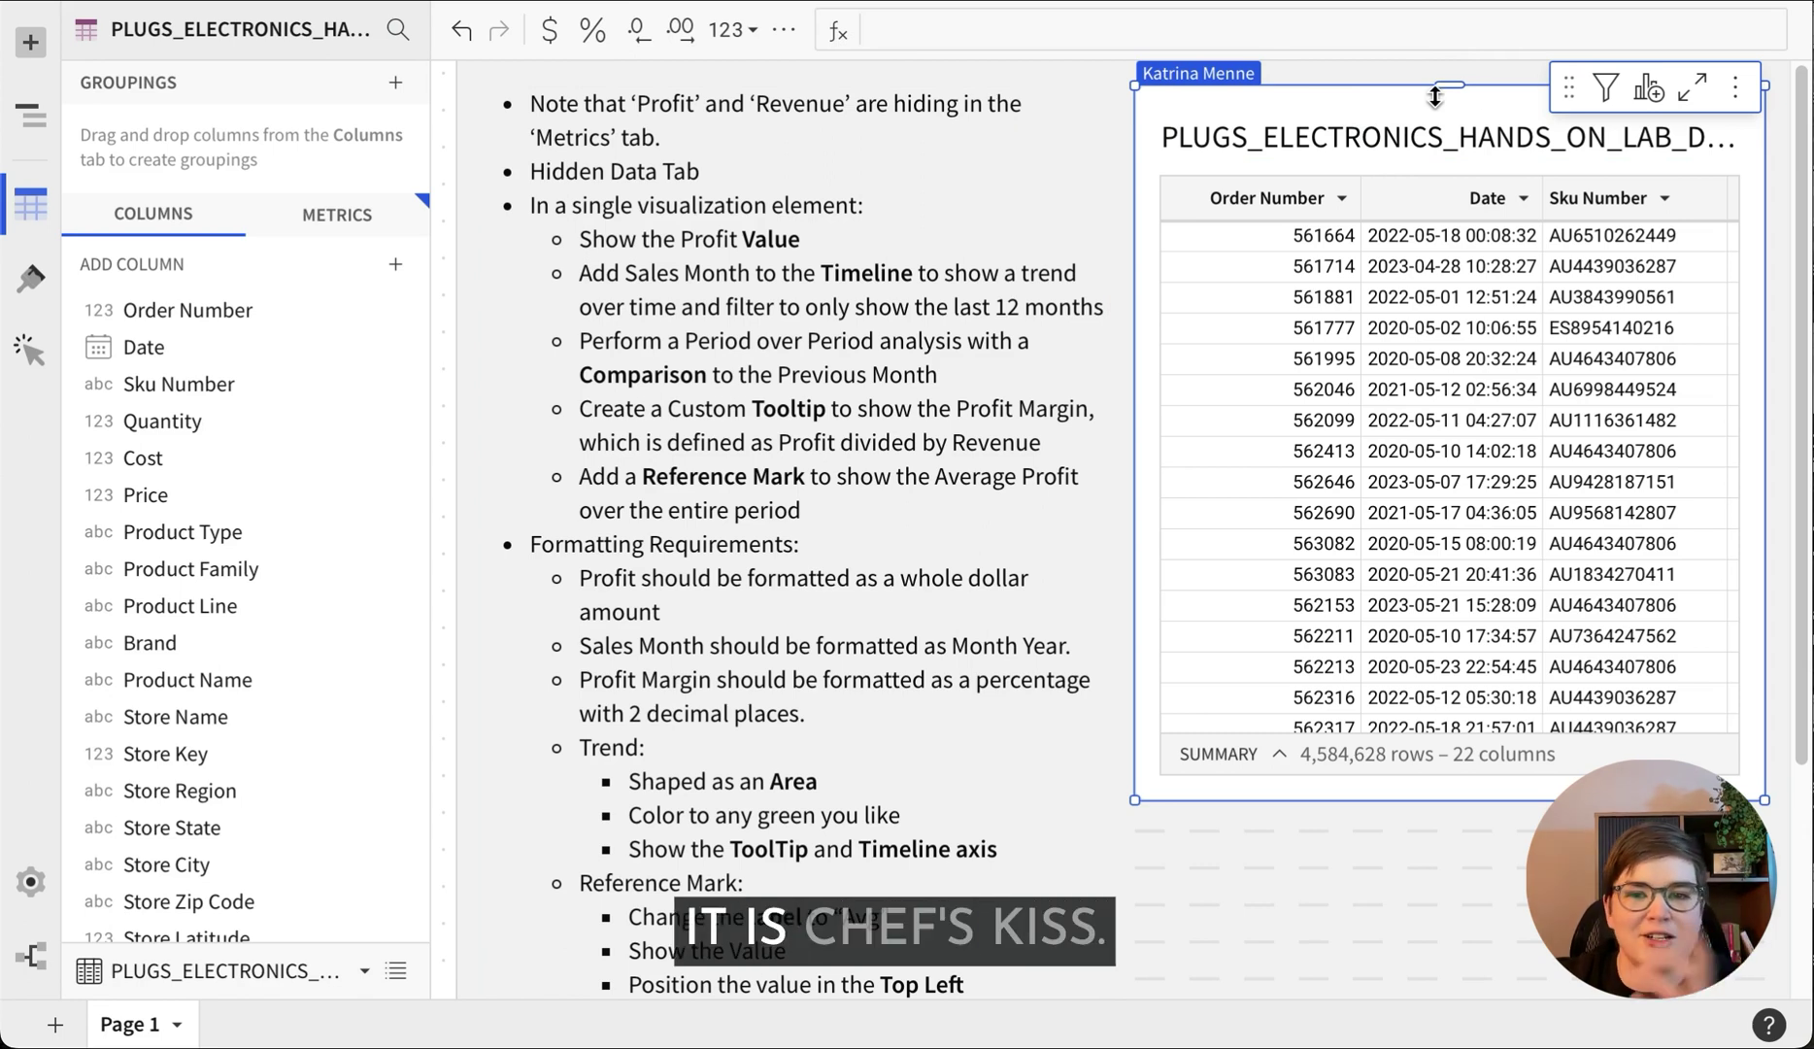
Create a child visualization from the table and set its type to KPI
click(1651, 91)
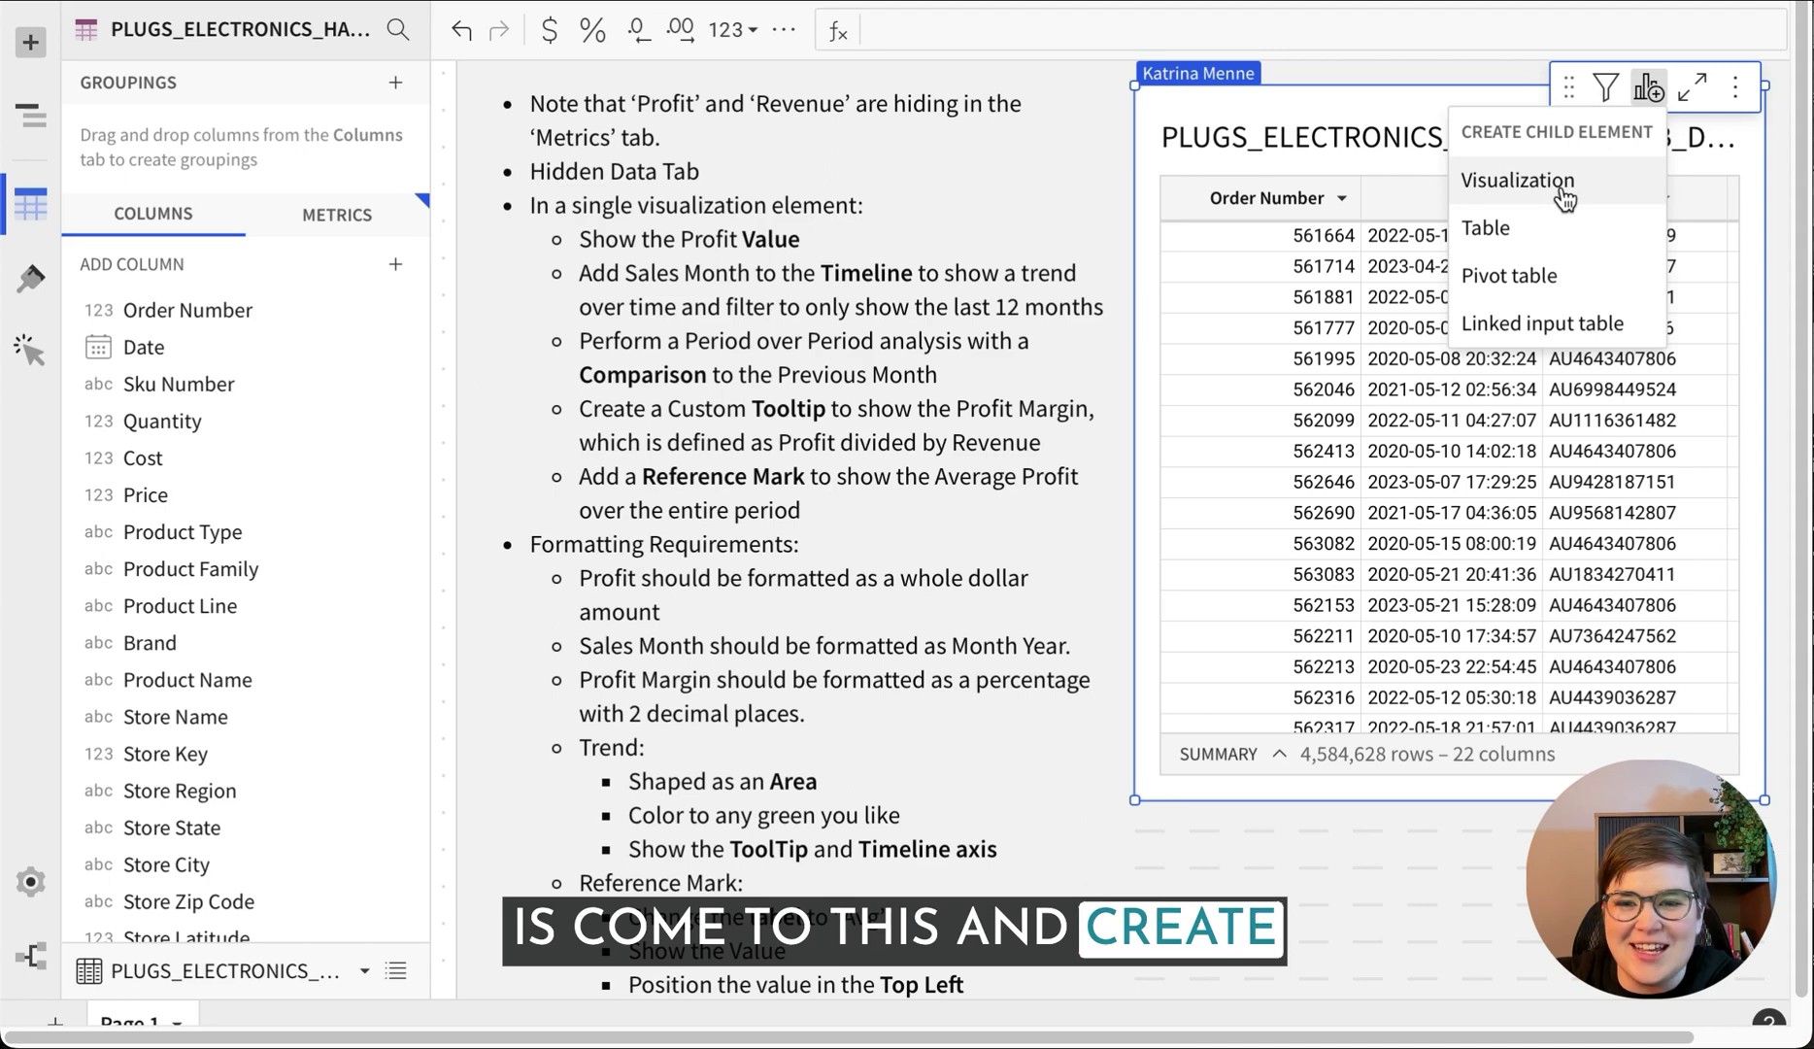
click(1529, 182)
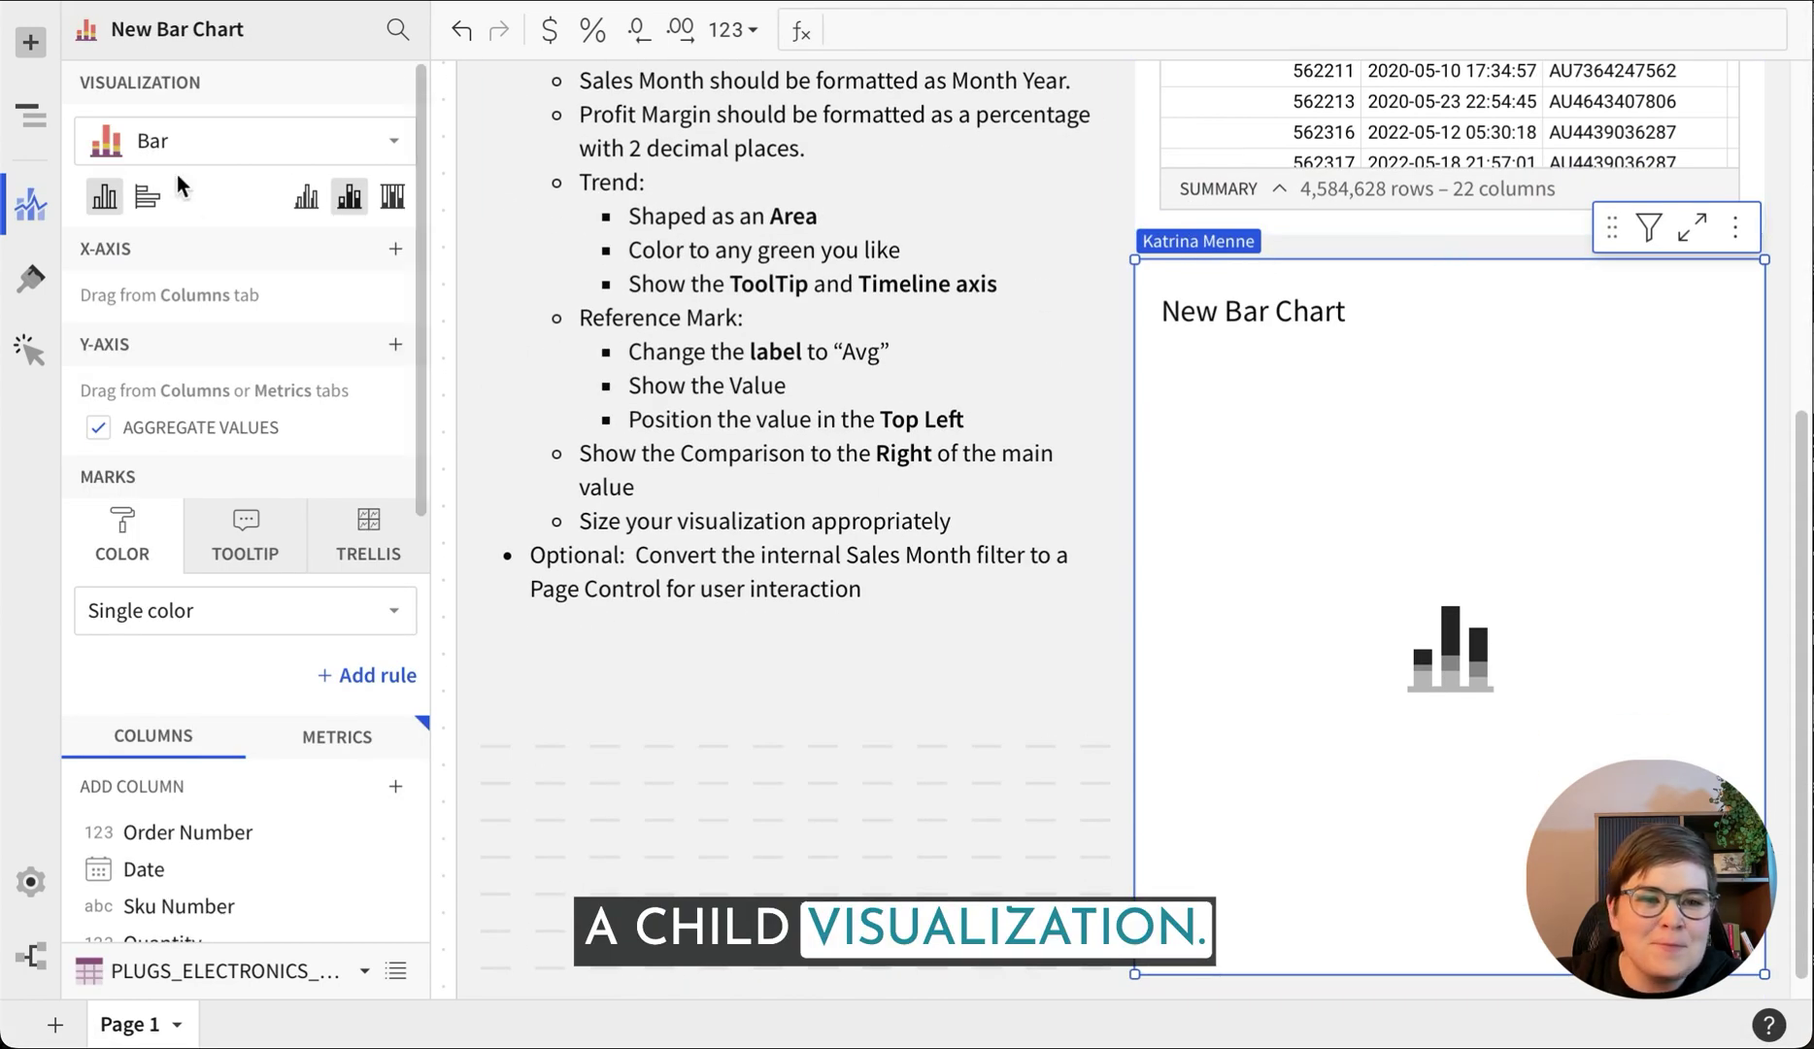
click(192, 136)
click(200, 313)
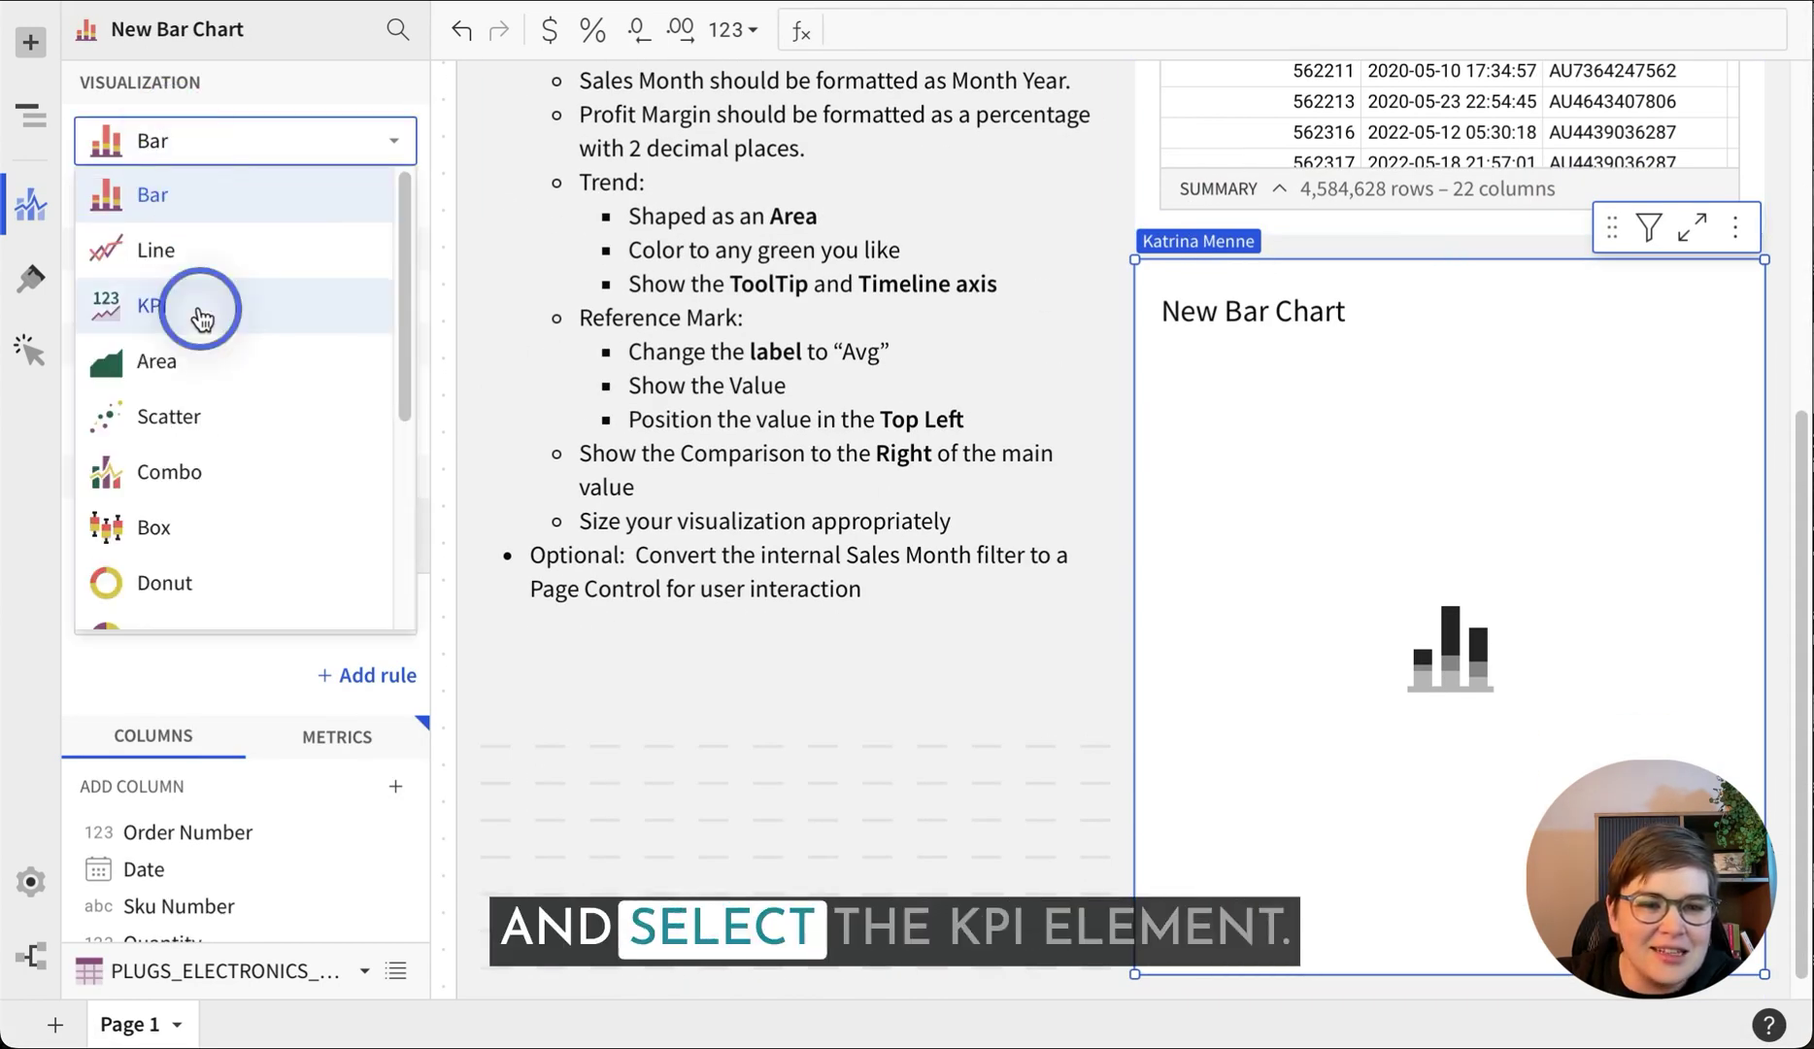
Move the KPI above the table and highlight the 'Show the Profit Value' instruction
scroll(1133, 468, up, 7)
drag(1408, 874, 1375, 308)
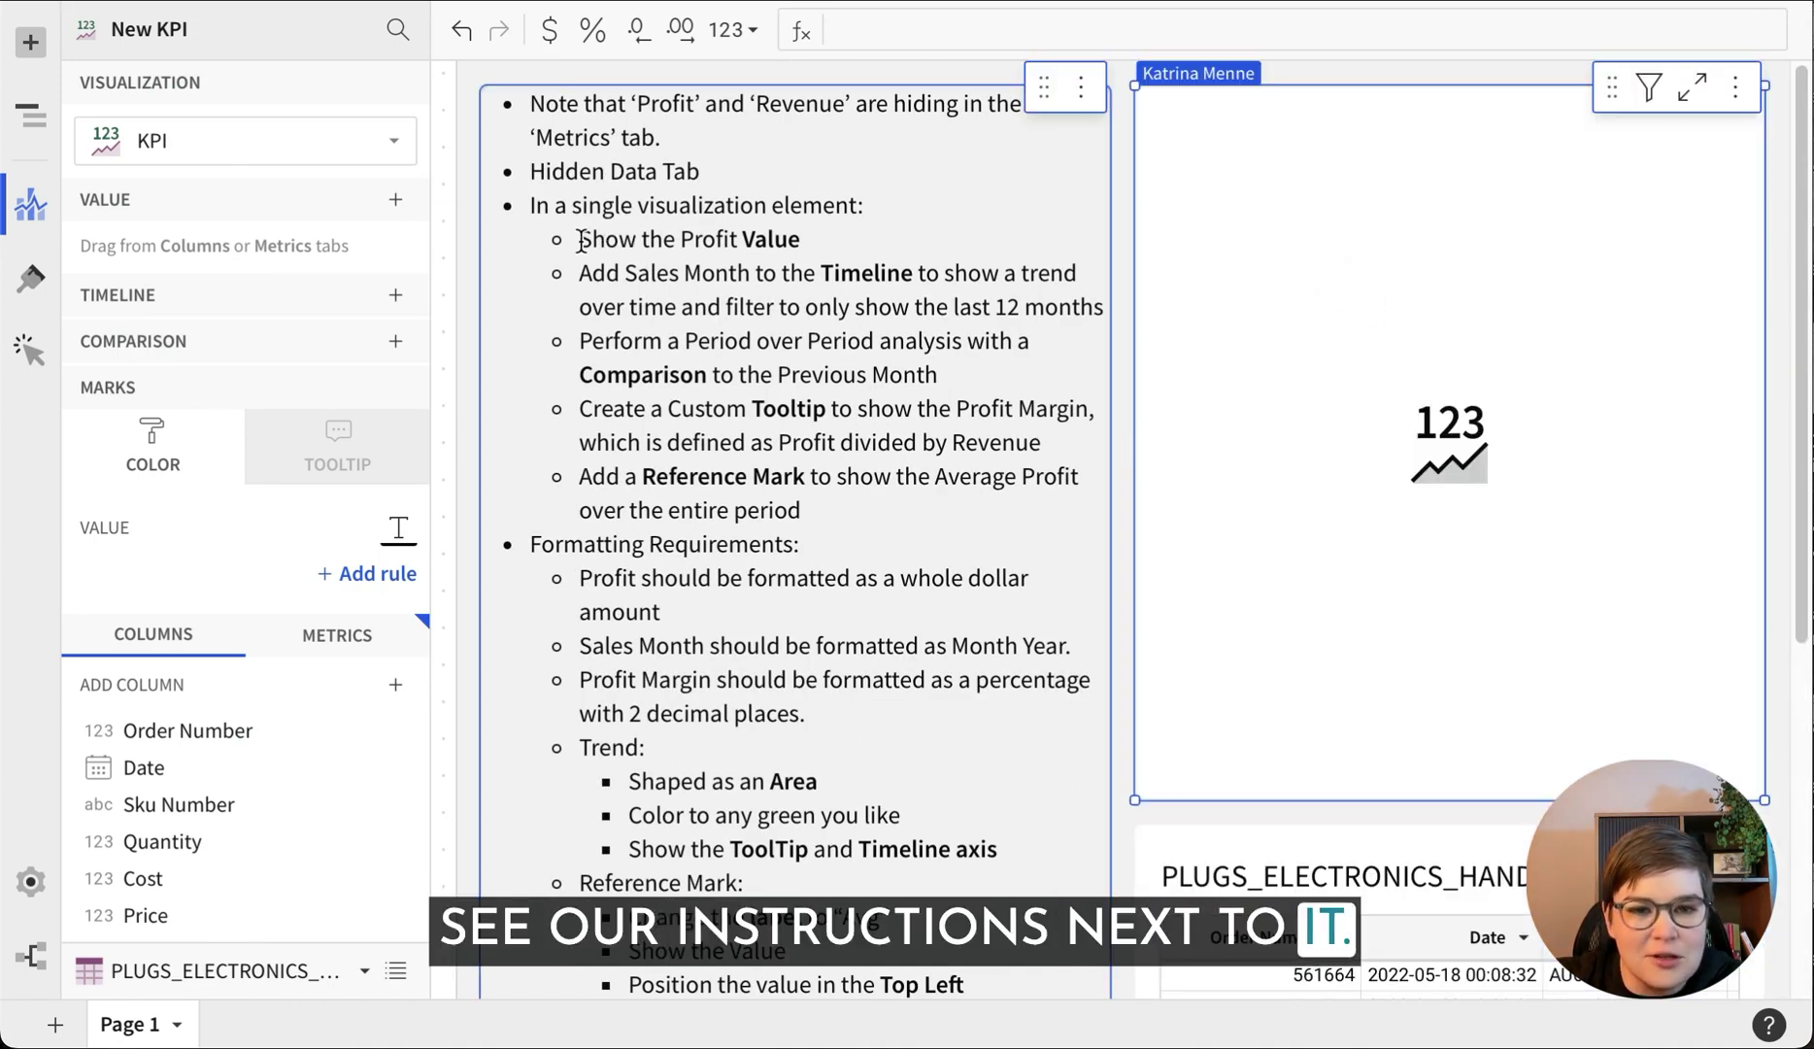
drag(754, 239, 826, 239)
Set the KPI value to the Profit metric, showing 515,548,124.89
click(1320, 190)
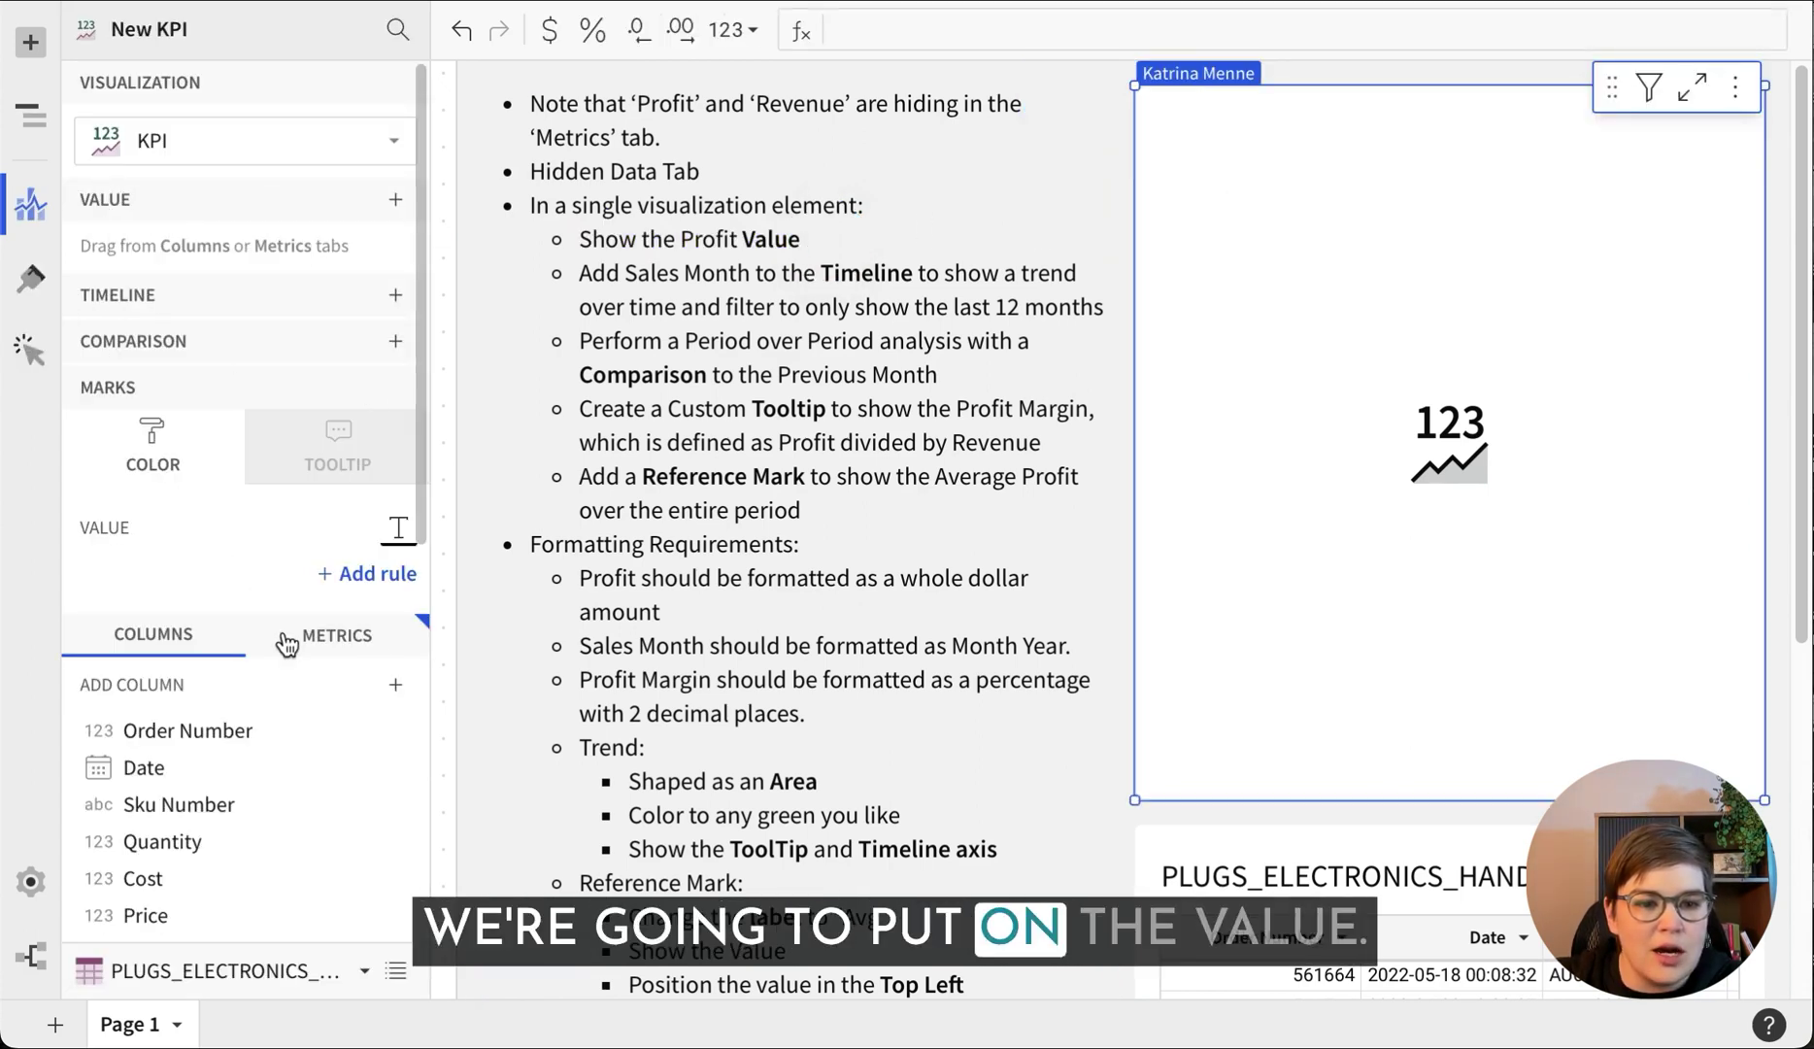
click(333, 641)
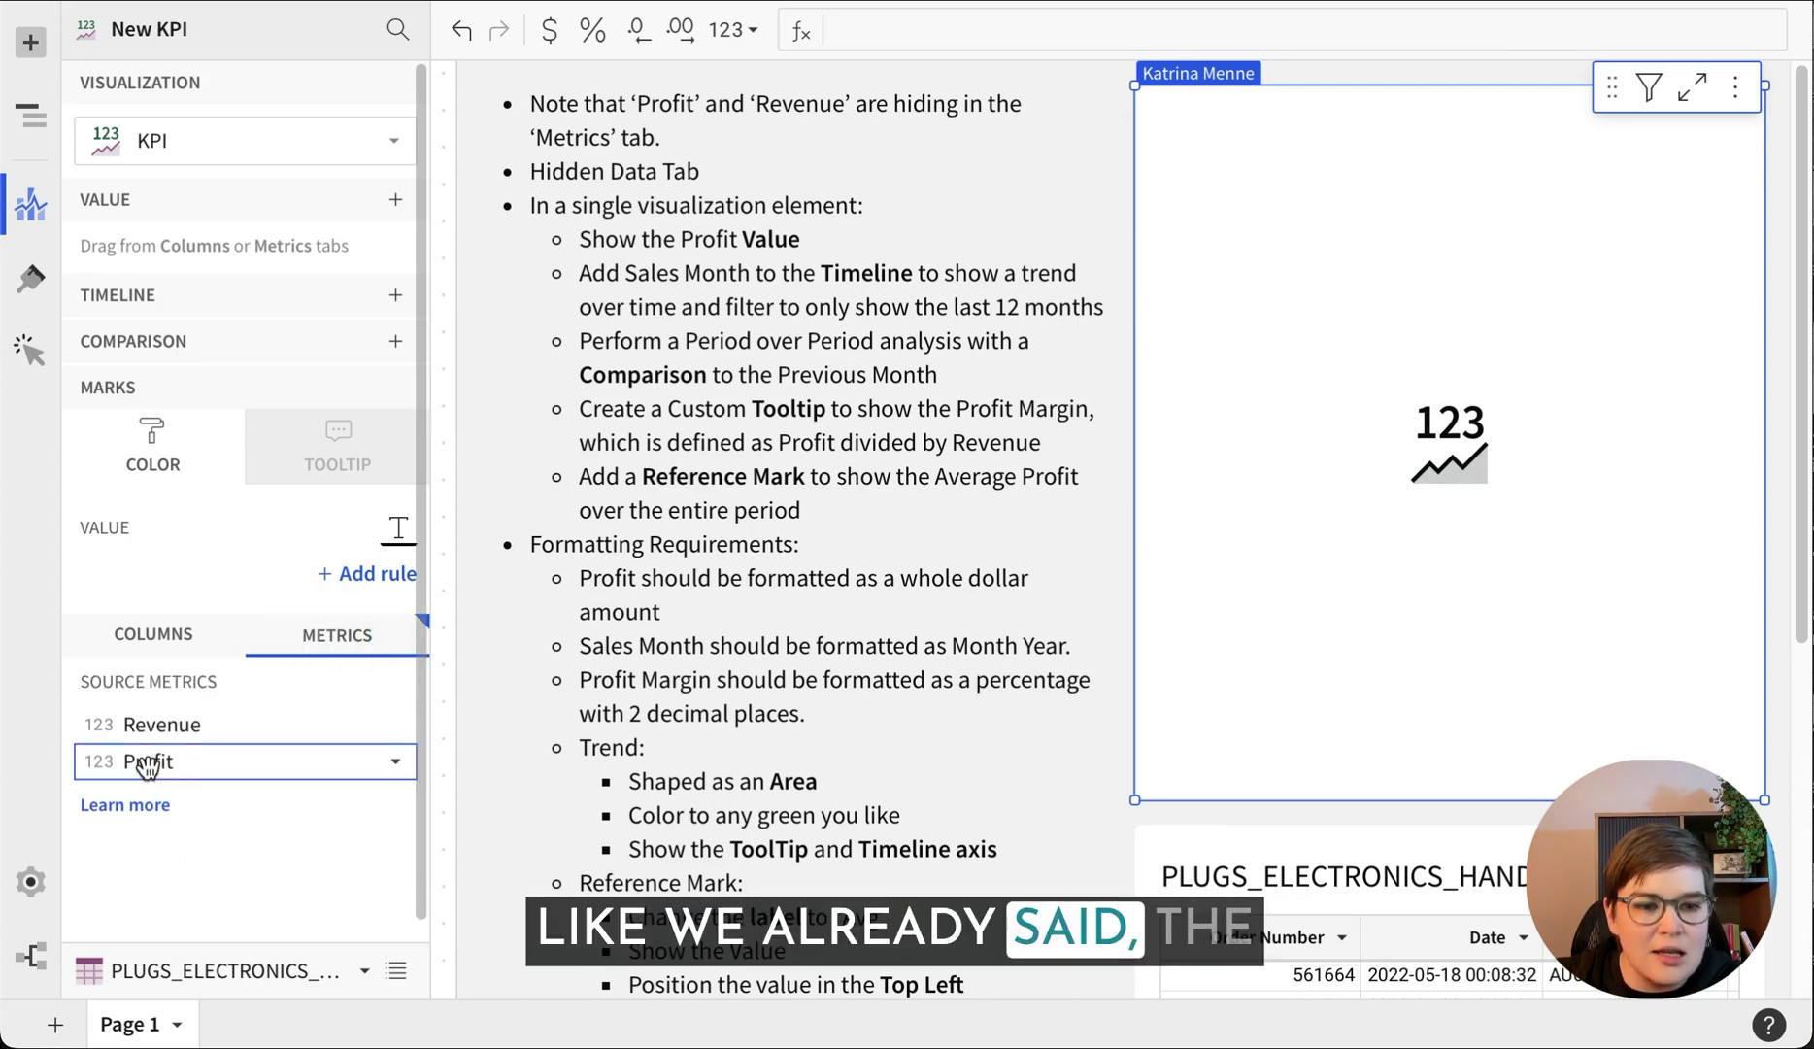
mouse_move(208, 766)
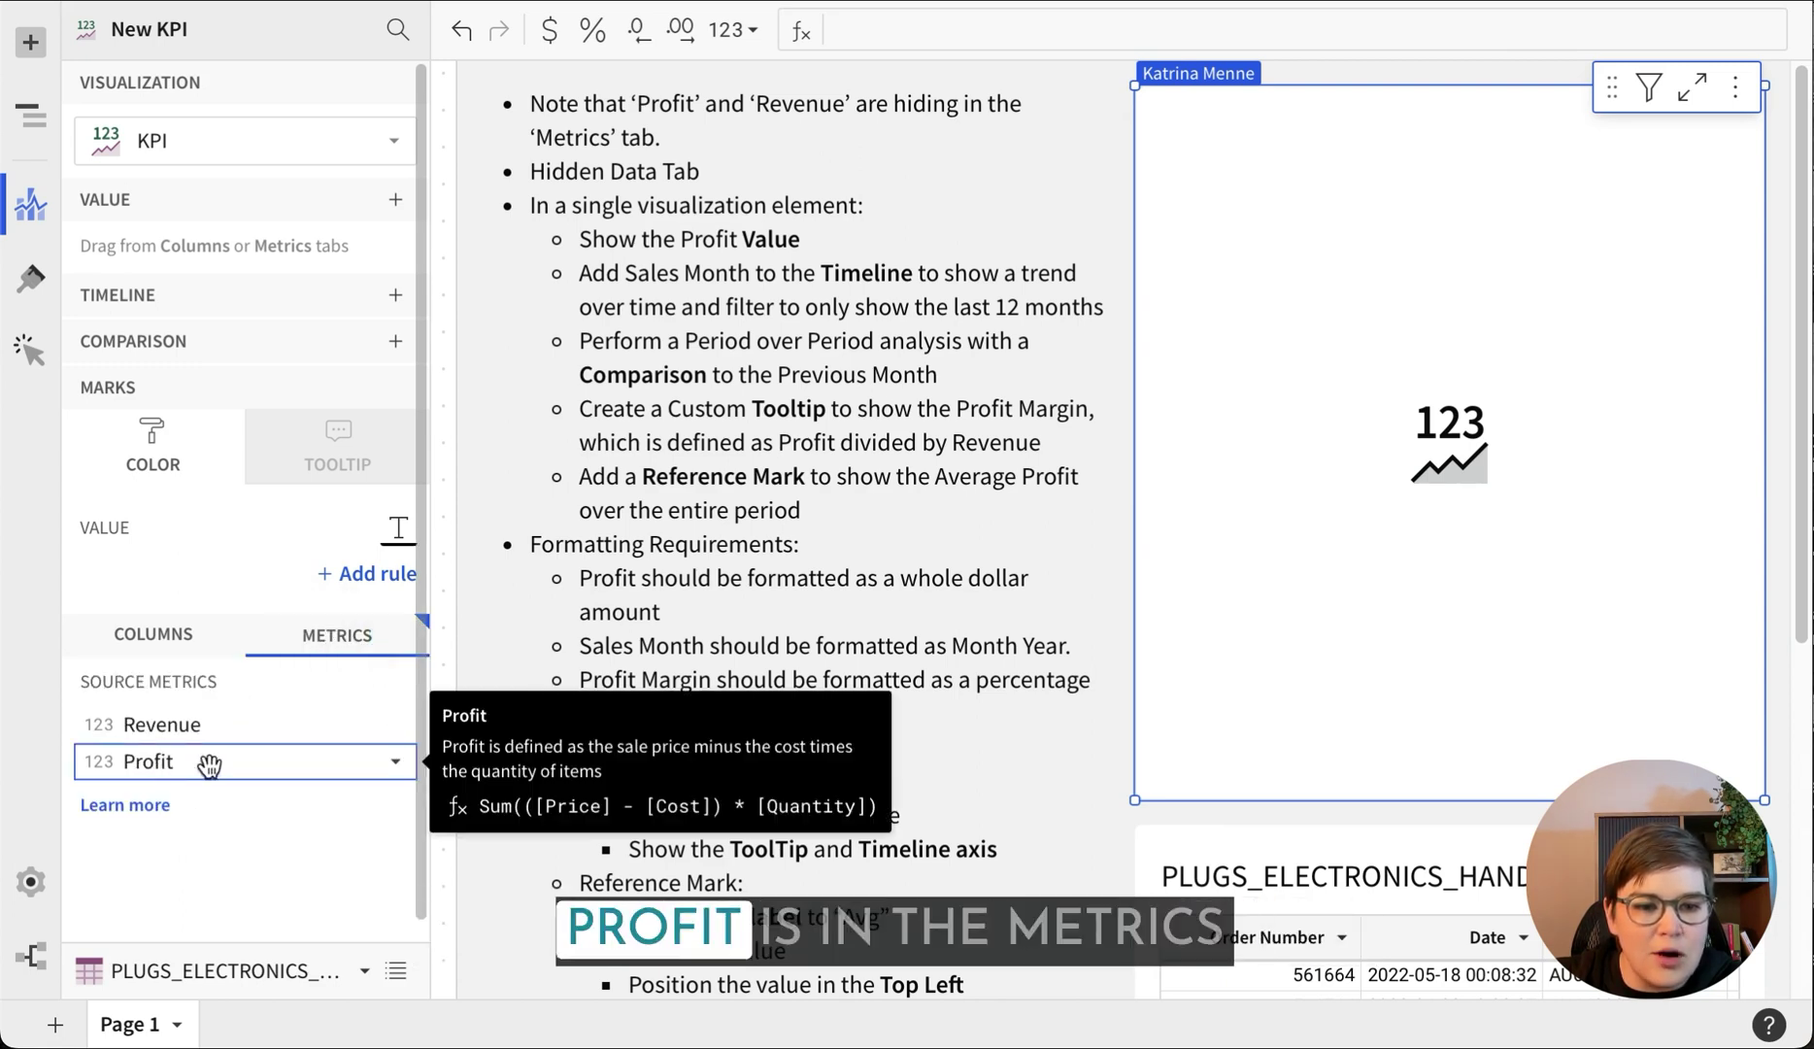
click(101, 640)
click(354, 636)
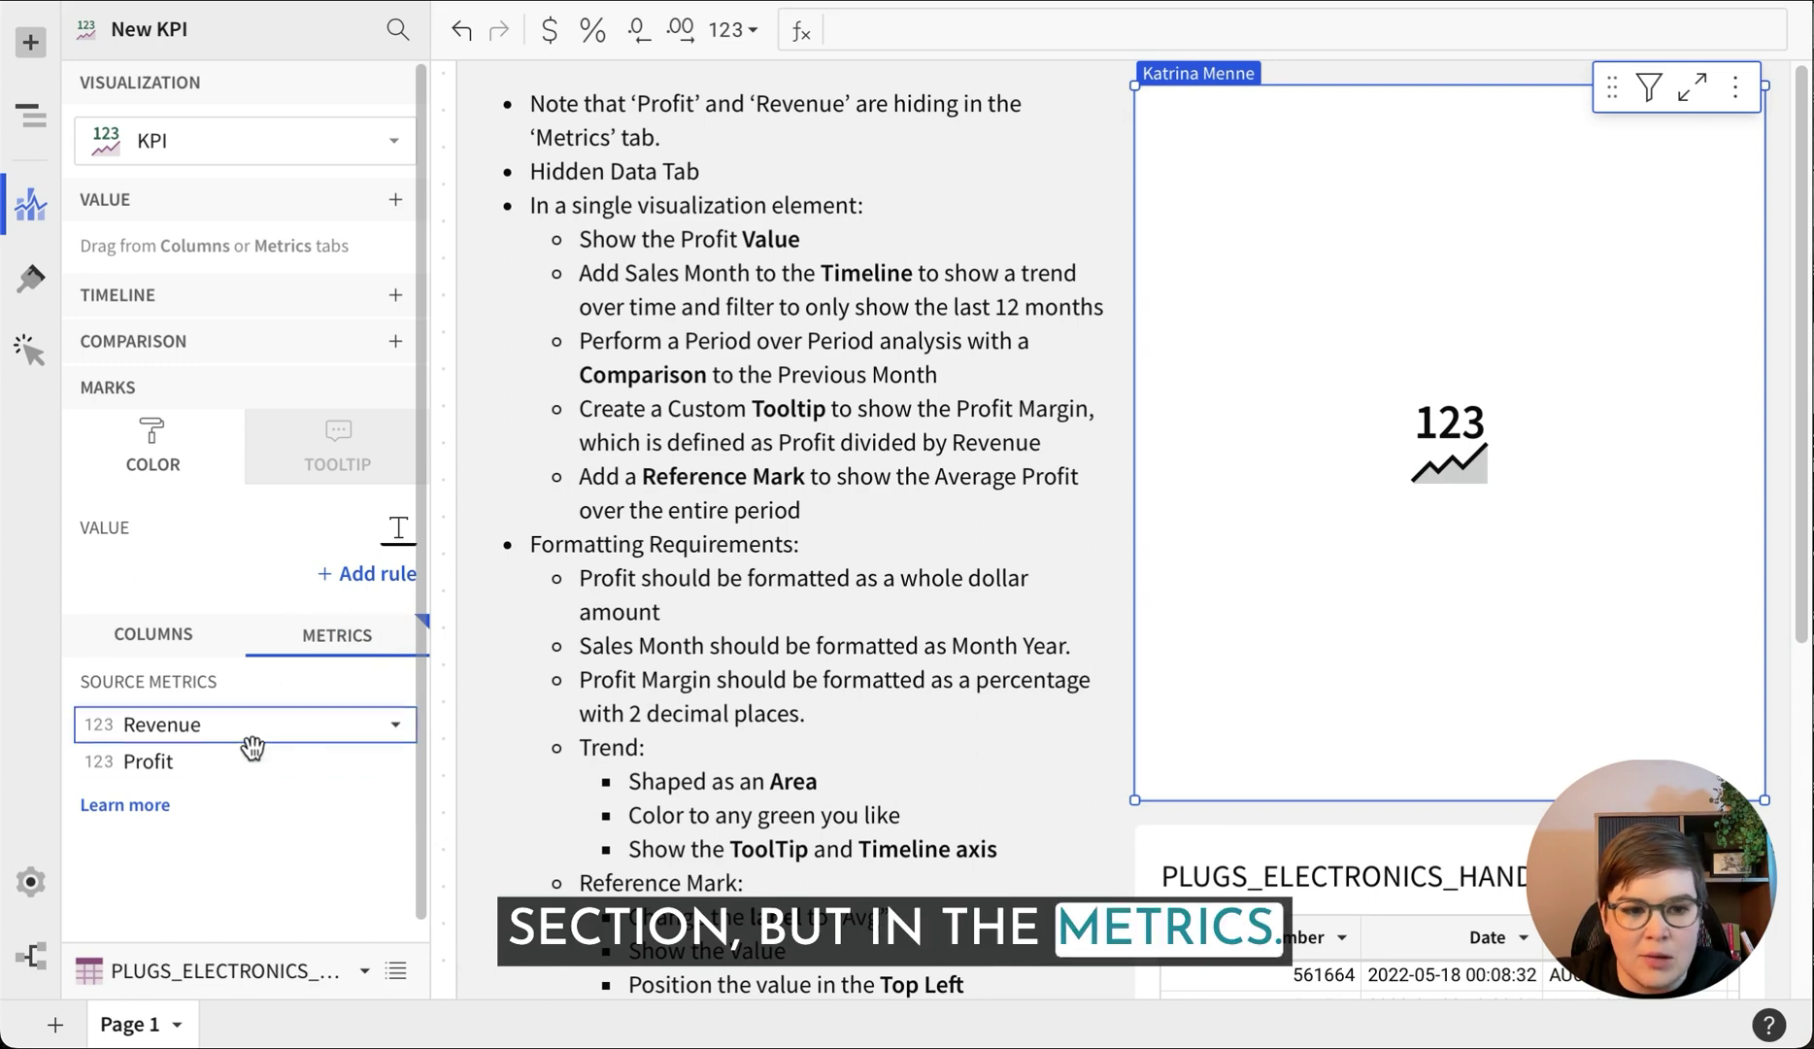
drag(155, 761, 183, 233)
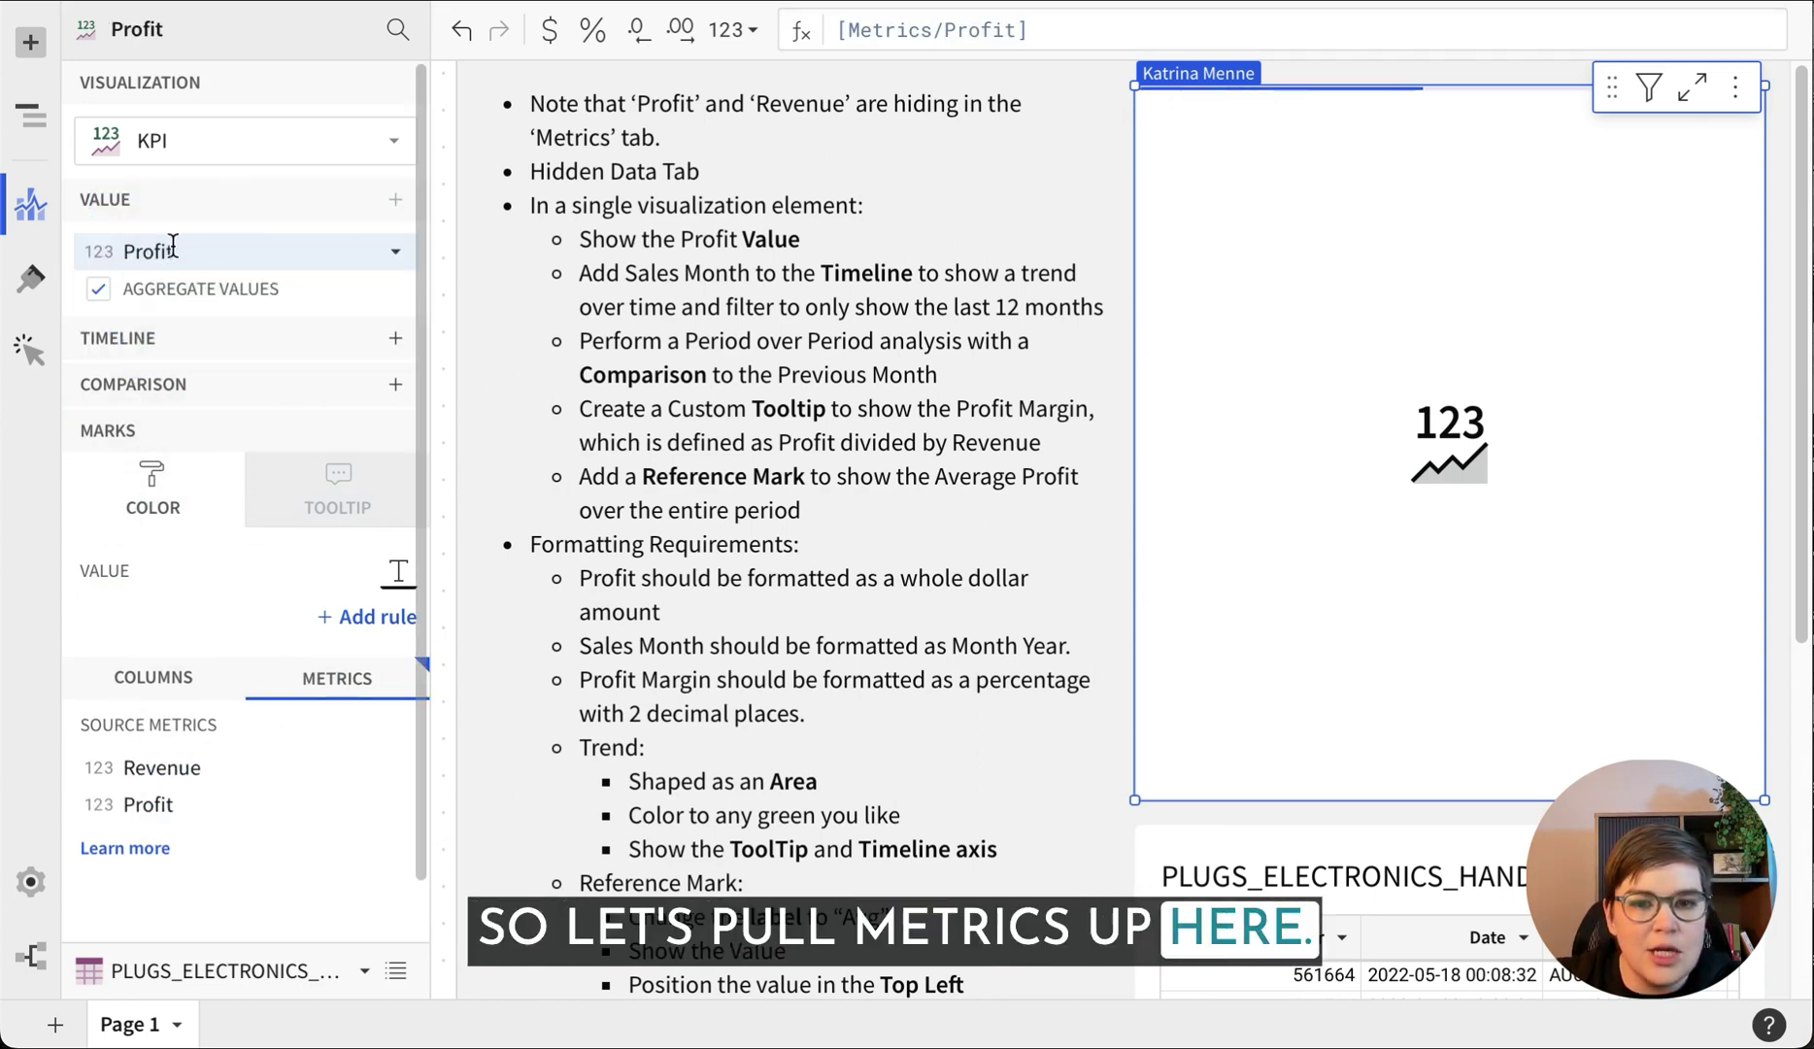
Delete the 'Show the Profit Value' line from the instructions
click(804, 239)
drag(804, 238, 583, 233)
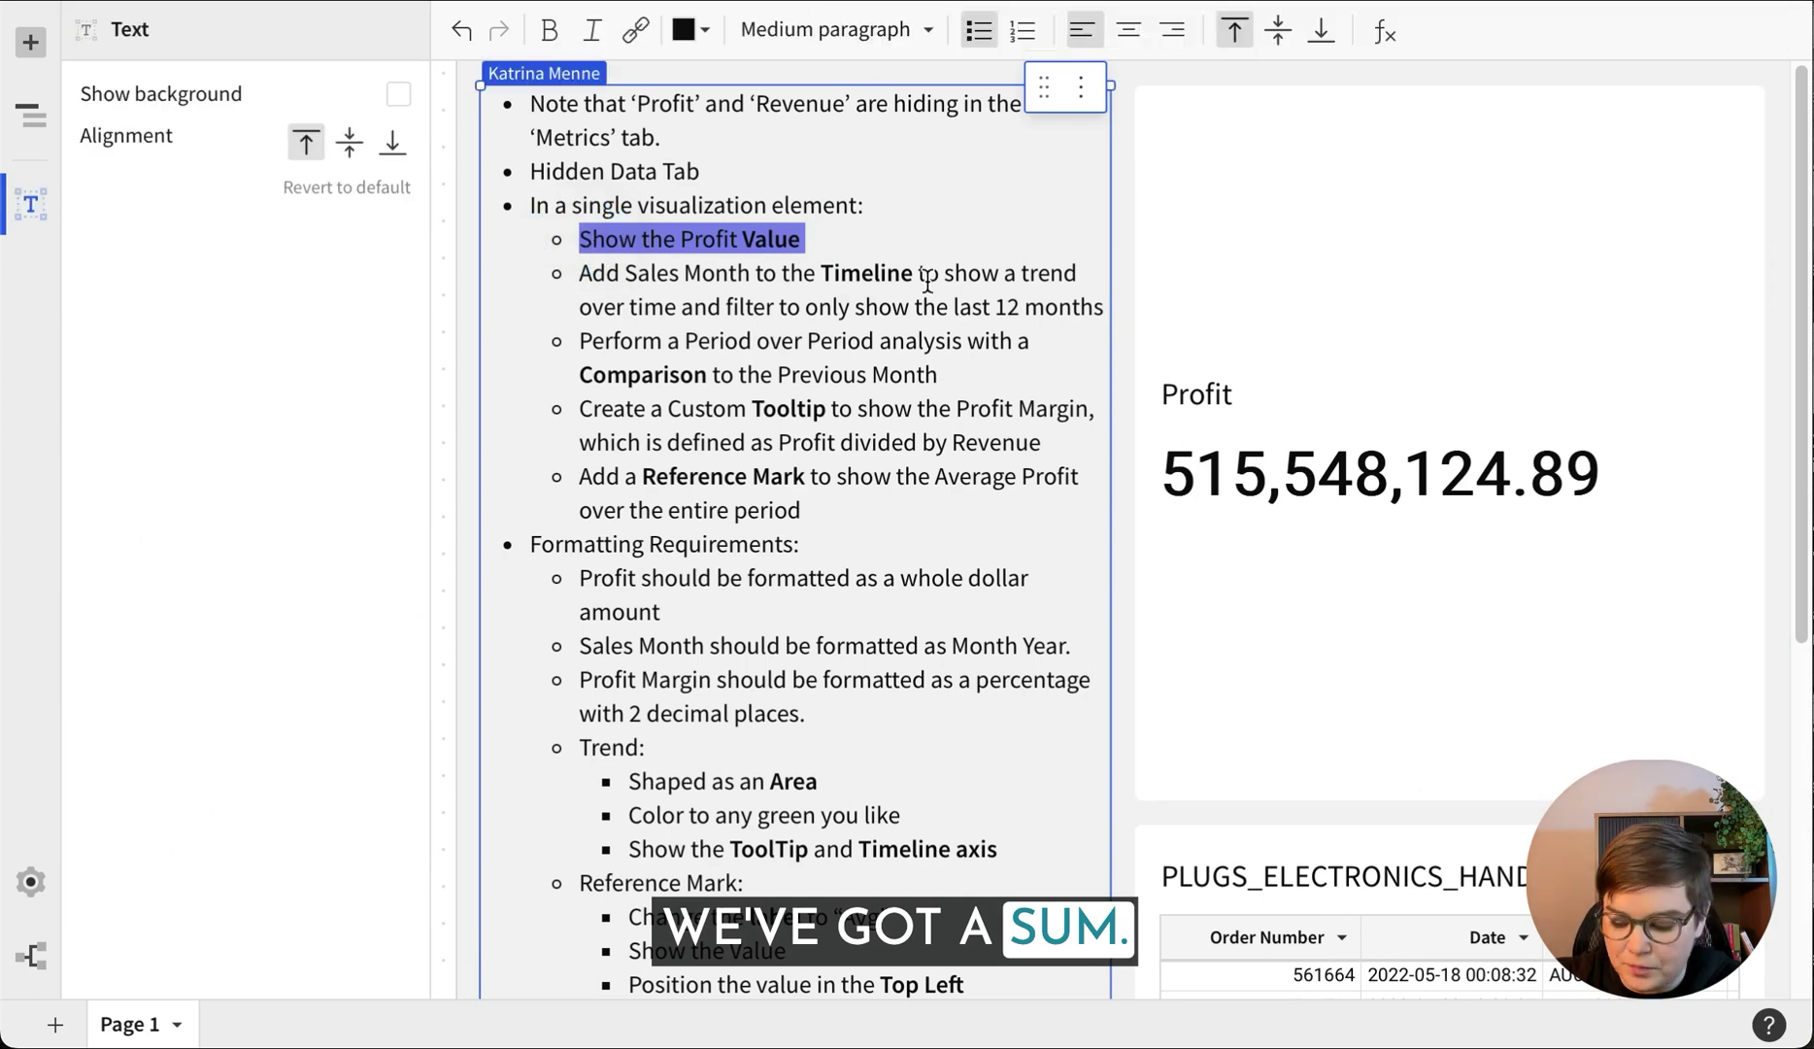
key(BackSpace)
key(BackSpace)
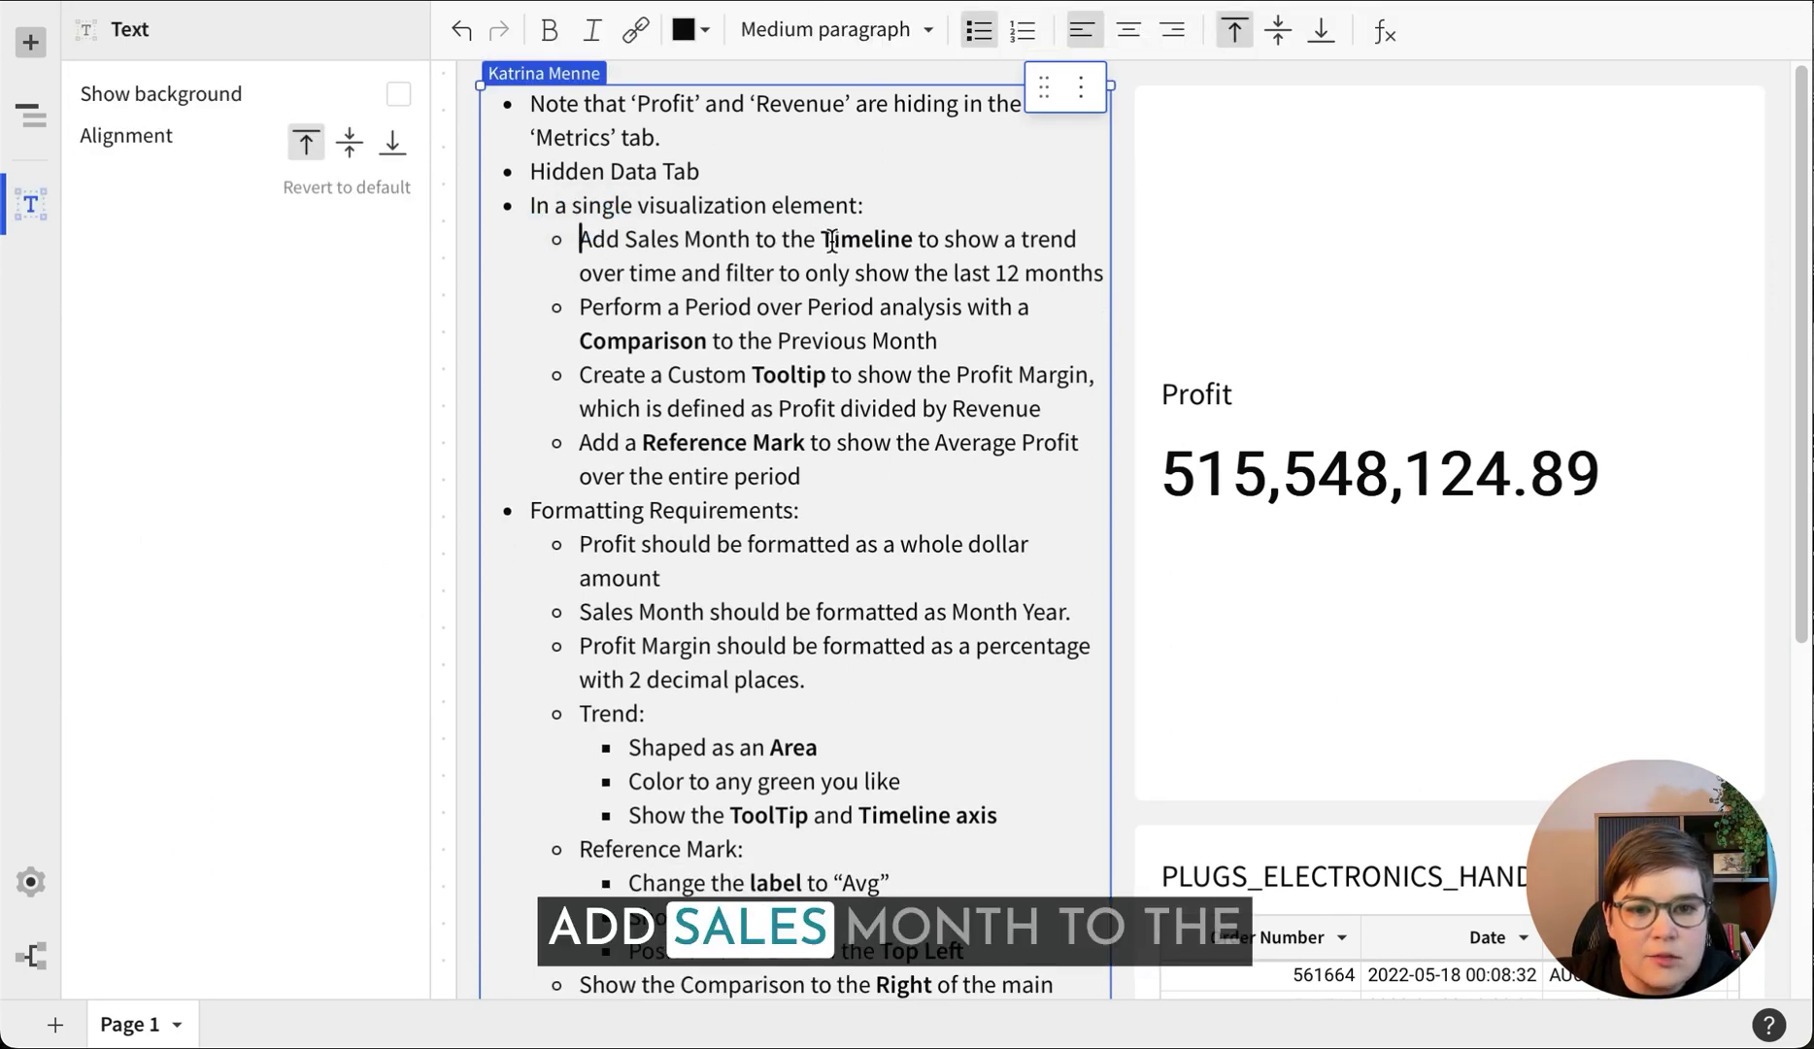
Add Date to the KPI timeline as Month of Date, showing 9,978,258.70 with a monthly trend
click(1333, 235)
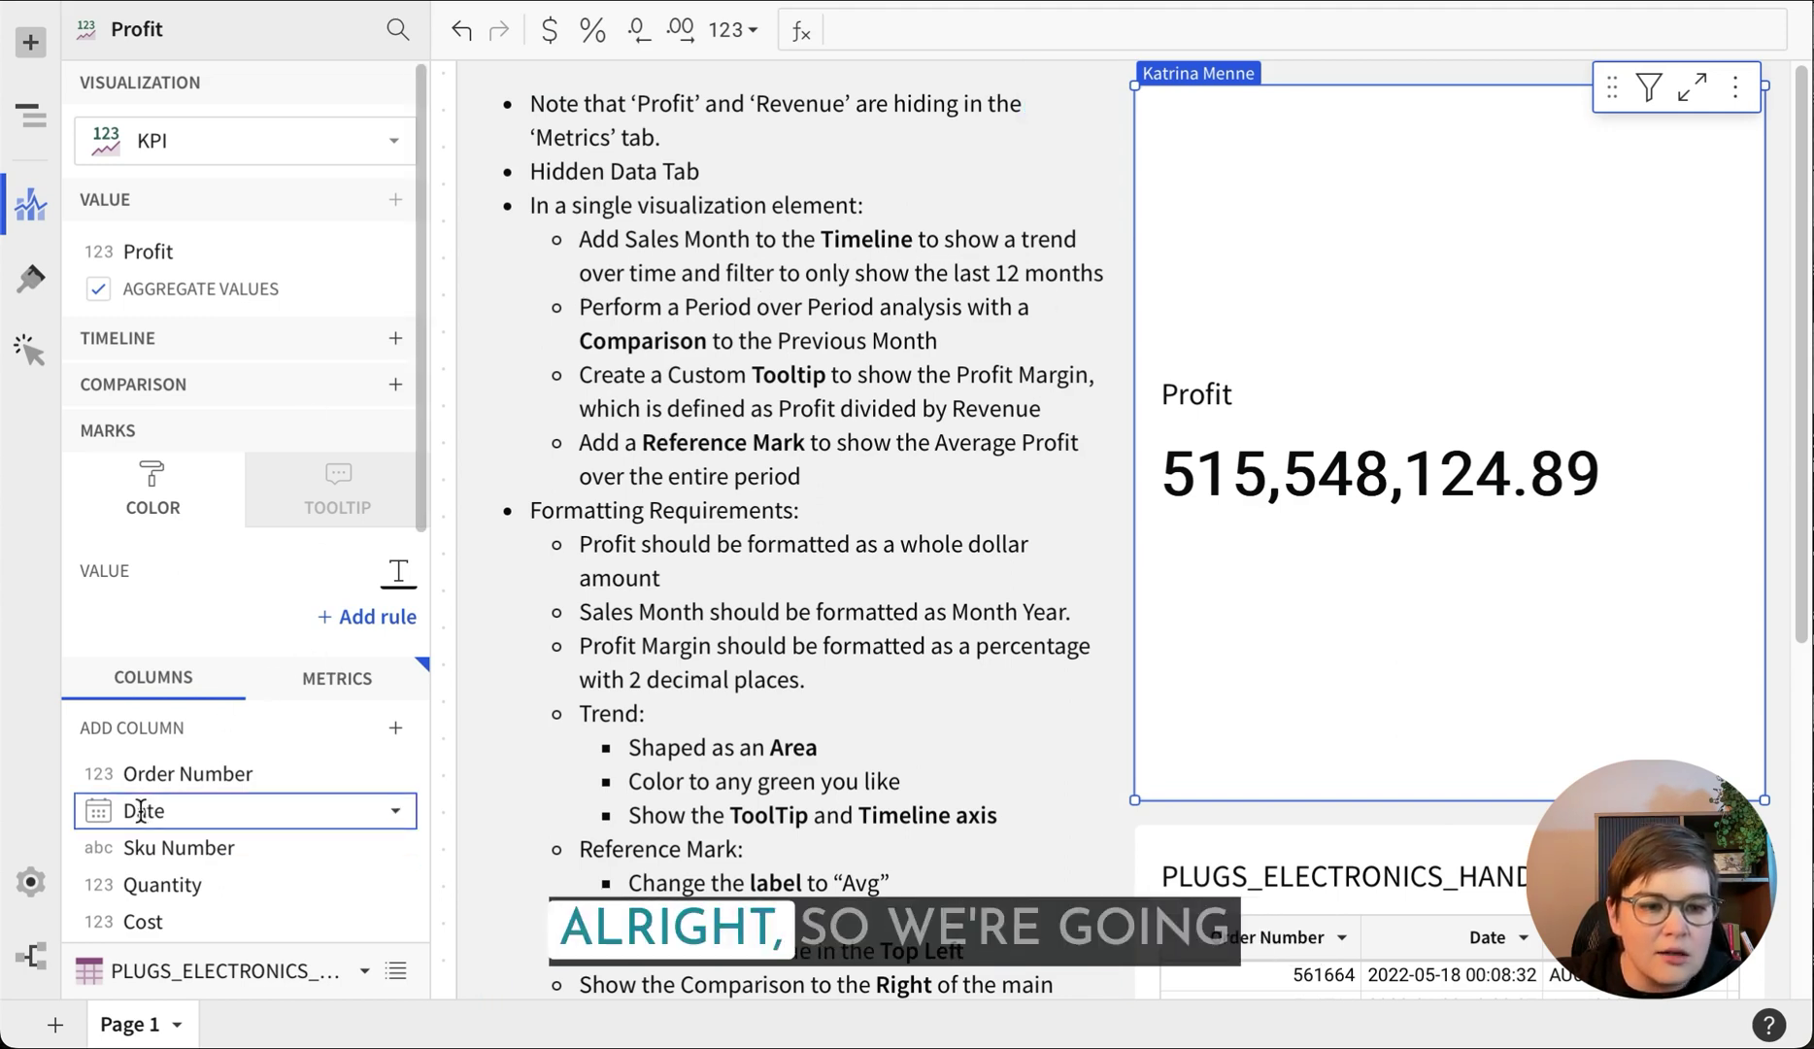
drag(183, 809, 202, 342)
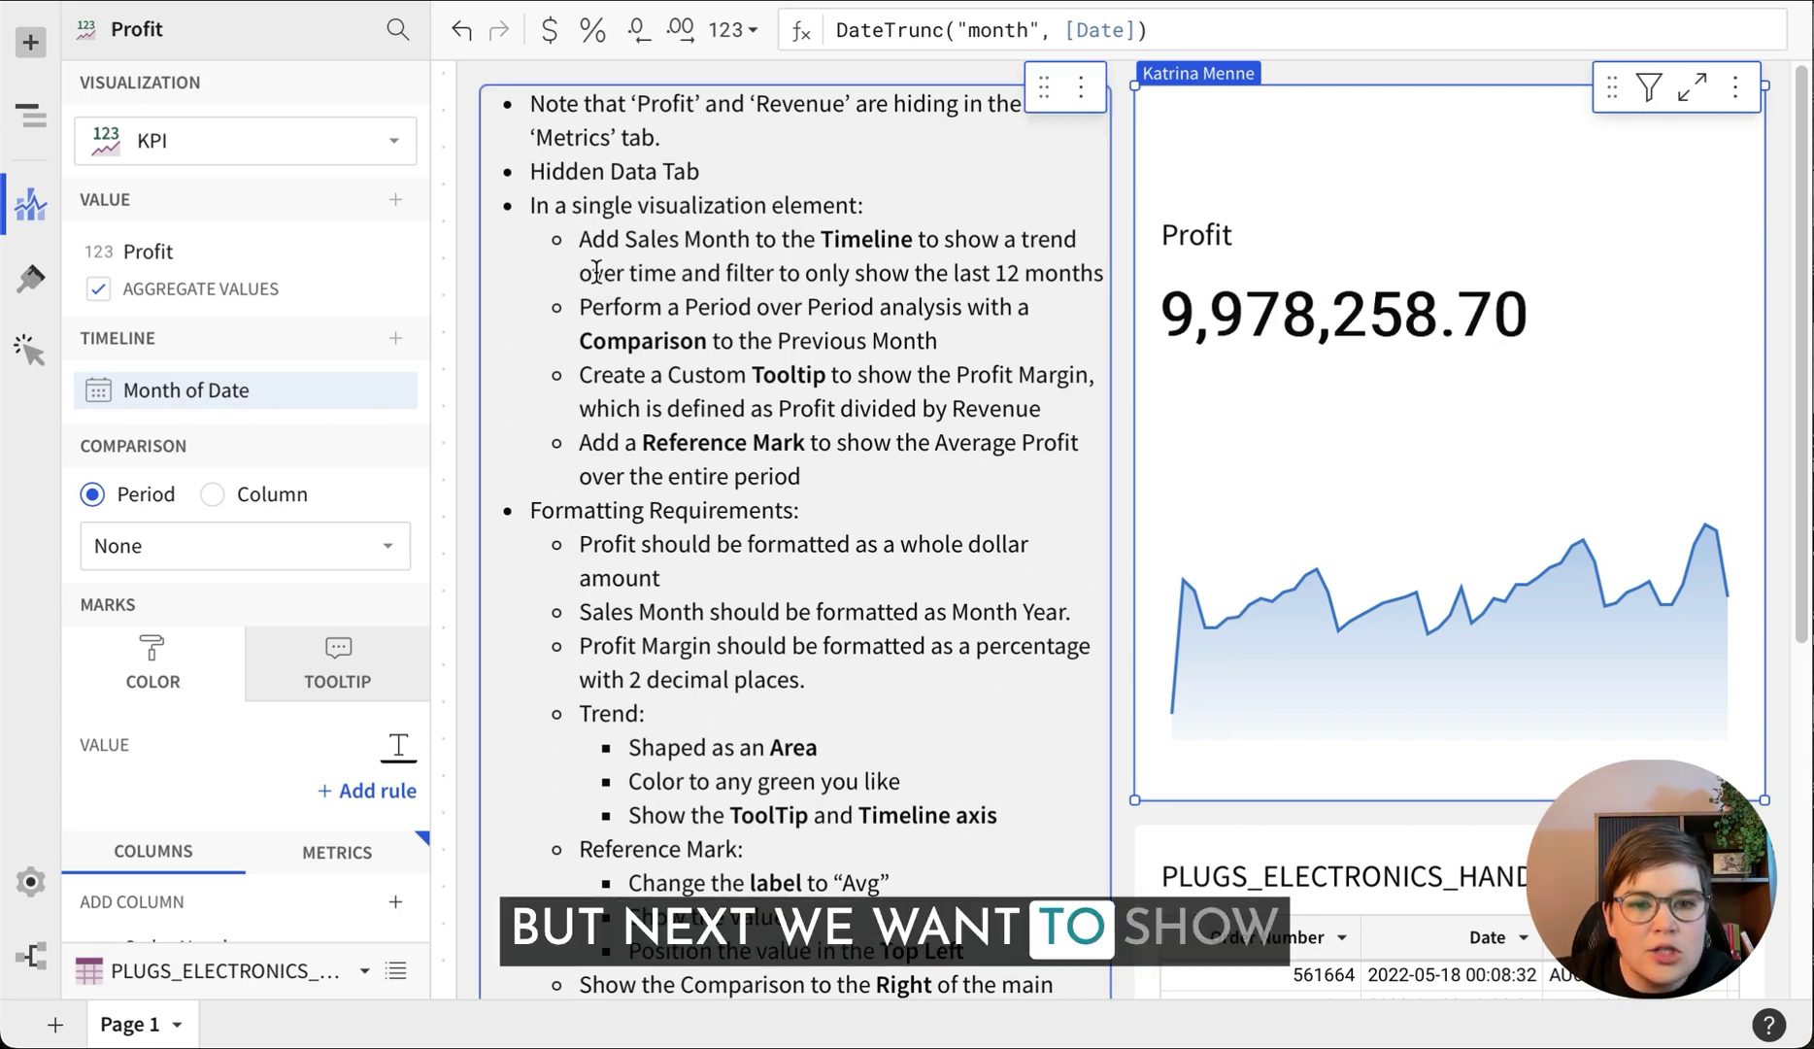
click(864, 273)
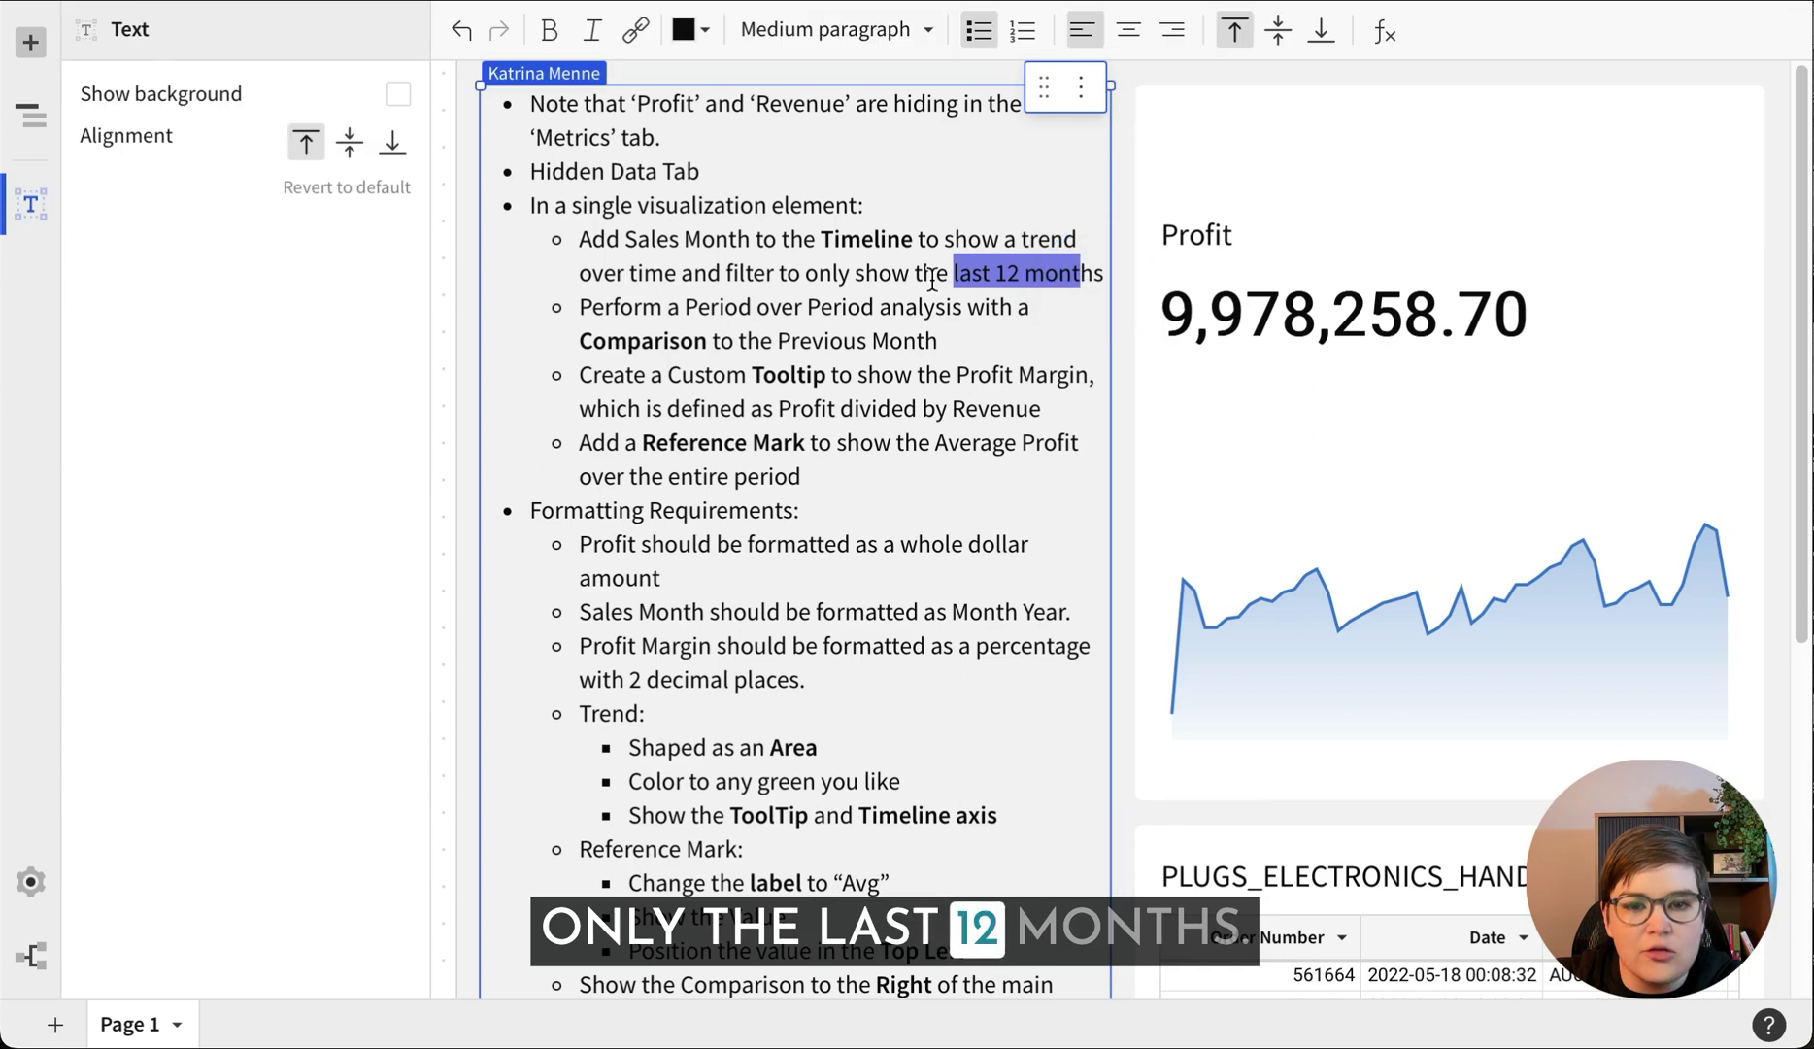
click(1253, 415)
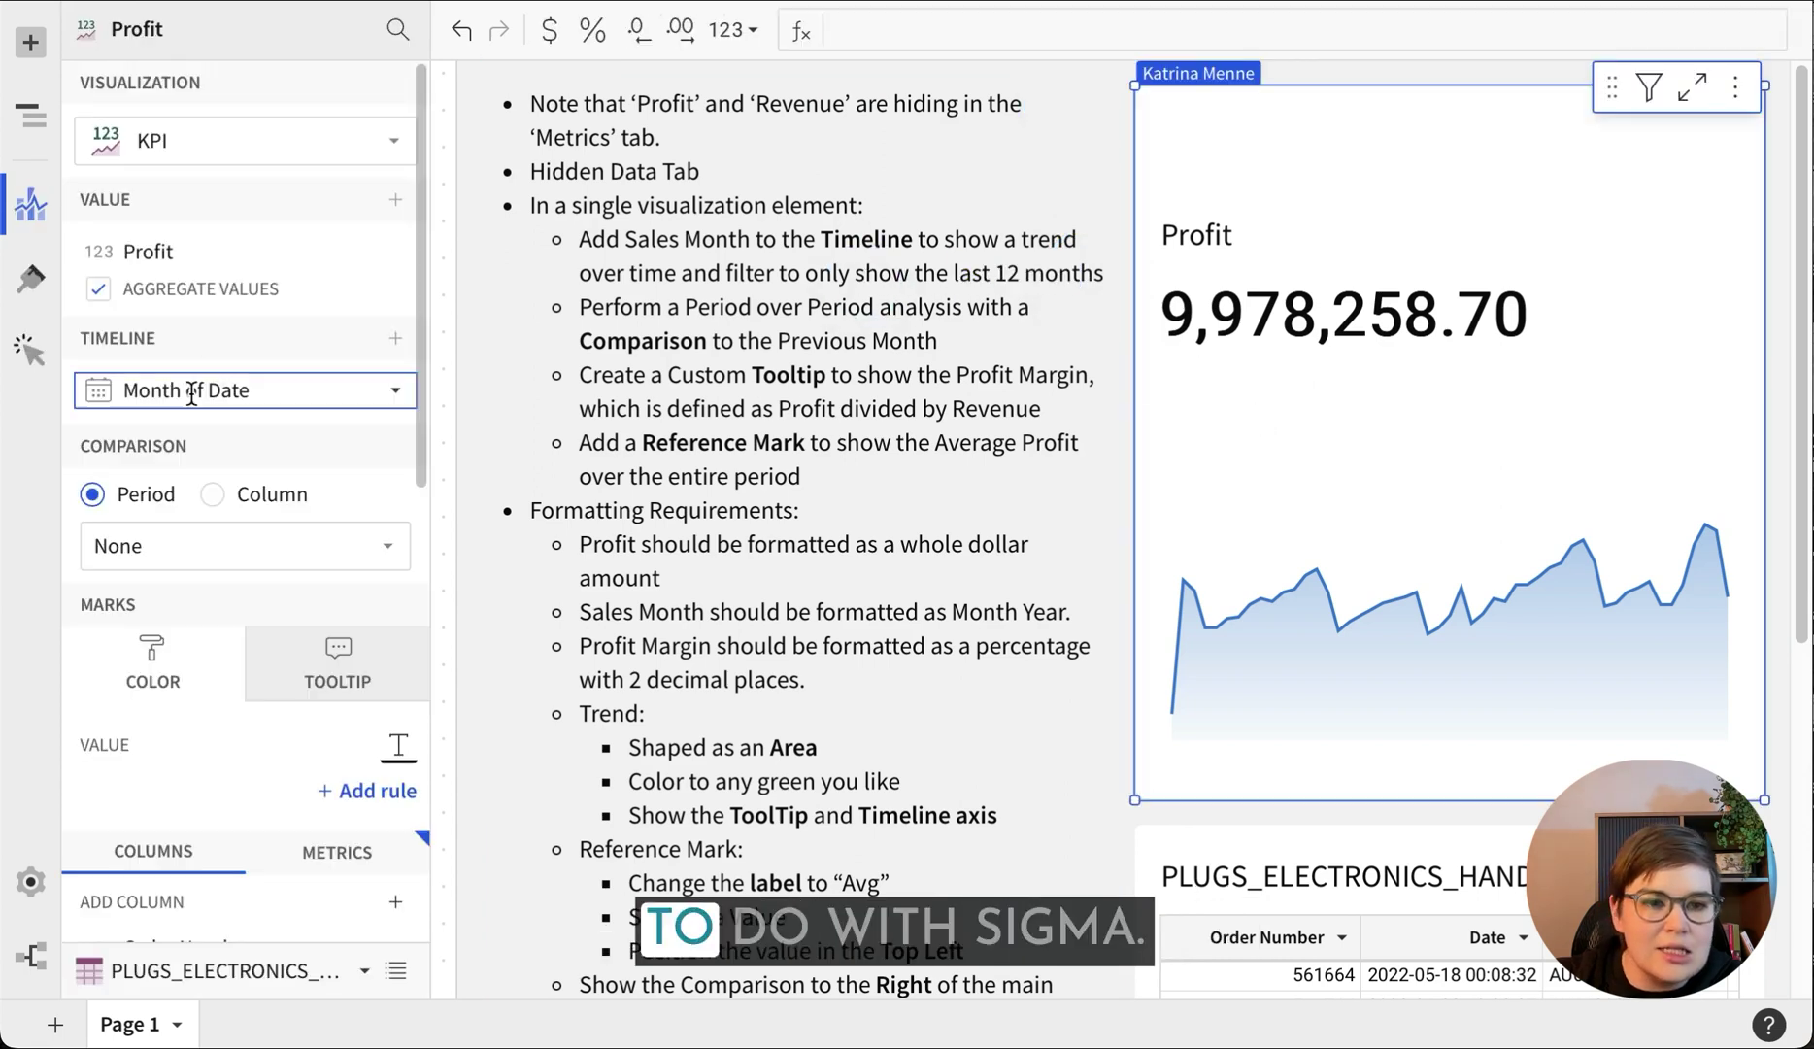
Filter Month of Date to the last 12 months, excluding the current month
click(396, 394)
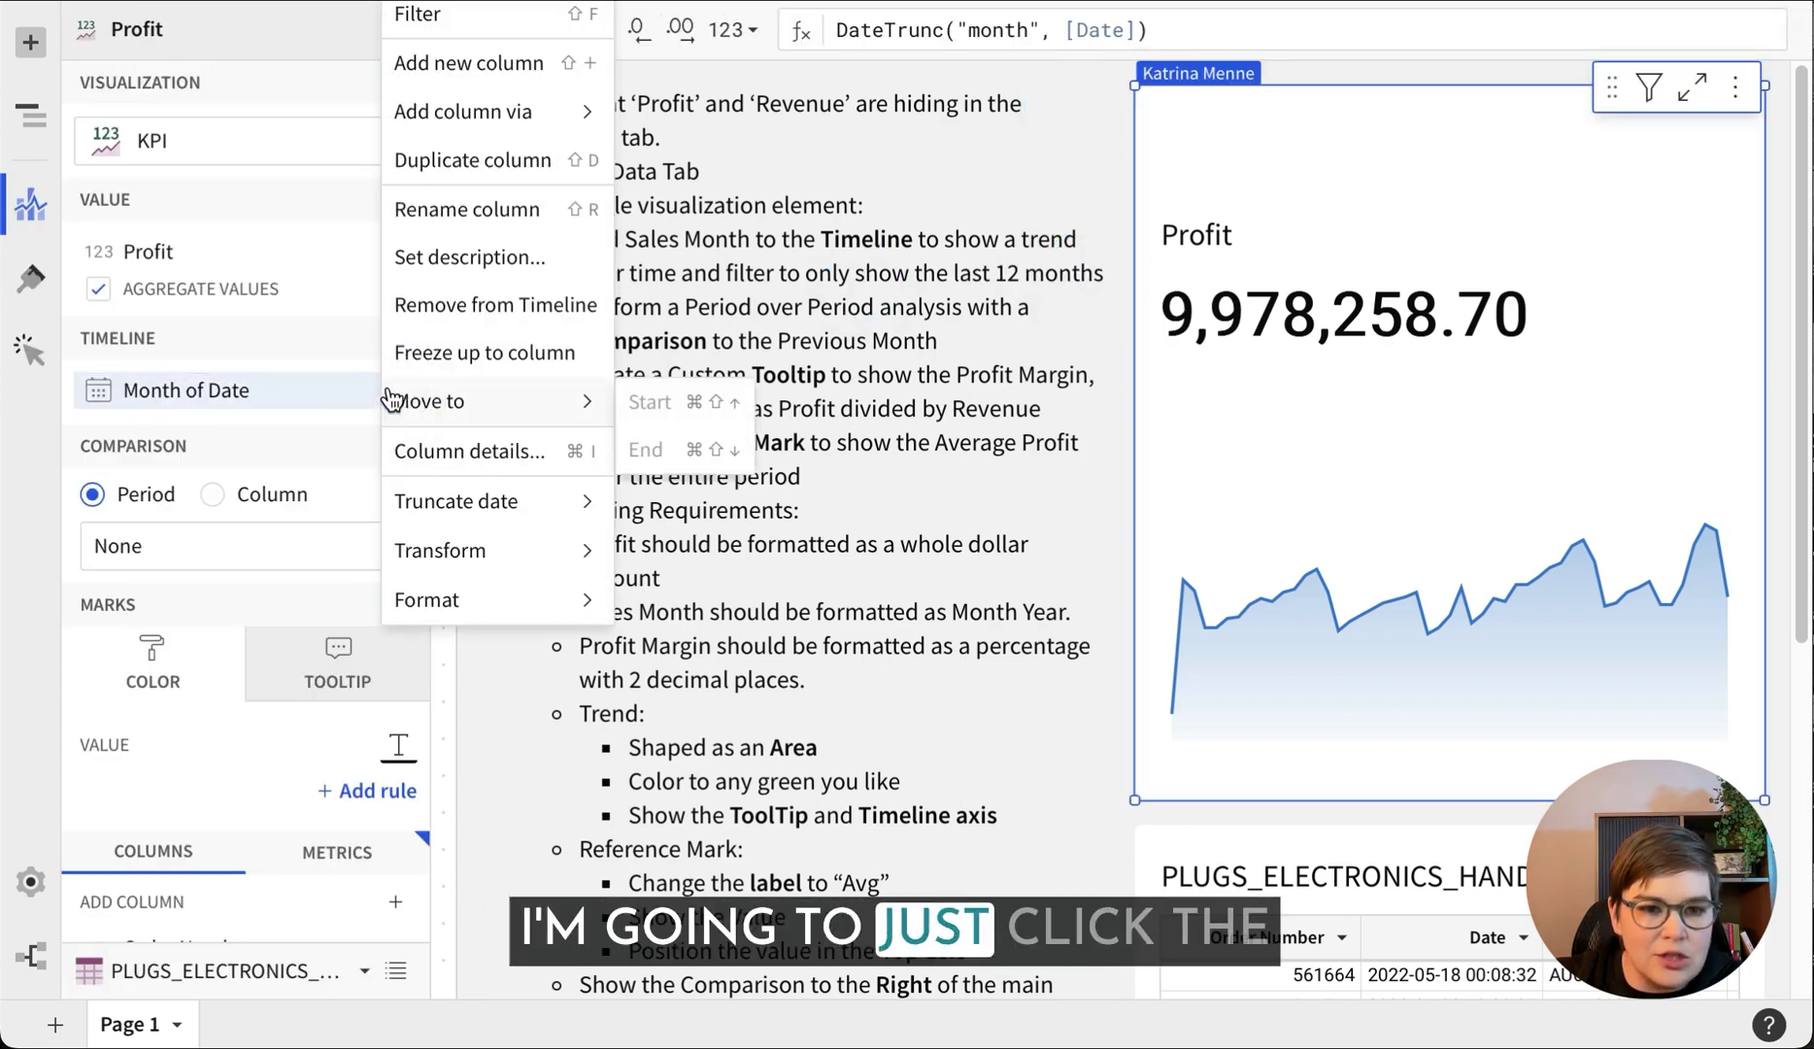
click(529, 20)
click(1410, 345)
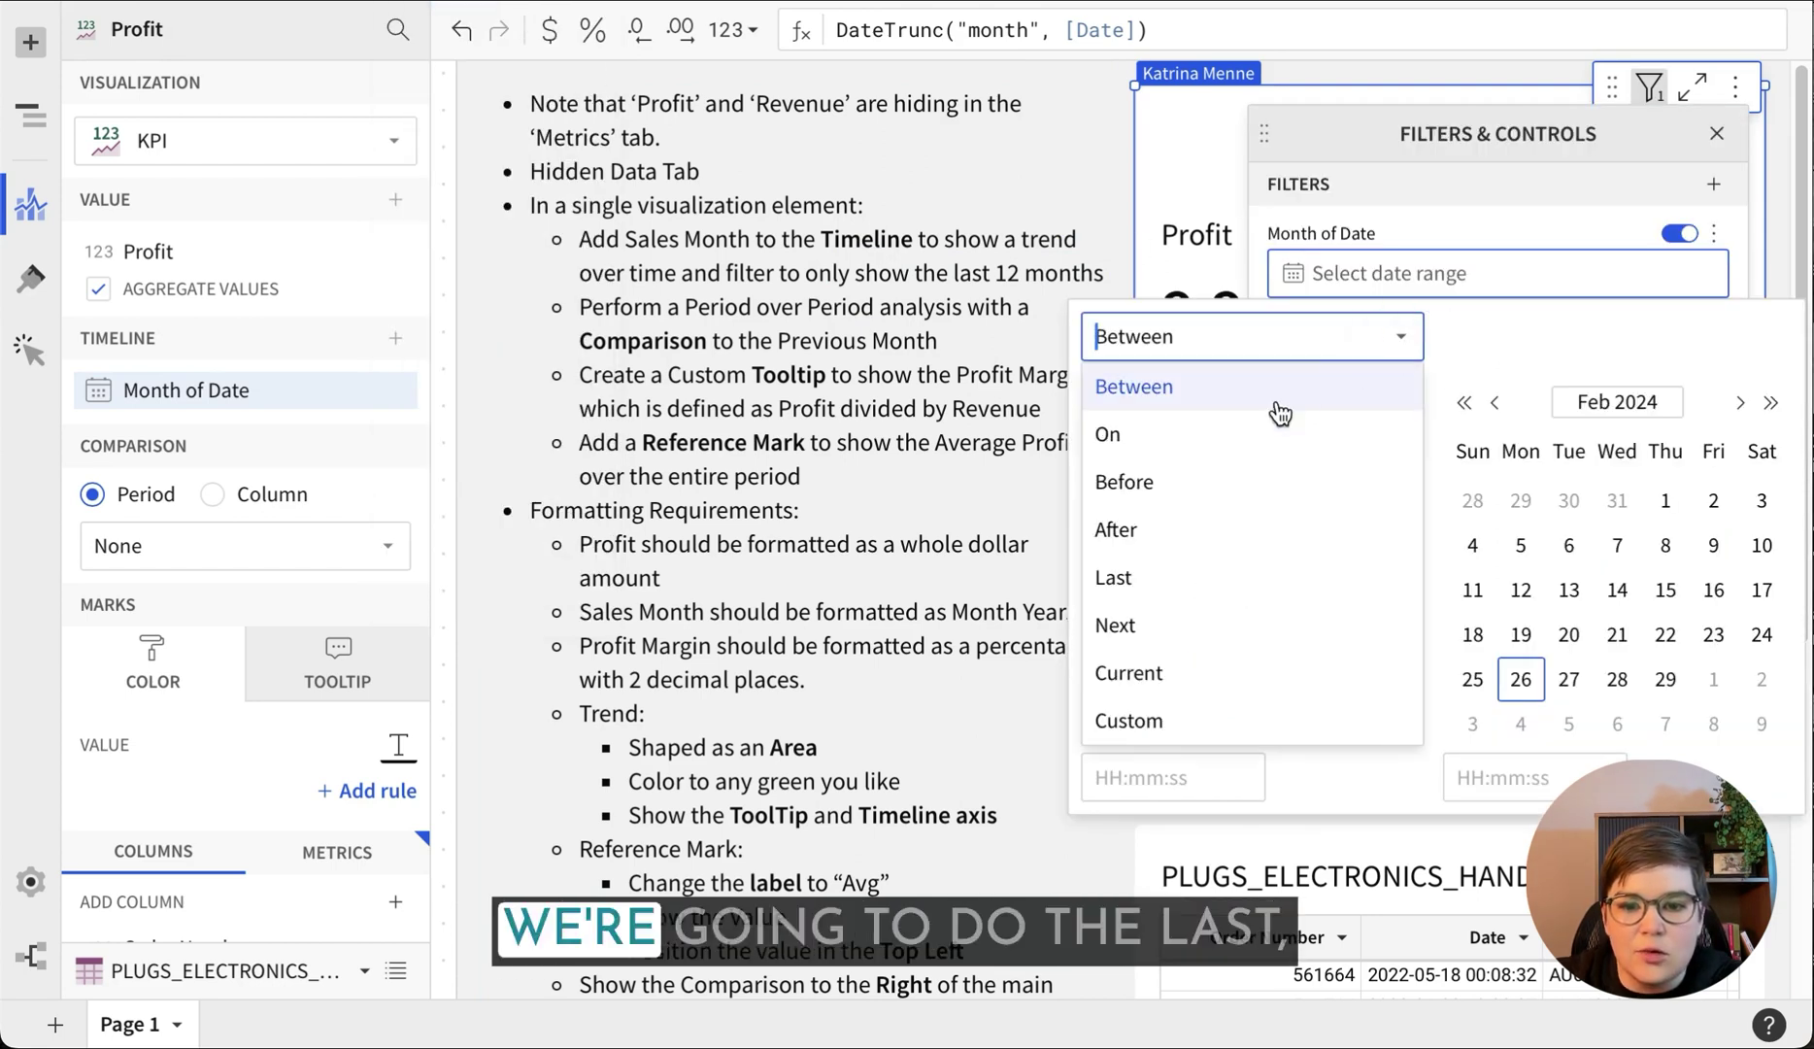
click(1169, 577)
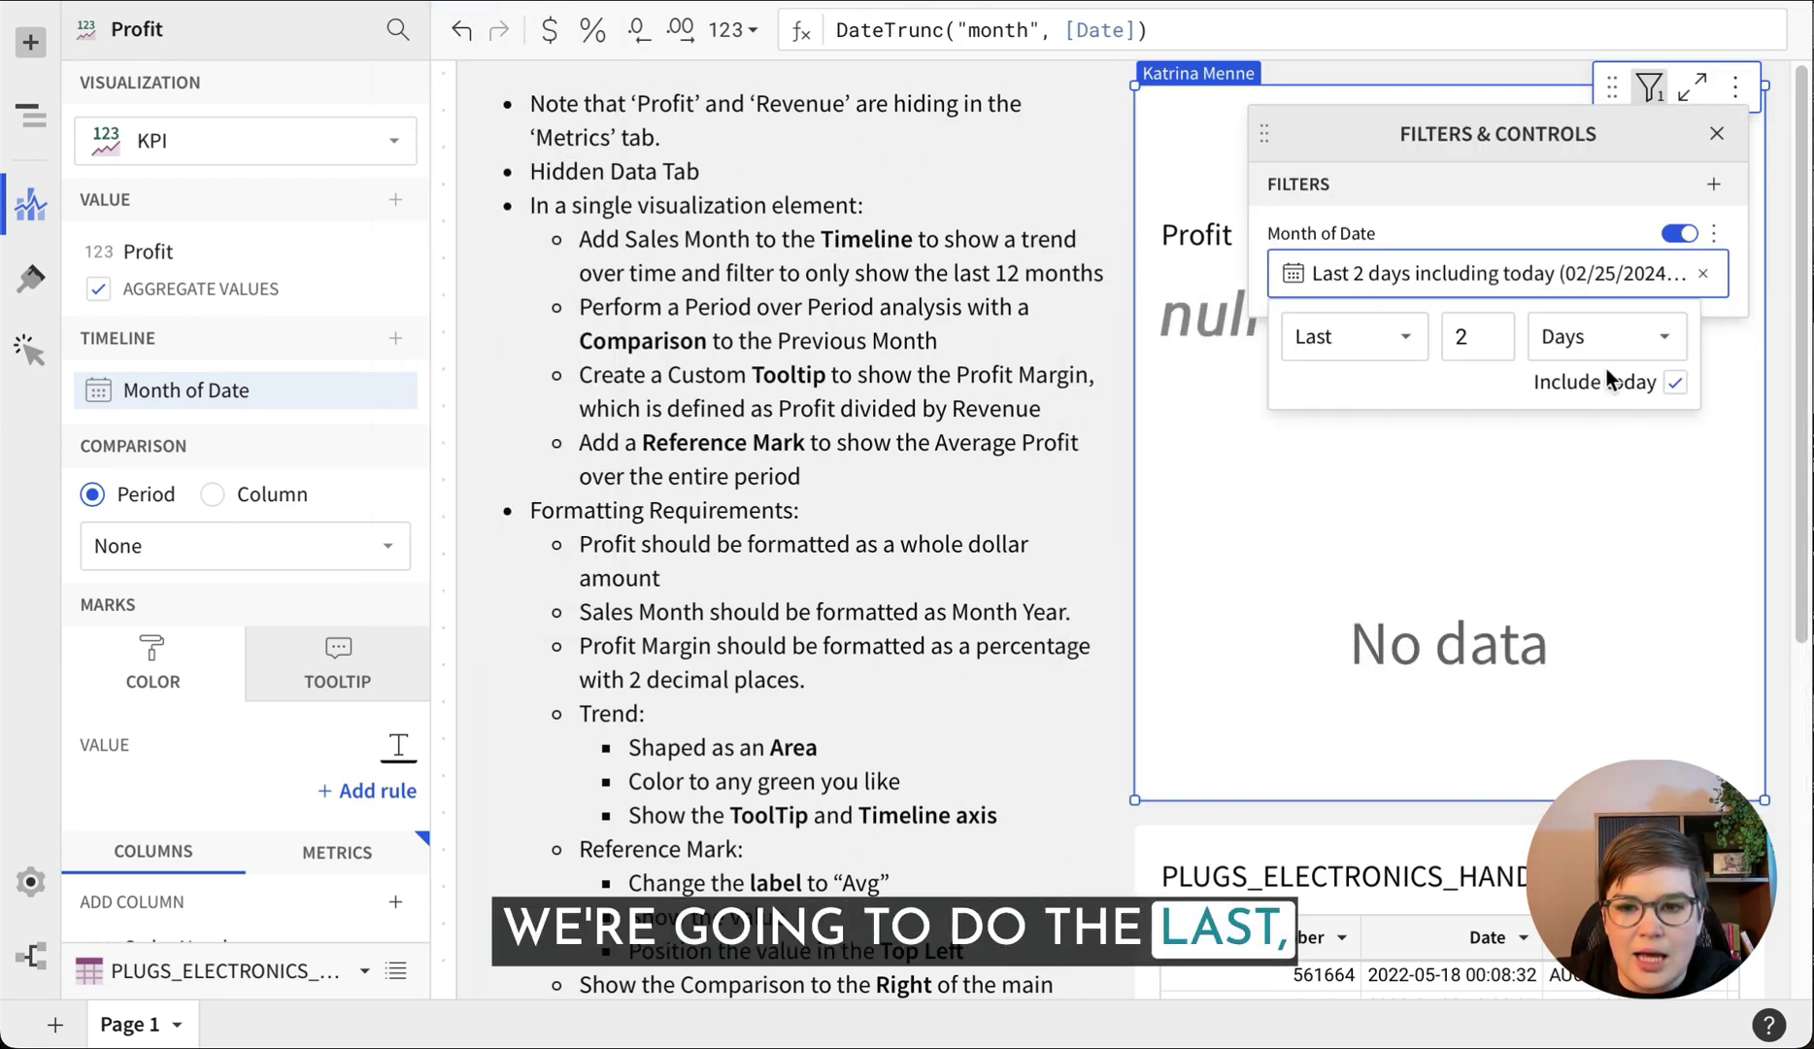
key(BackSpace)
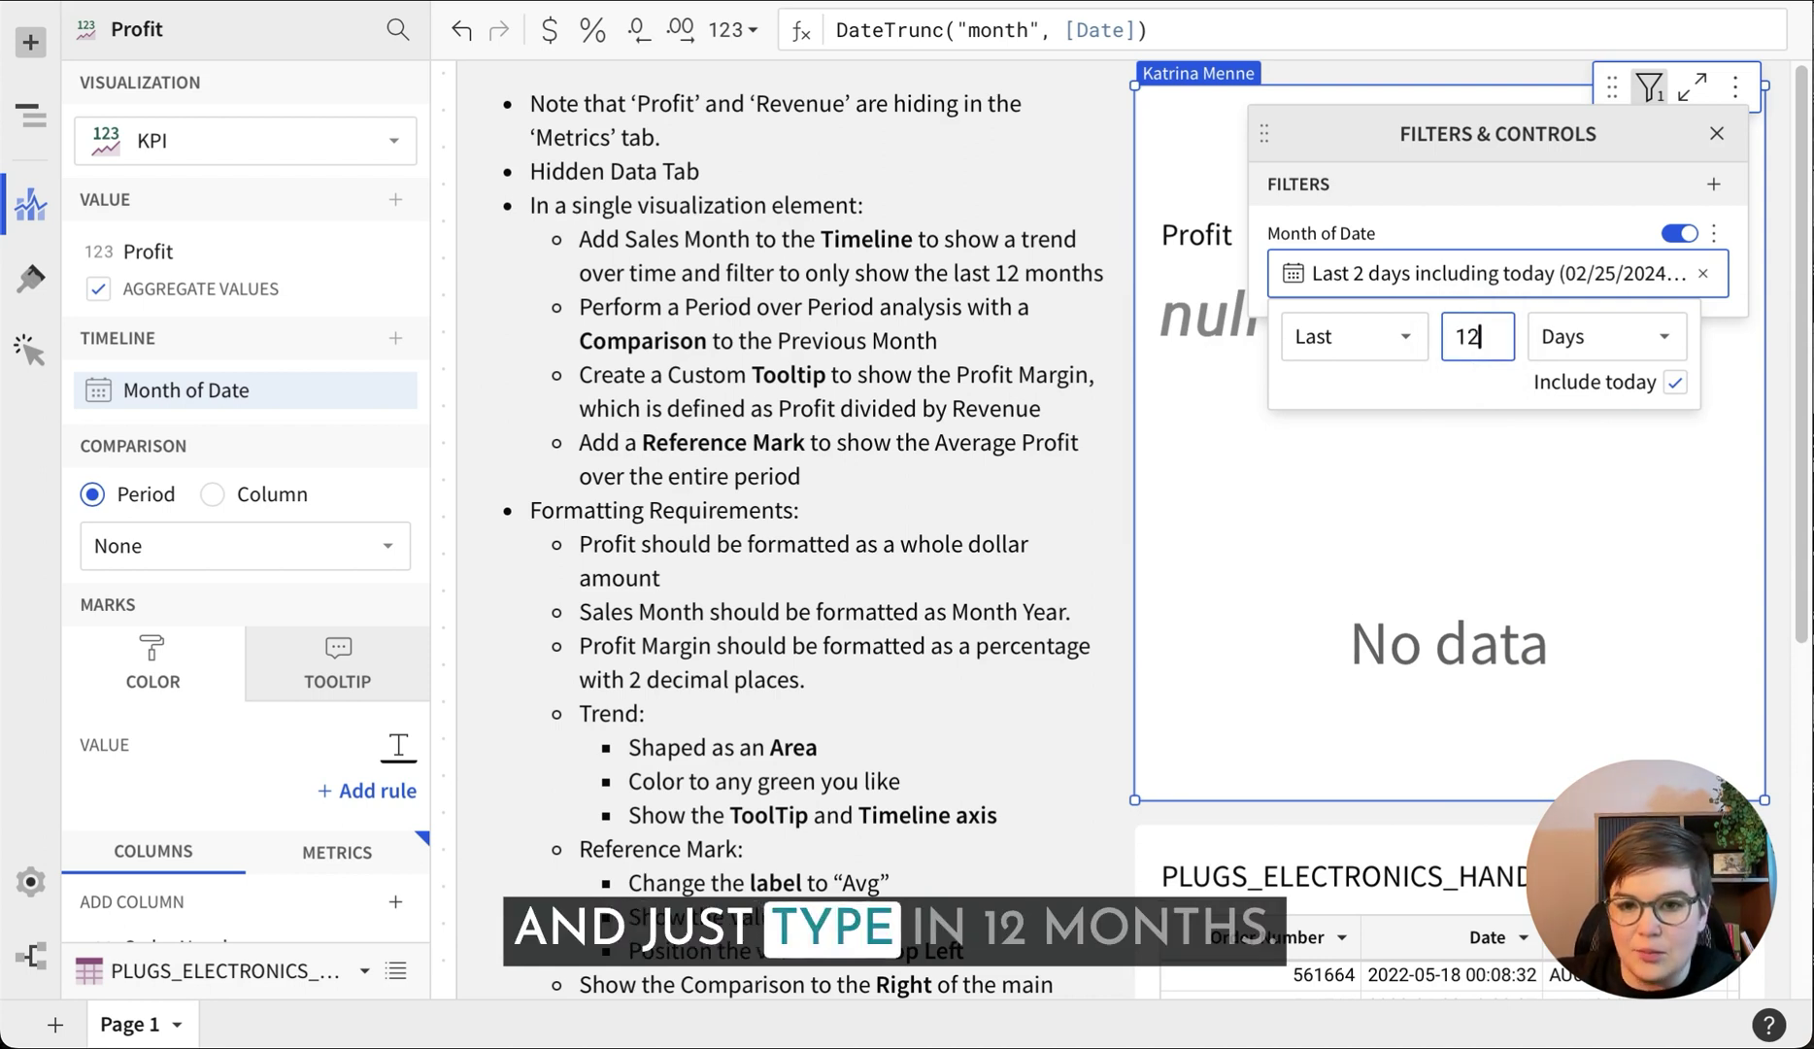
click(1667, 344)
click(1593, 478)
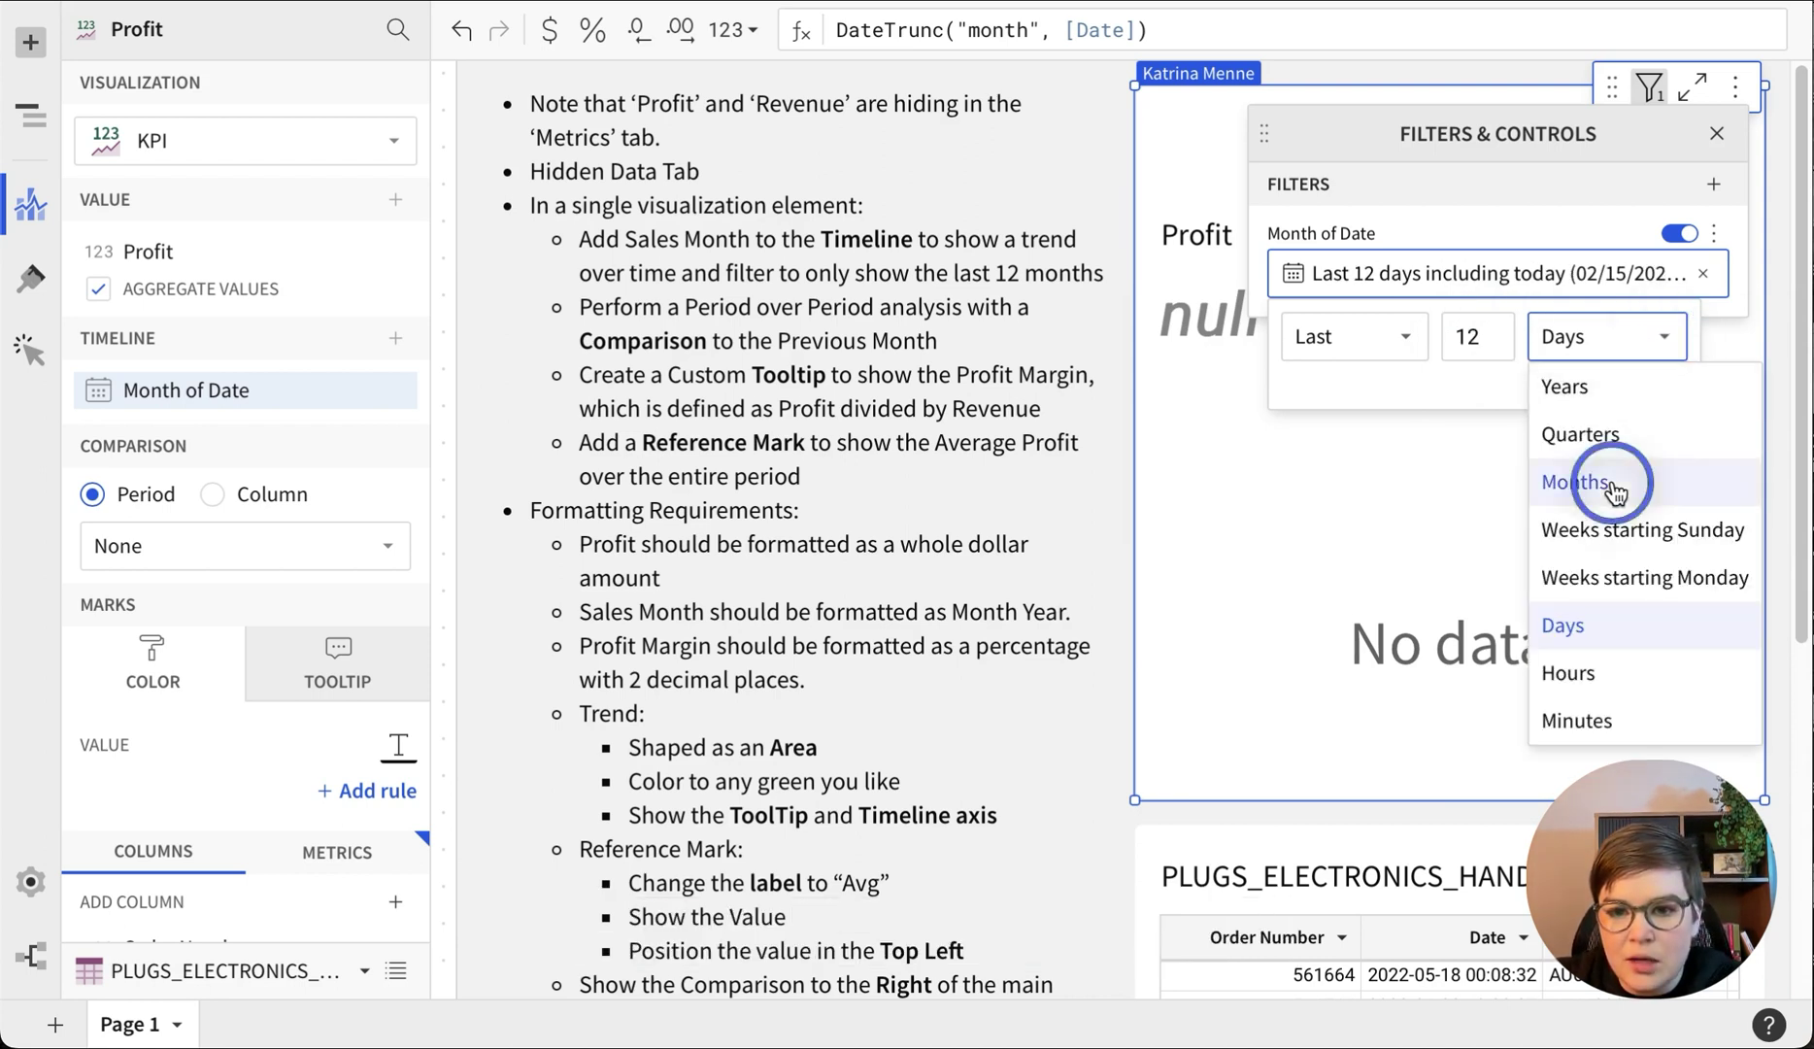
click(1674, 382)
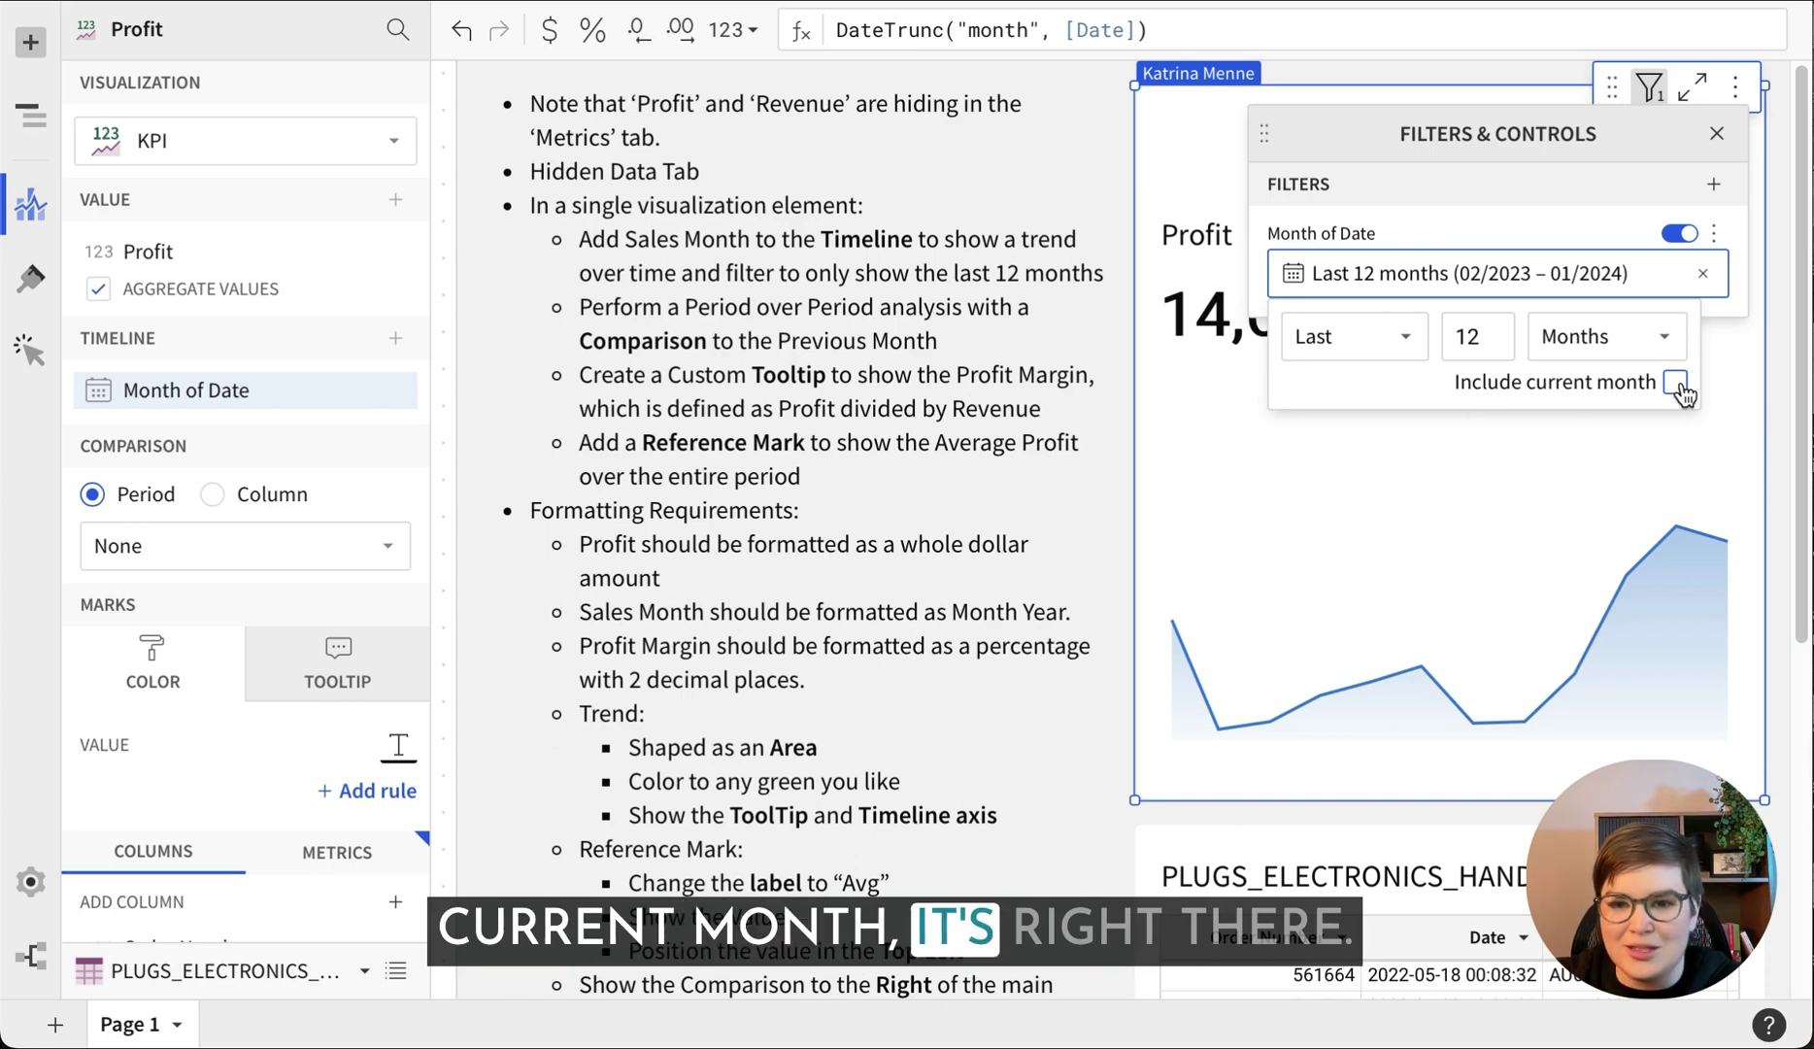
Remove the finished timeline task and its empty bullet from the notes
click(923, 260)
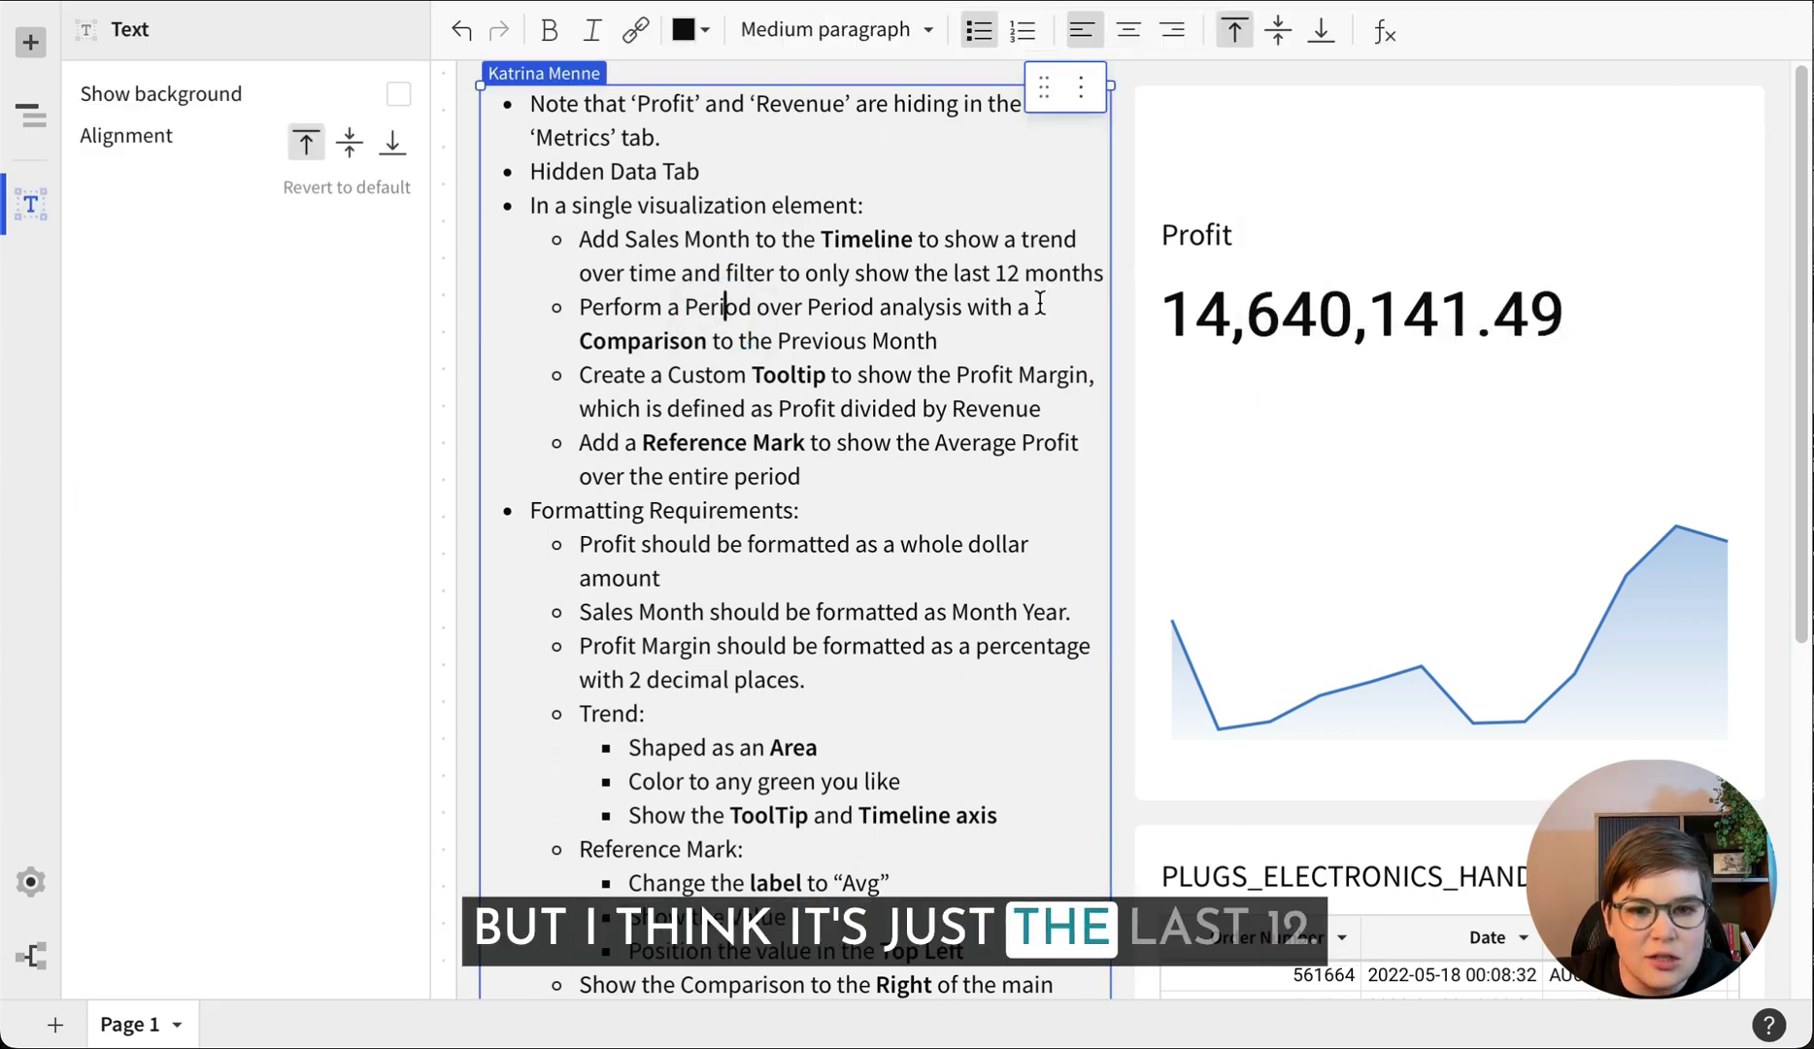
drag(571, 233, 1094, 275)
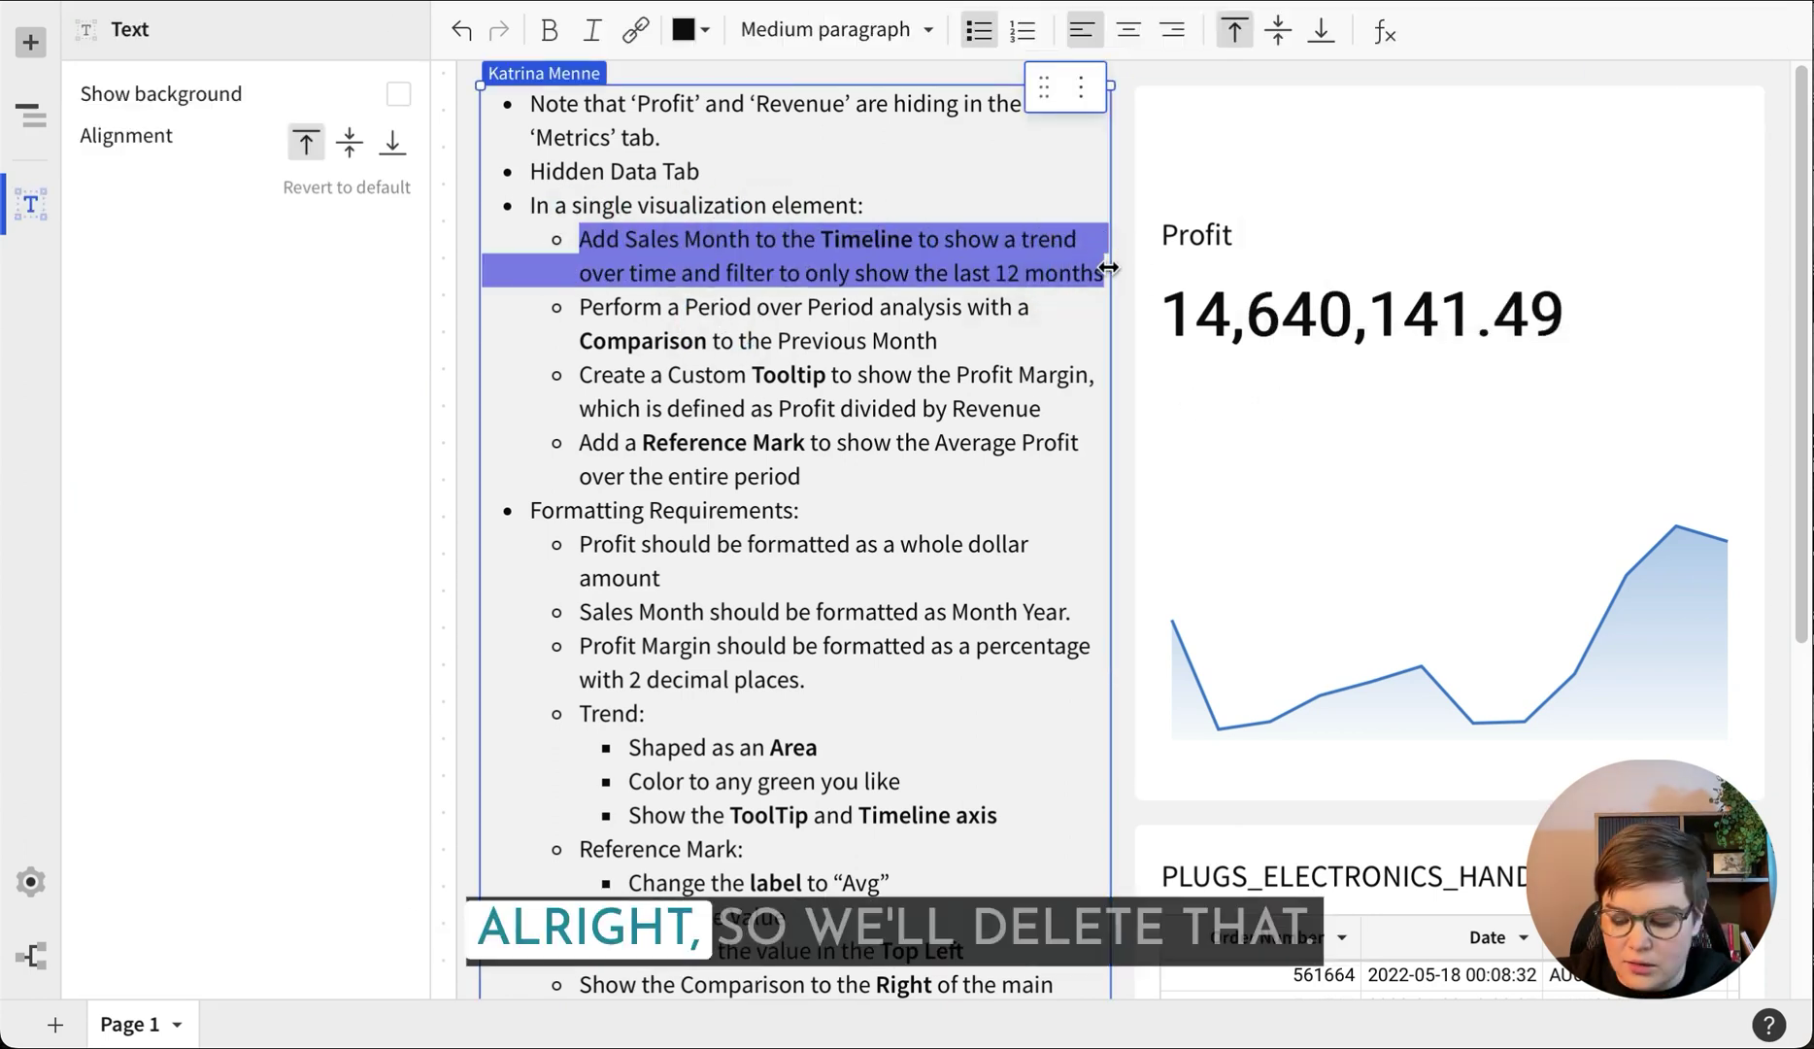
key(BackSpace)
key(Delete)
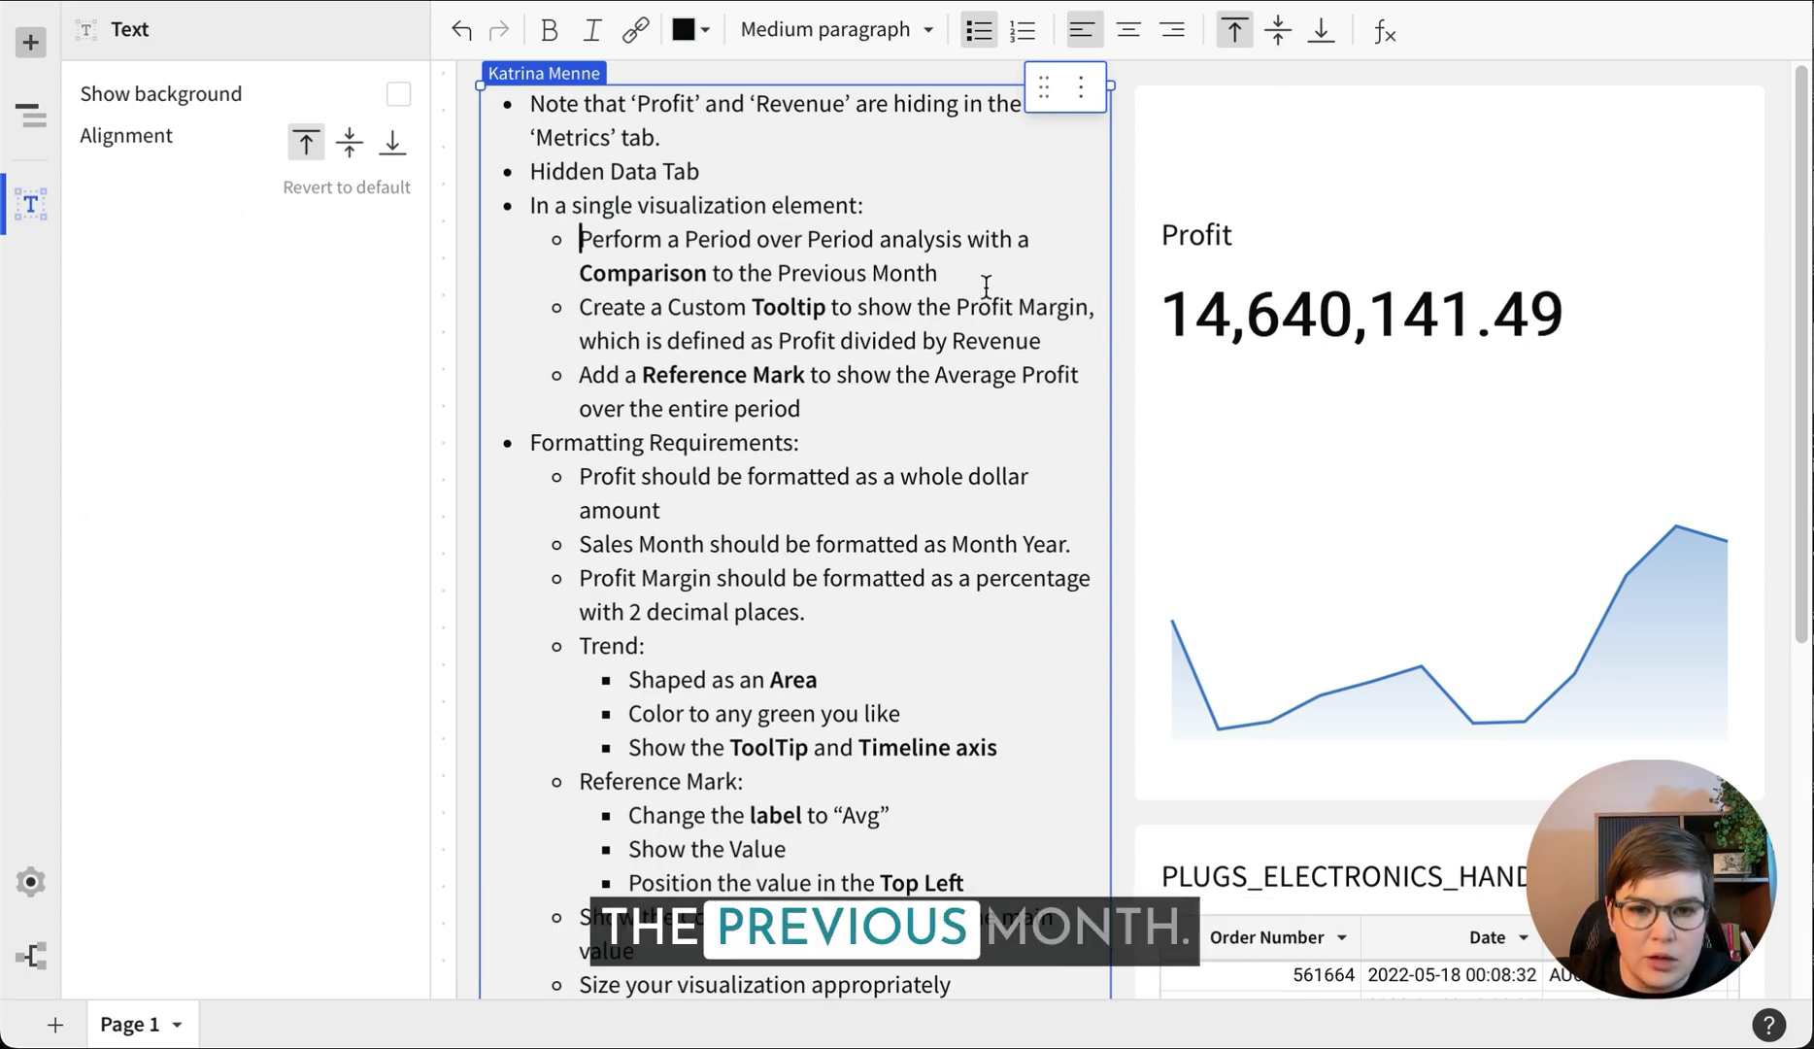
click(1339, 204)
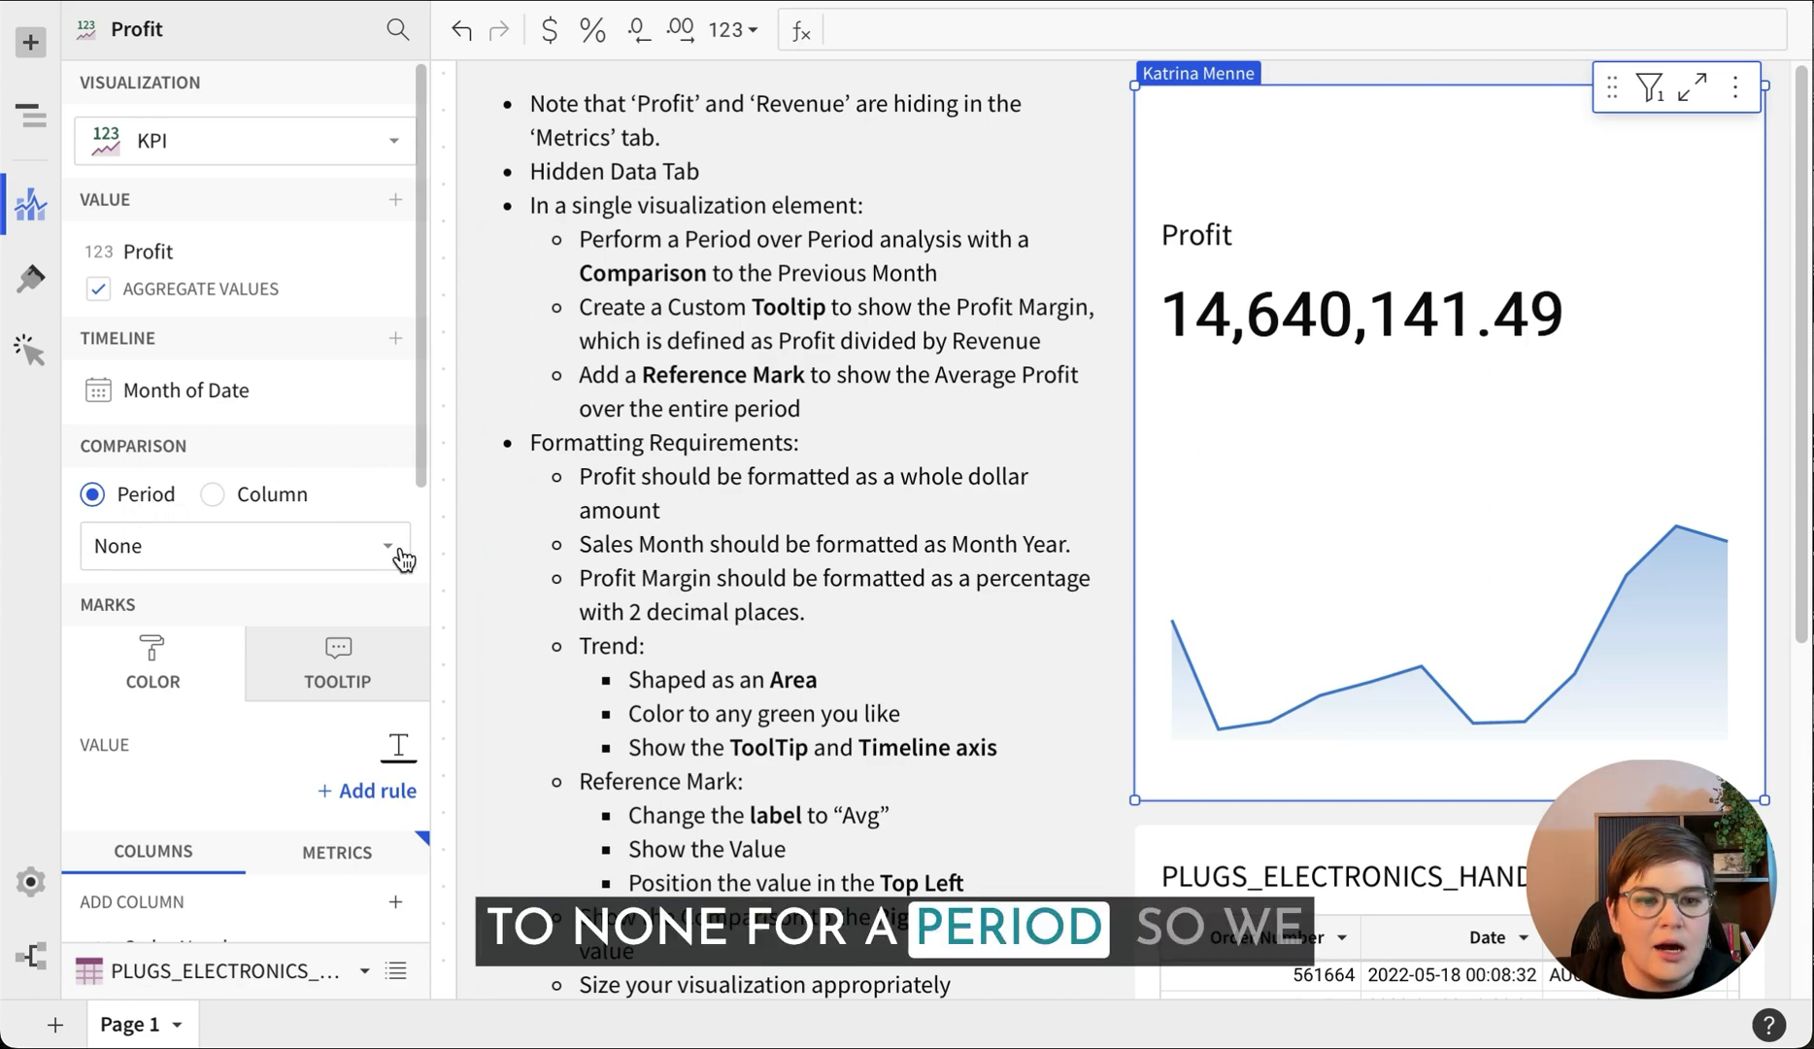
click(1012, 274)
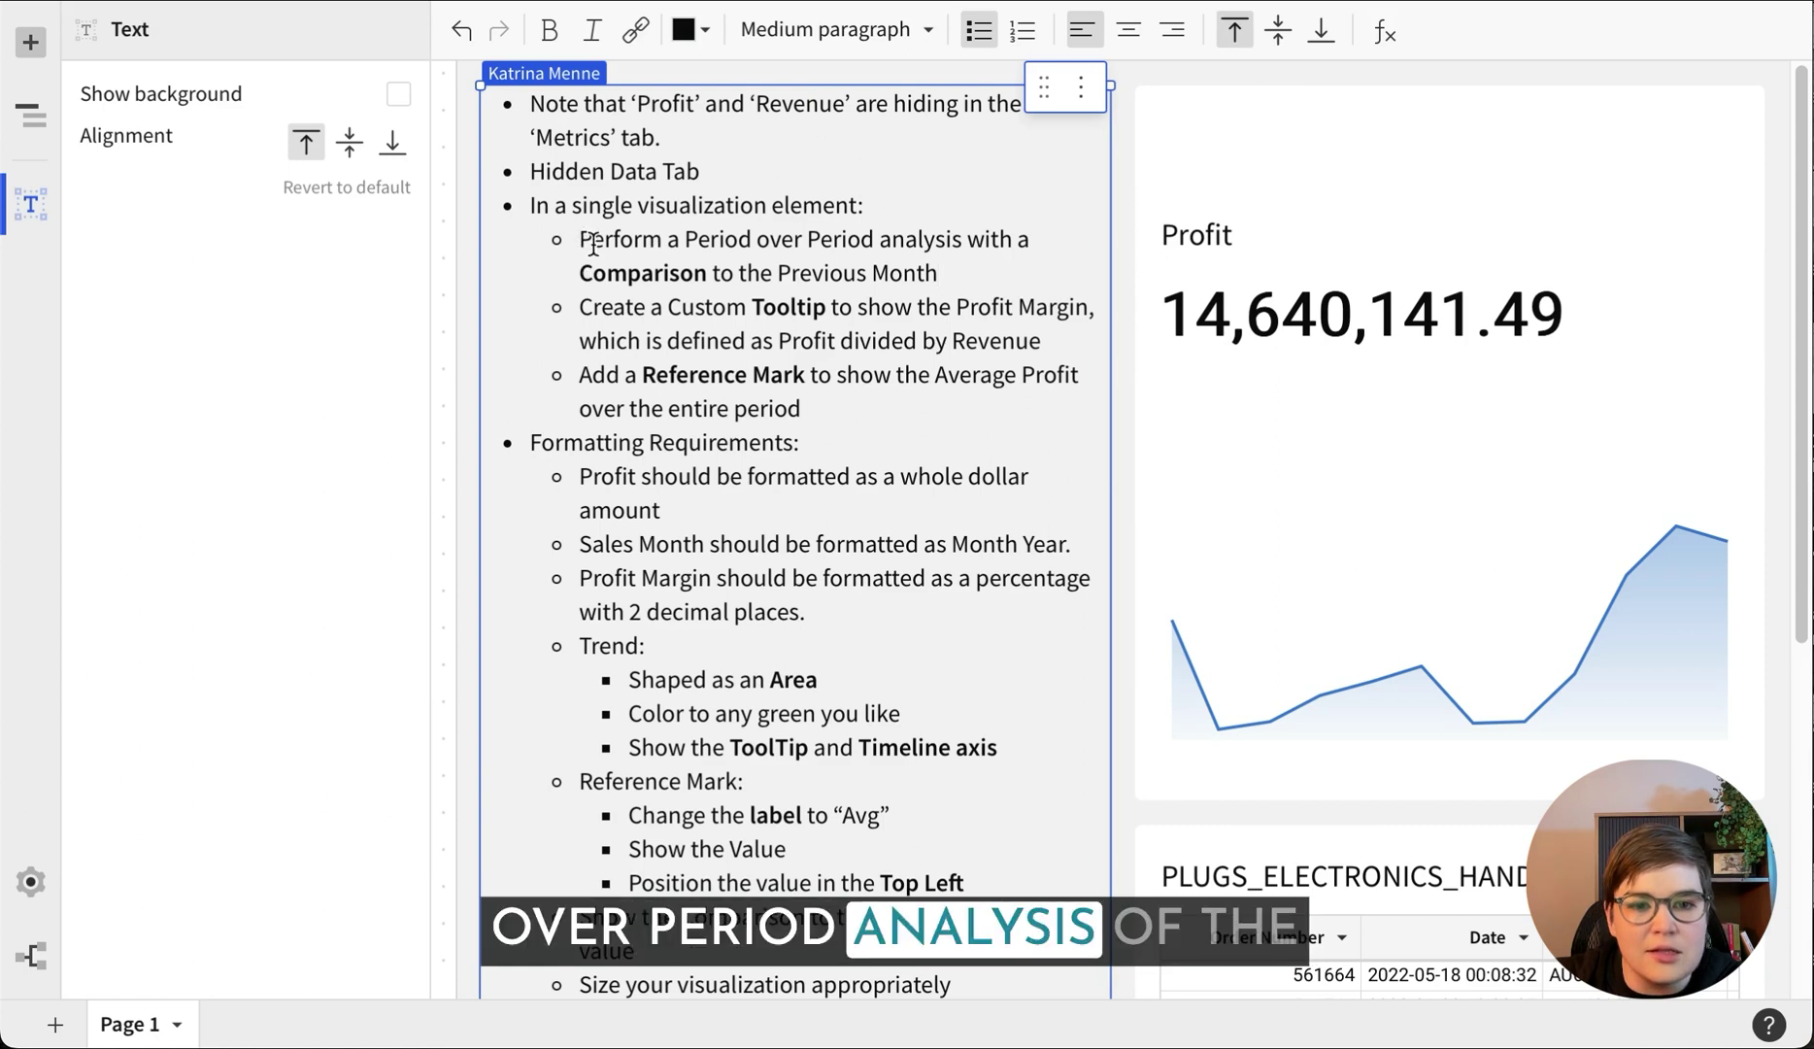
Set the KPI comparison period to Previous month, showing ↓2.7% Jan 2024 vs Dec 2023
click(865, 273)
click(1407, 214)
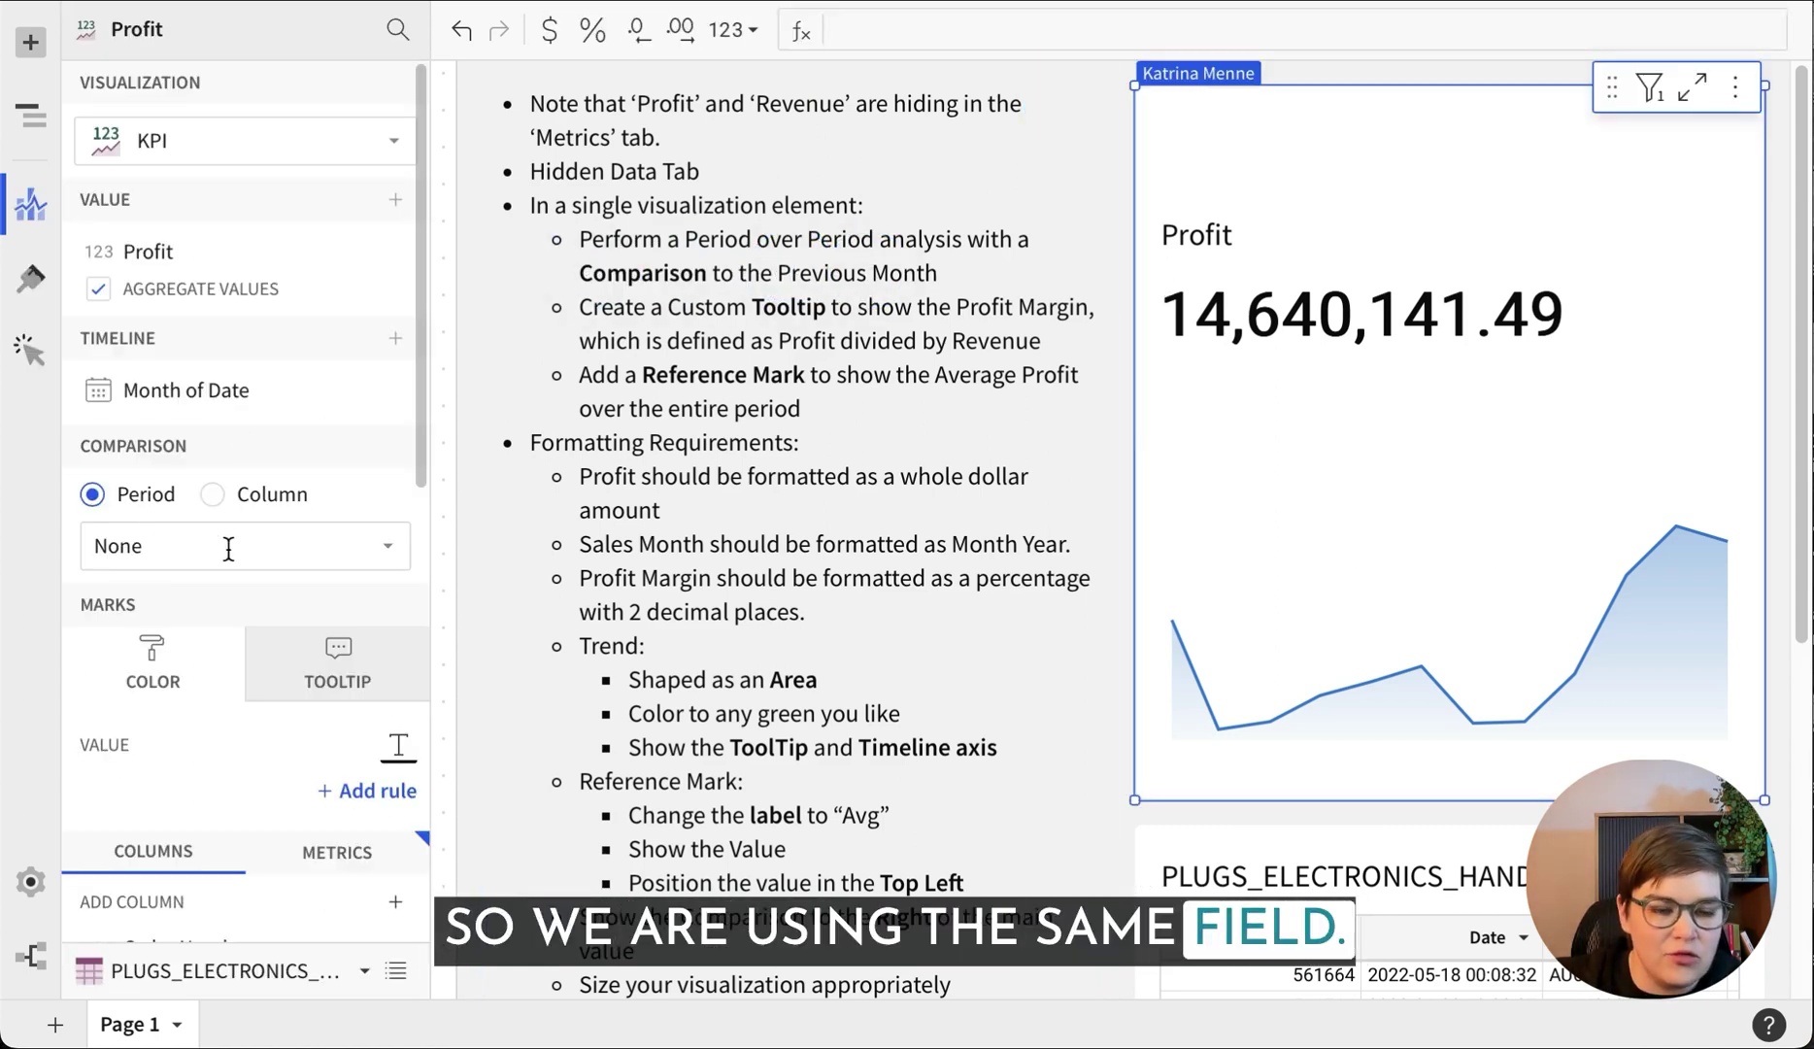
click(229, 549)
click(243, 602)
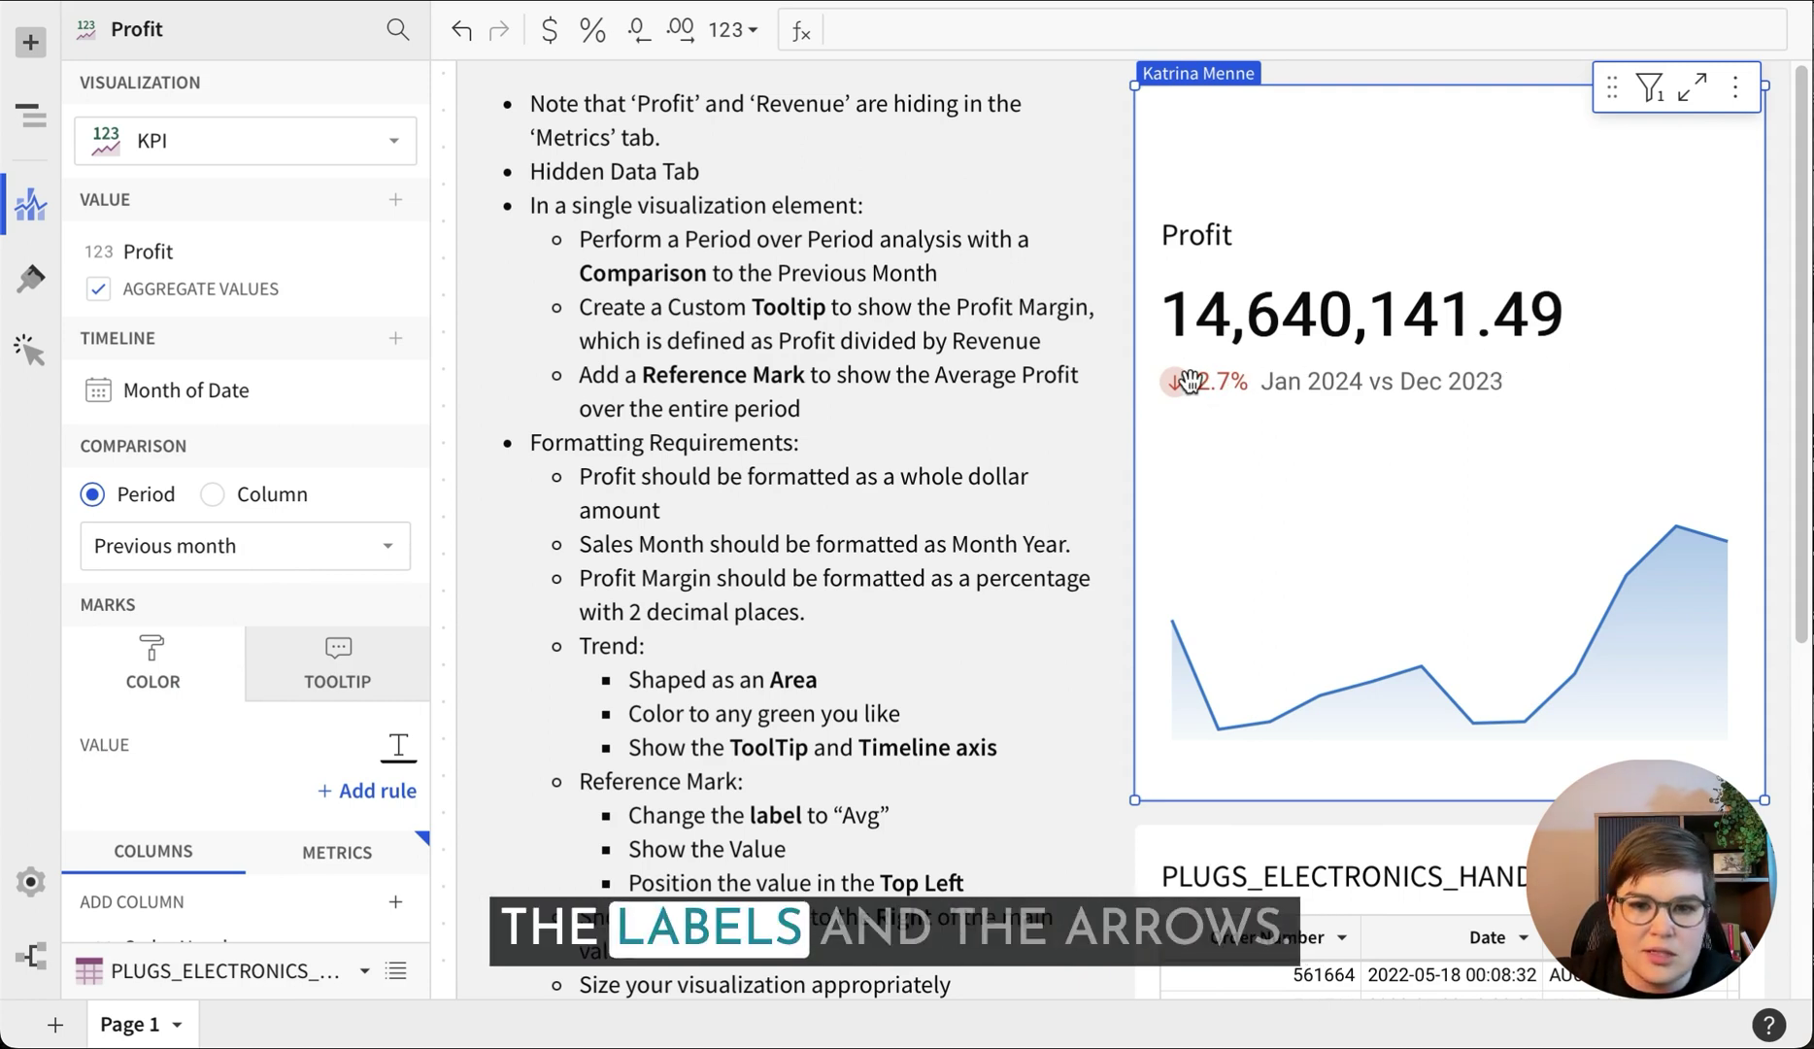
mouse_move(1218, 729)
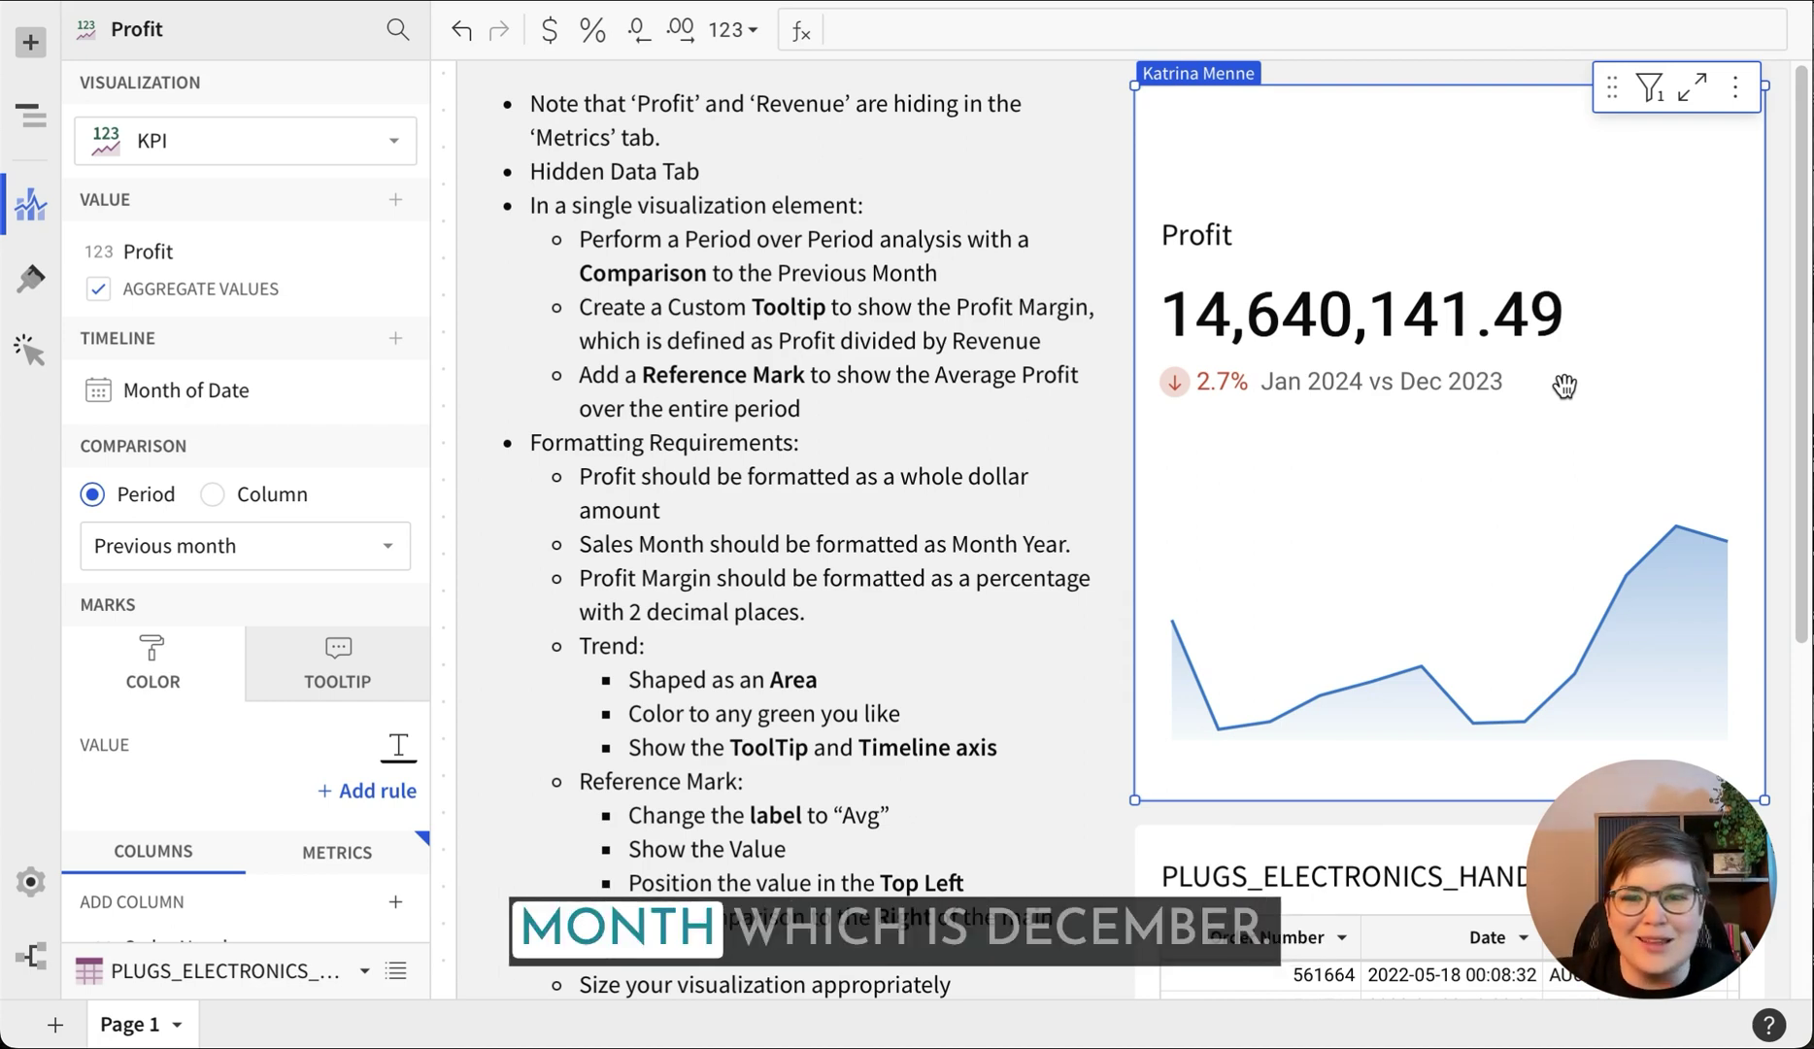
triple_click(917, 269)
Delete the finished Period over Period task and reselect the Profit KPI
key(Delete)
key(Delete)
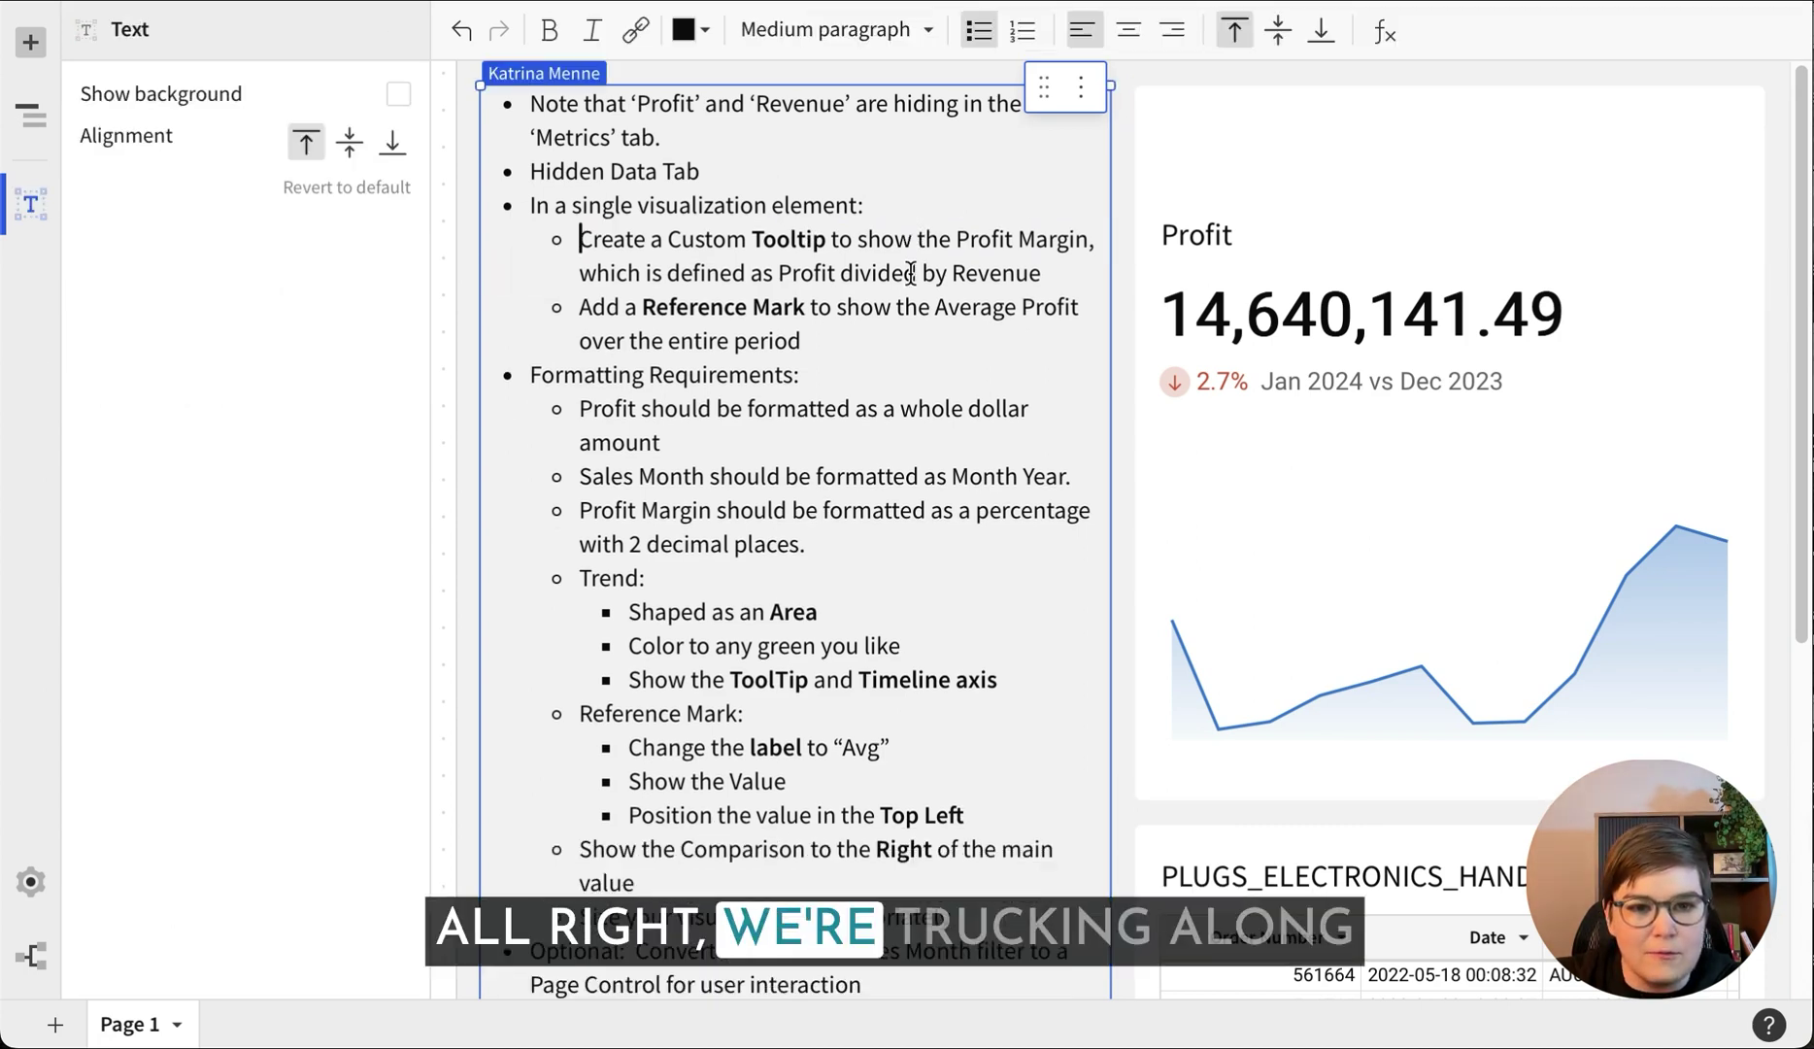
click(589, 241)
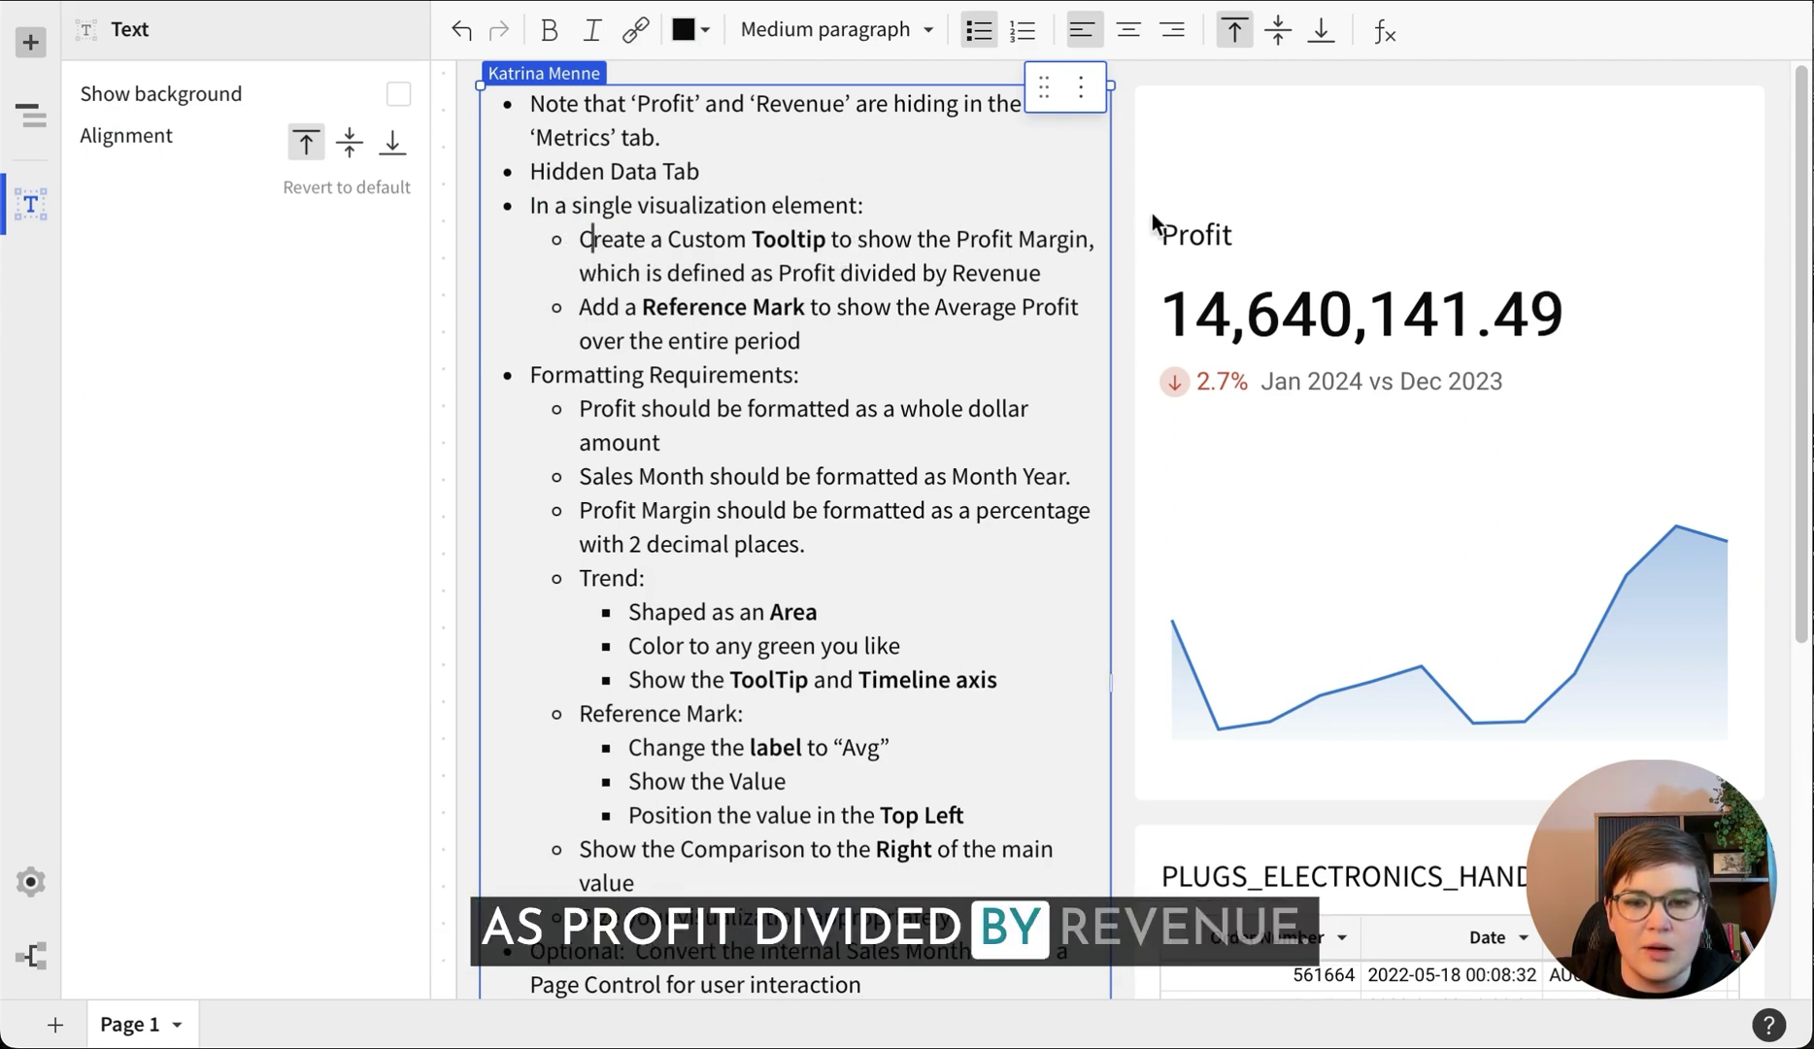
click(1316, 200)
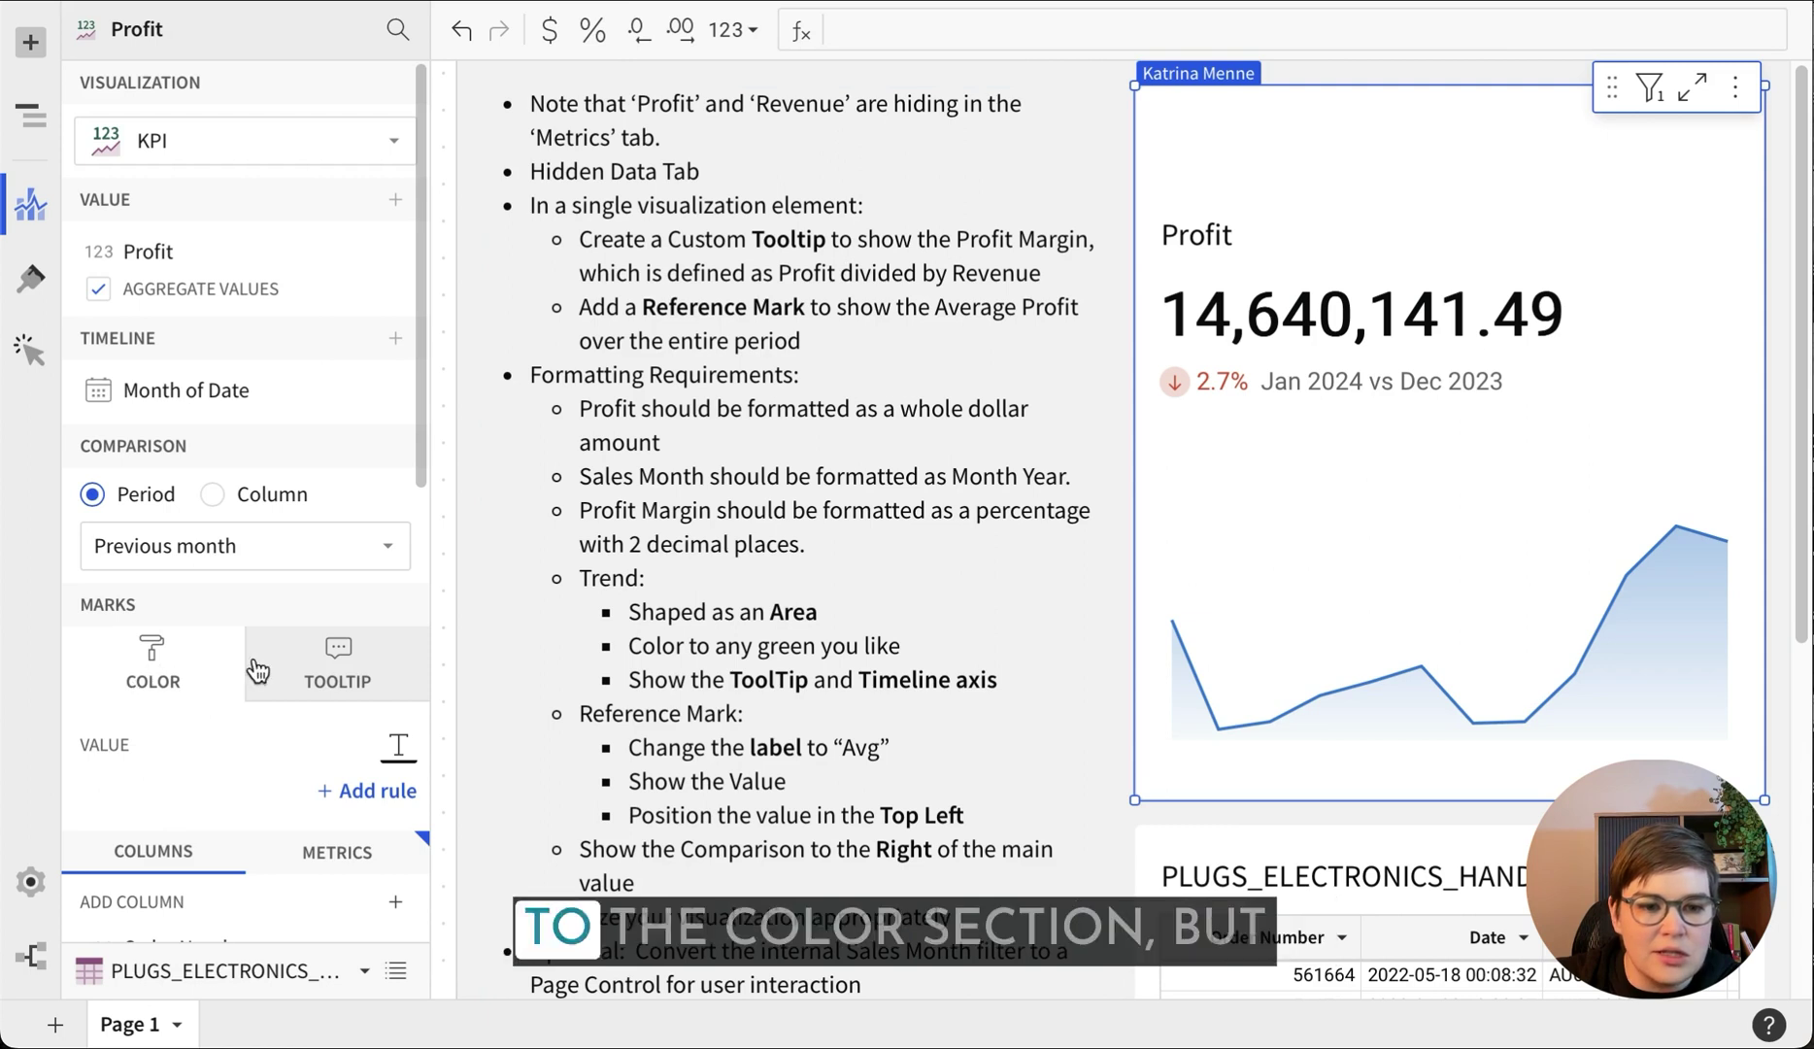
Open the KPI's Marks TOOLTIP settings and its list of columns
click(342, 673)
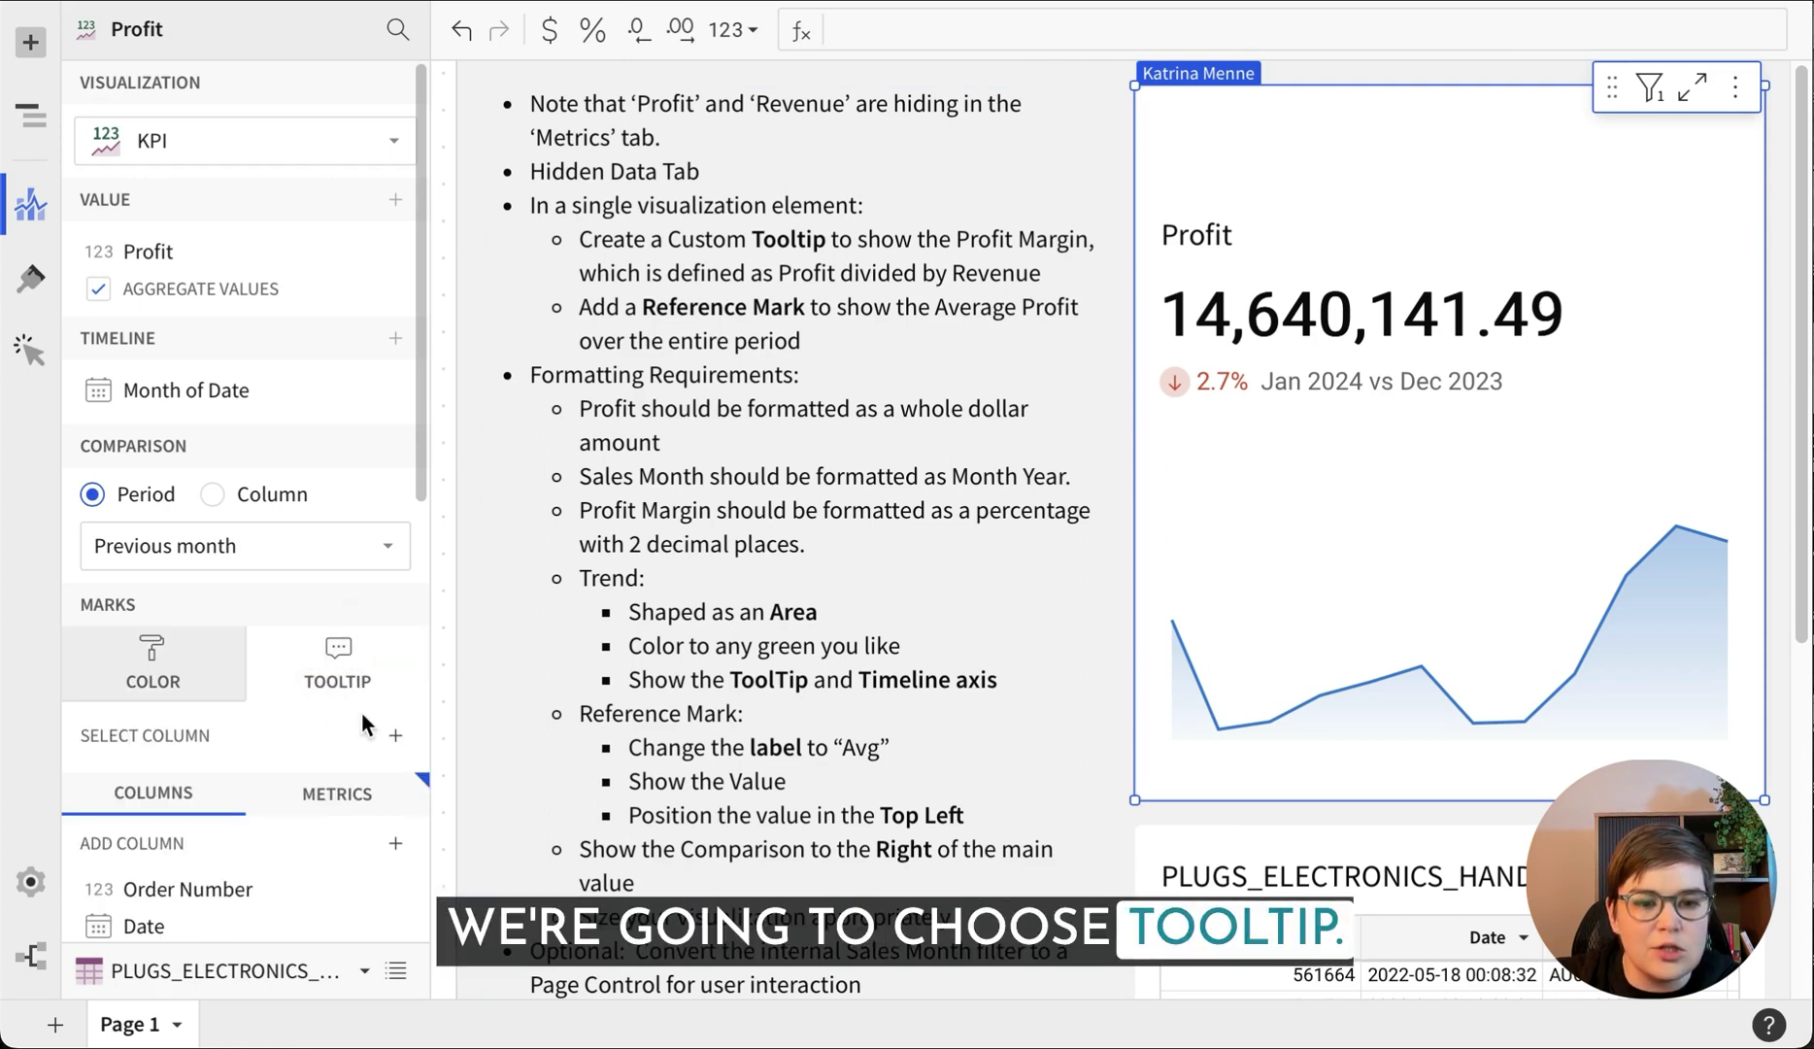
scroll(243, 620, down, 2)
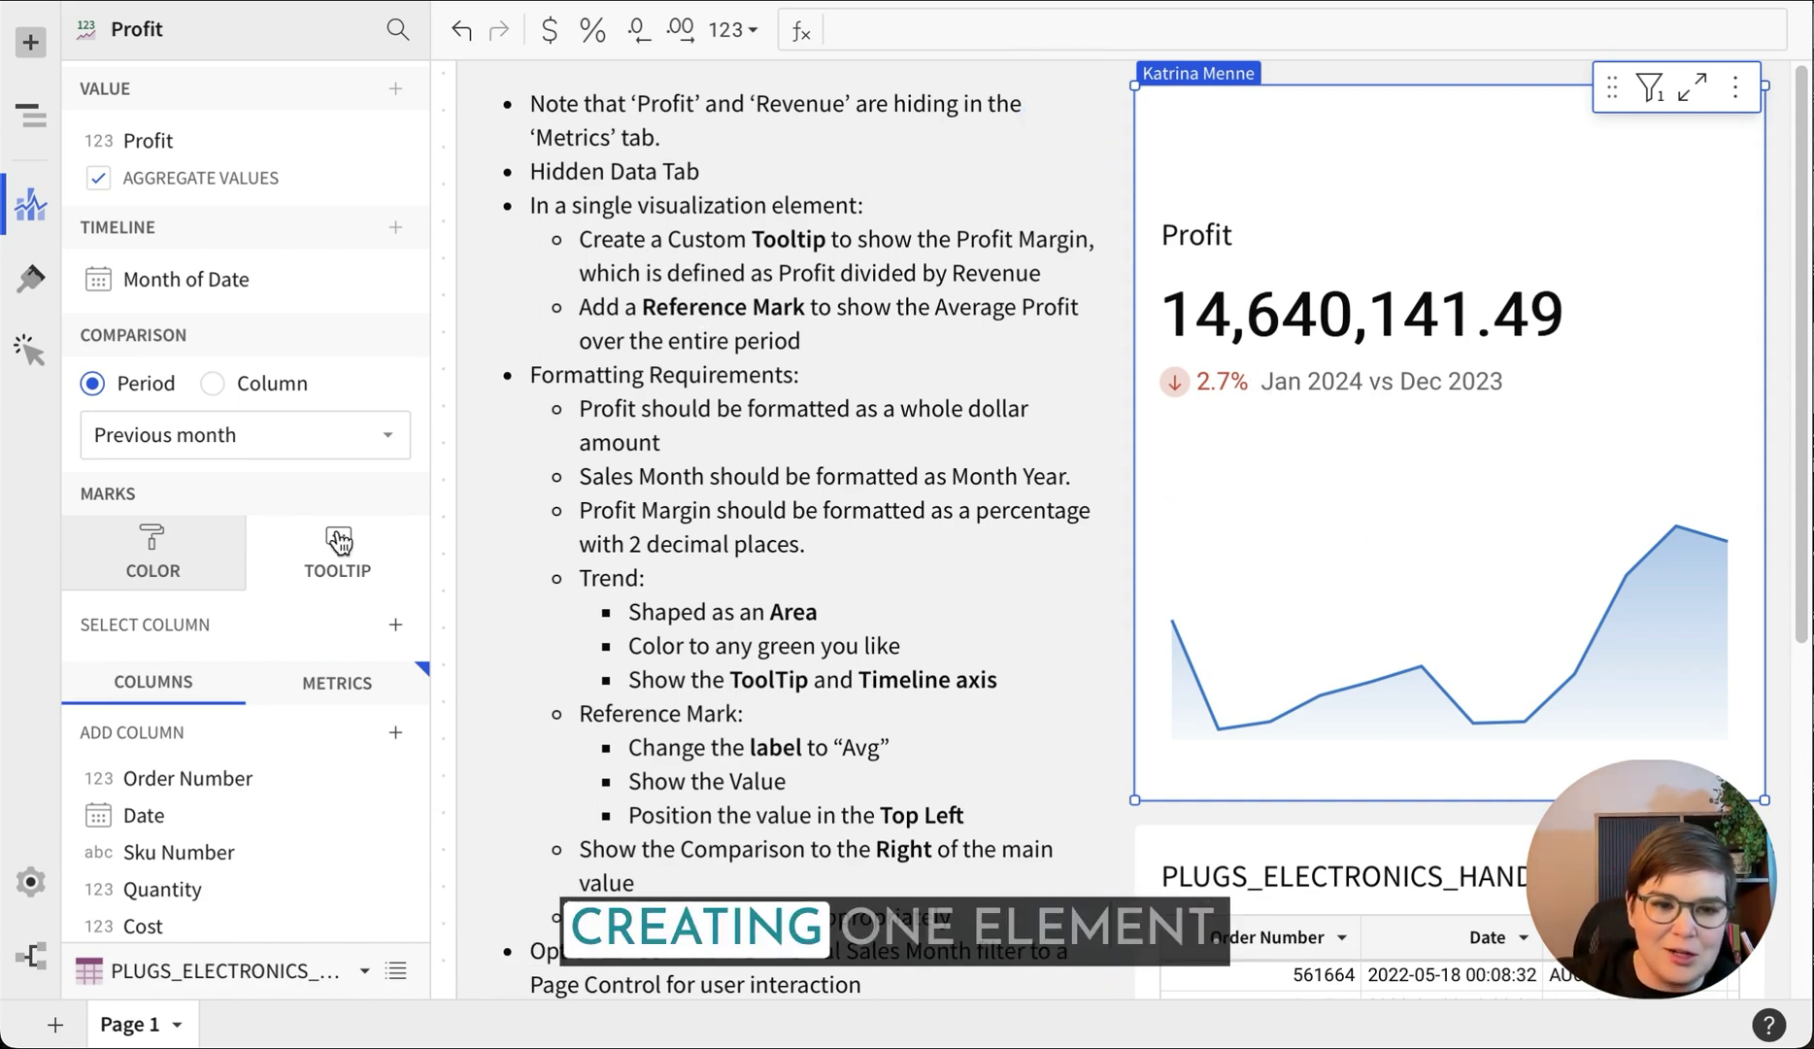
click(396, 629)
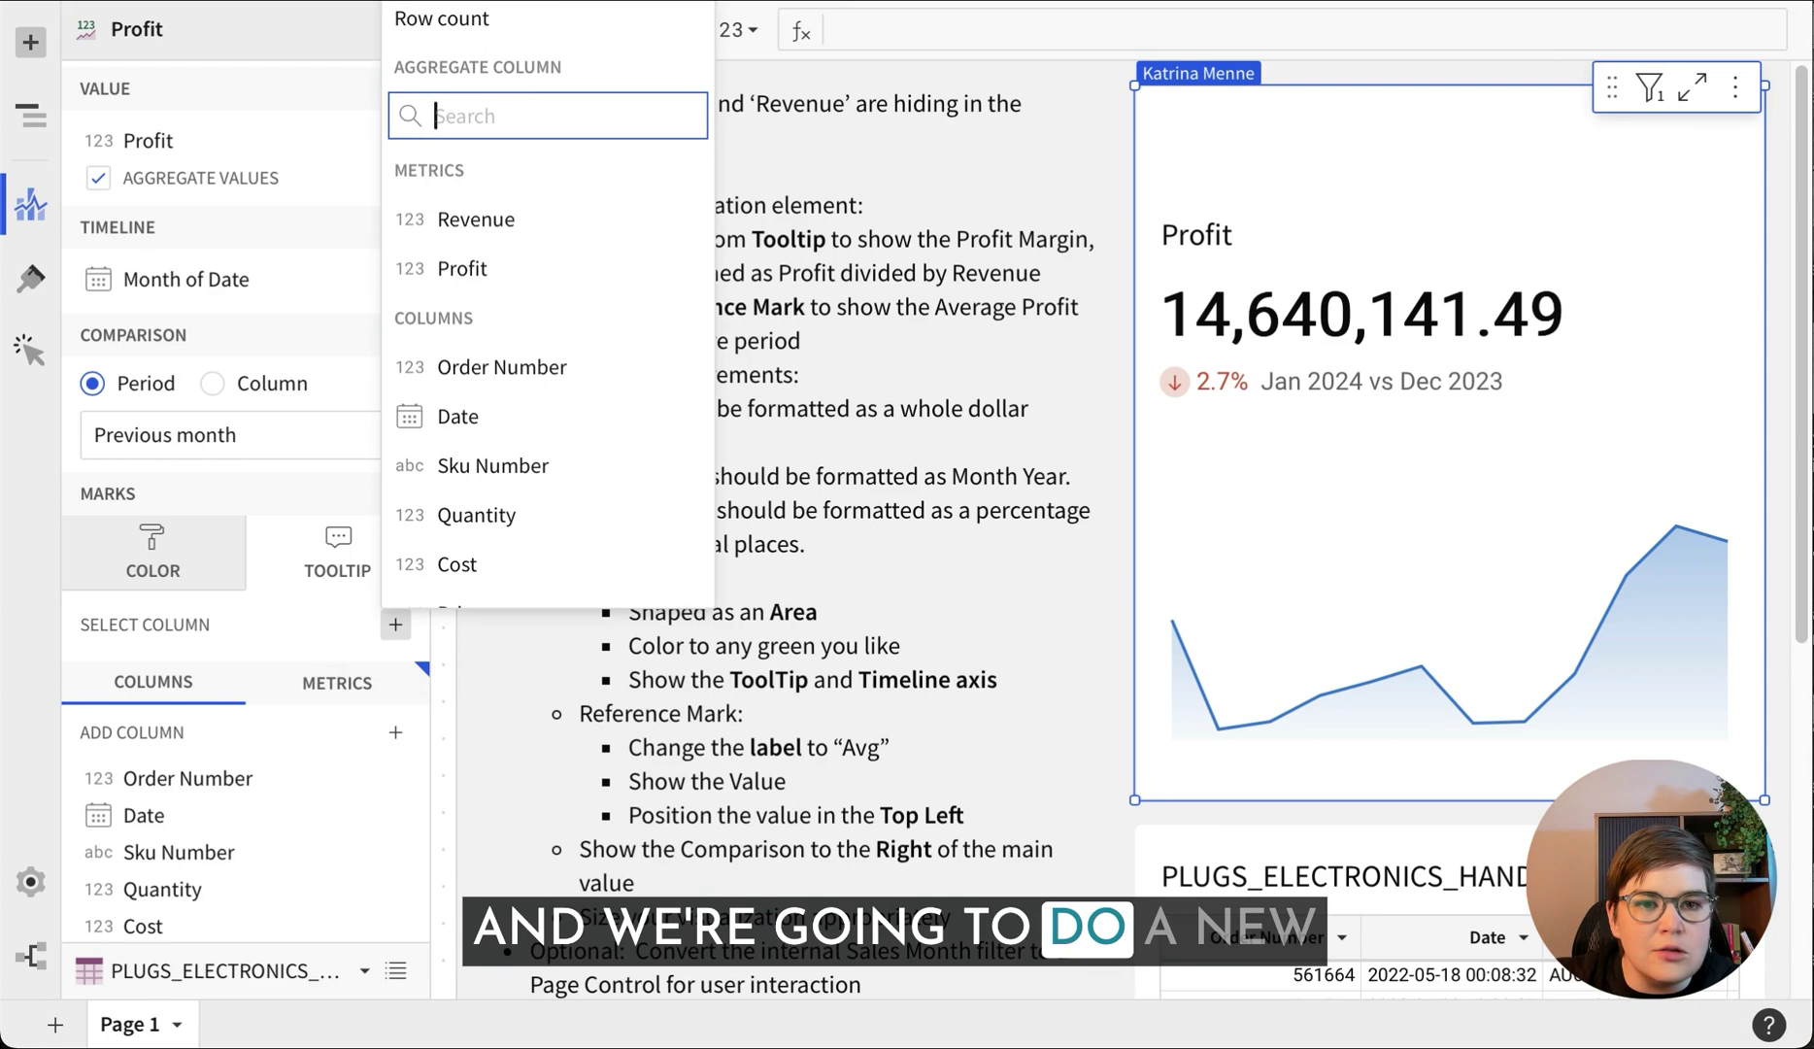
Add a tooltip calculation [Metrics/Profit] / [Metrics/Revenue]
click(447, 4)
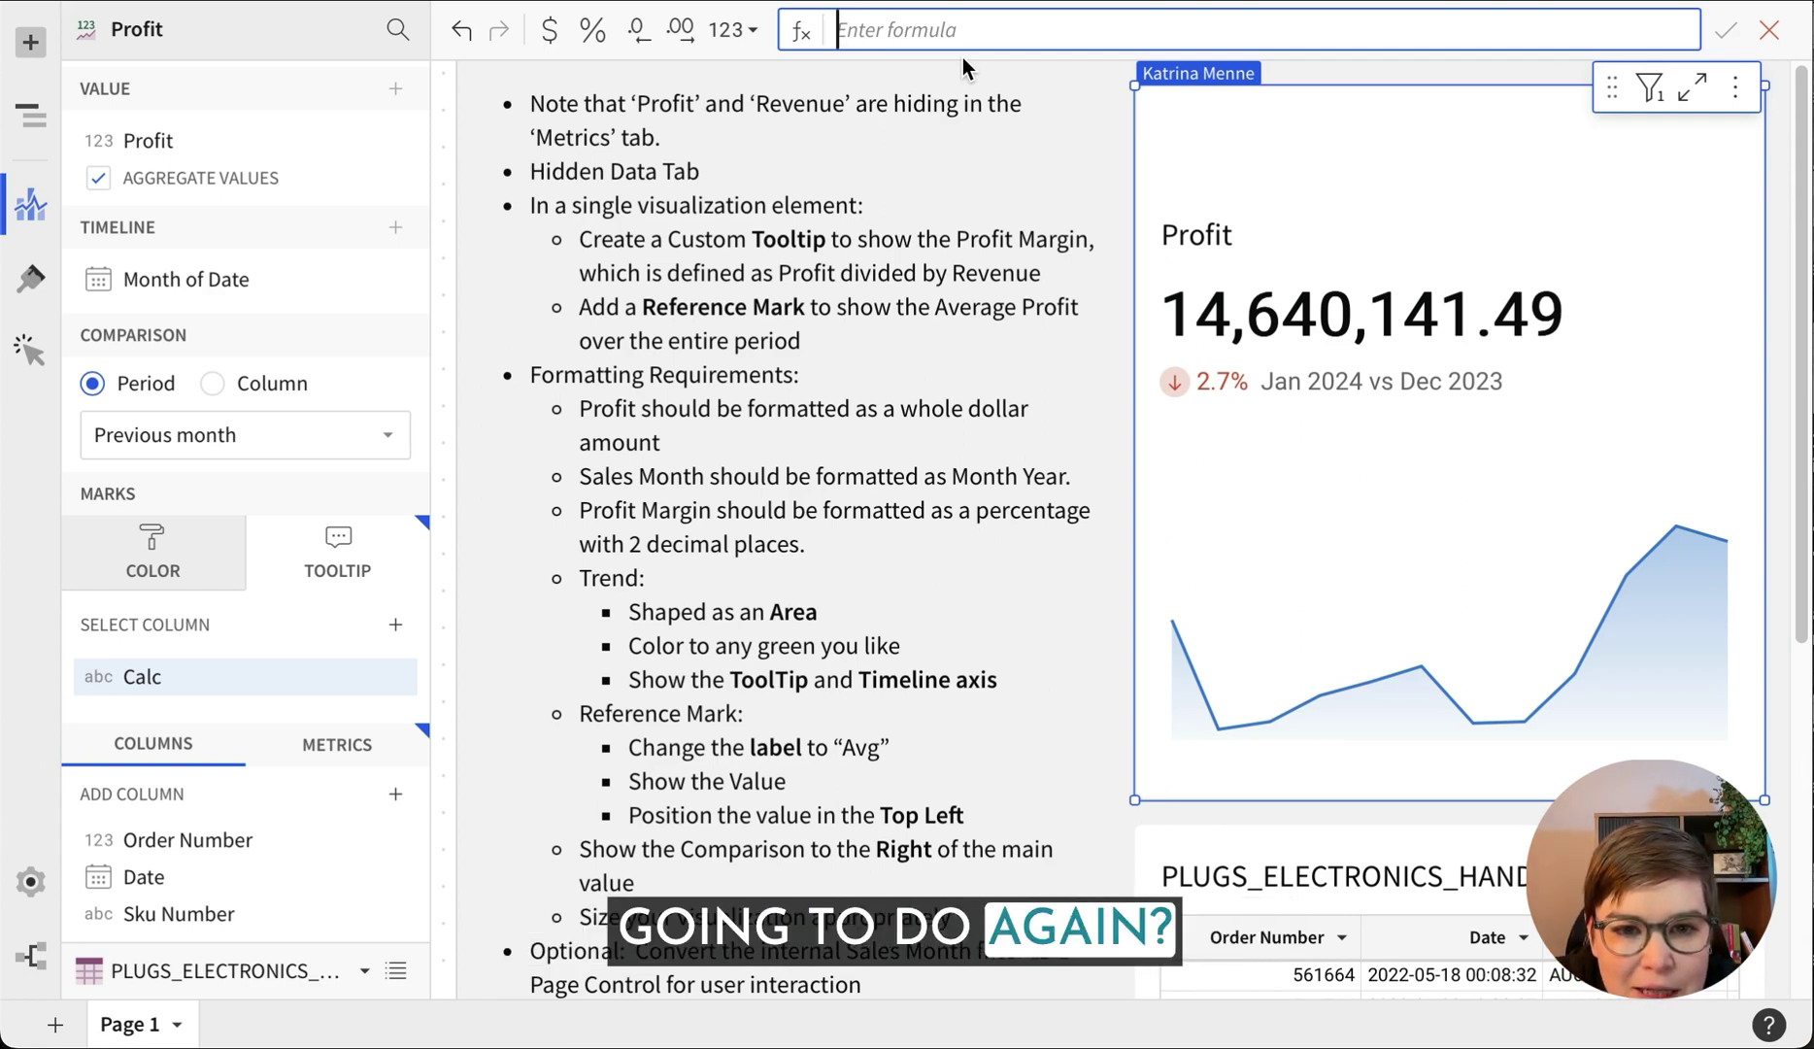
text(p)
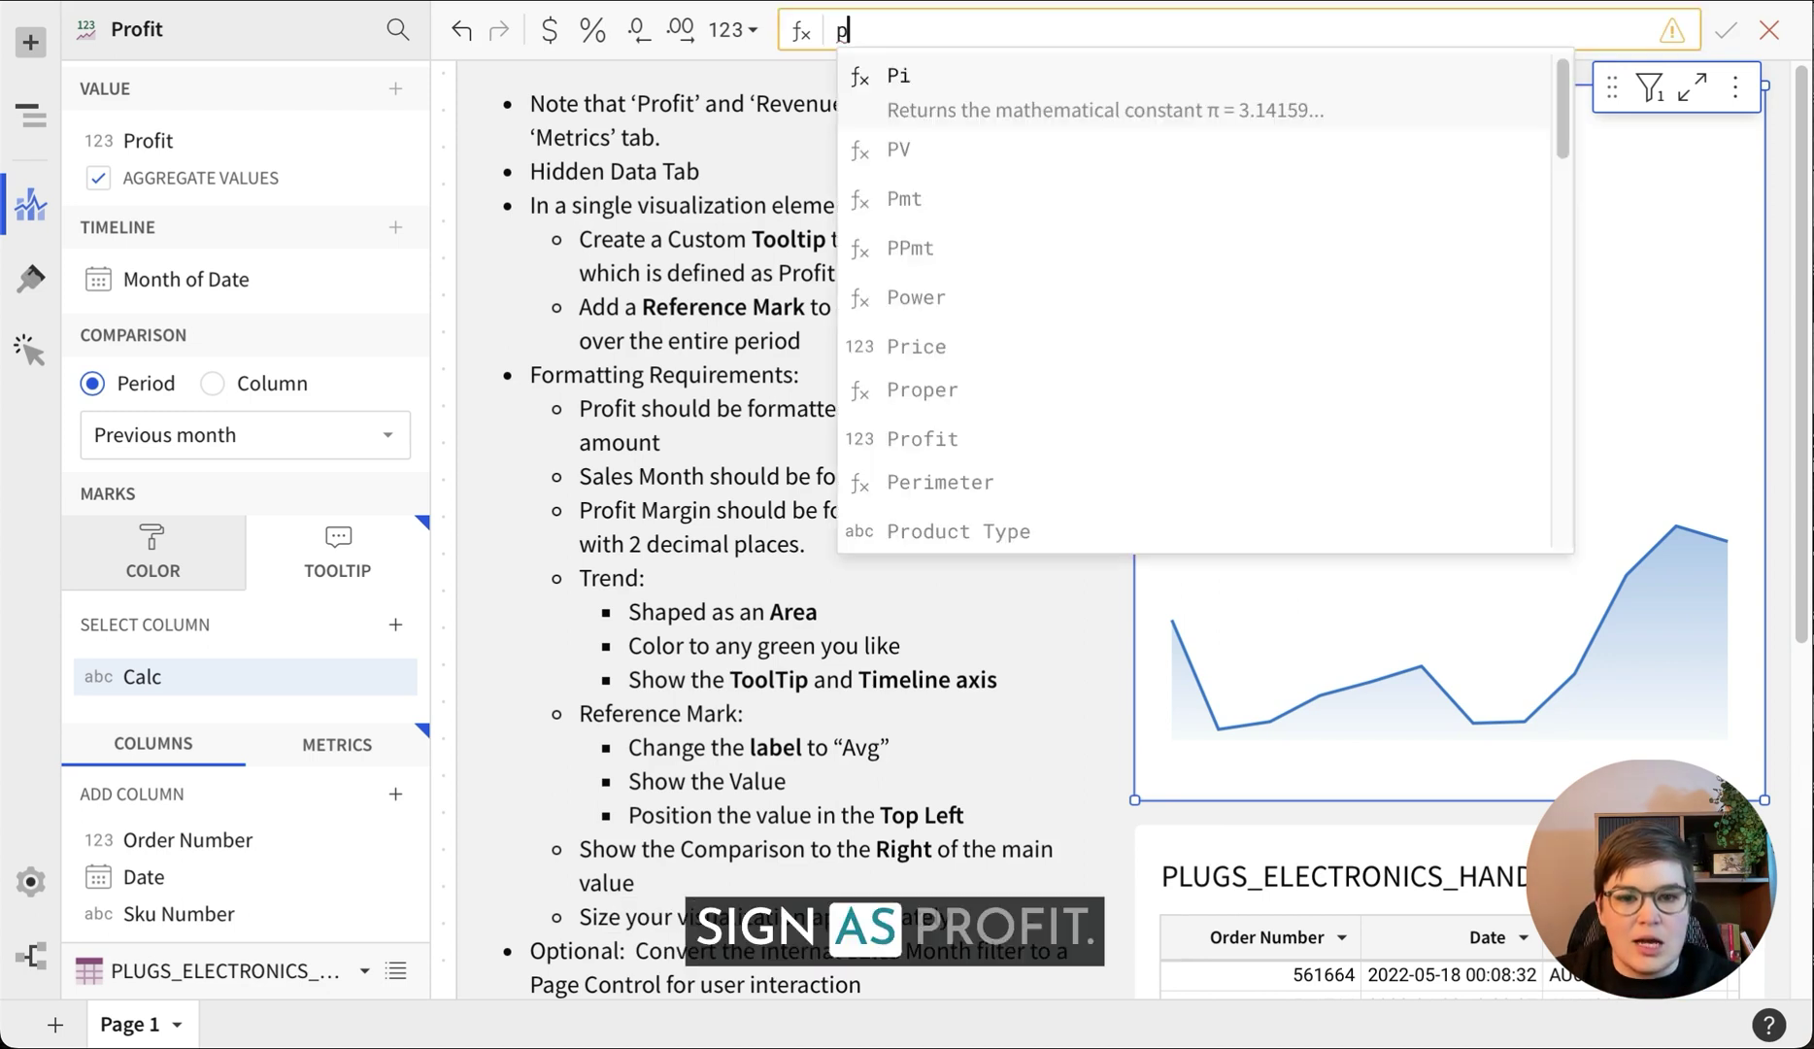
text(rof)
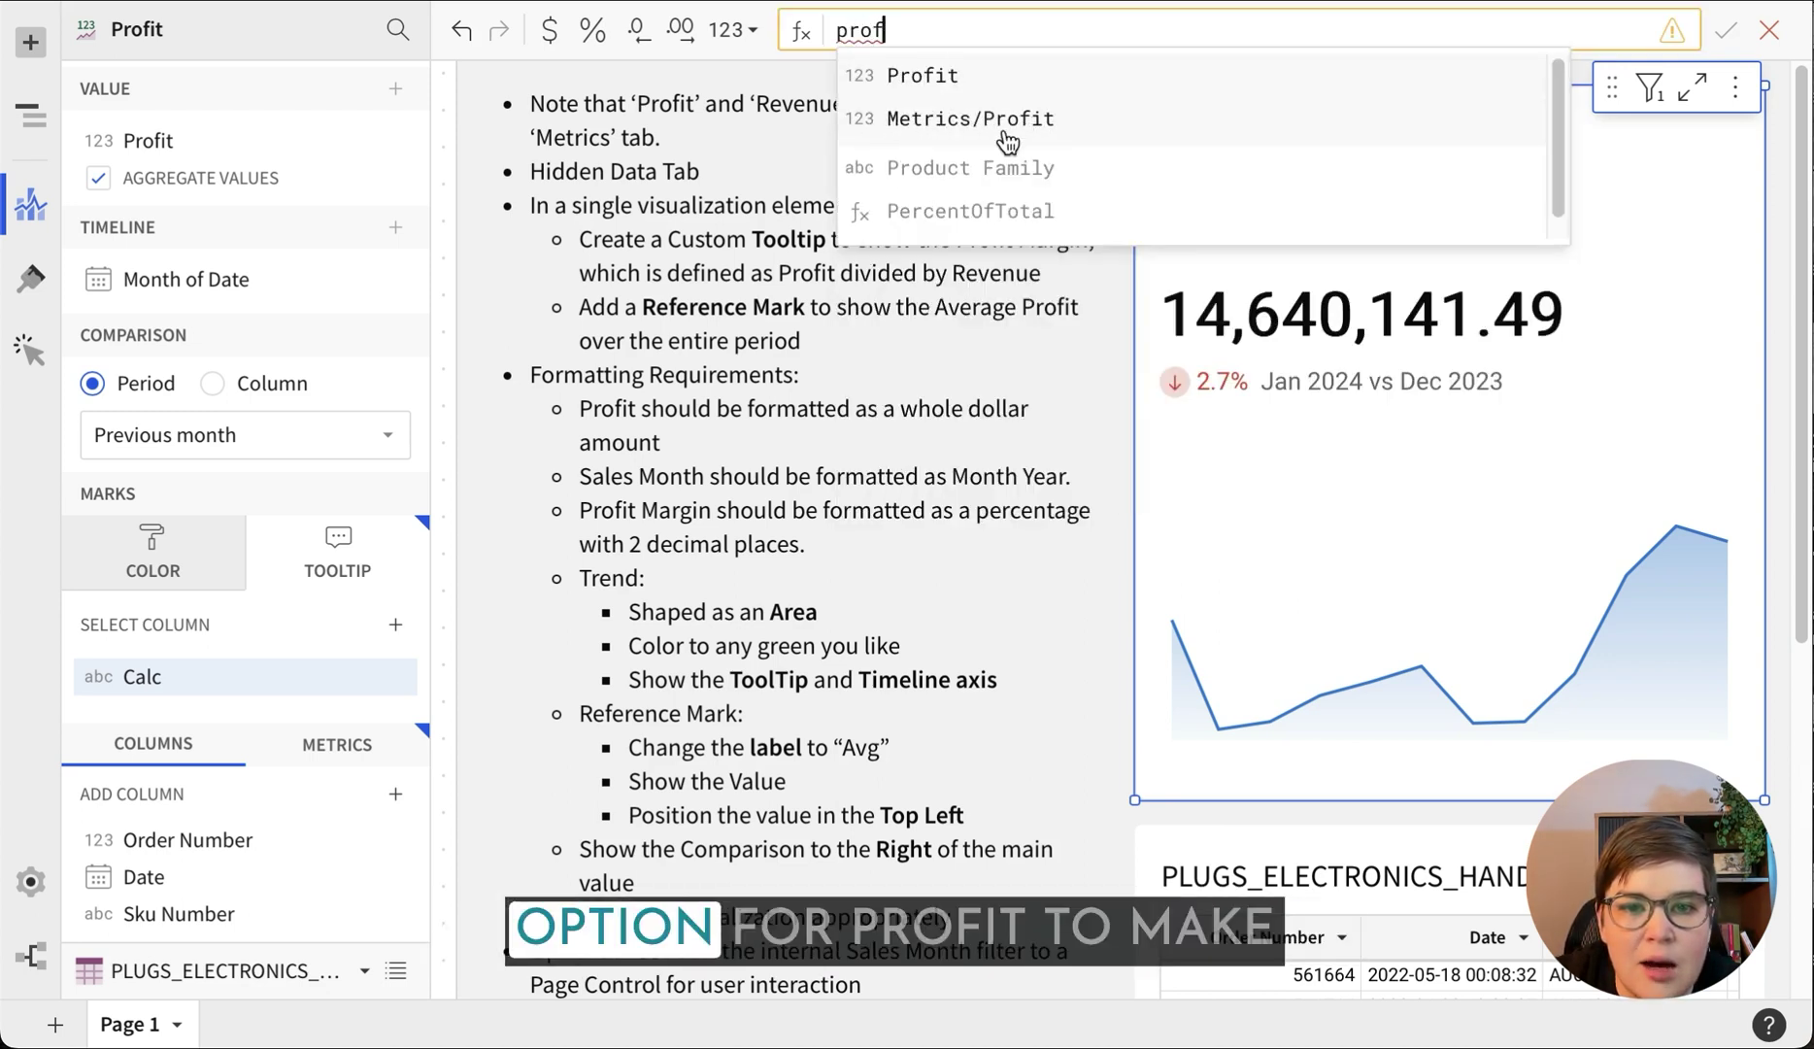
click(1044, 126)
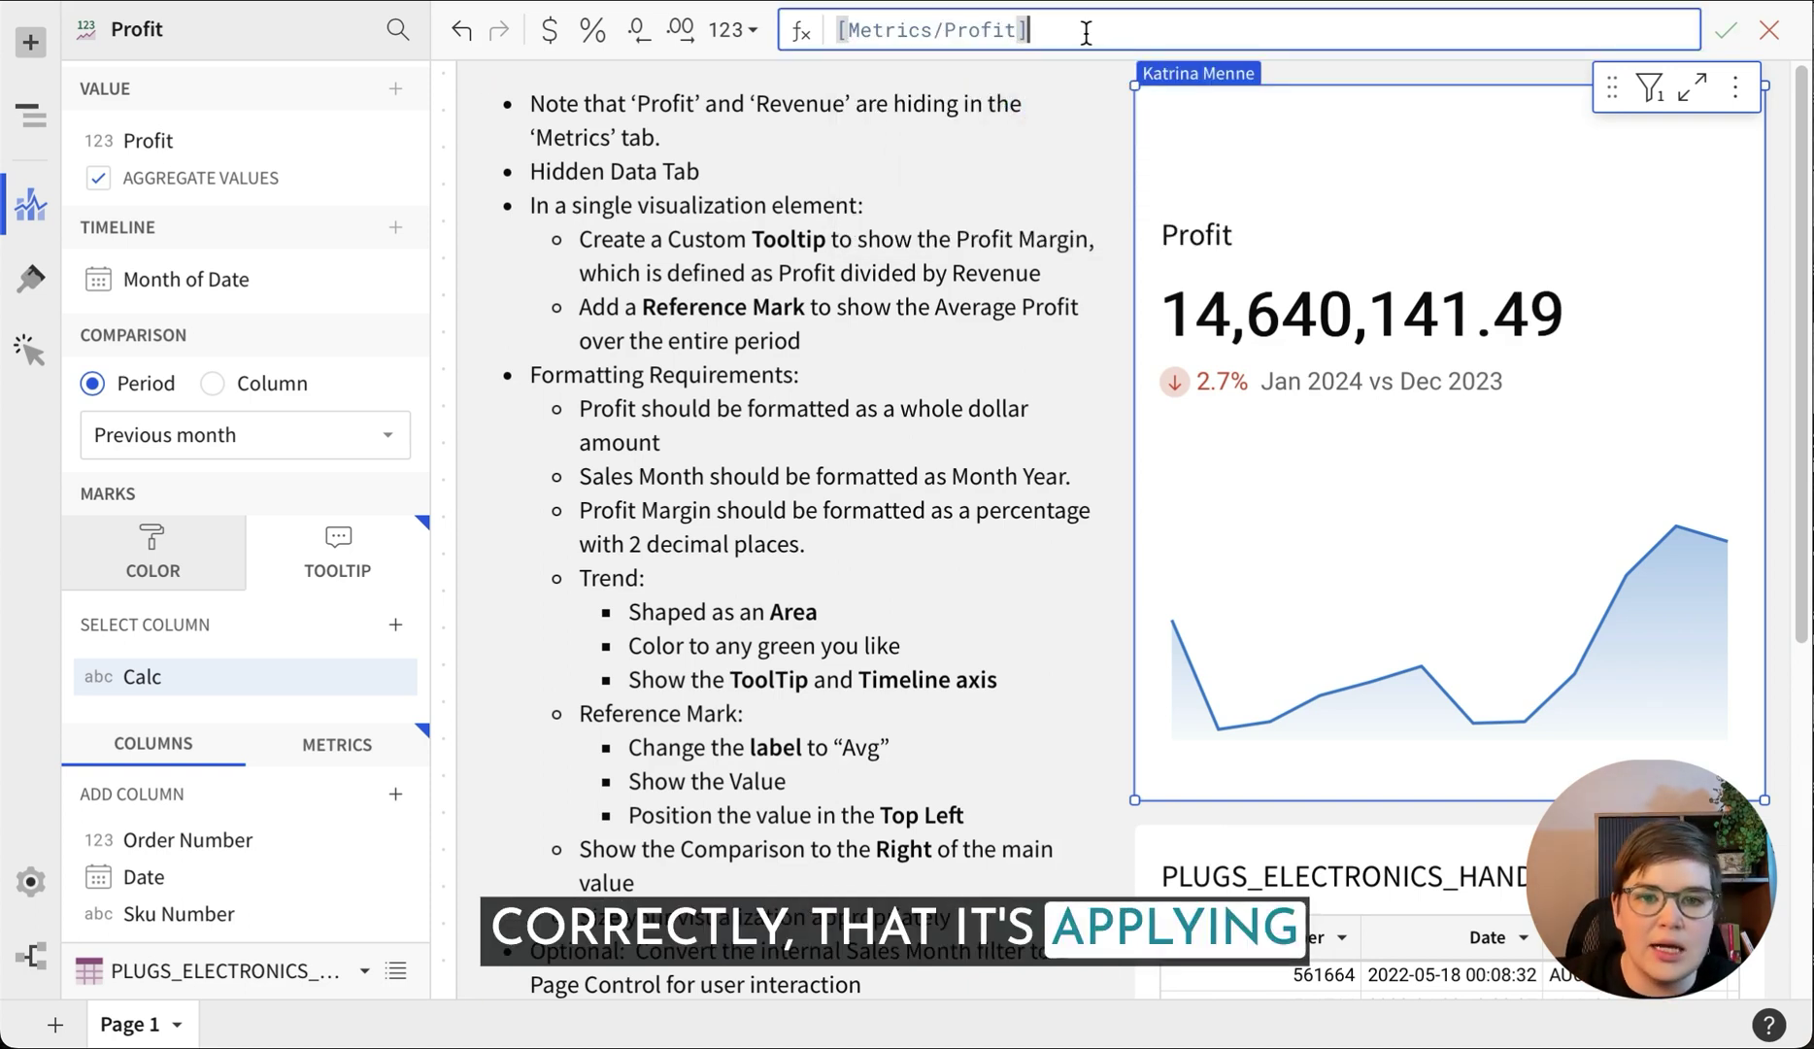
text(/)
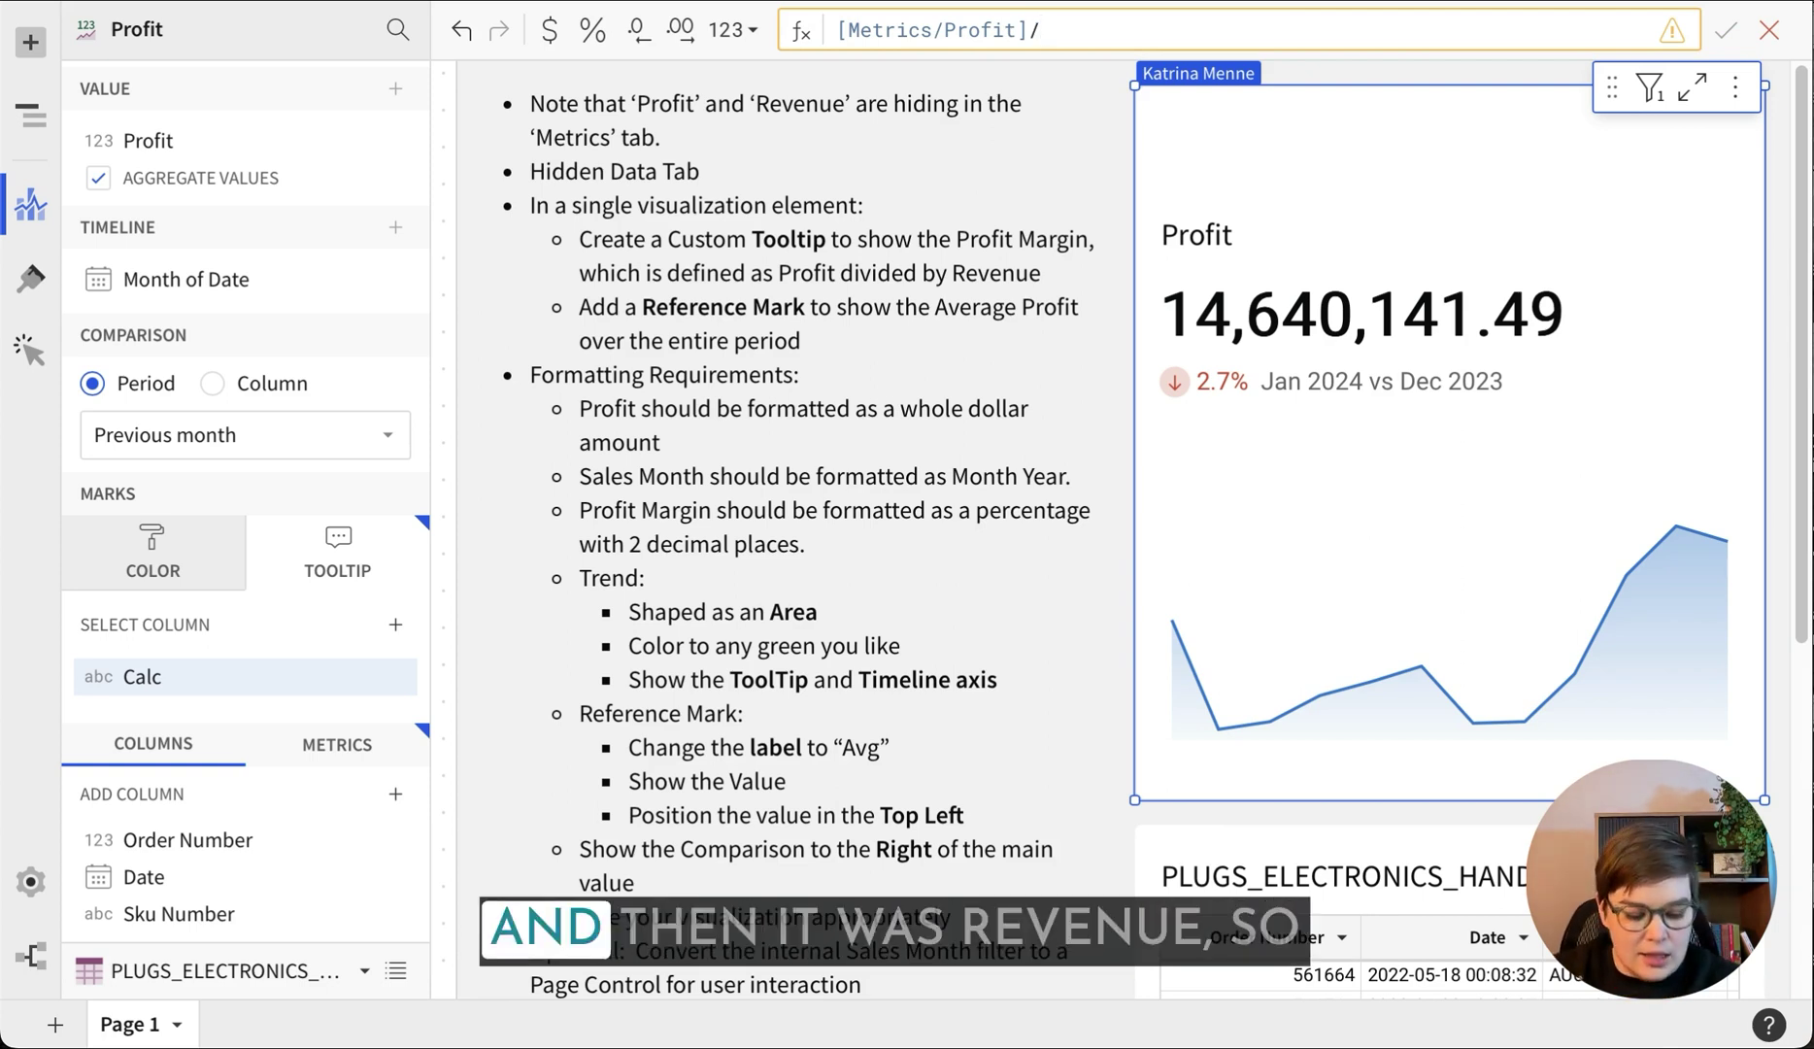
text(reve)
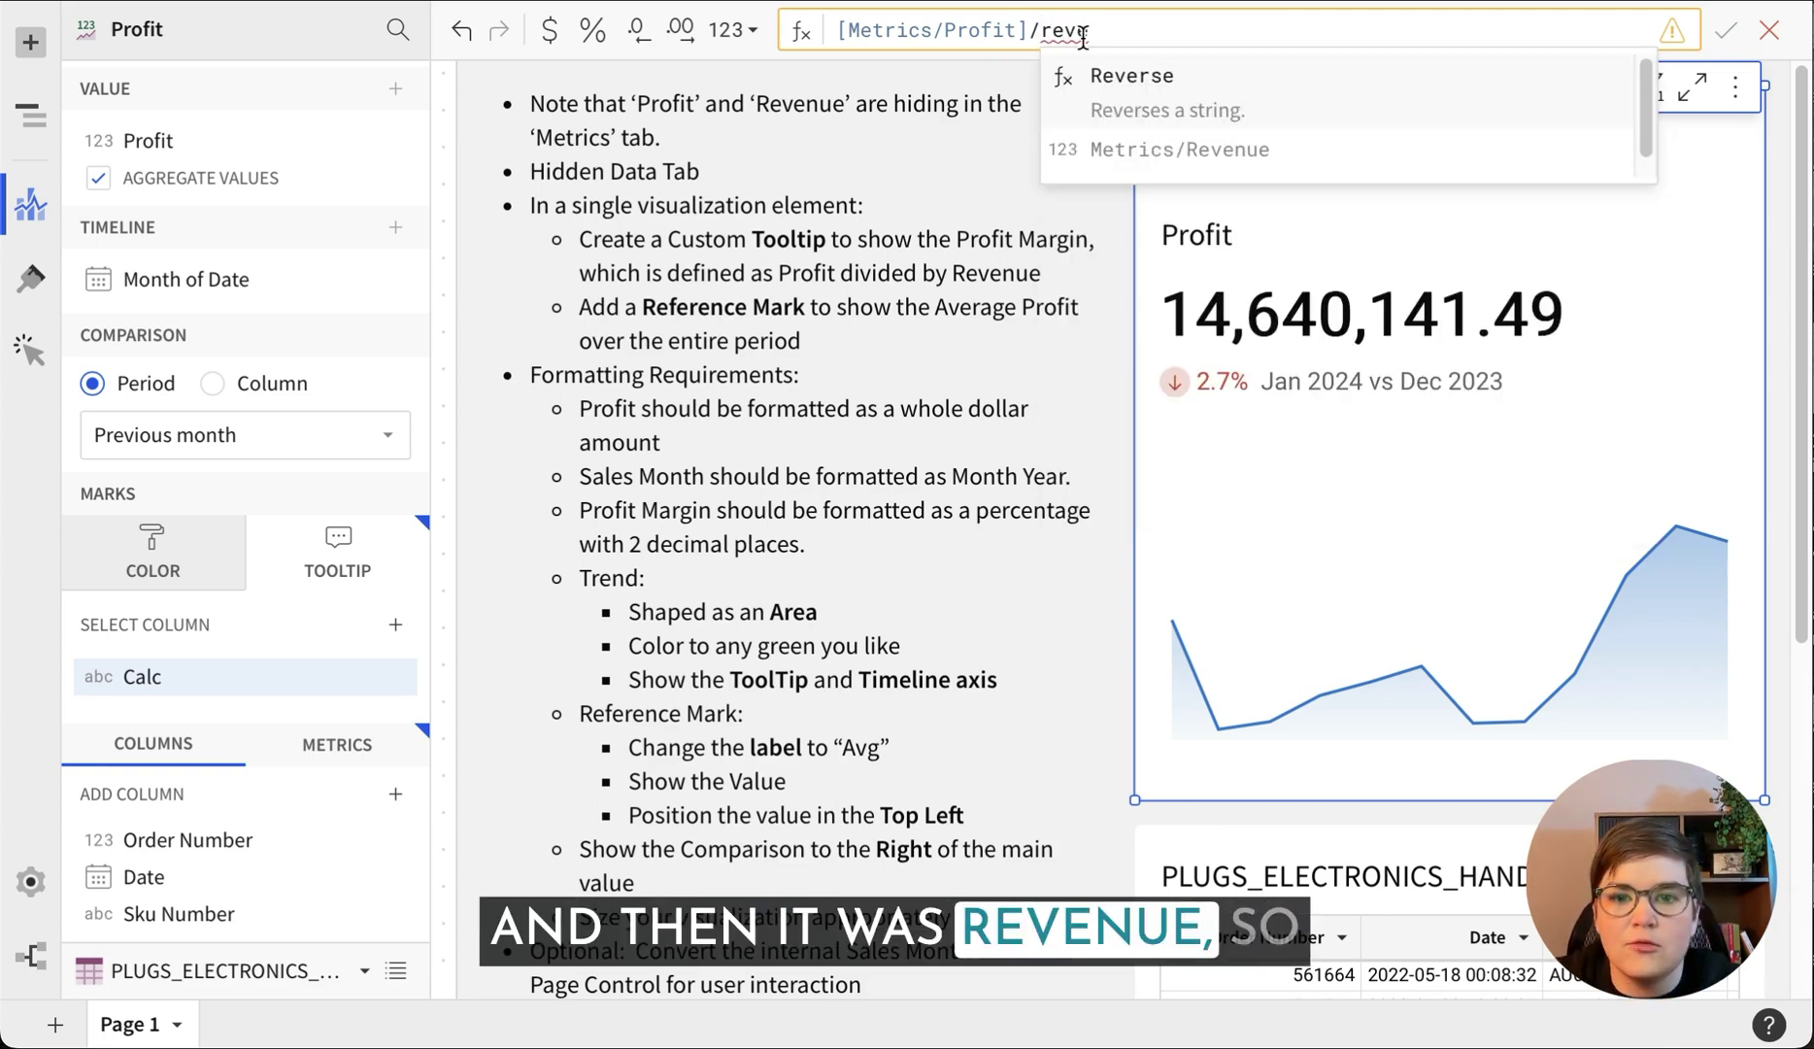
click(1136, 155)
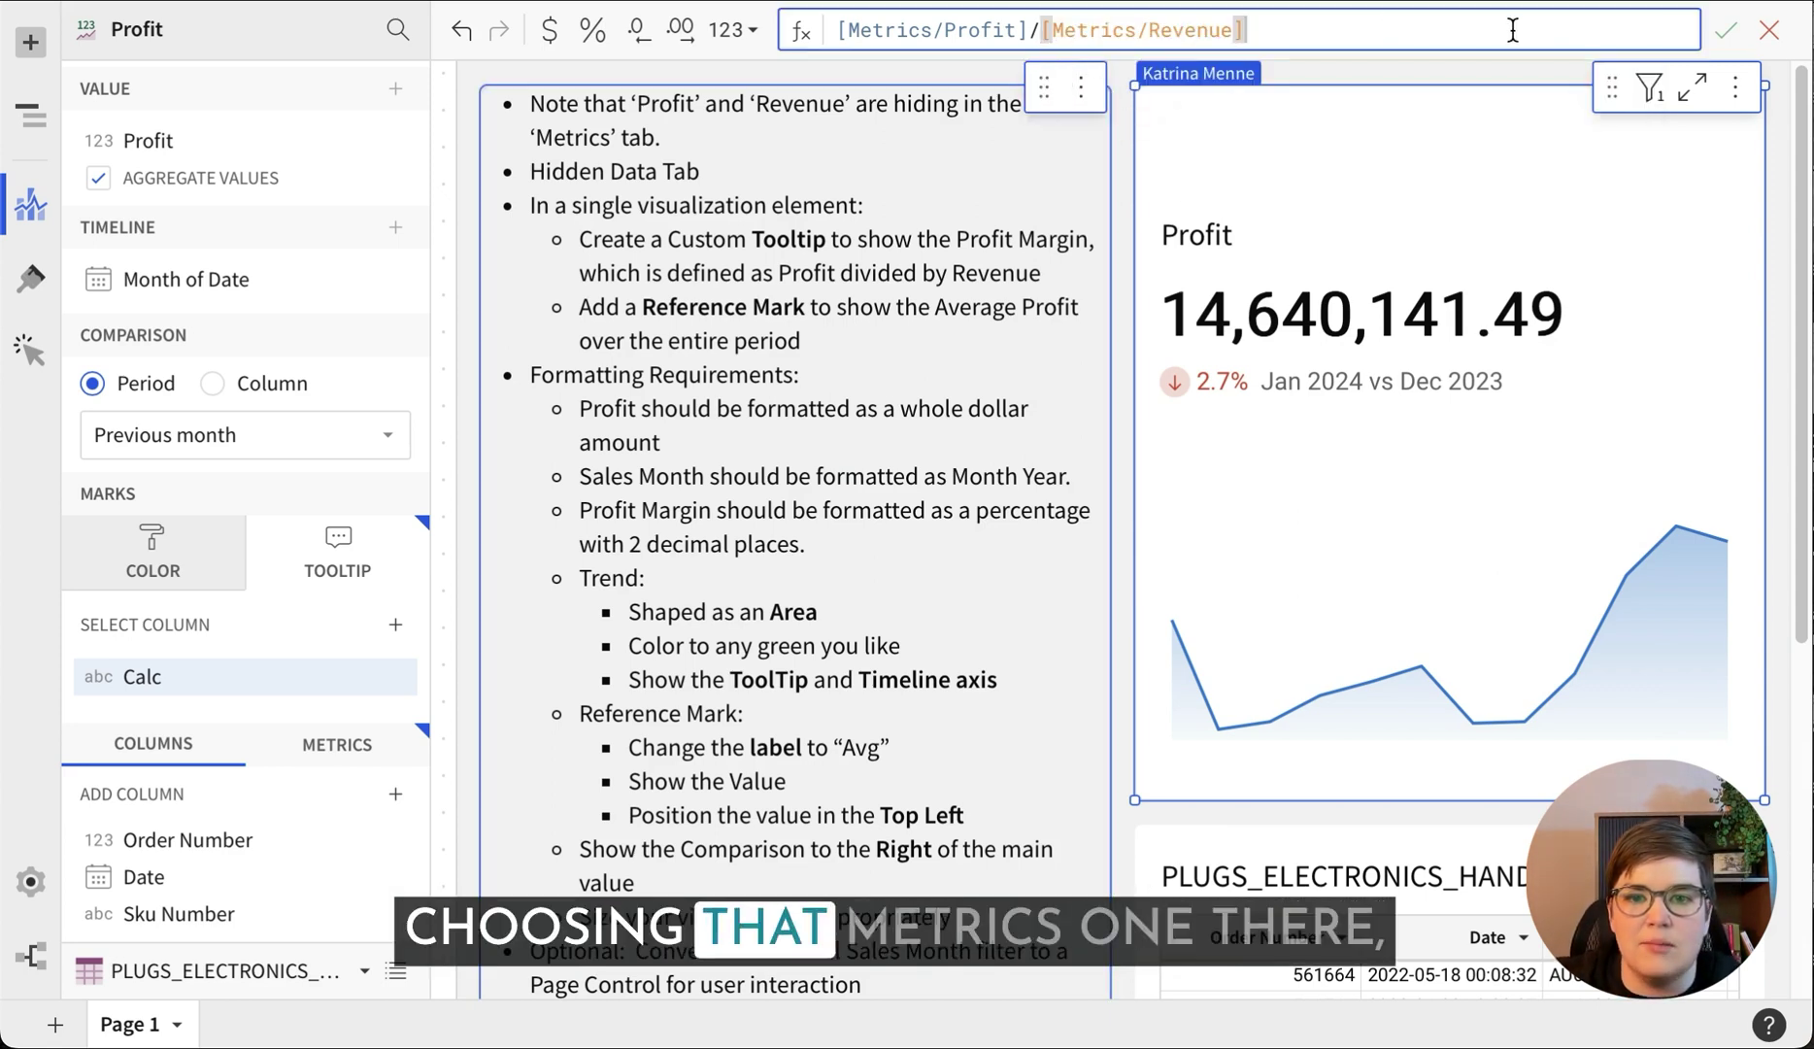
click(1726, 31)
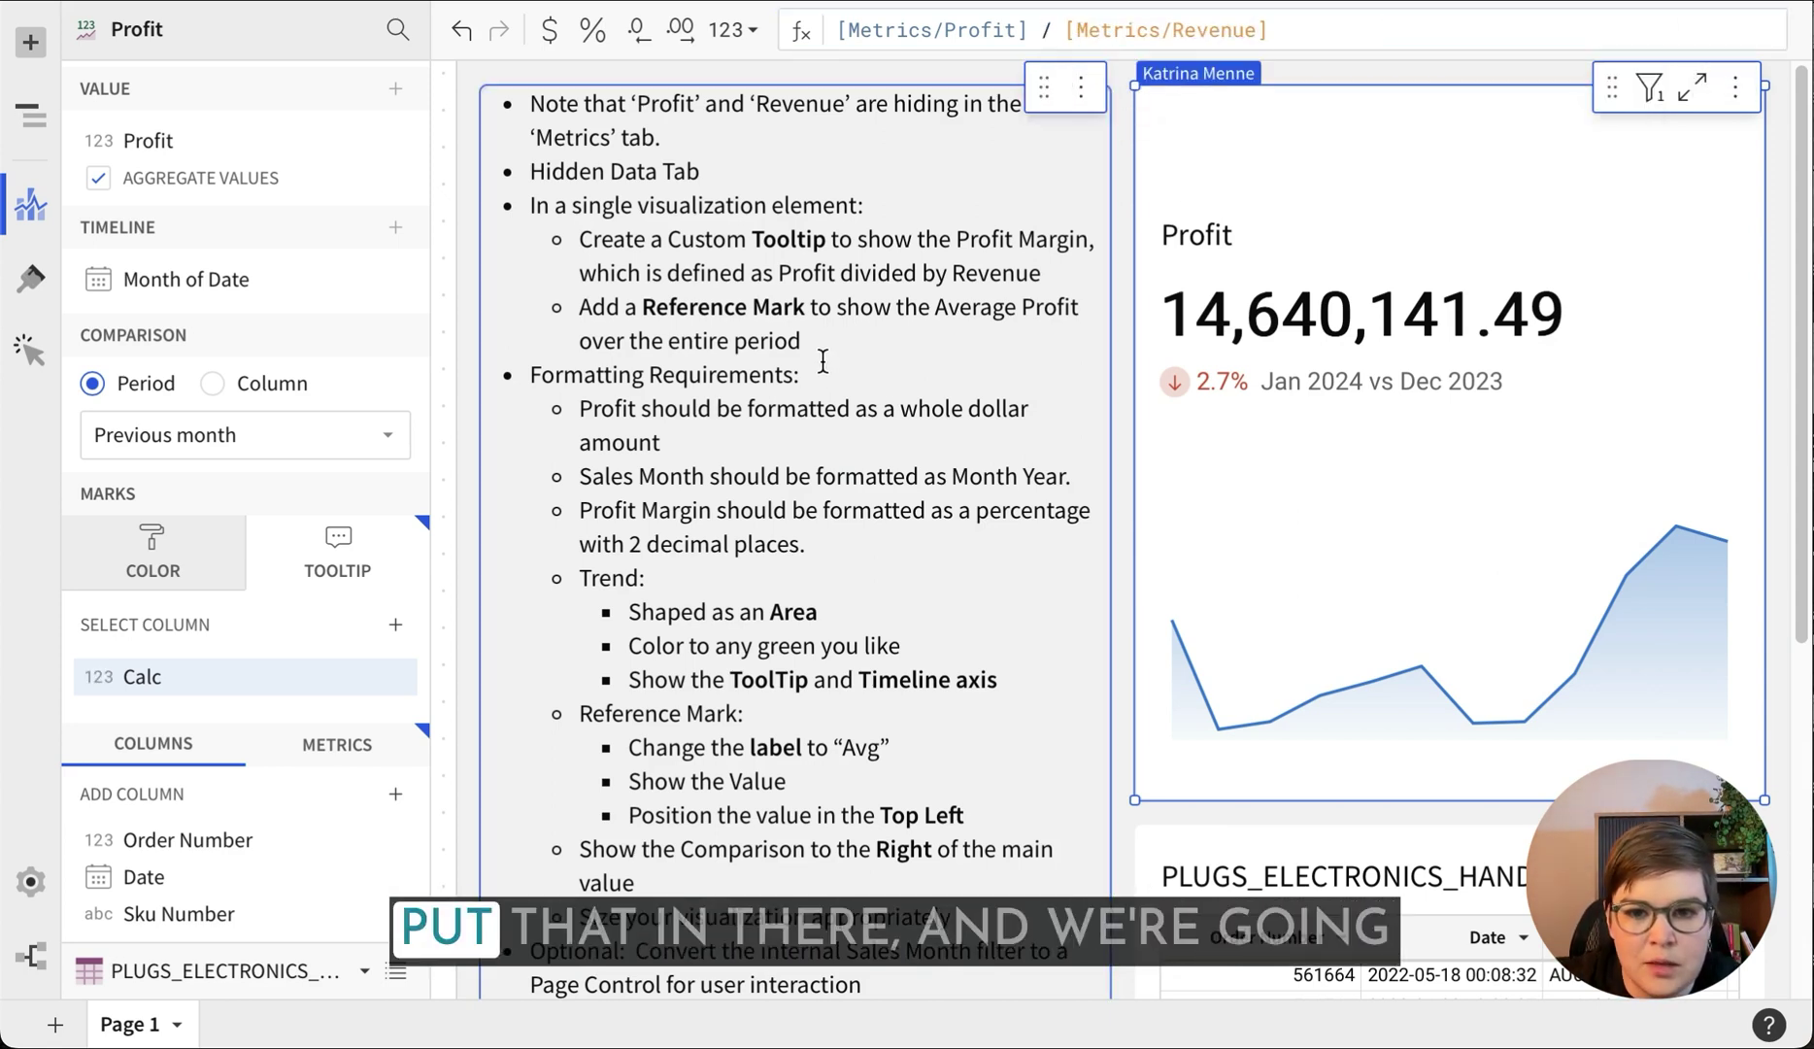
Rename the new Calc column to 'Profit Margin'
double_click(139, 680)
text(P)
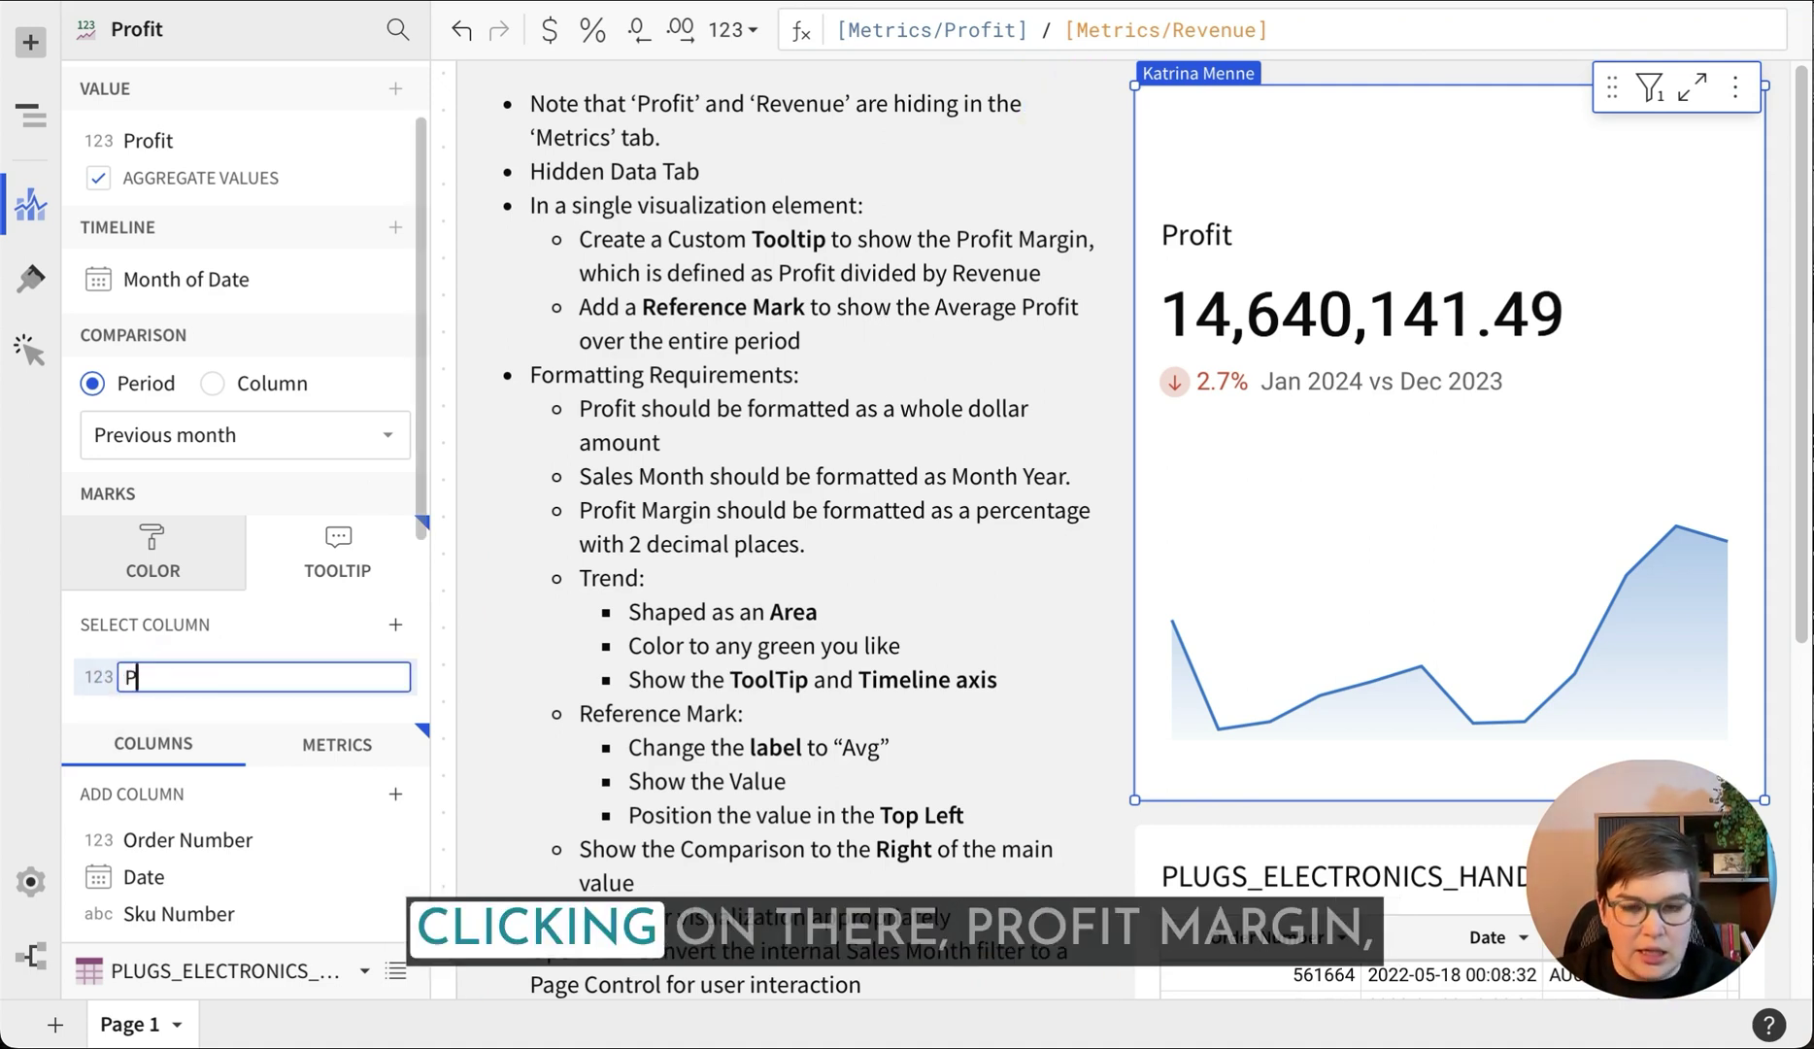
text(rofit Marg)
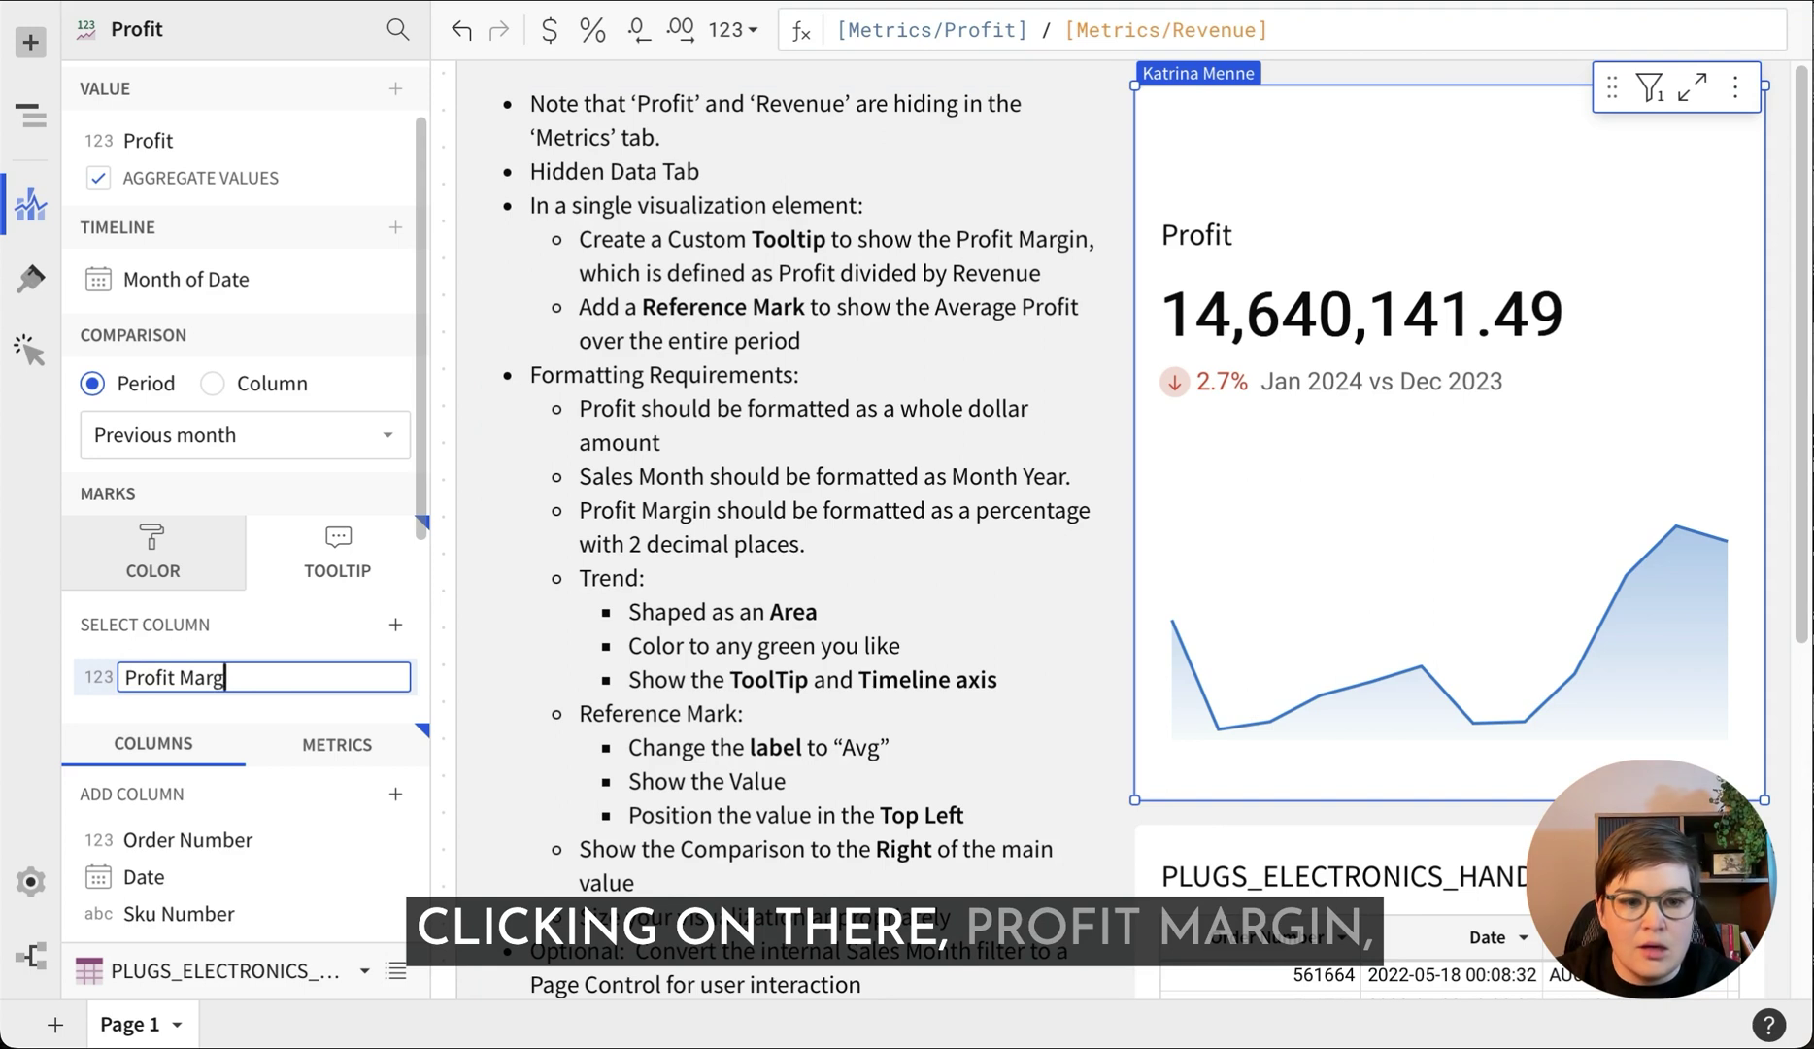
text(in)
key(Return)
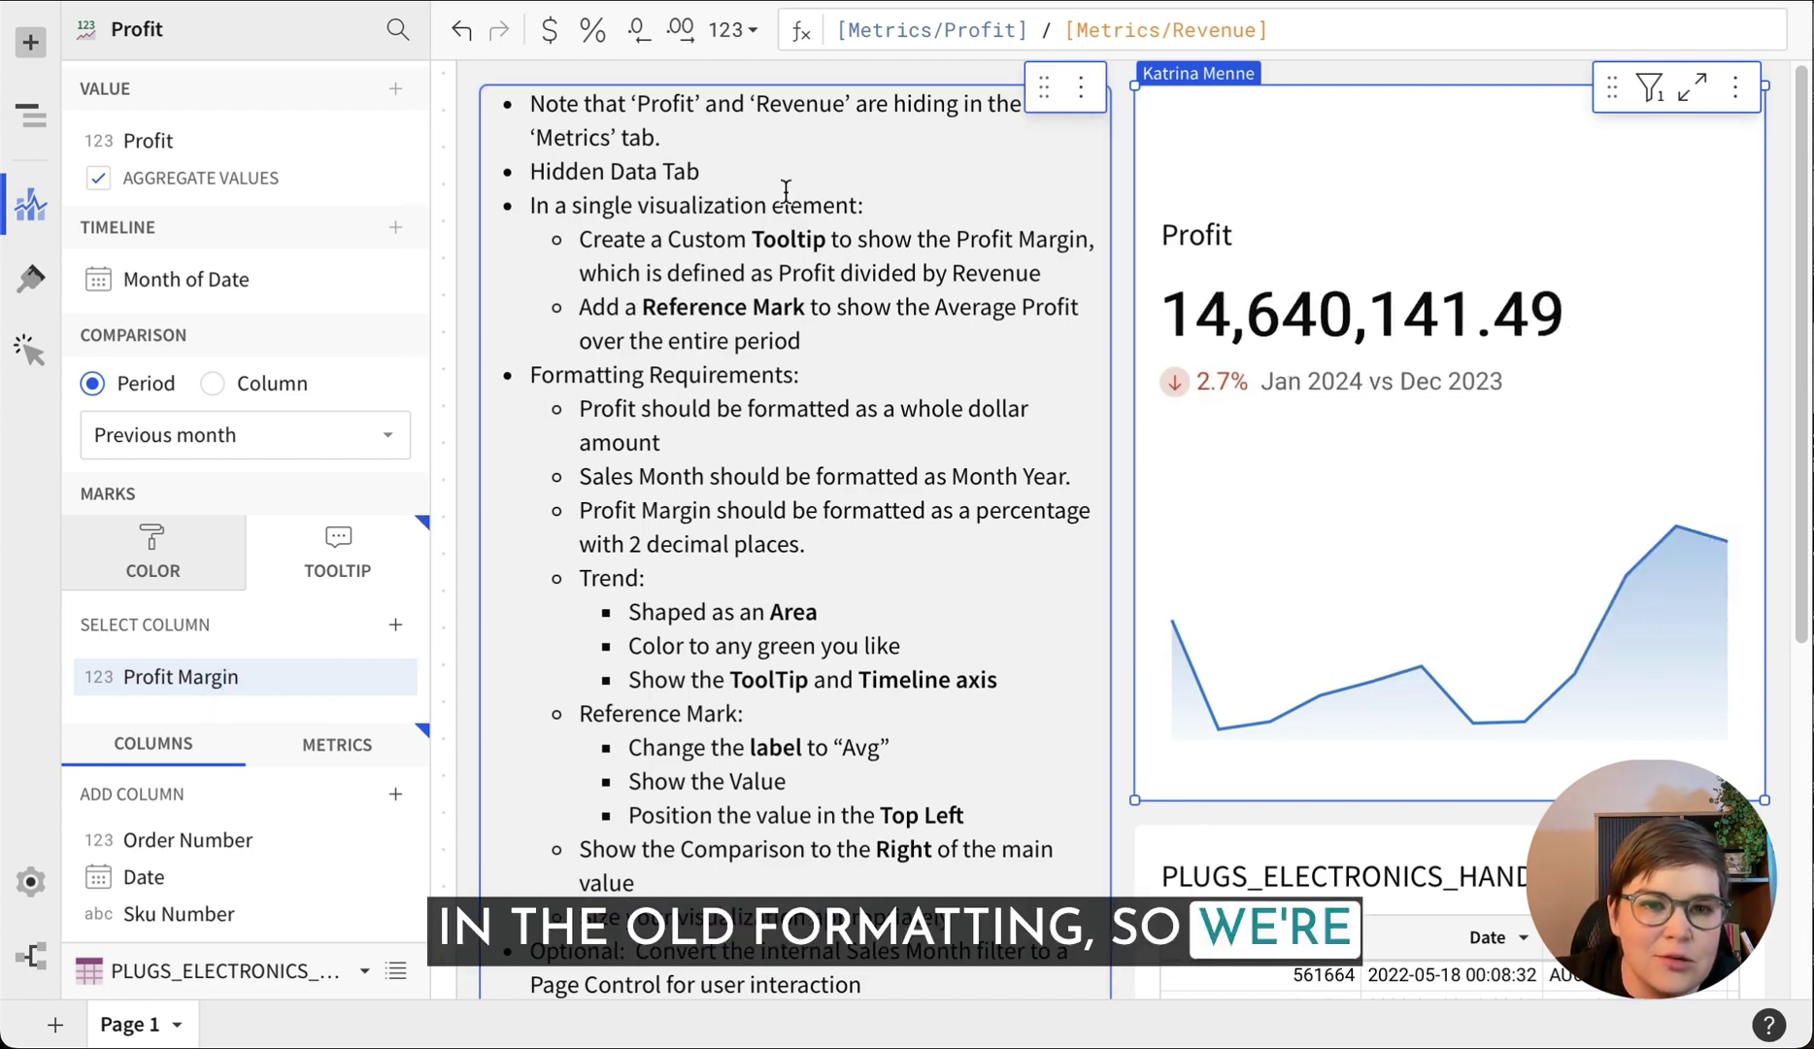
Format Profit Margin as a percentage and delete the 'Create a Custom Tooltip' bullet from the notes
click(593, 30)
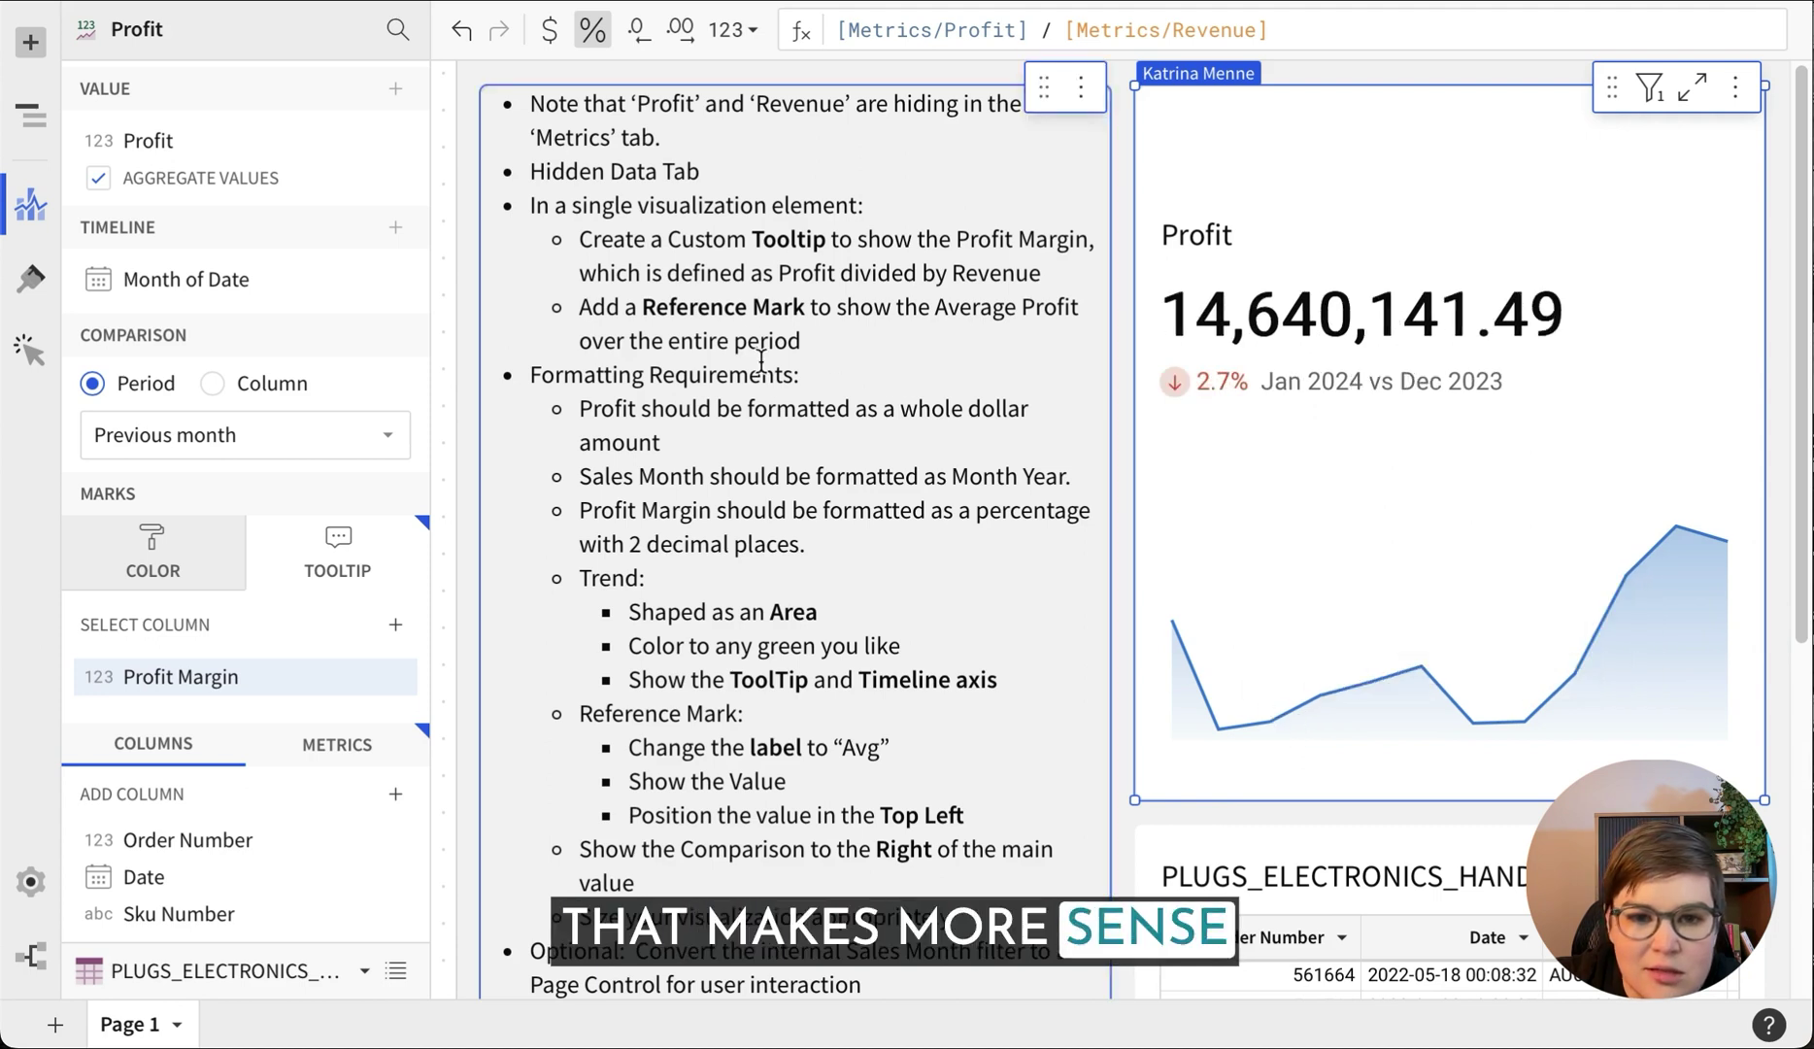
click(947, 273)
drag(1059, 275, 620, 239)
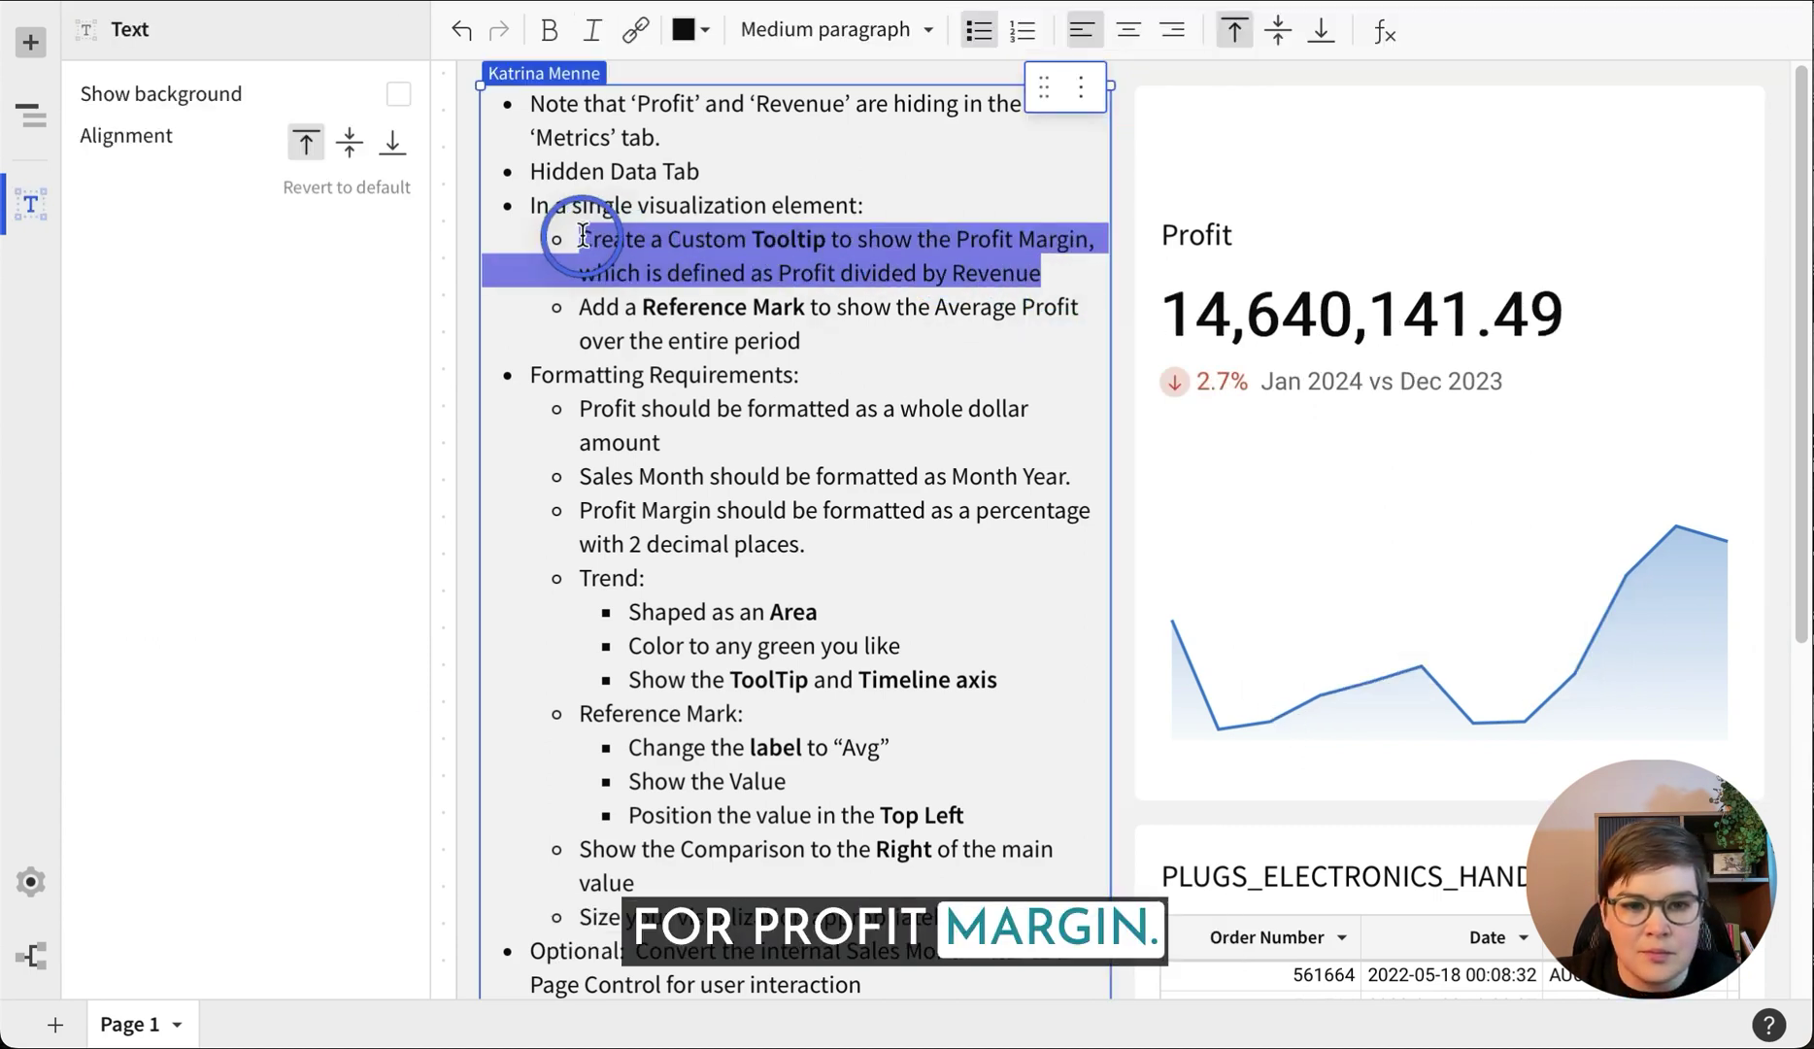
key(BackSpace)
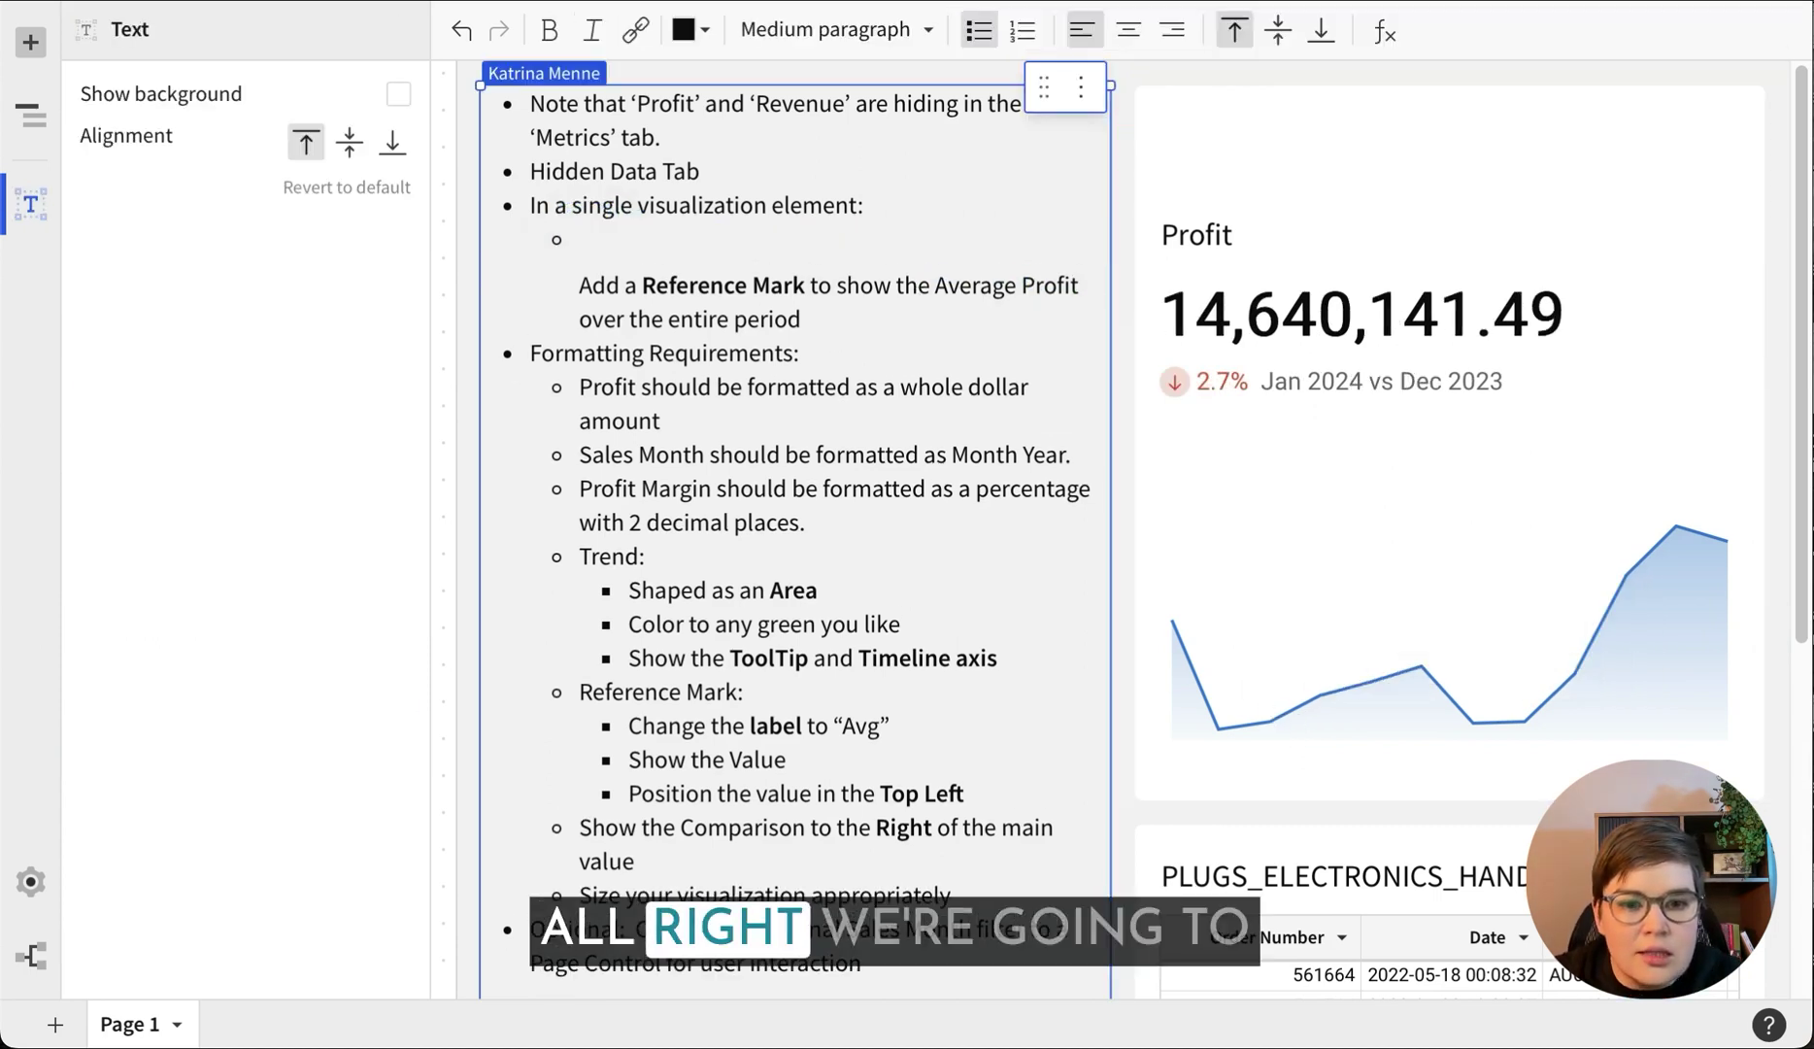
key(Delete)
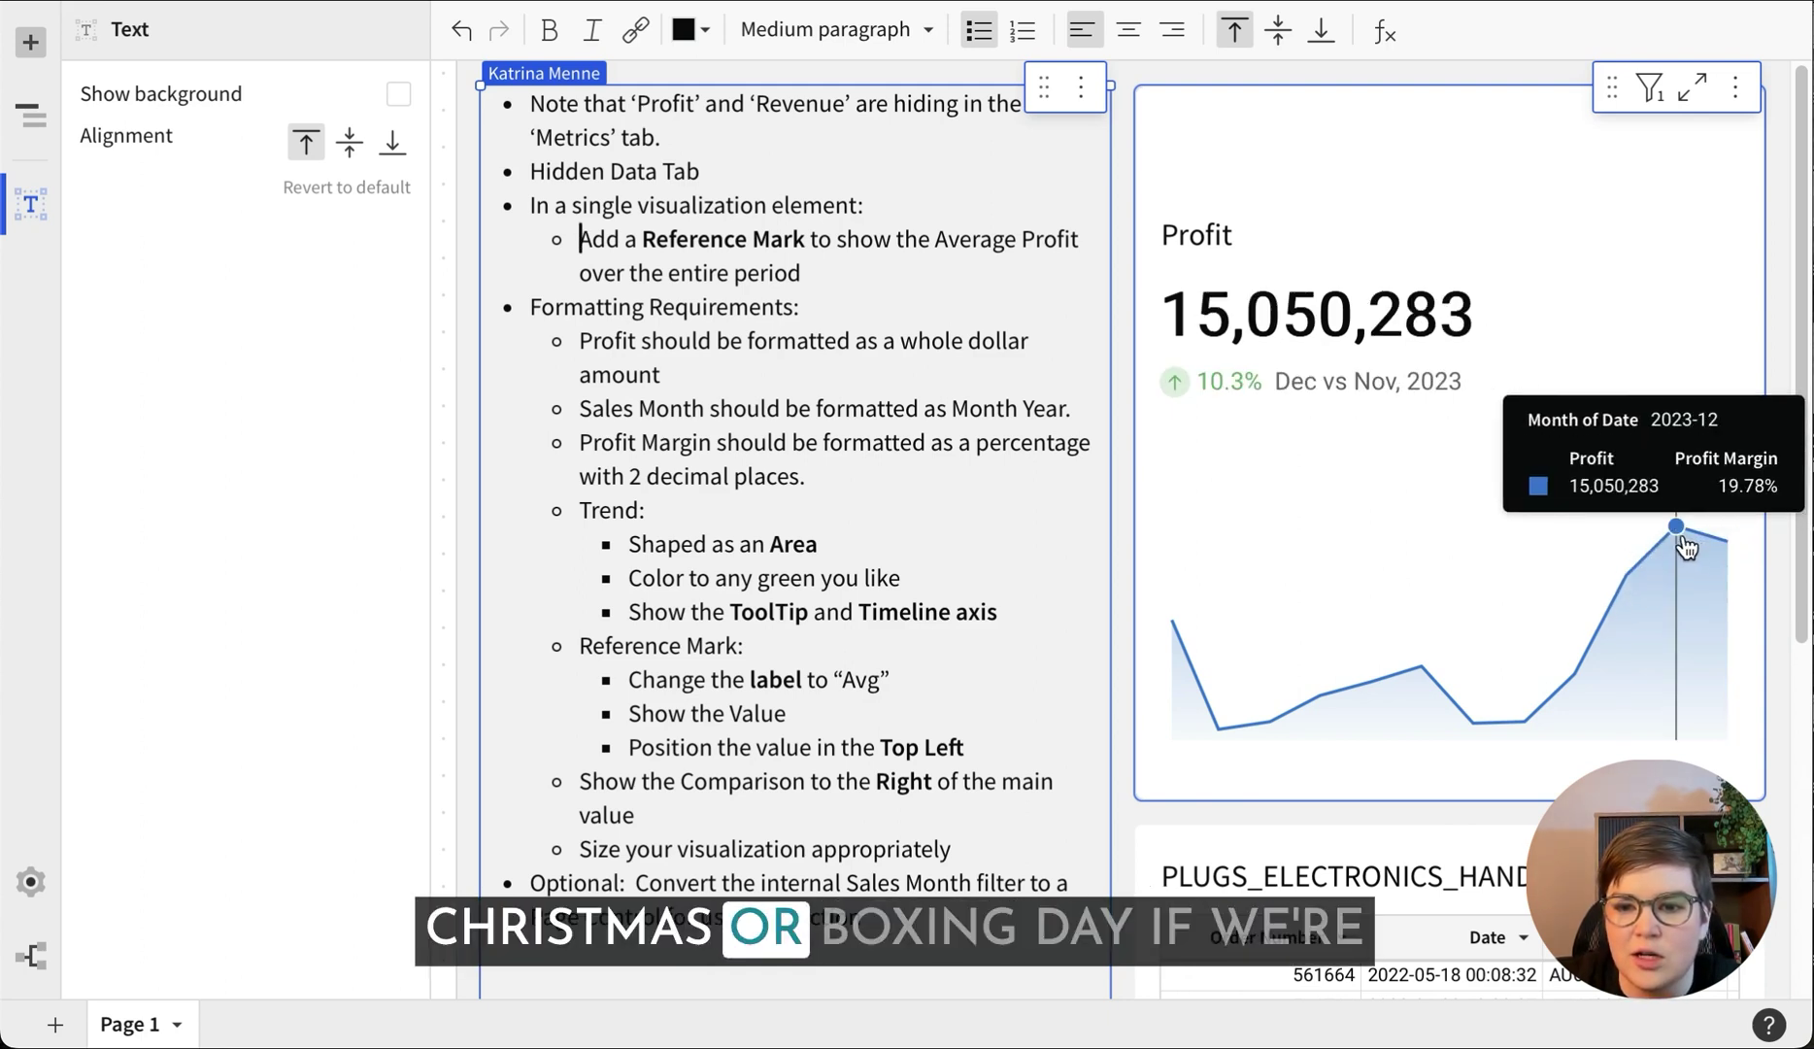
click(1346, 178)
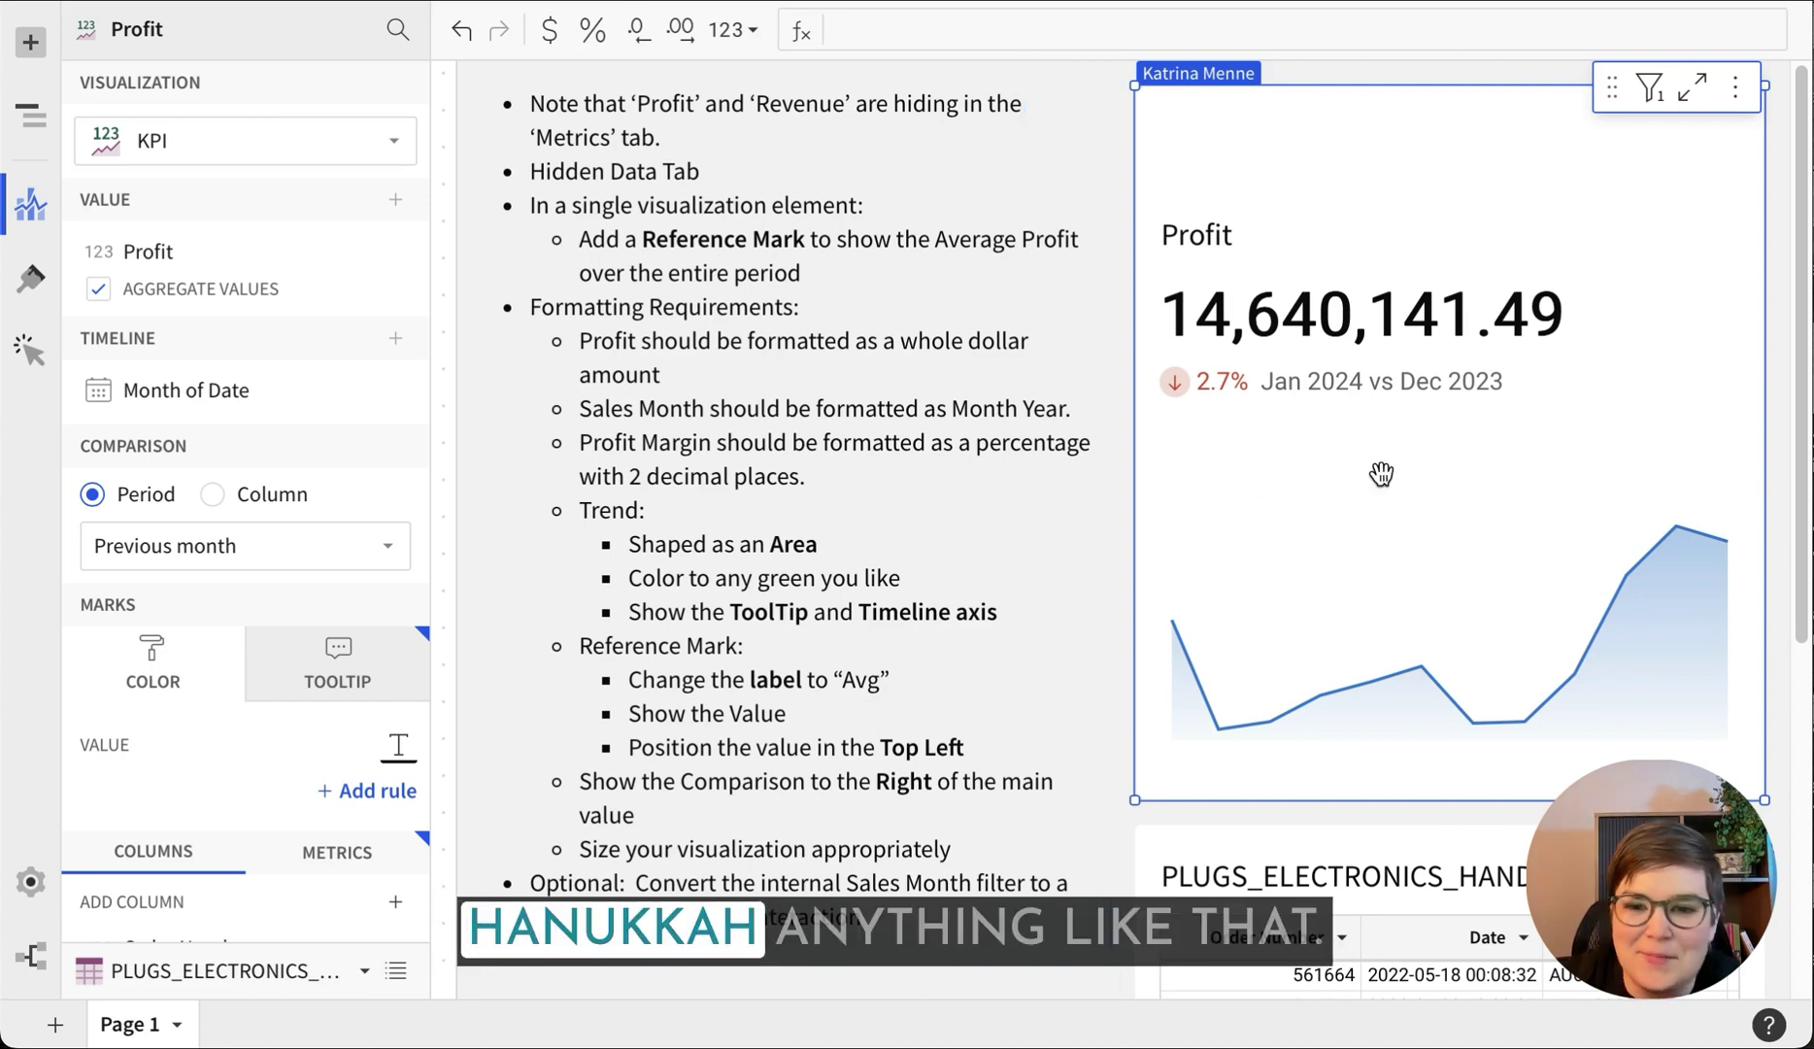
Add a reference line to the Profit trend using the Avg aggregation of Profit
click(34, 283)
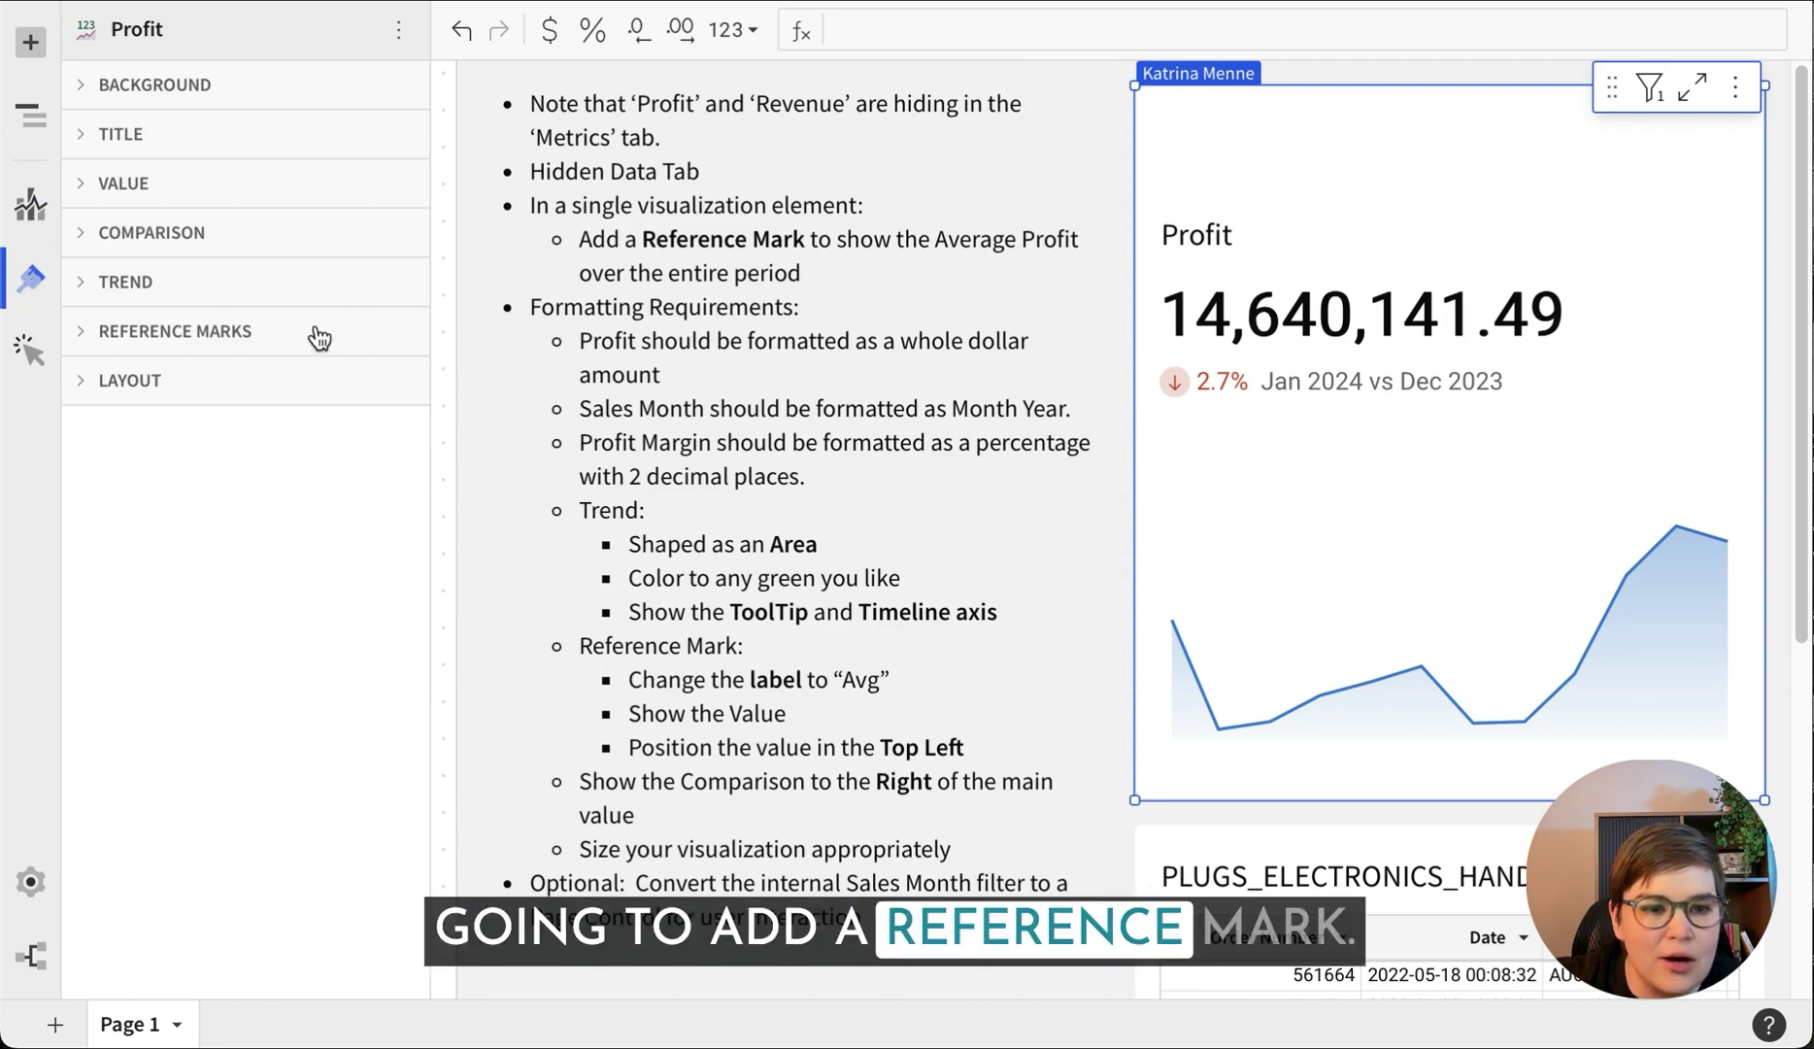
click(226, 331)
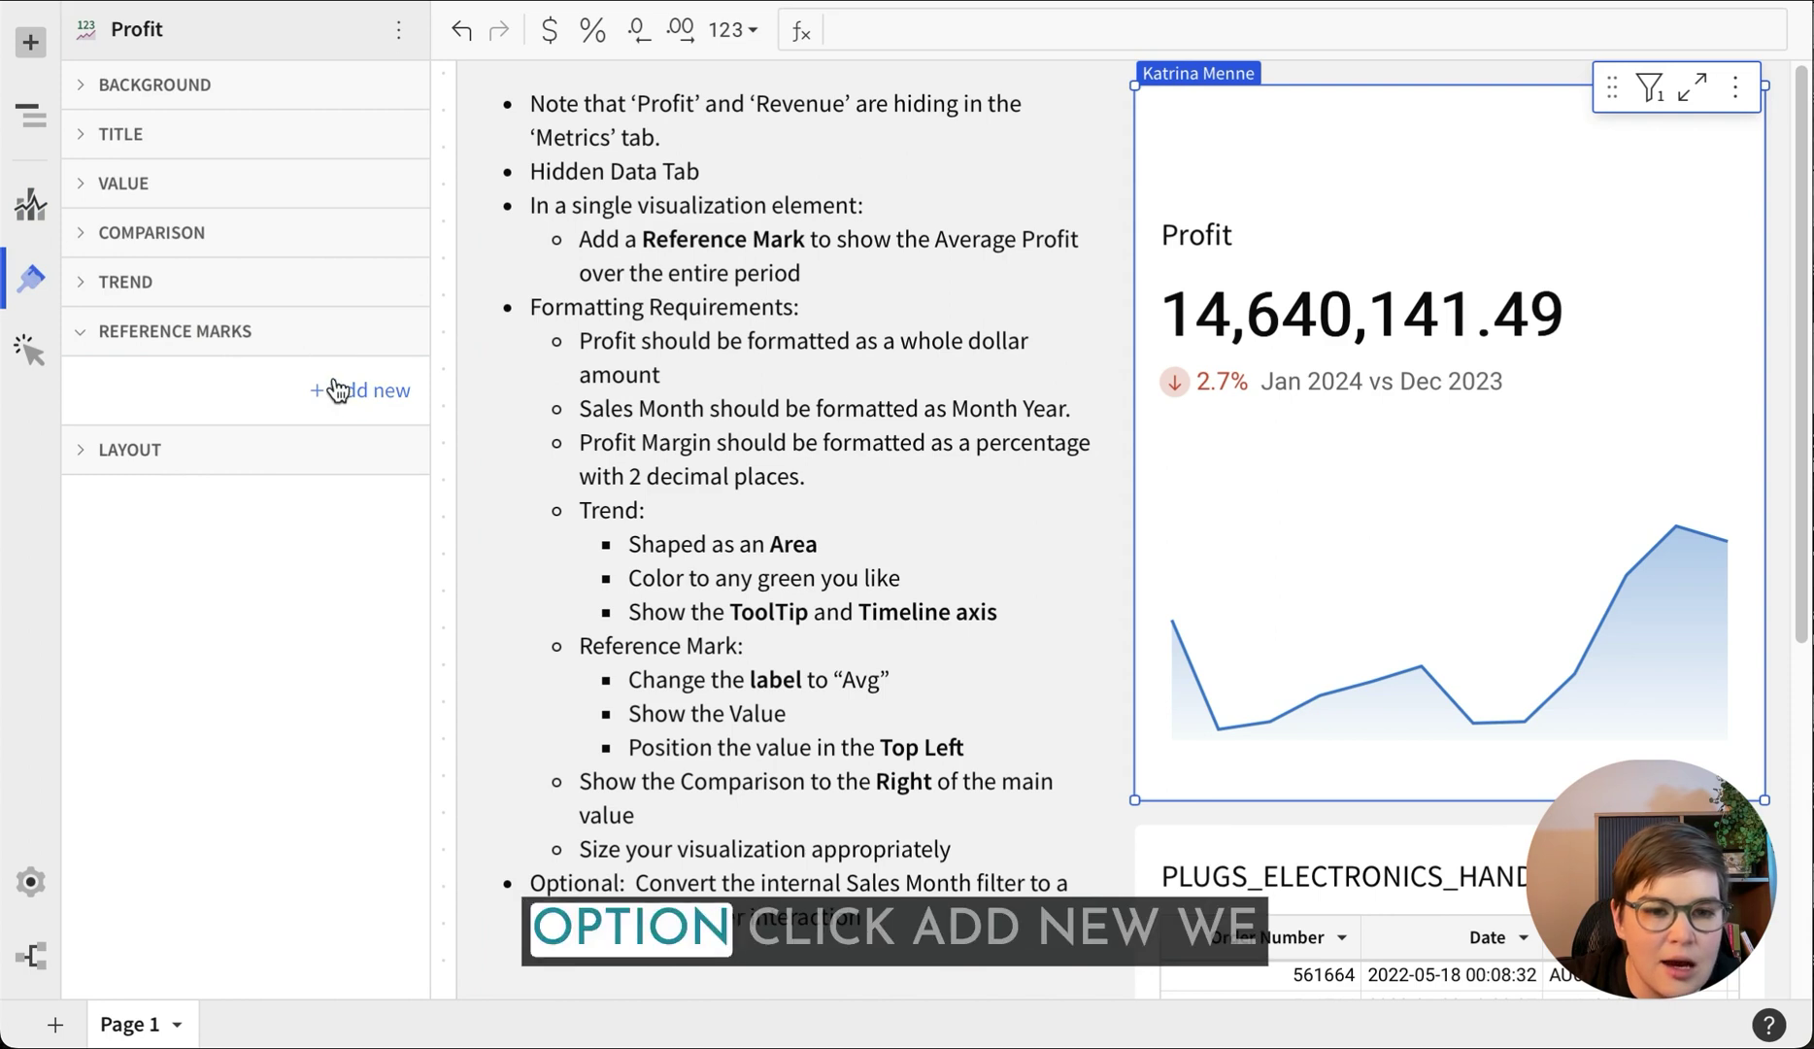
click(361, 393)
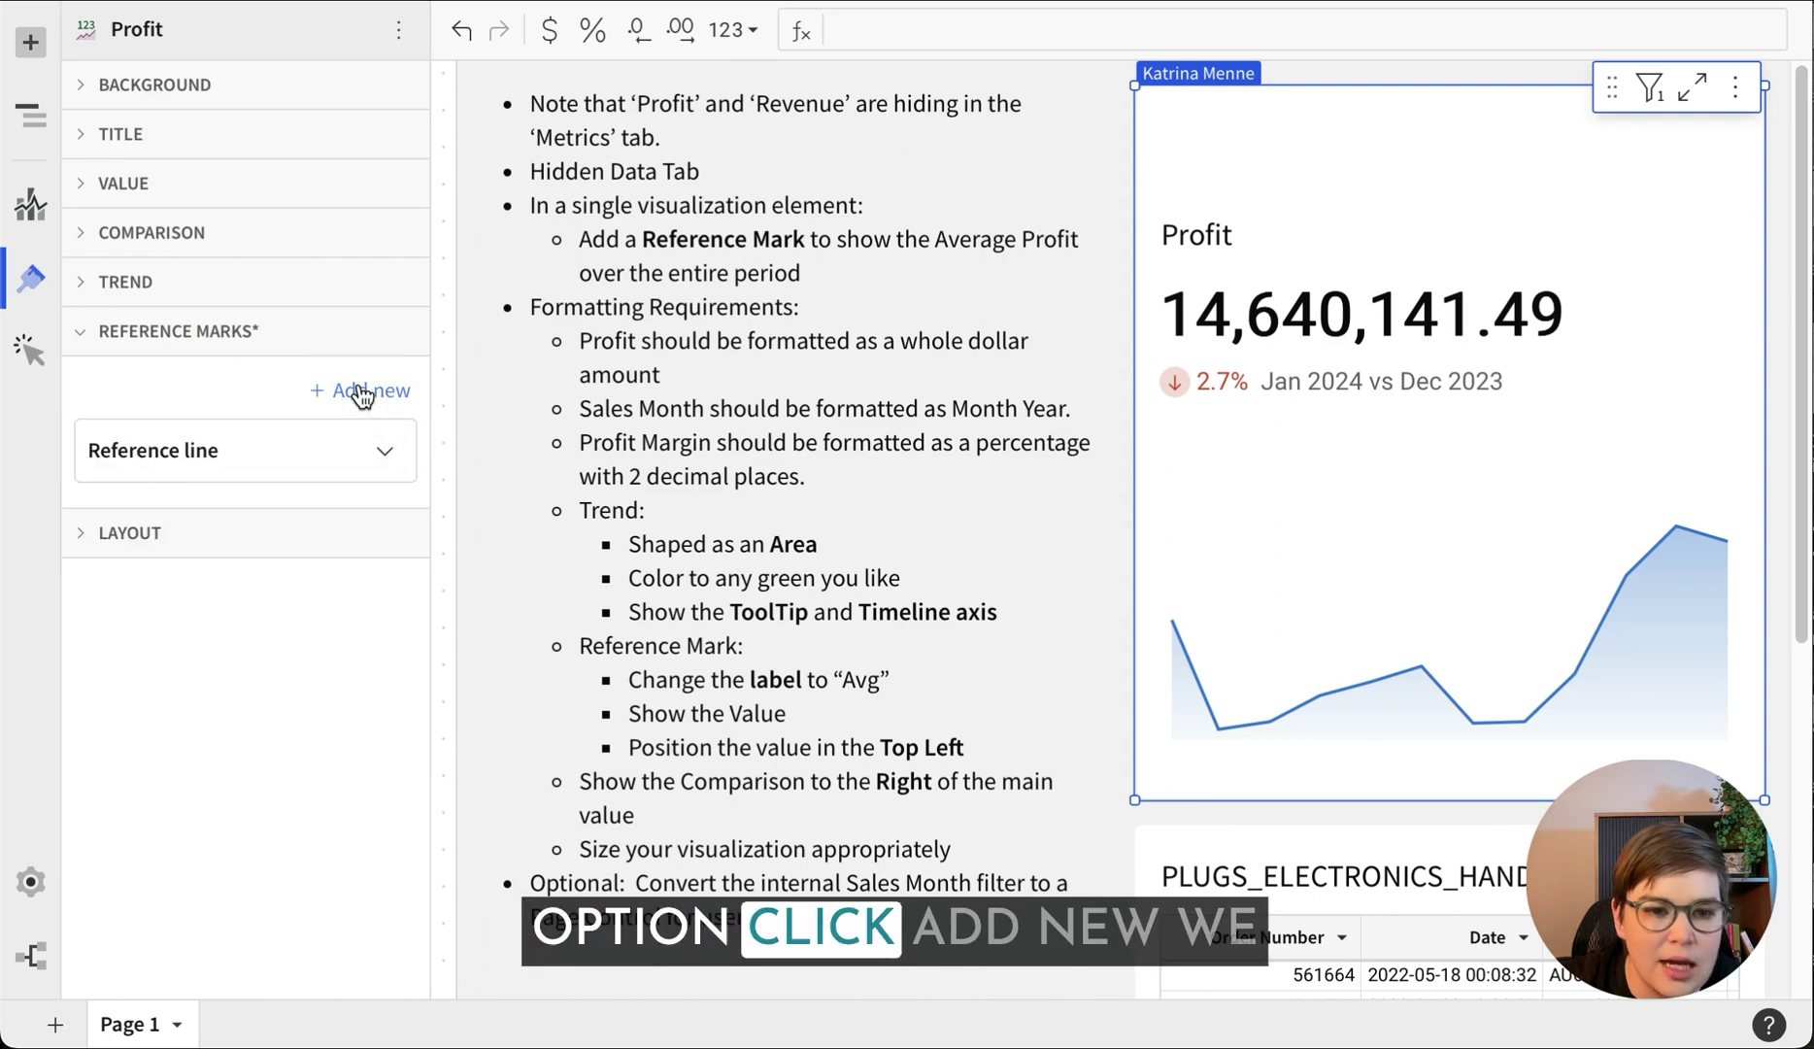
click(240, 458)
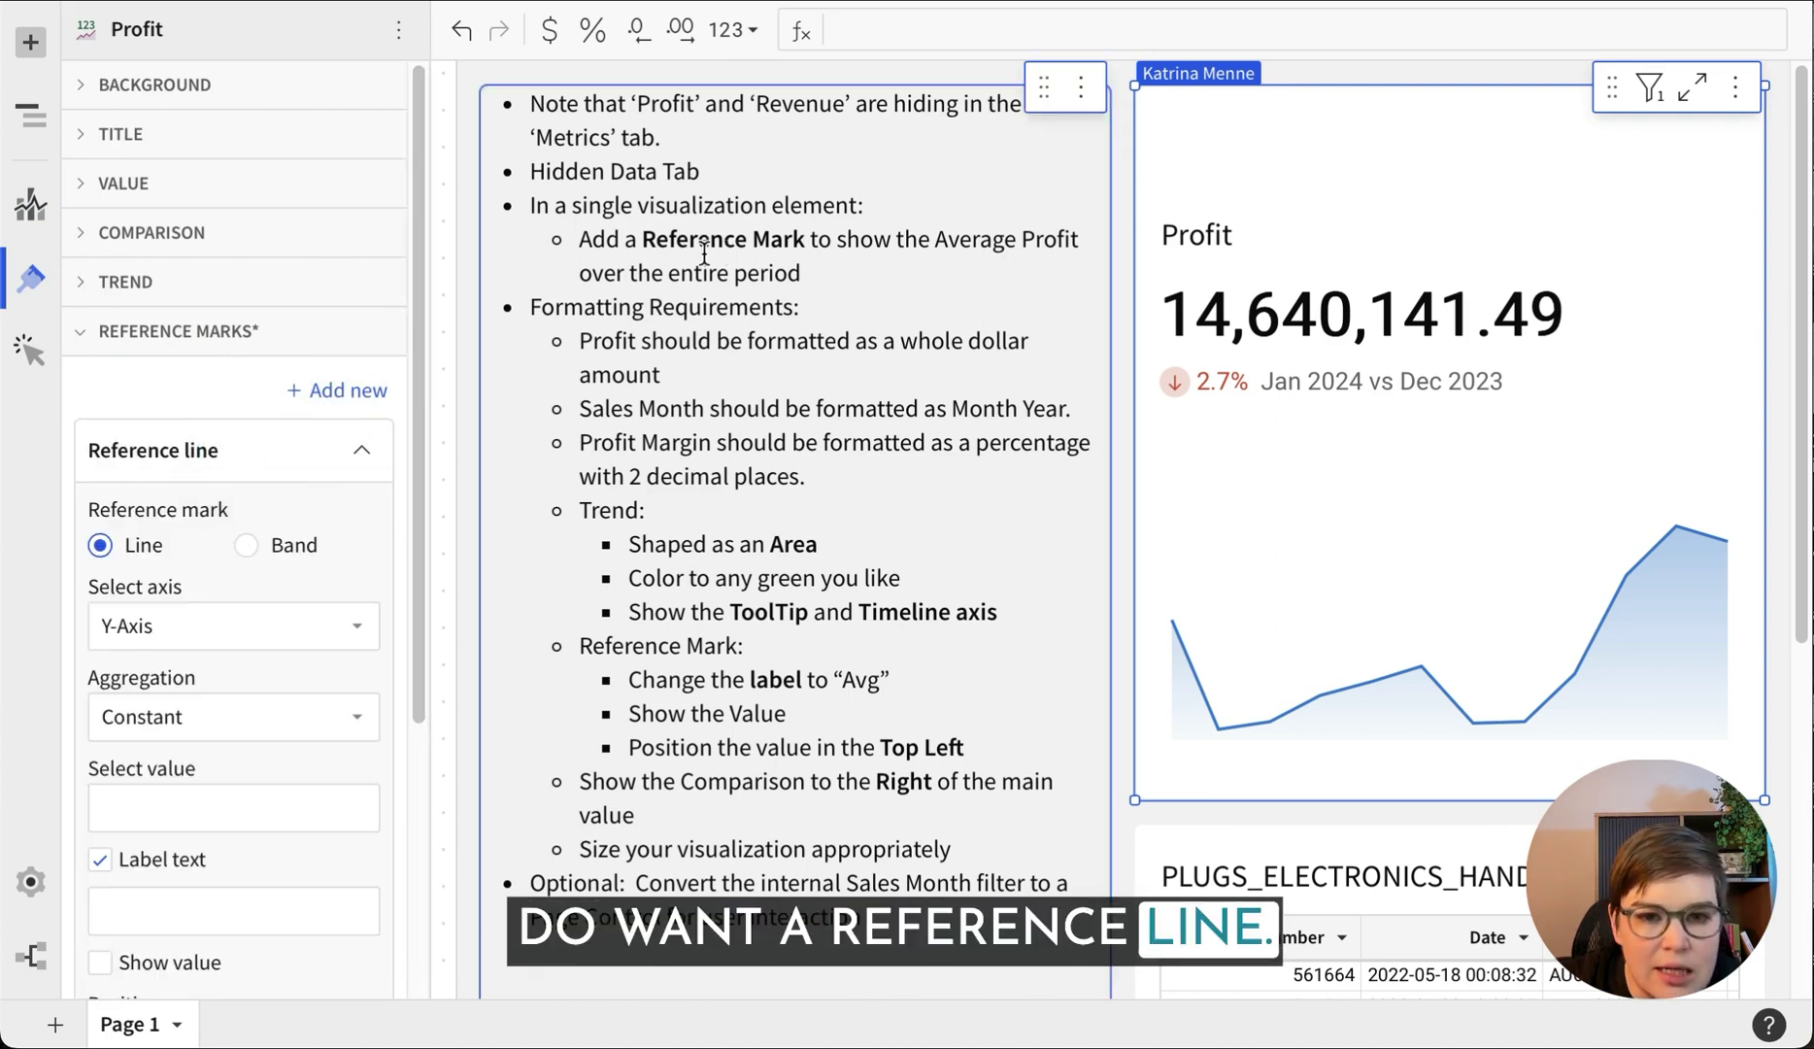
scroll(291, 478, down, 4)
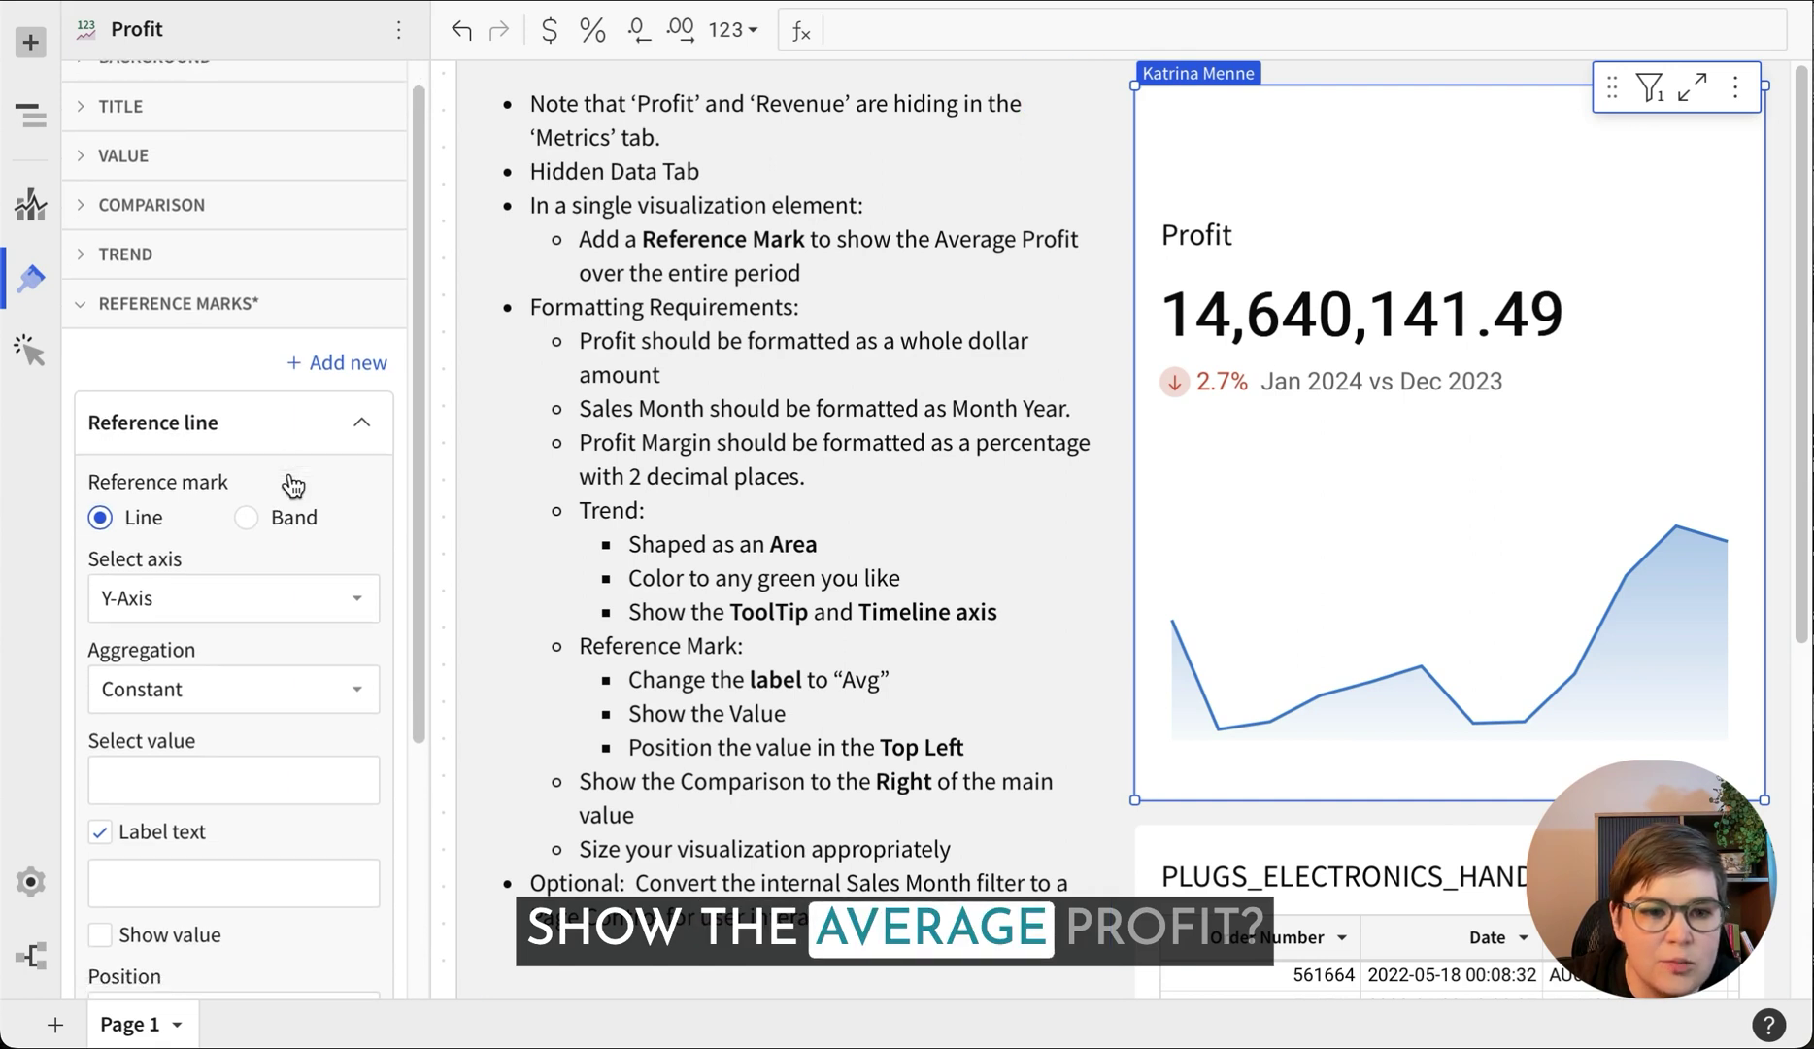
scroll(151, 490, down, 1)
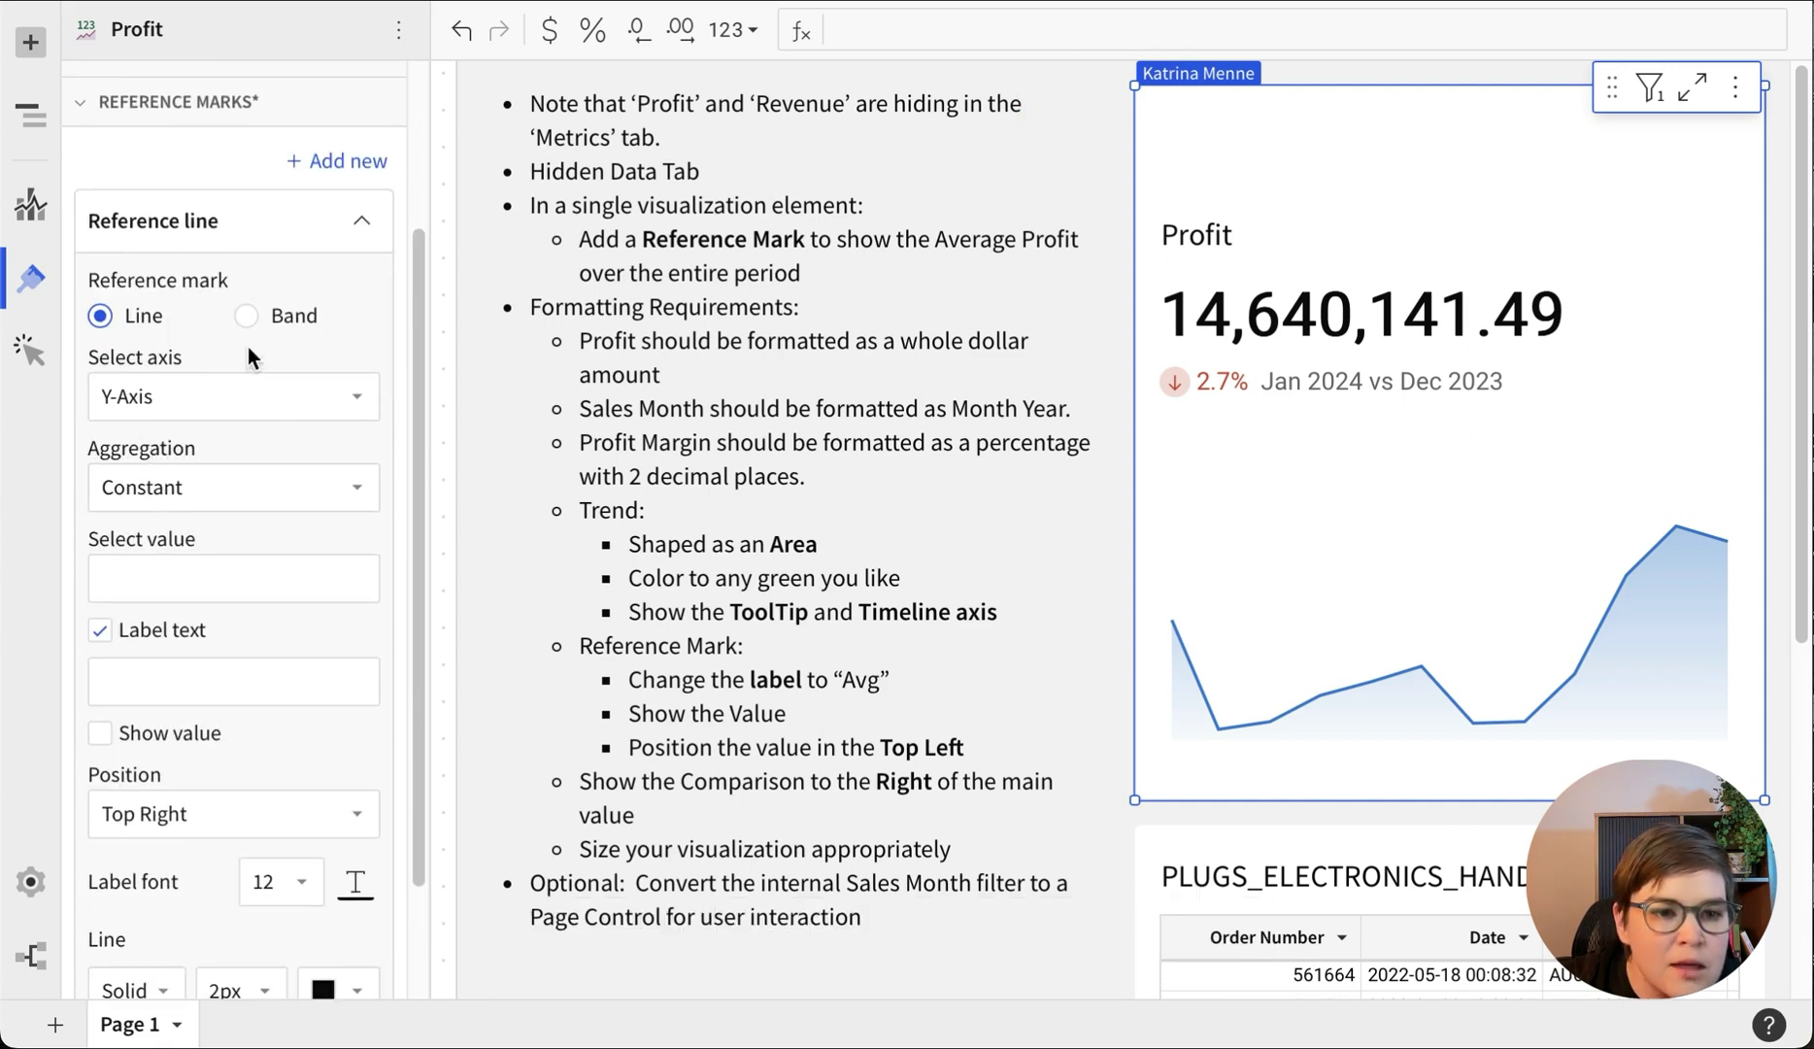
click(203, 481)
click(166, 643)
click(287, 577)
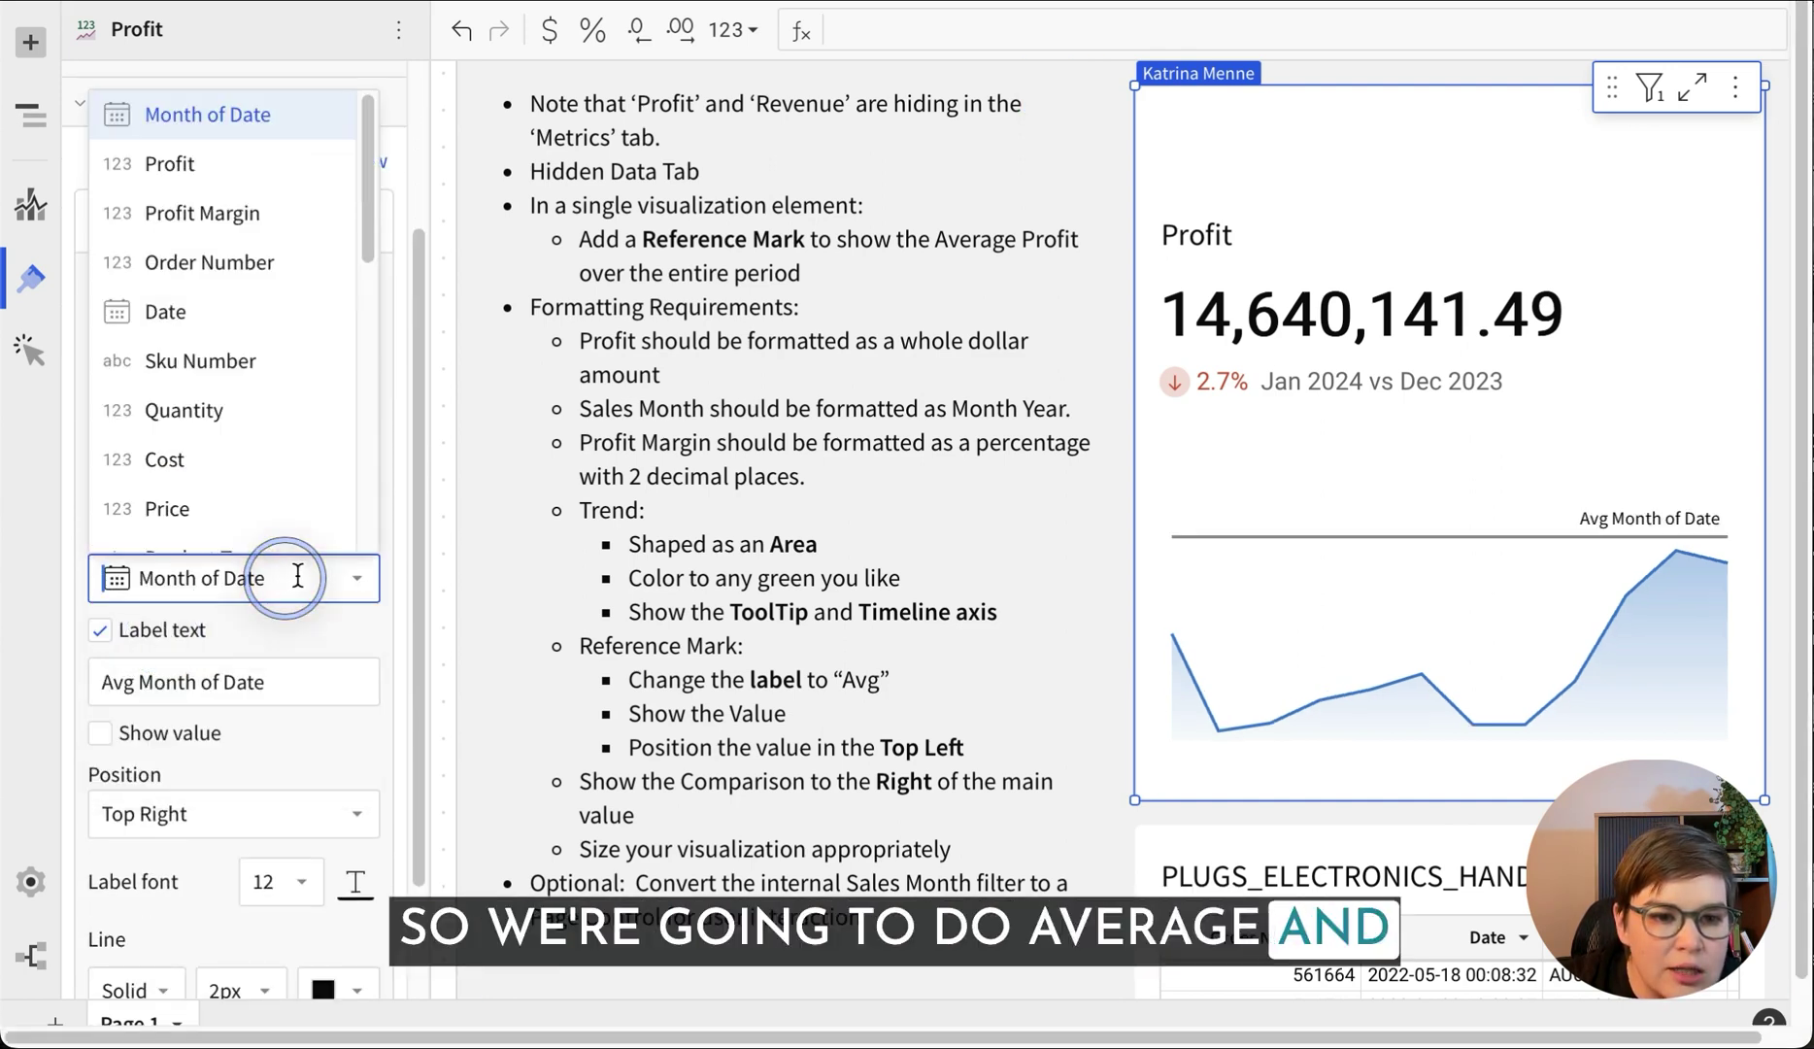
scroll(173, 180, down, 1)
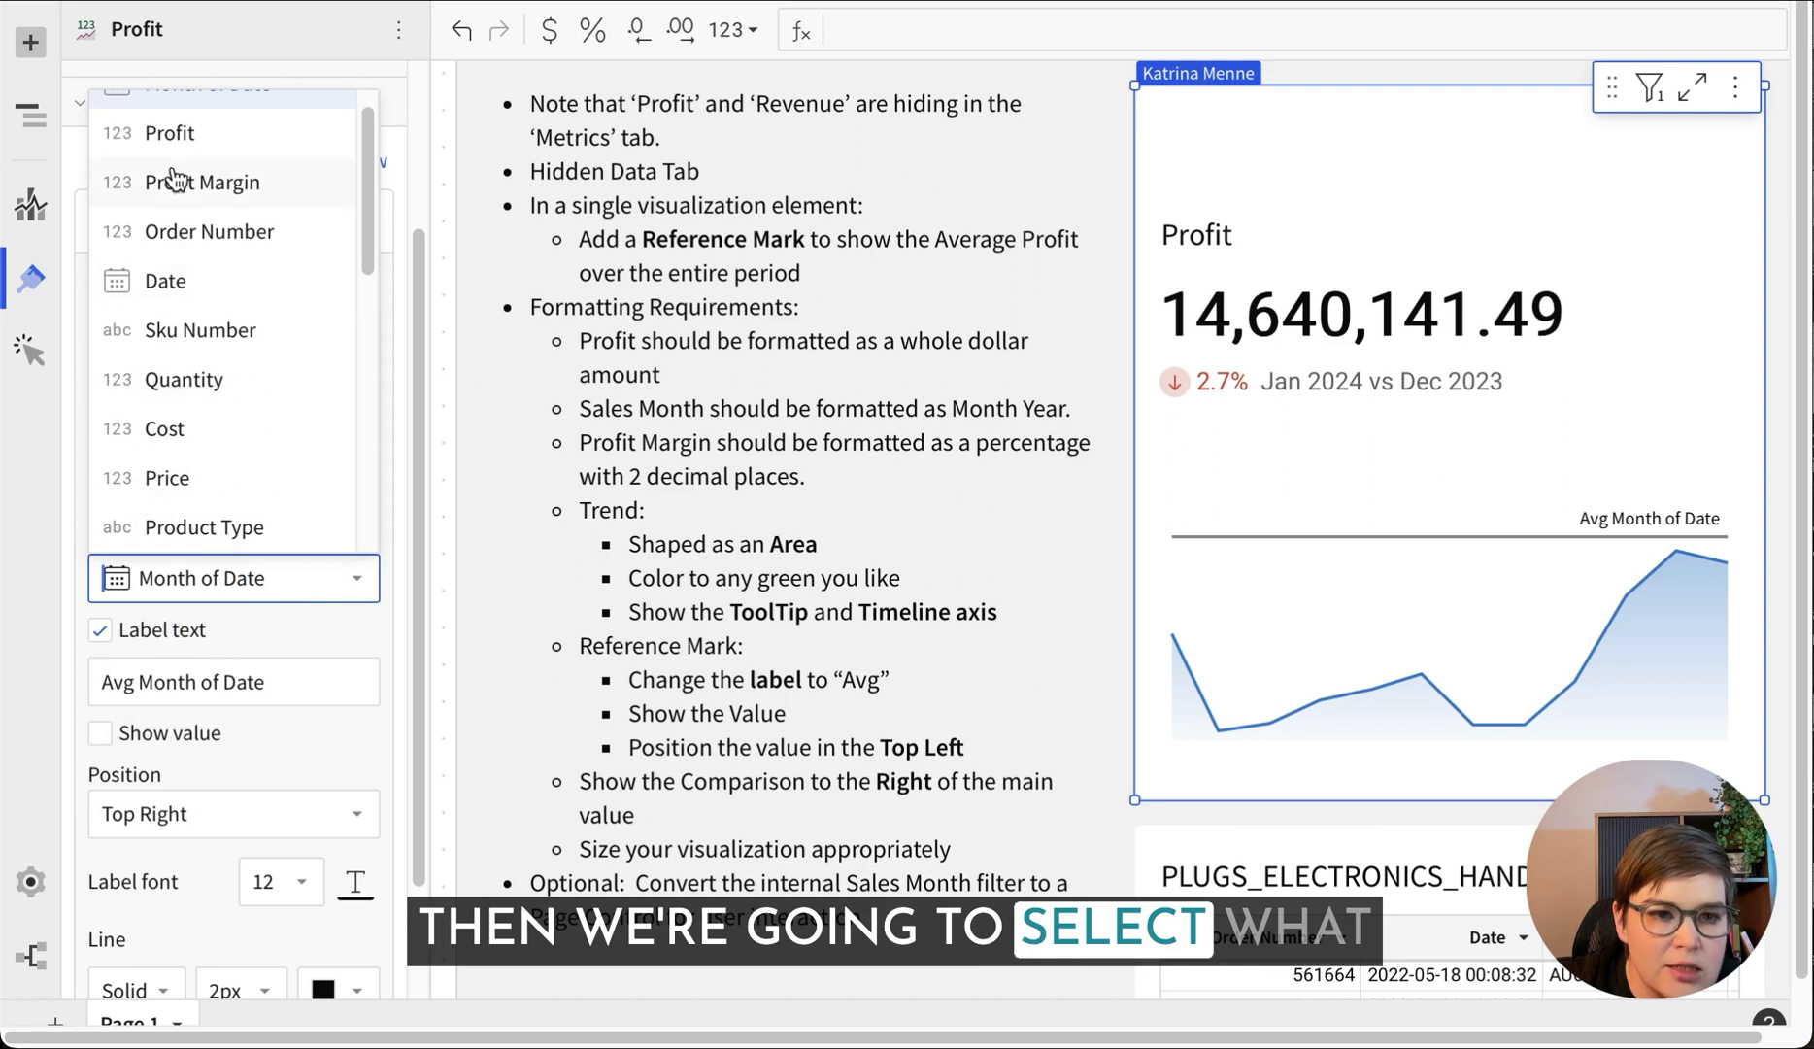
click(211, 140)
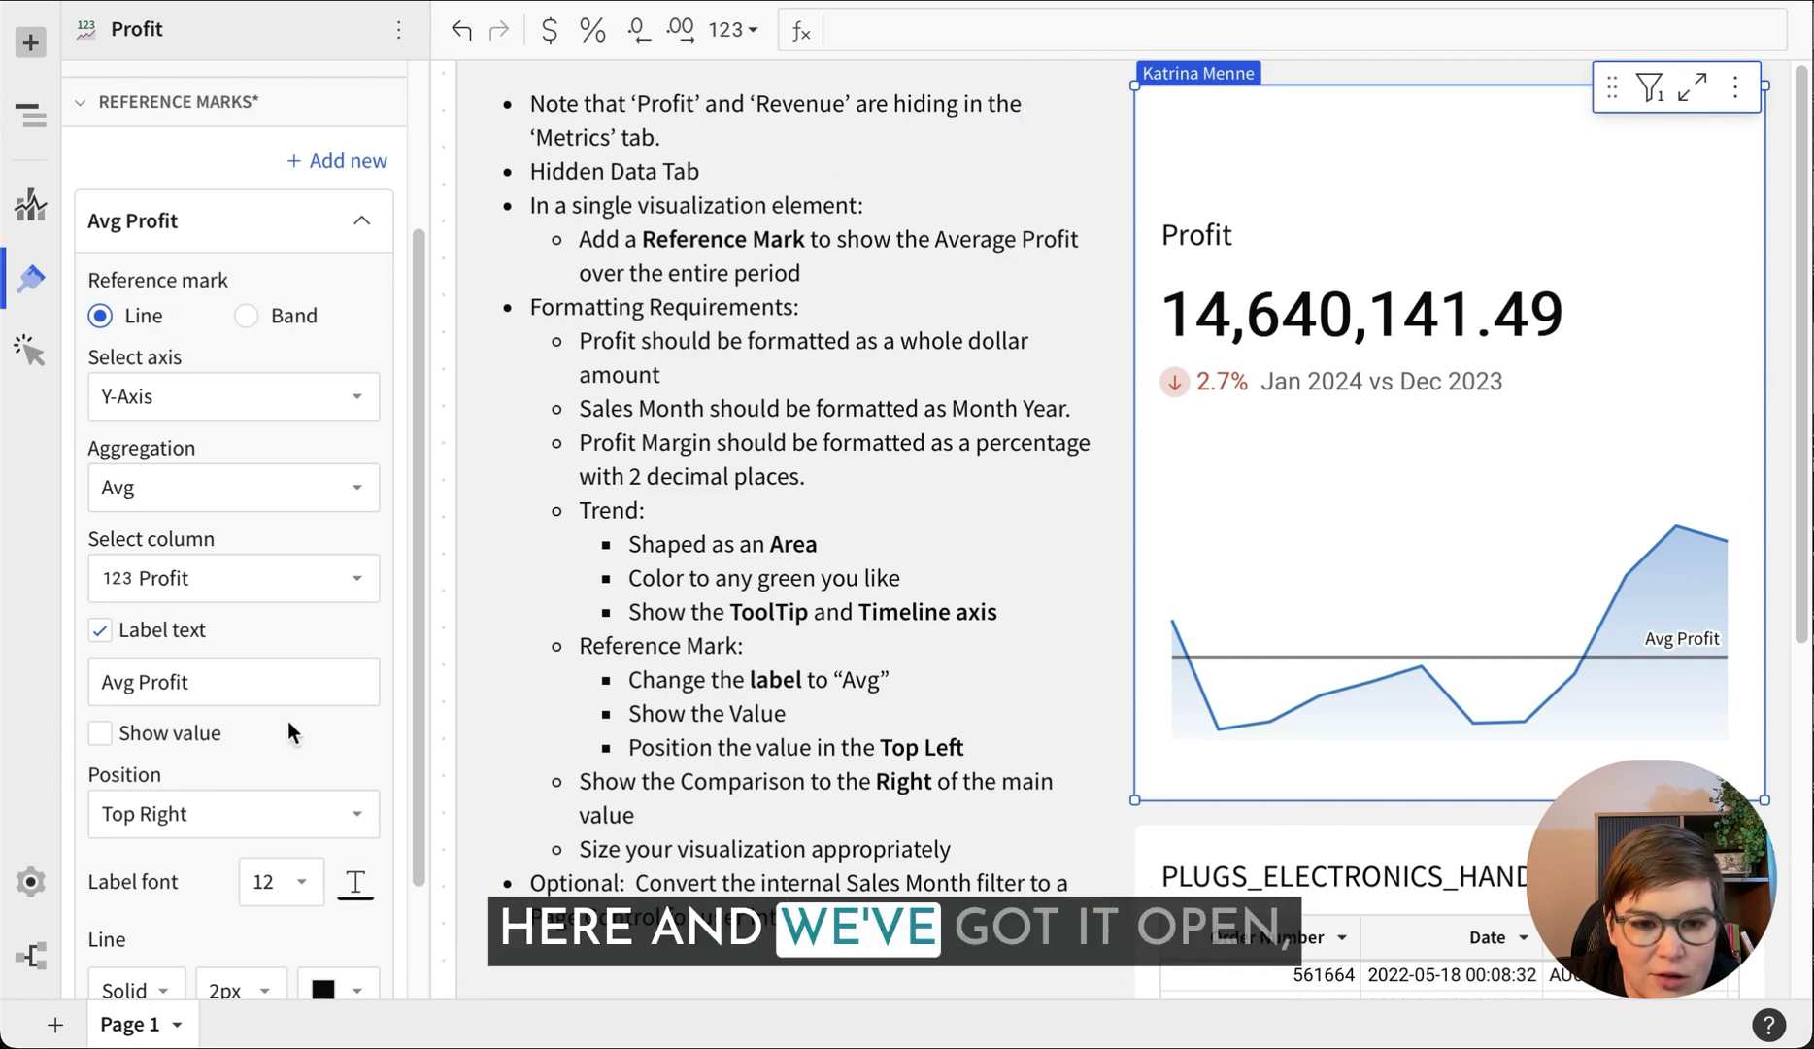
Label the reference line 'Avg', show its value, and position the label Top Left
click(260, 673)
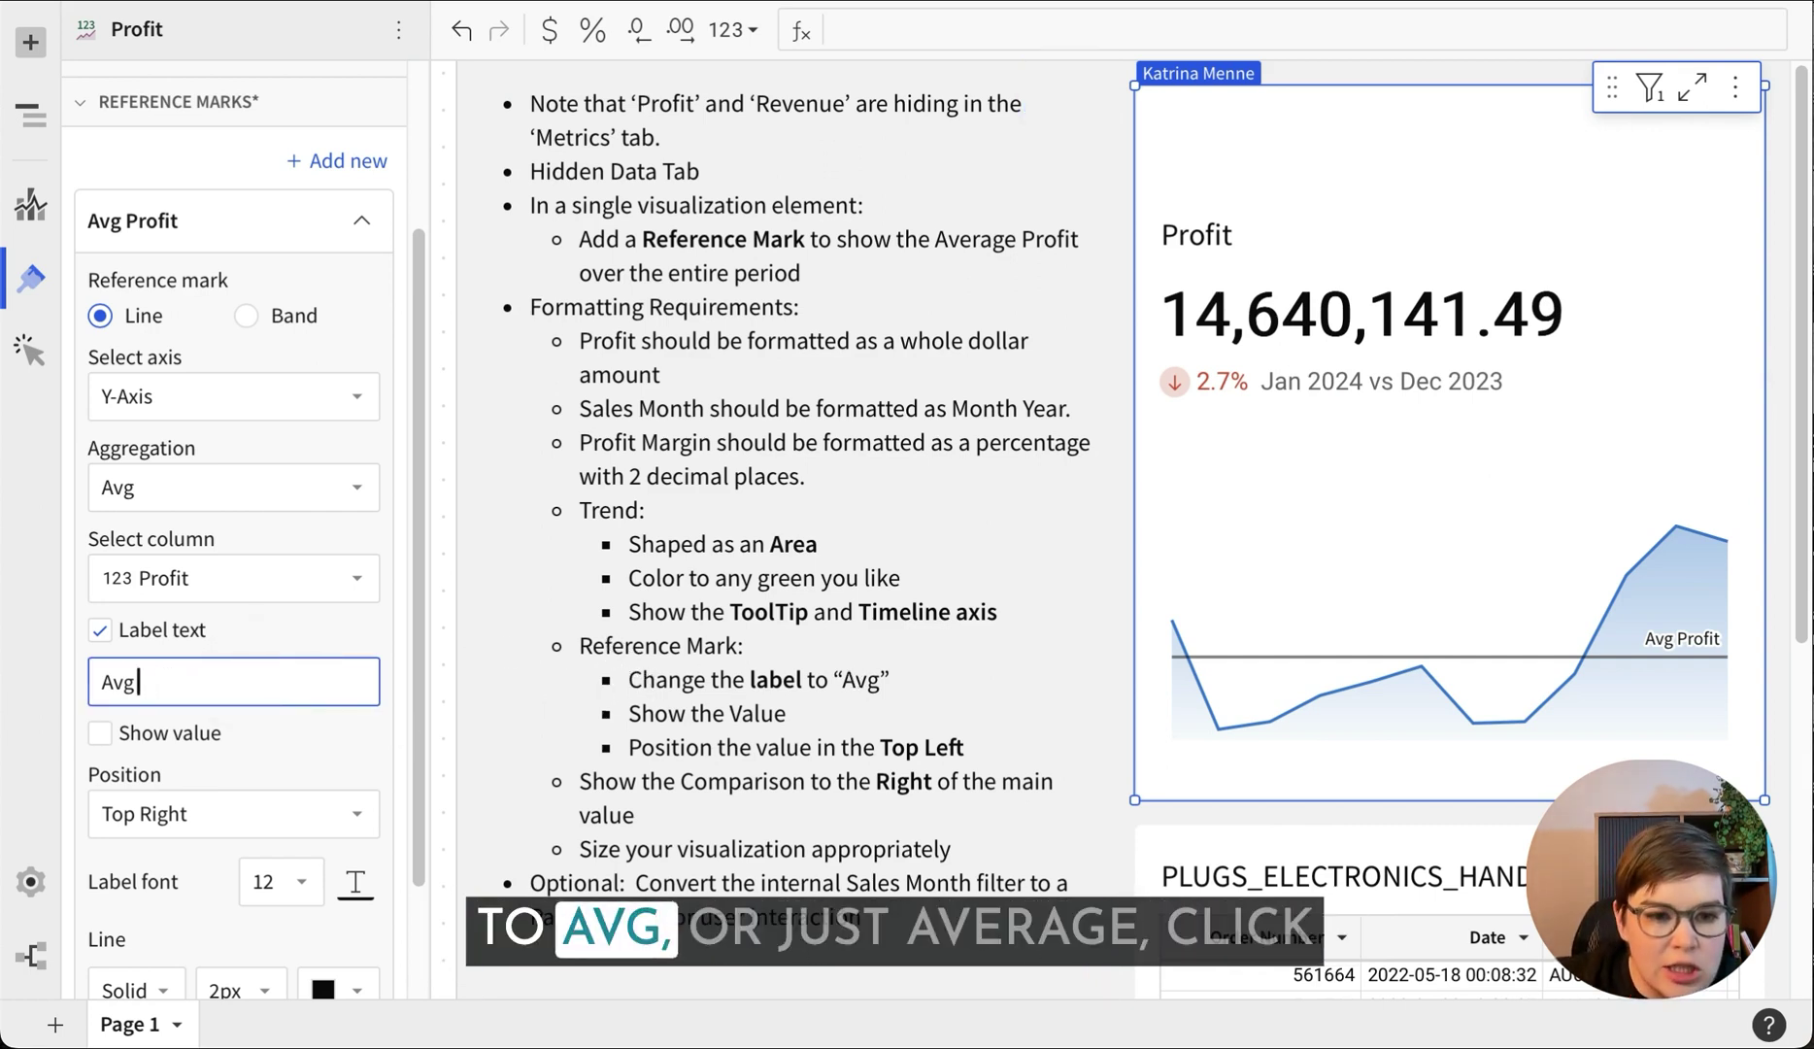
click(100, 735)
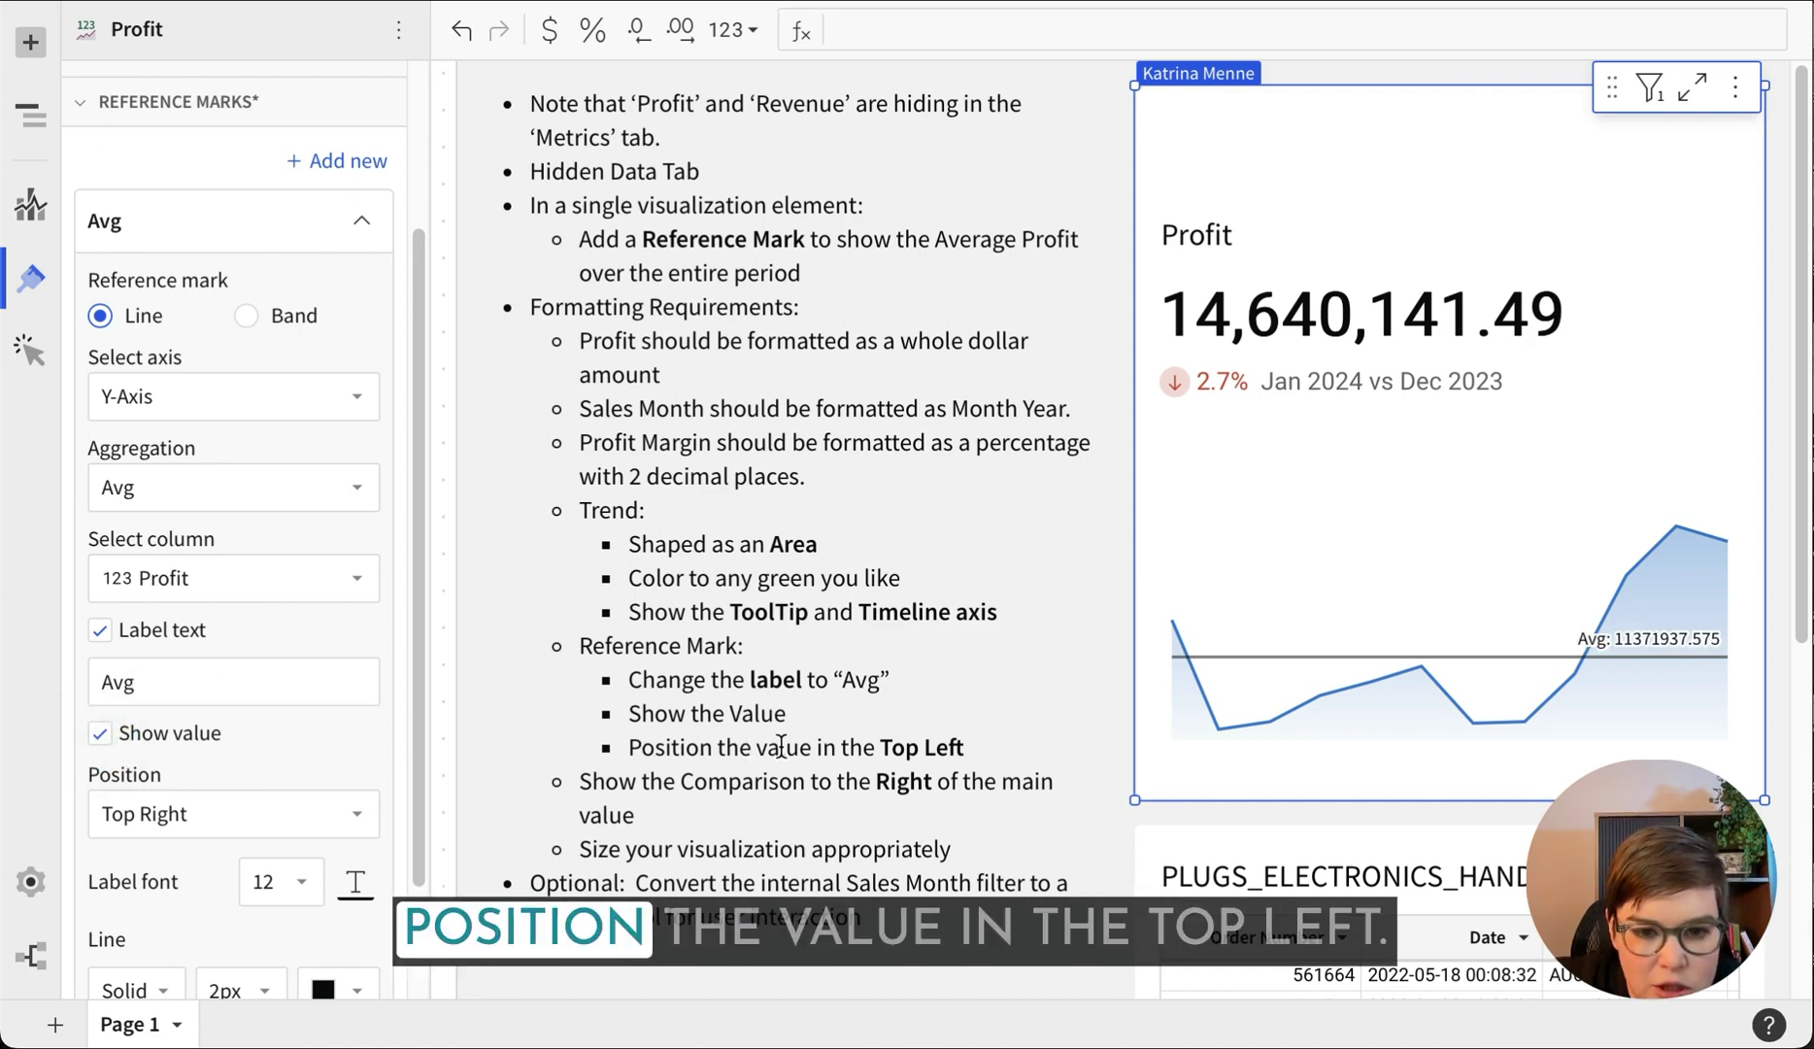
scroll(240, 819, down, 1)
scroll(240, 811, down, 3)
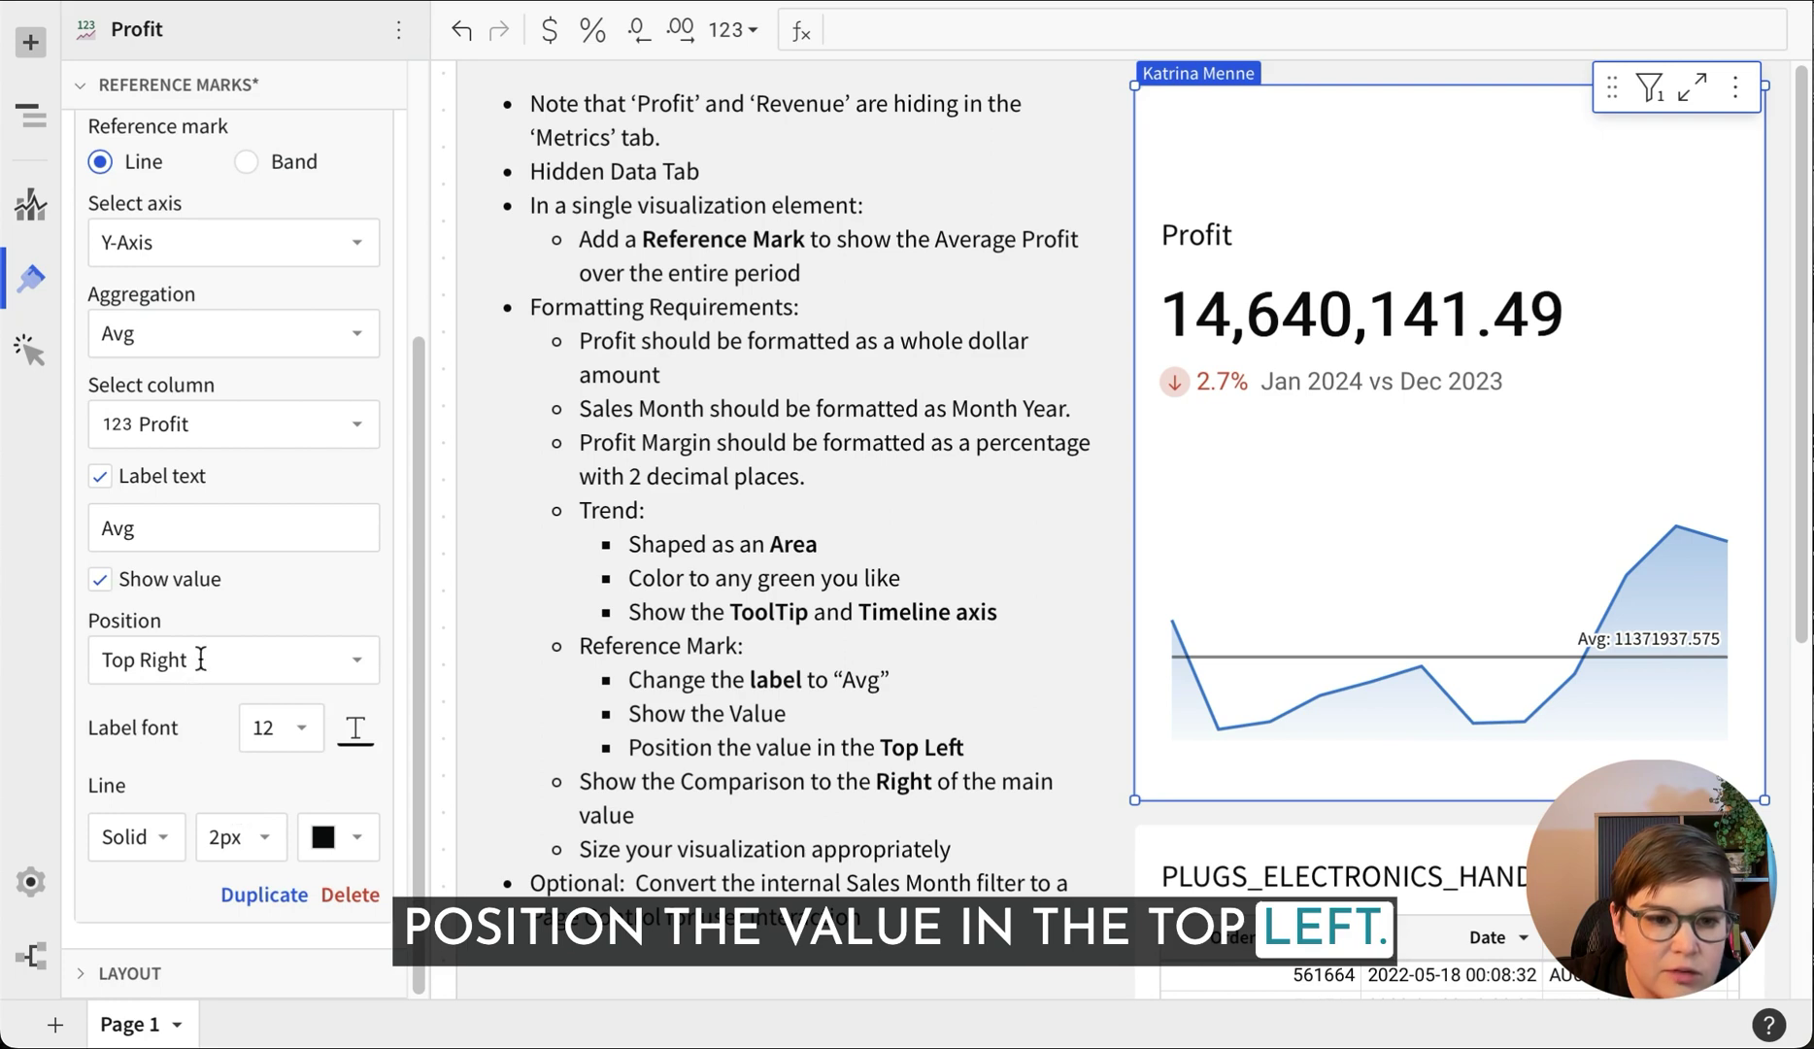
click(122, 659)
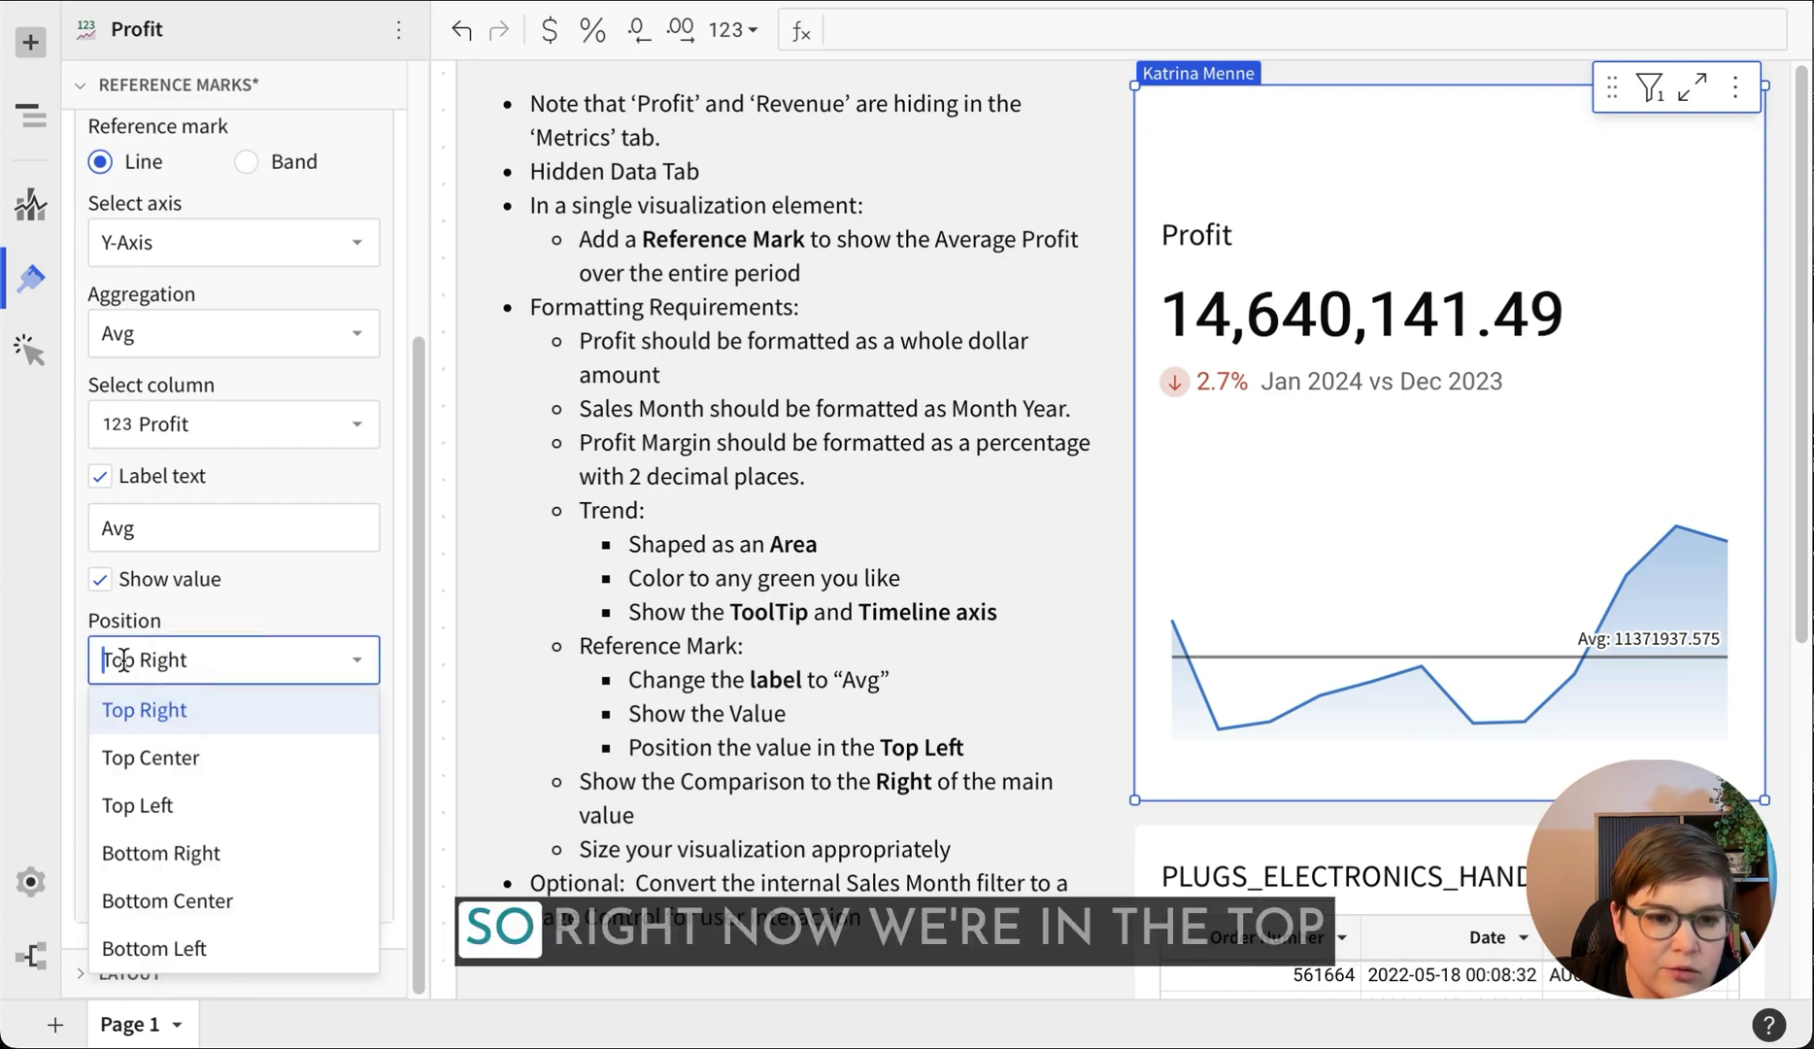
click(226, 824)
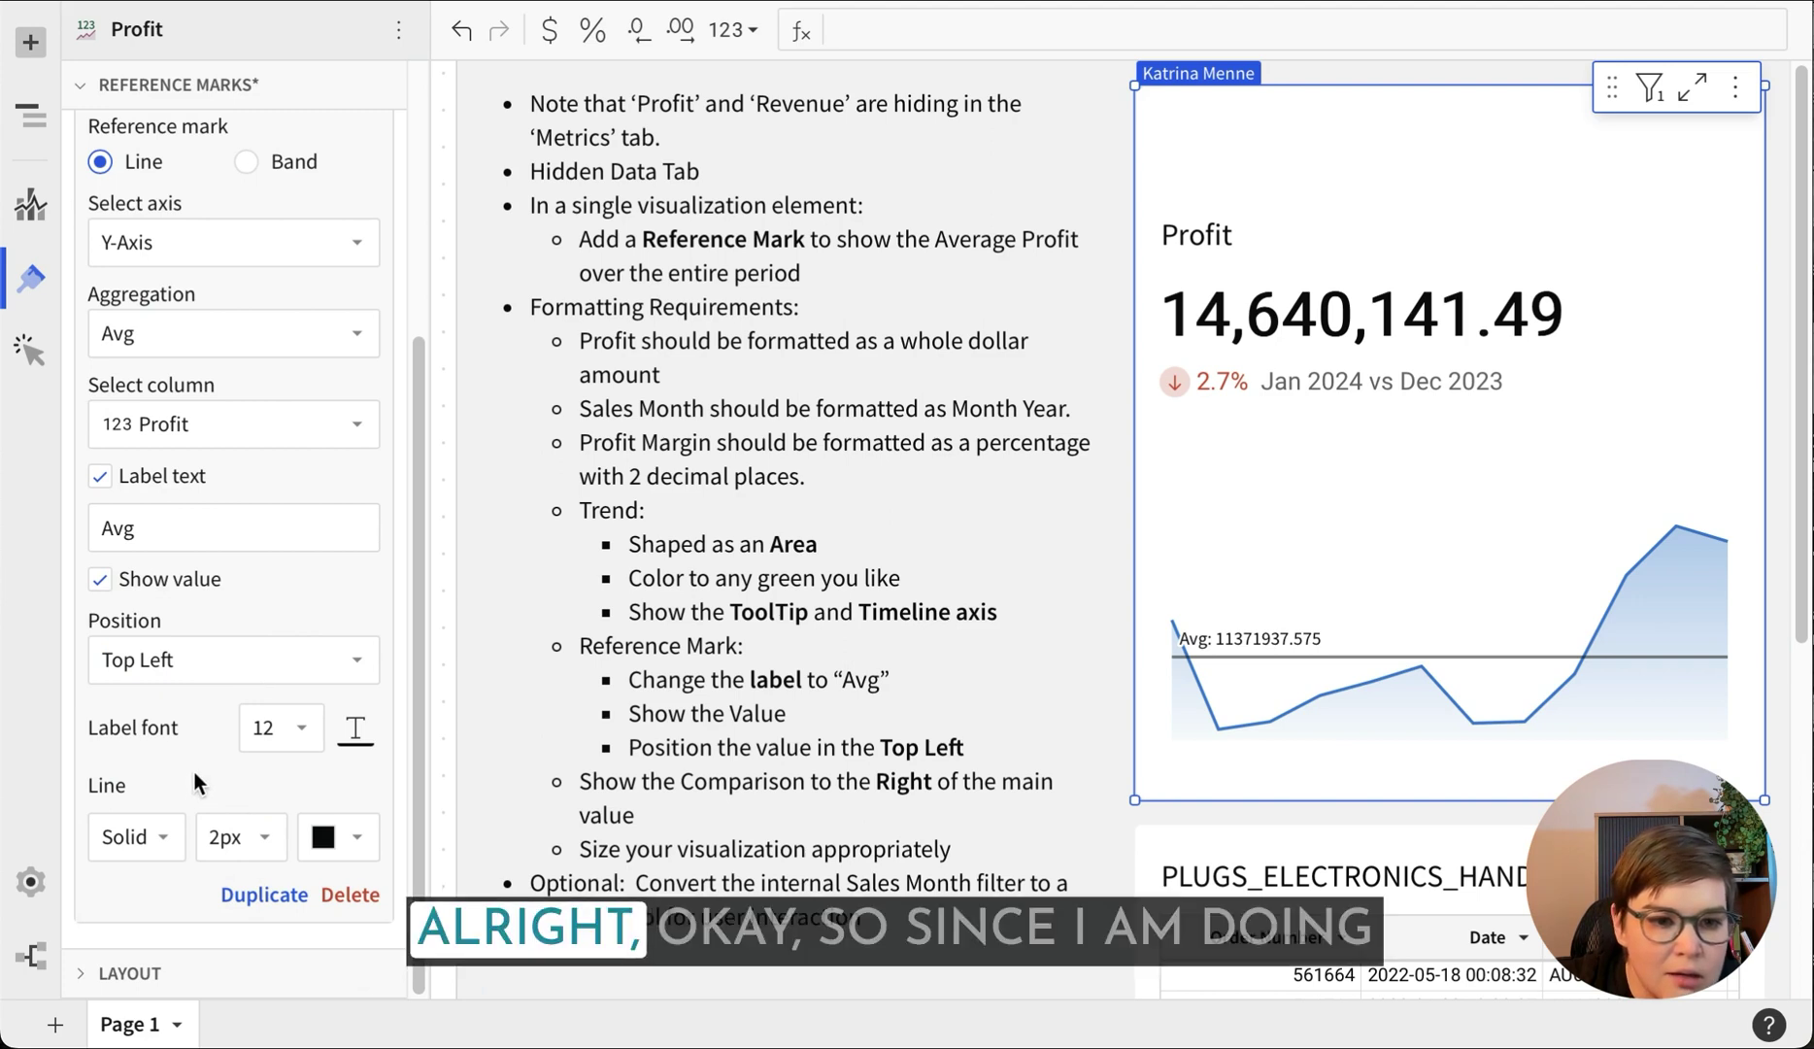
scroll(190, 768, up, 1)
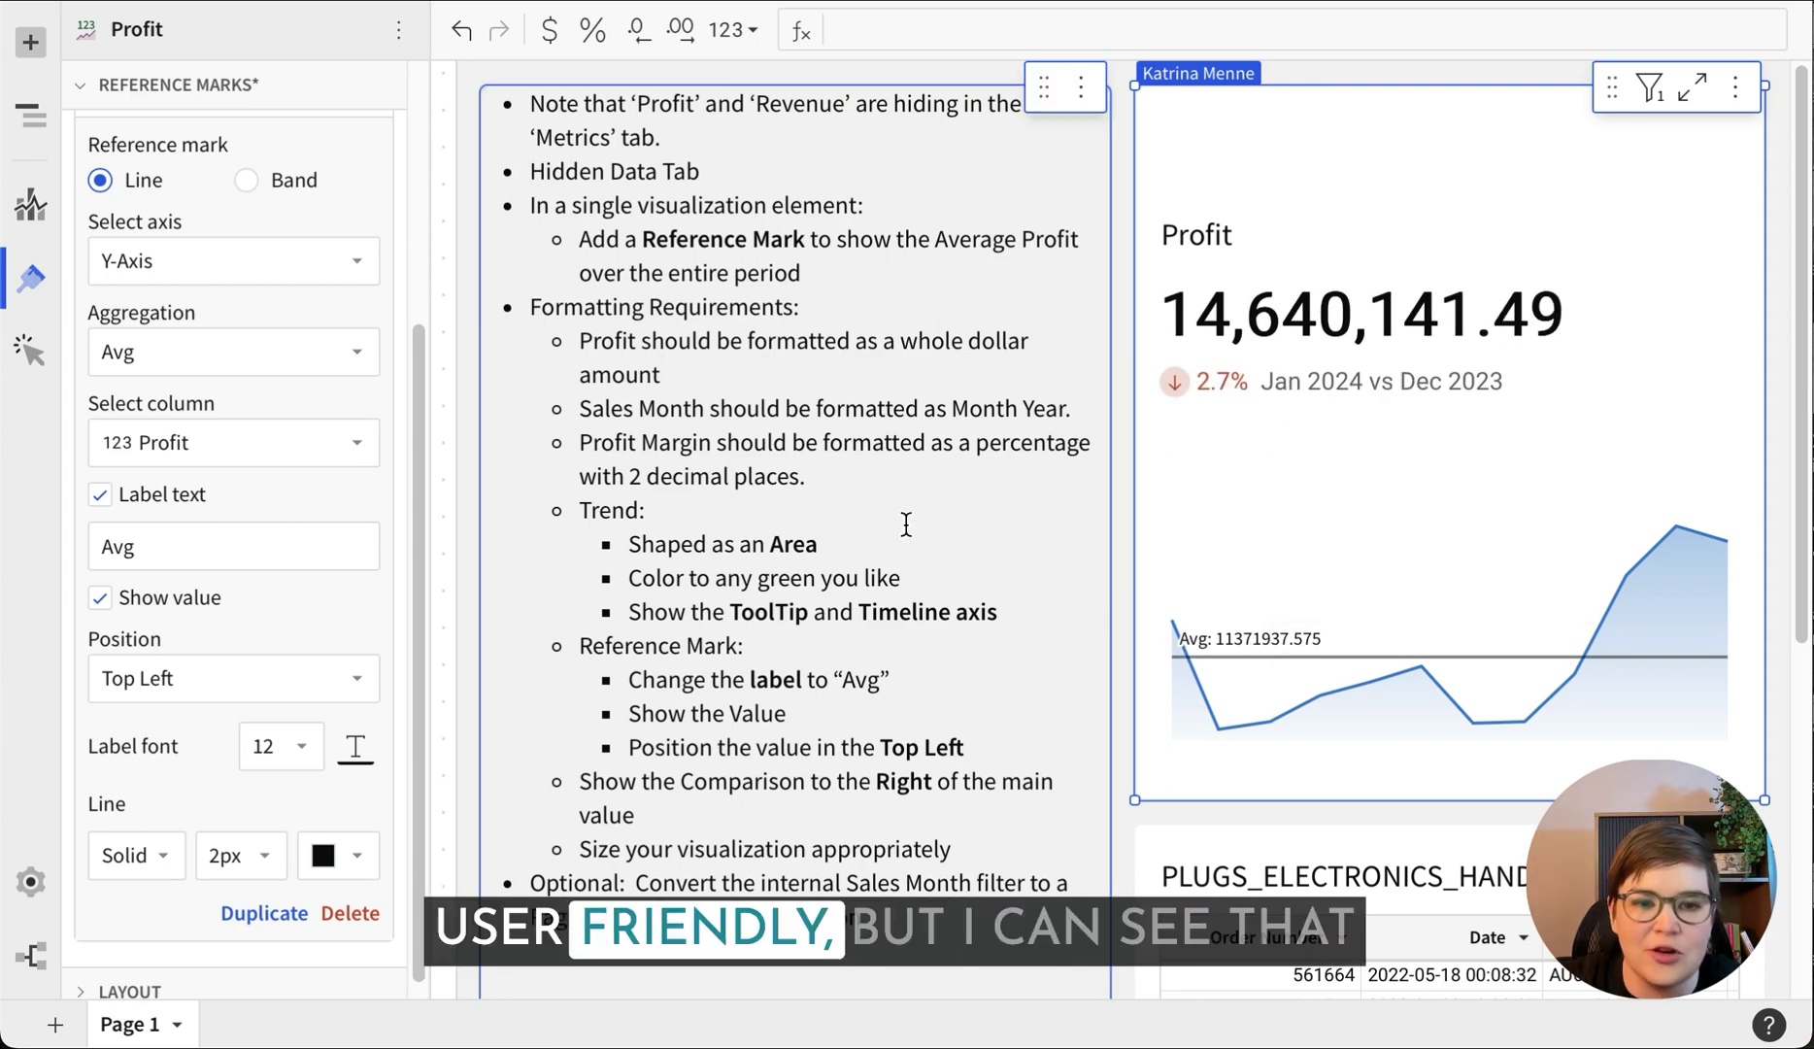
Delete the completed Reference Mark bullets from the notes
drag(586, 335, 668, 367)
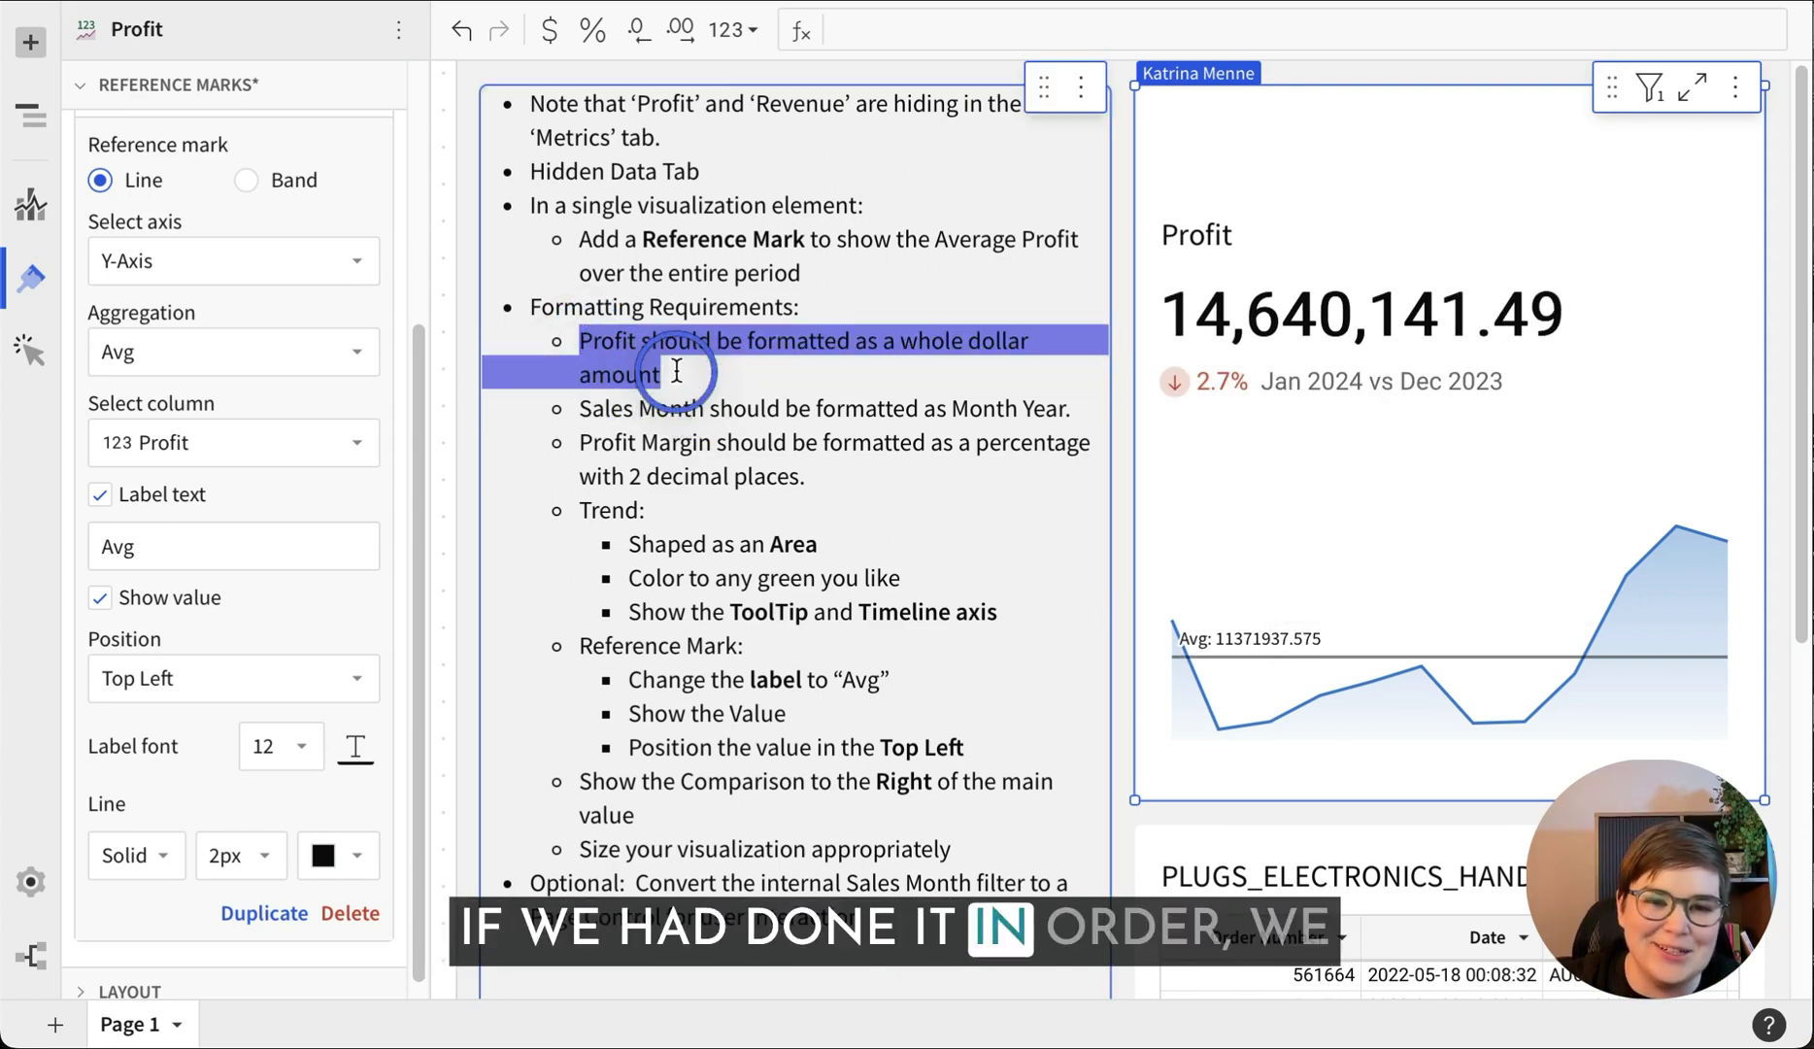
click(891, 674)
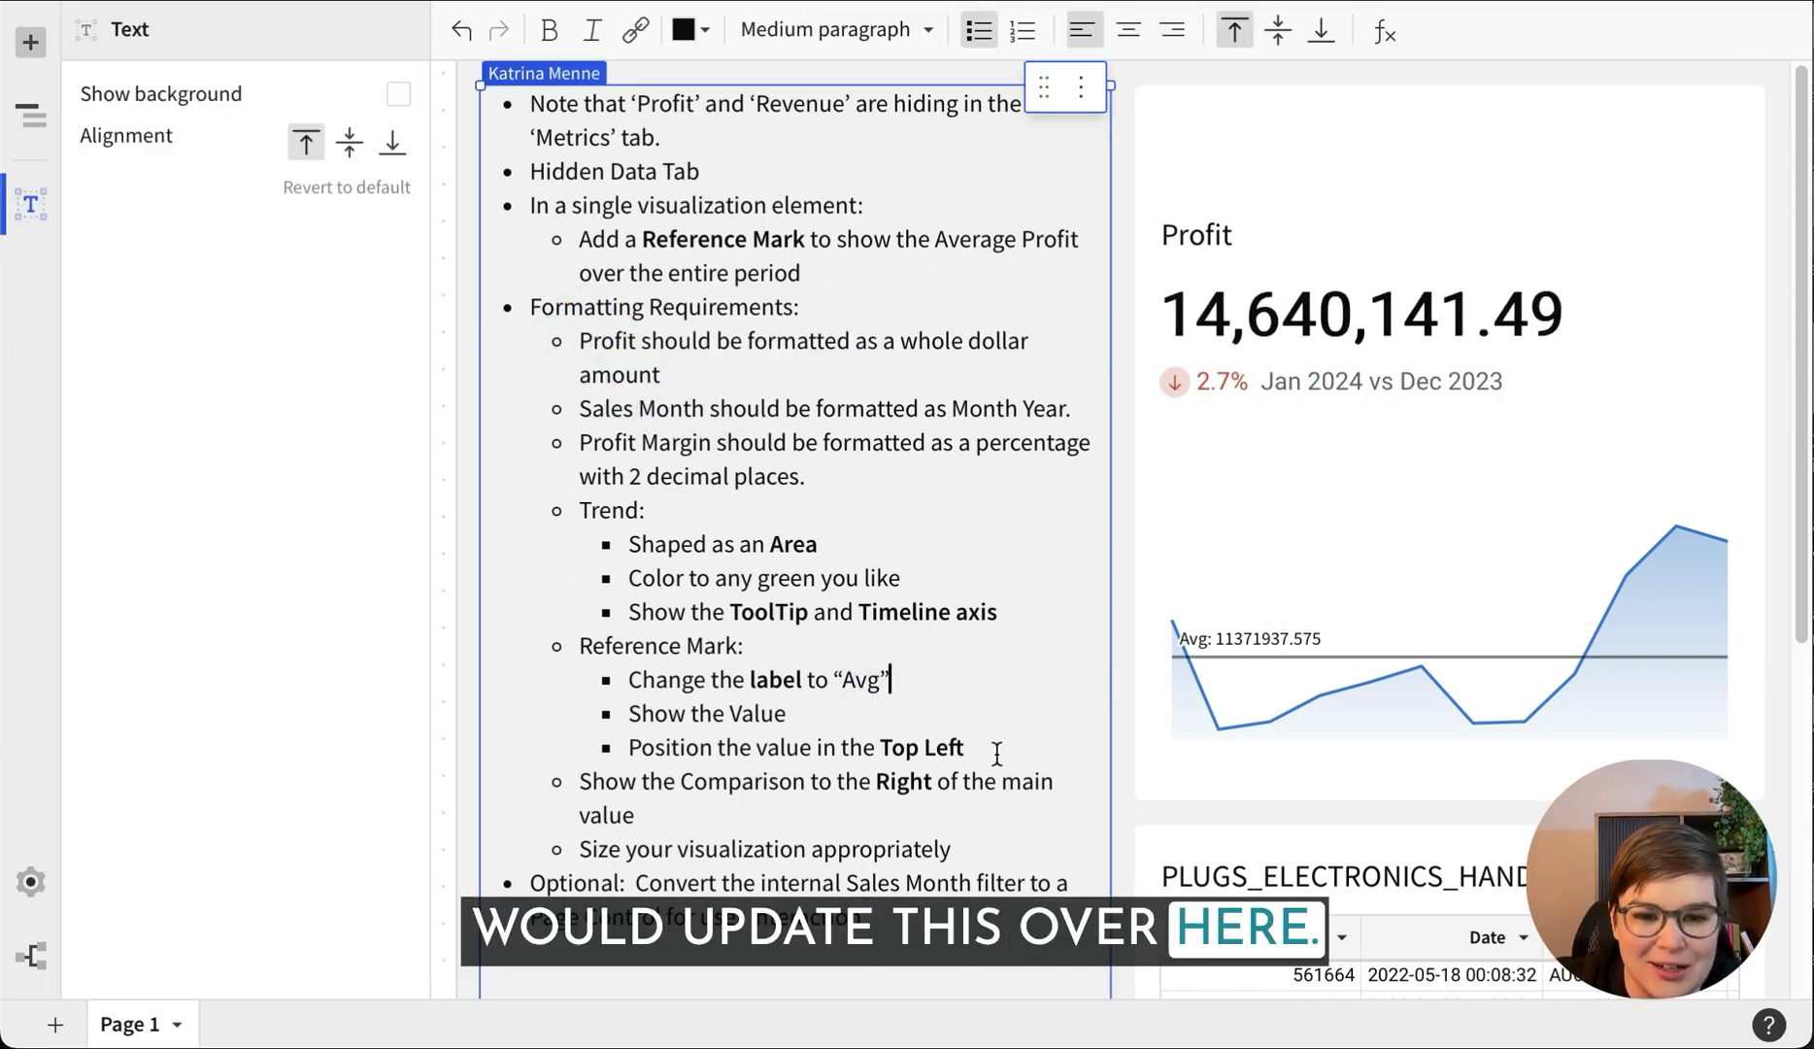
drag(998, 761, 564, 641)
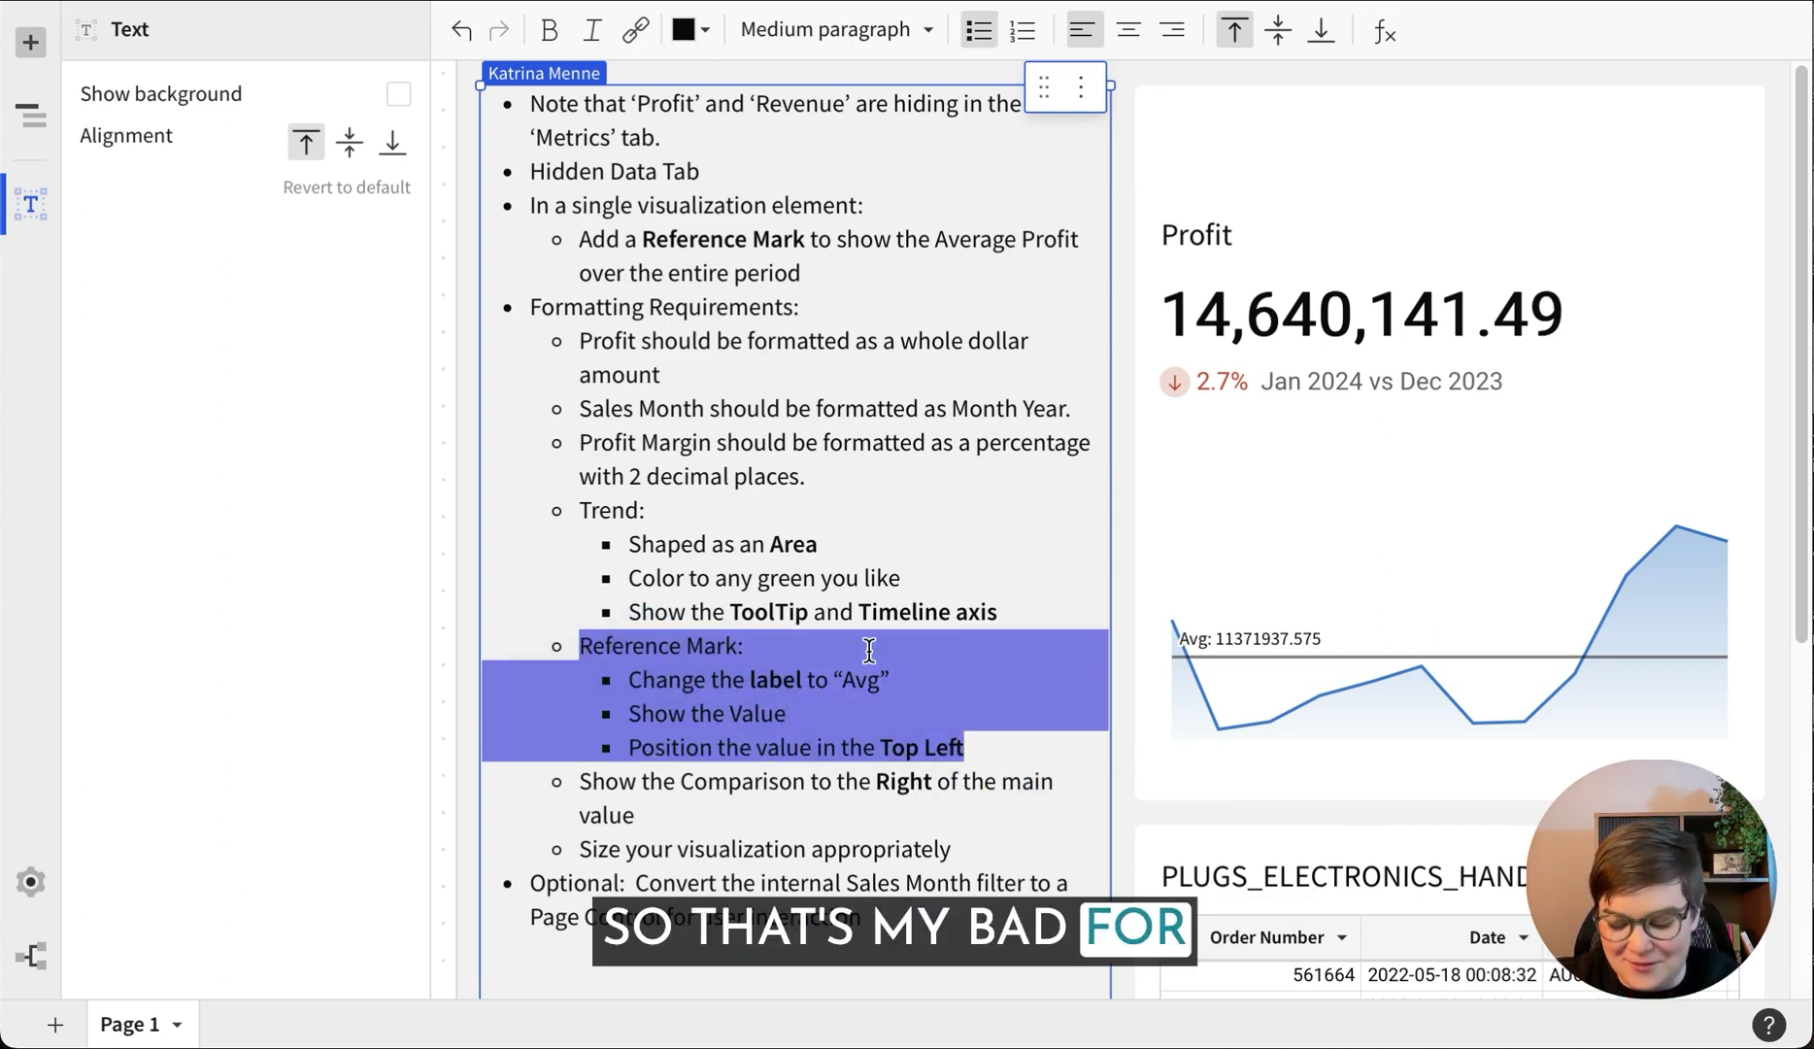
key(BackSpace)
click(1306, 452)
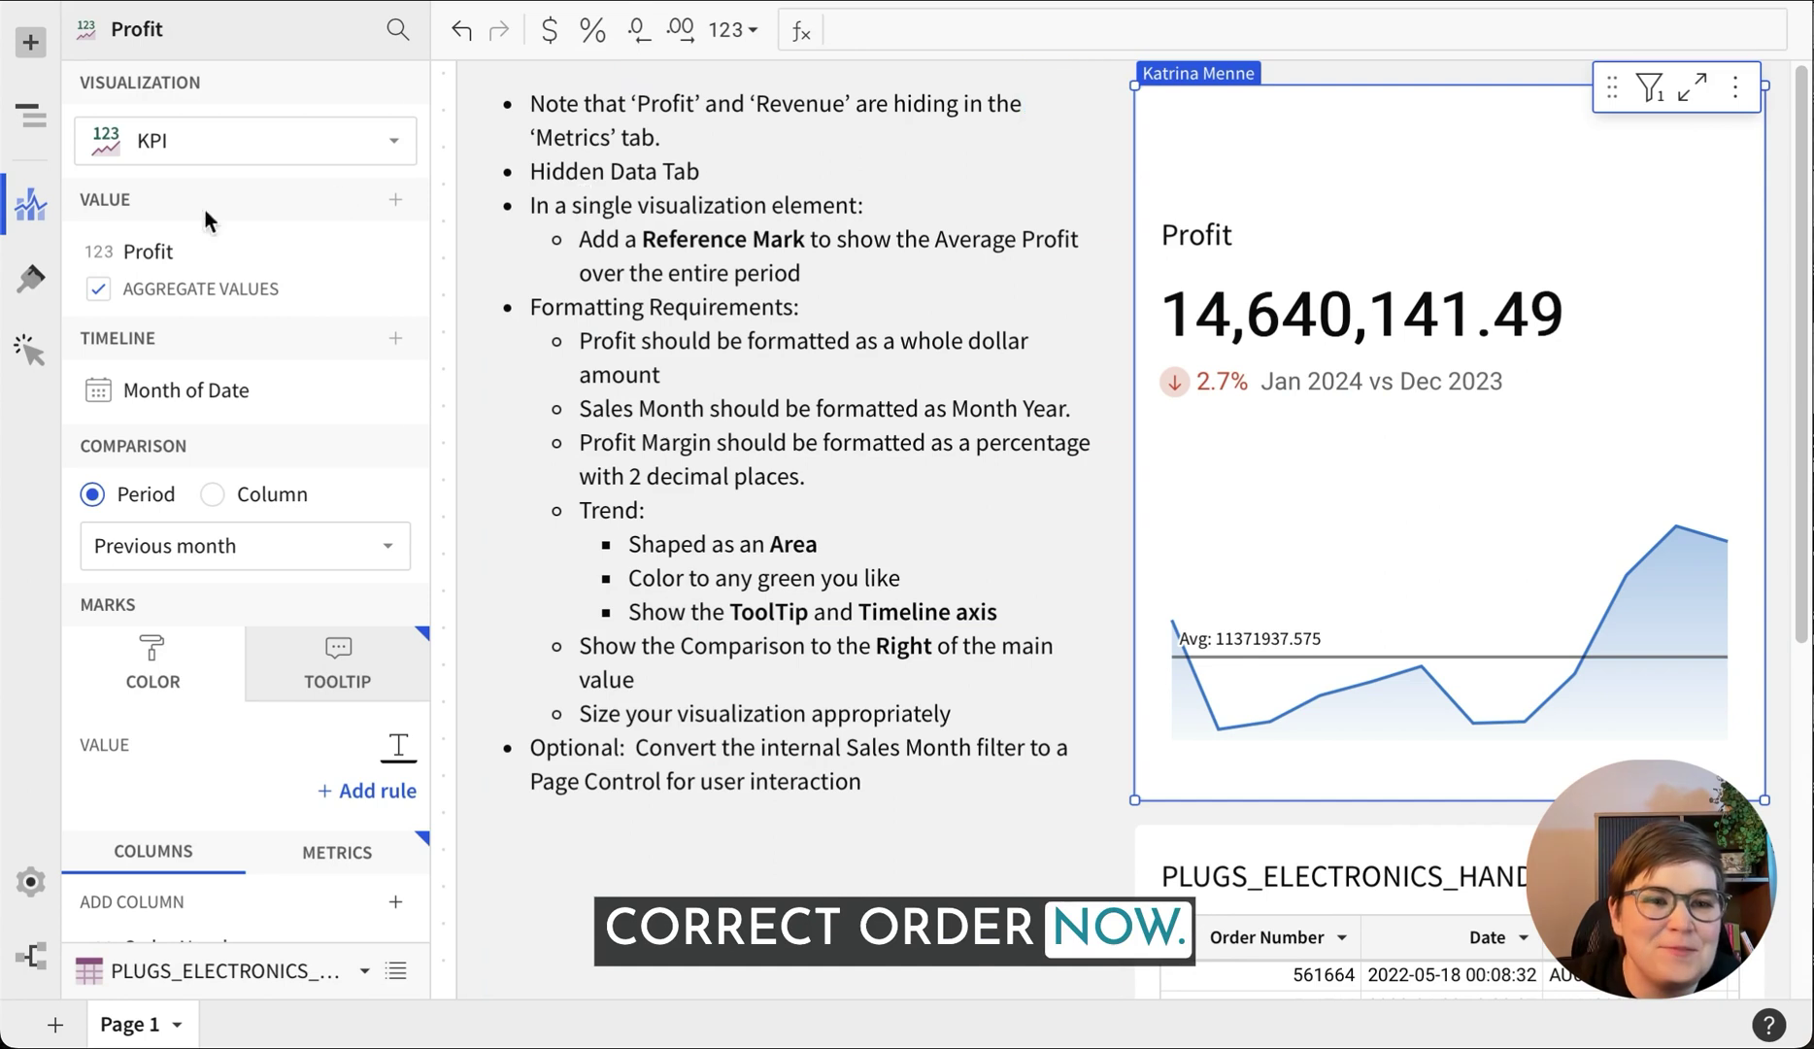
click(689, 371)
Format Profit as whole-dollar currency, showing $14,640,141 and the Avg line as $11,371,938
triple_click(688, 372)
click(1416, 208)
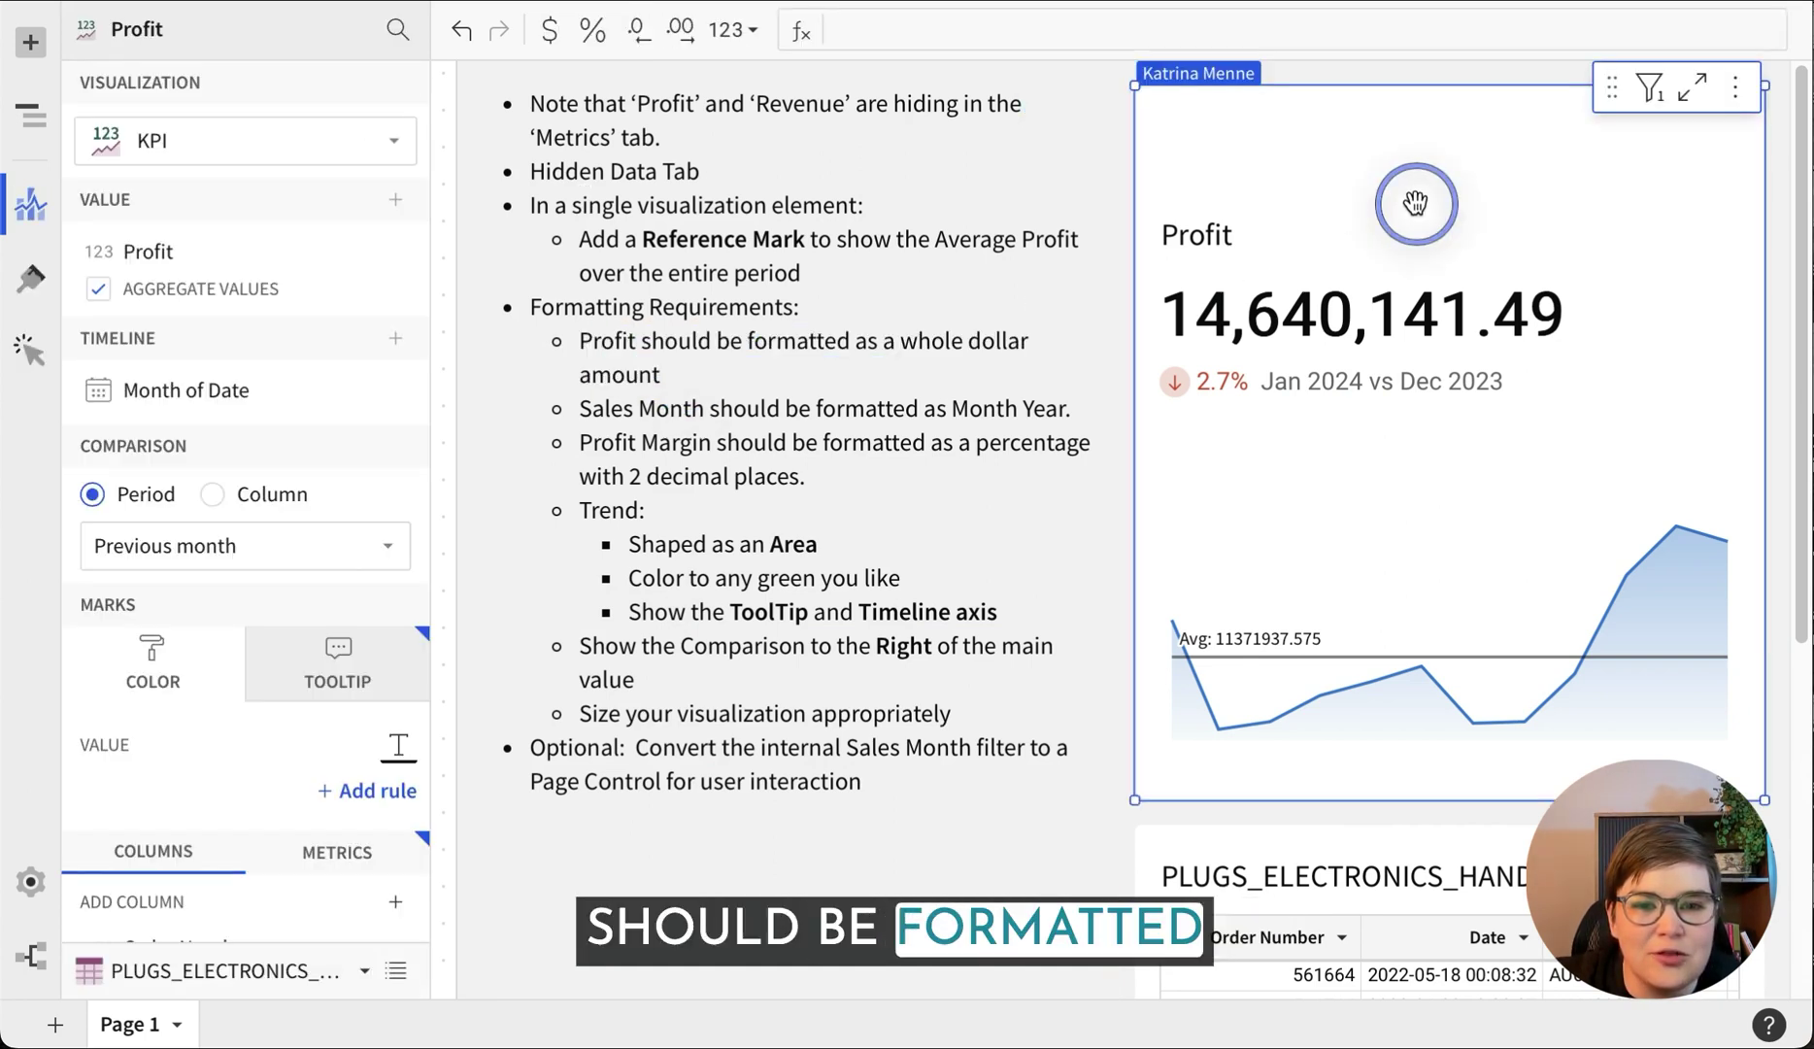
click(185, 251)
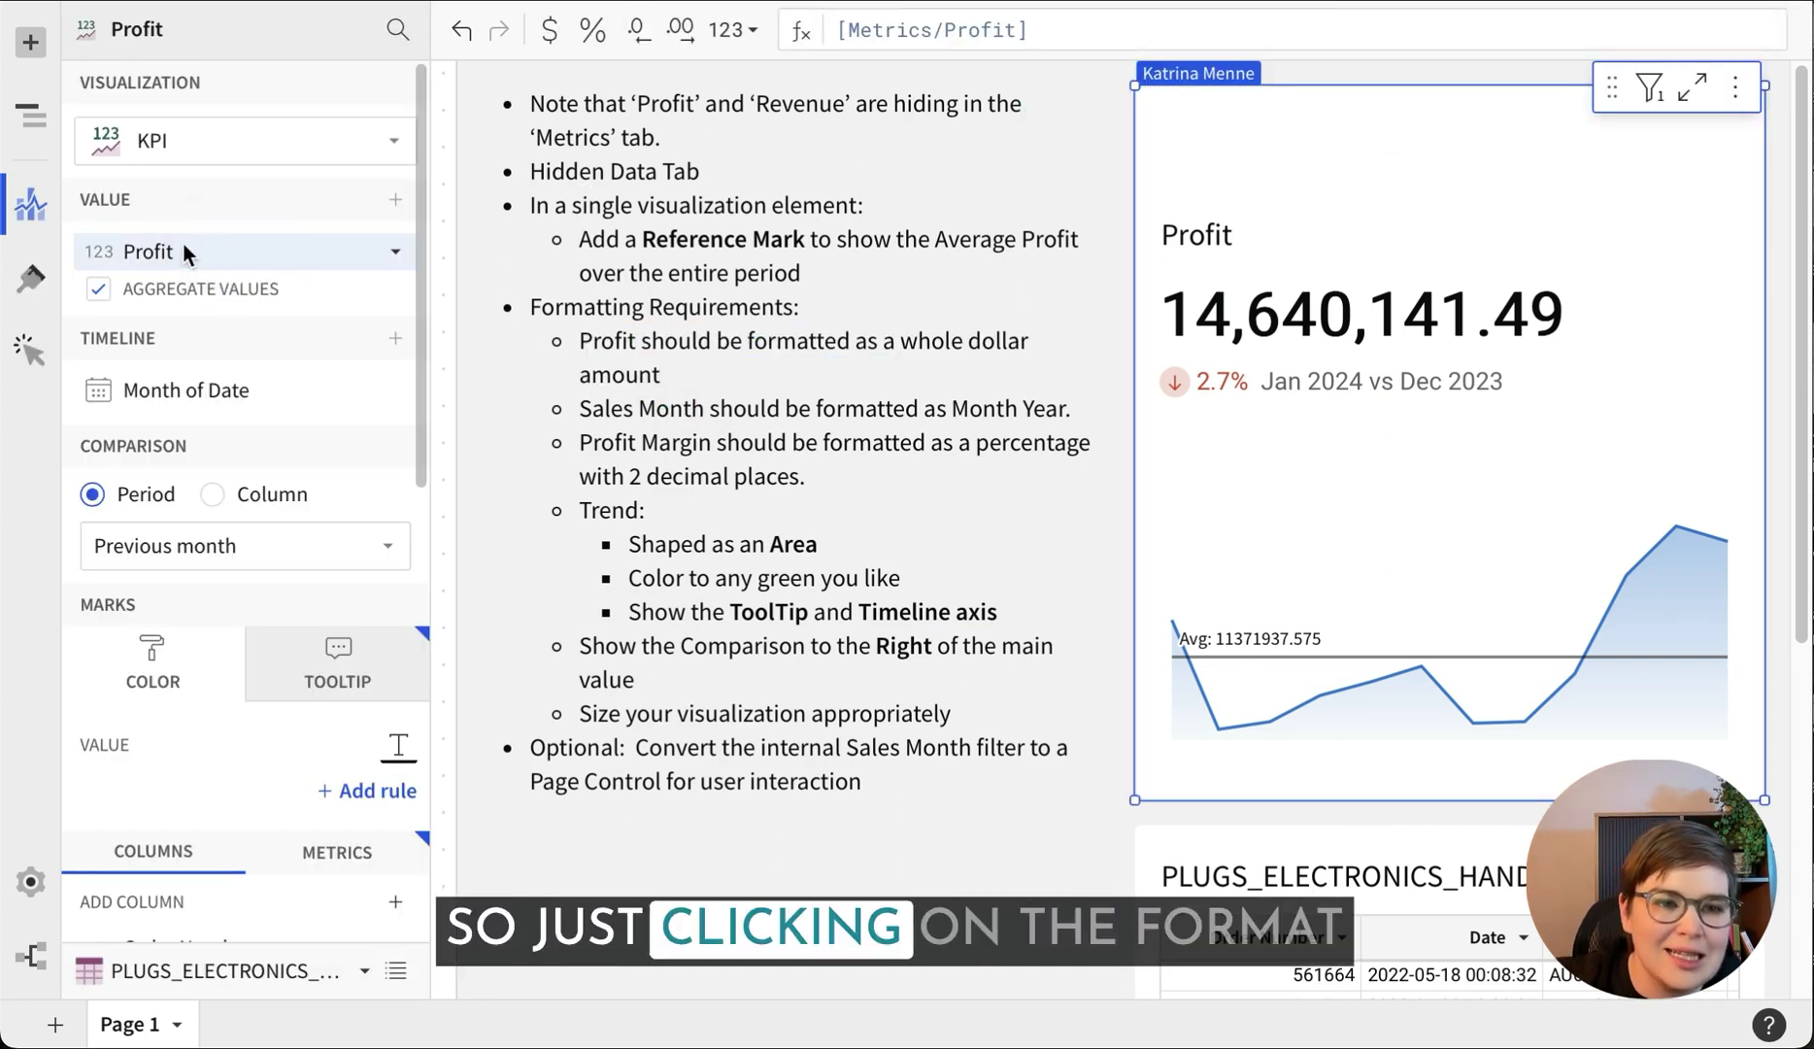
click(551, 32)
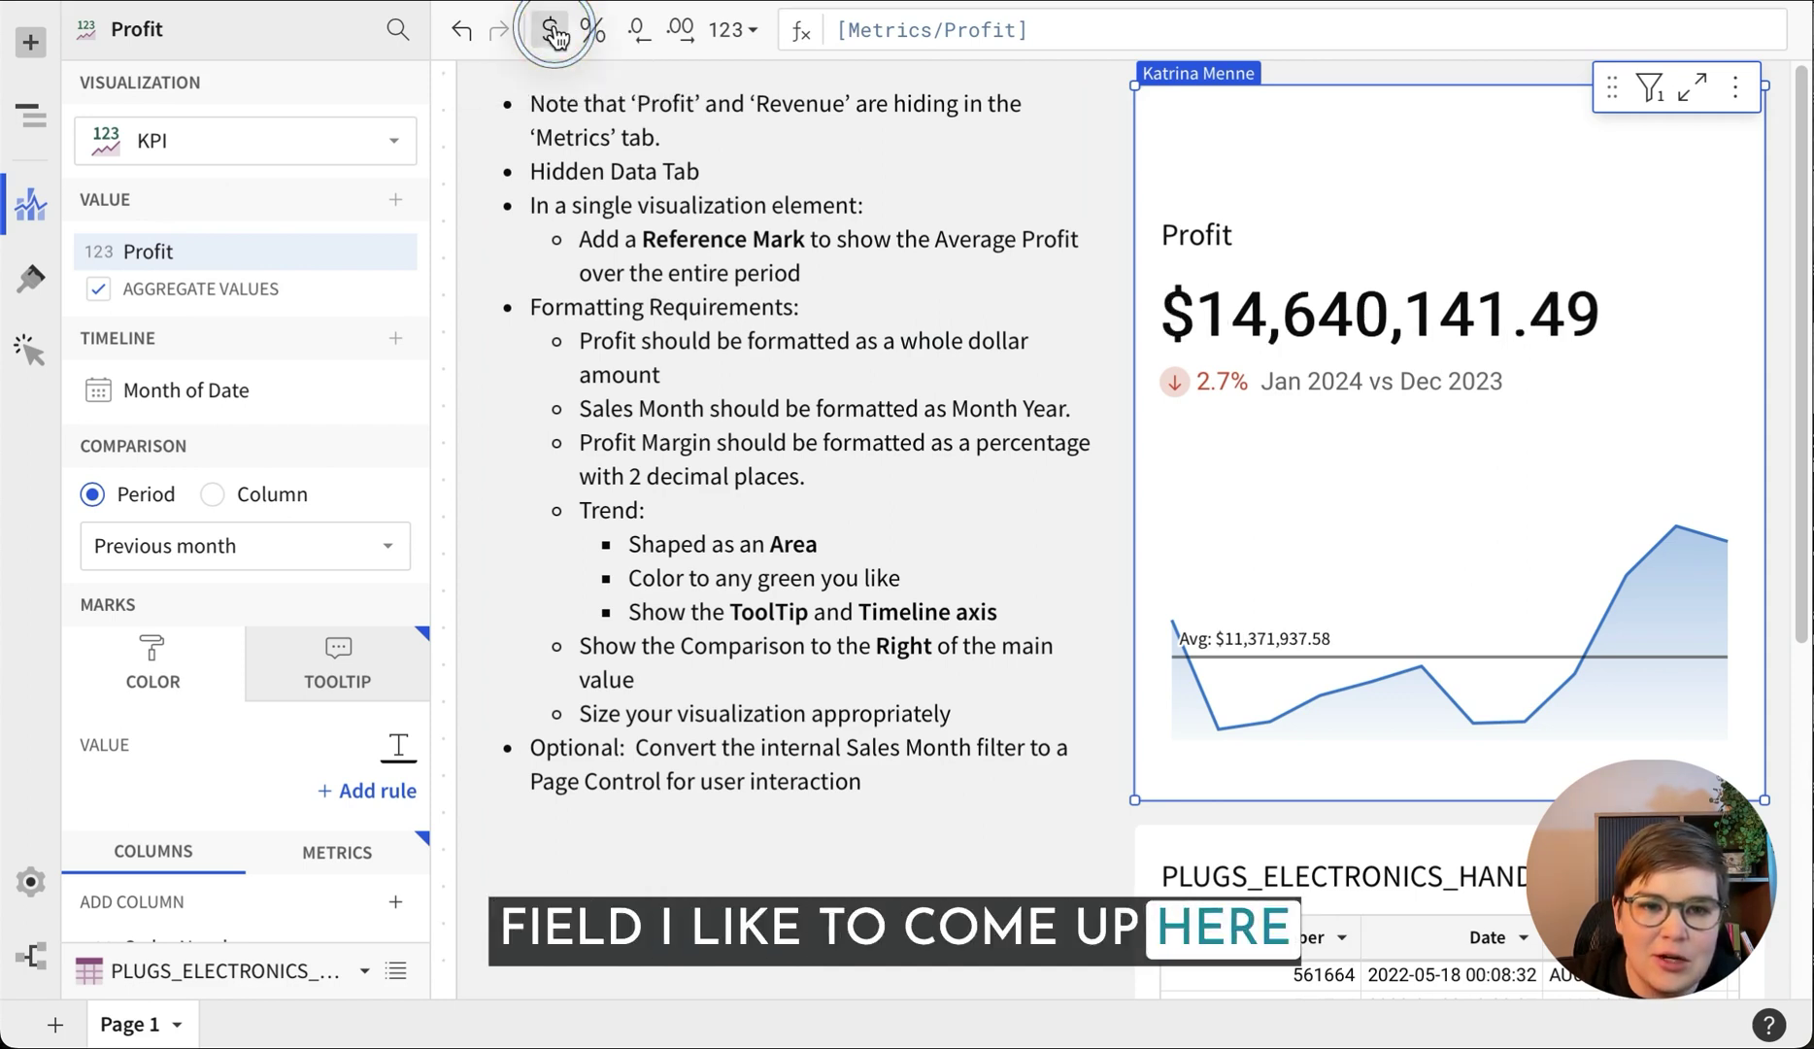
click(640, 30)
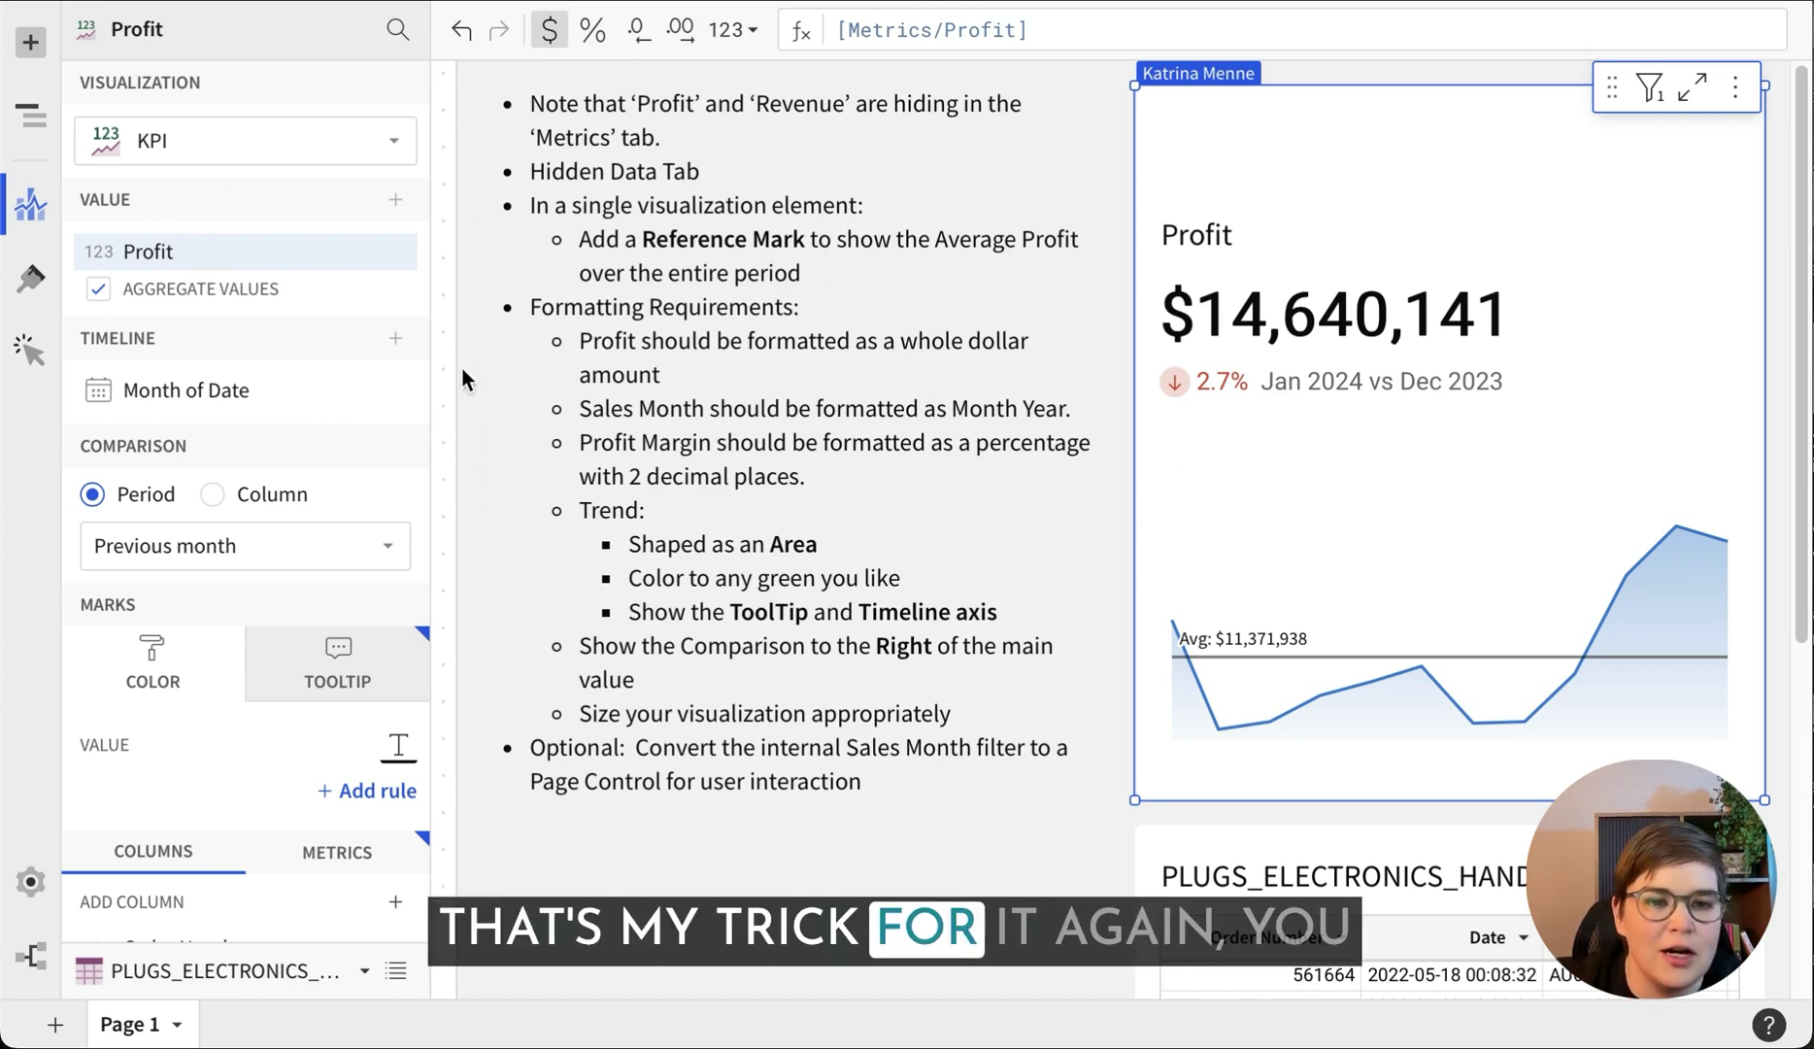
click(399, 255)
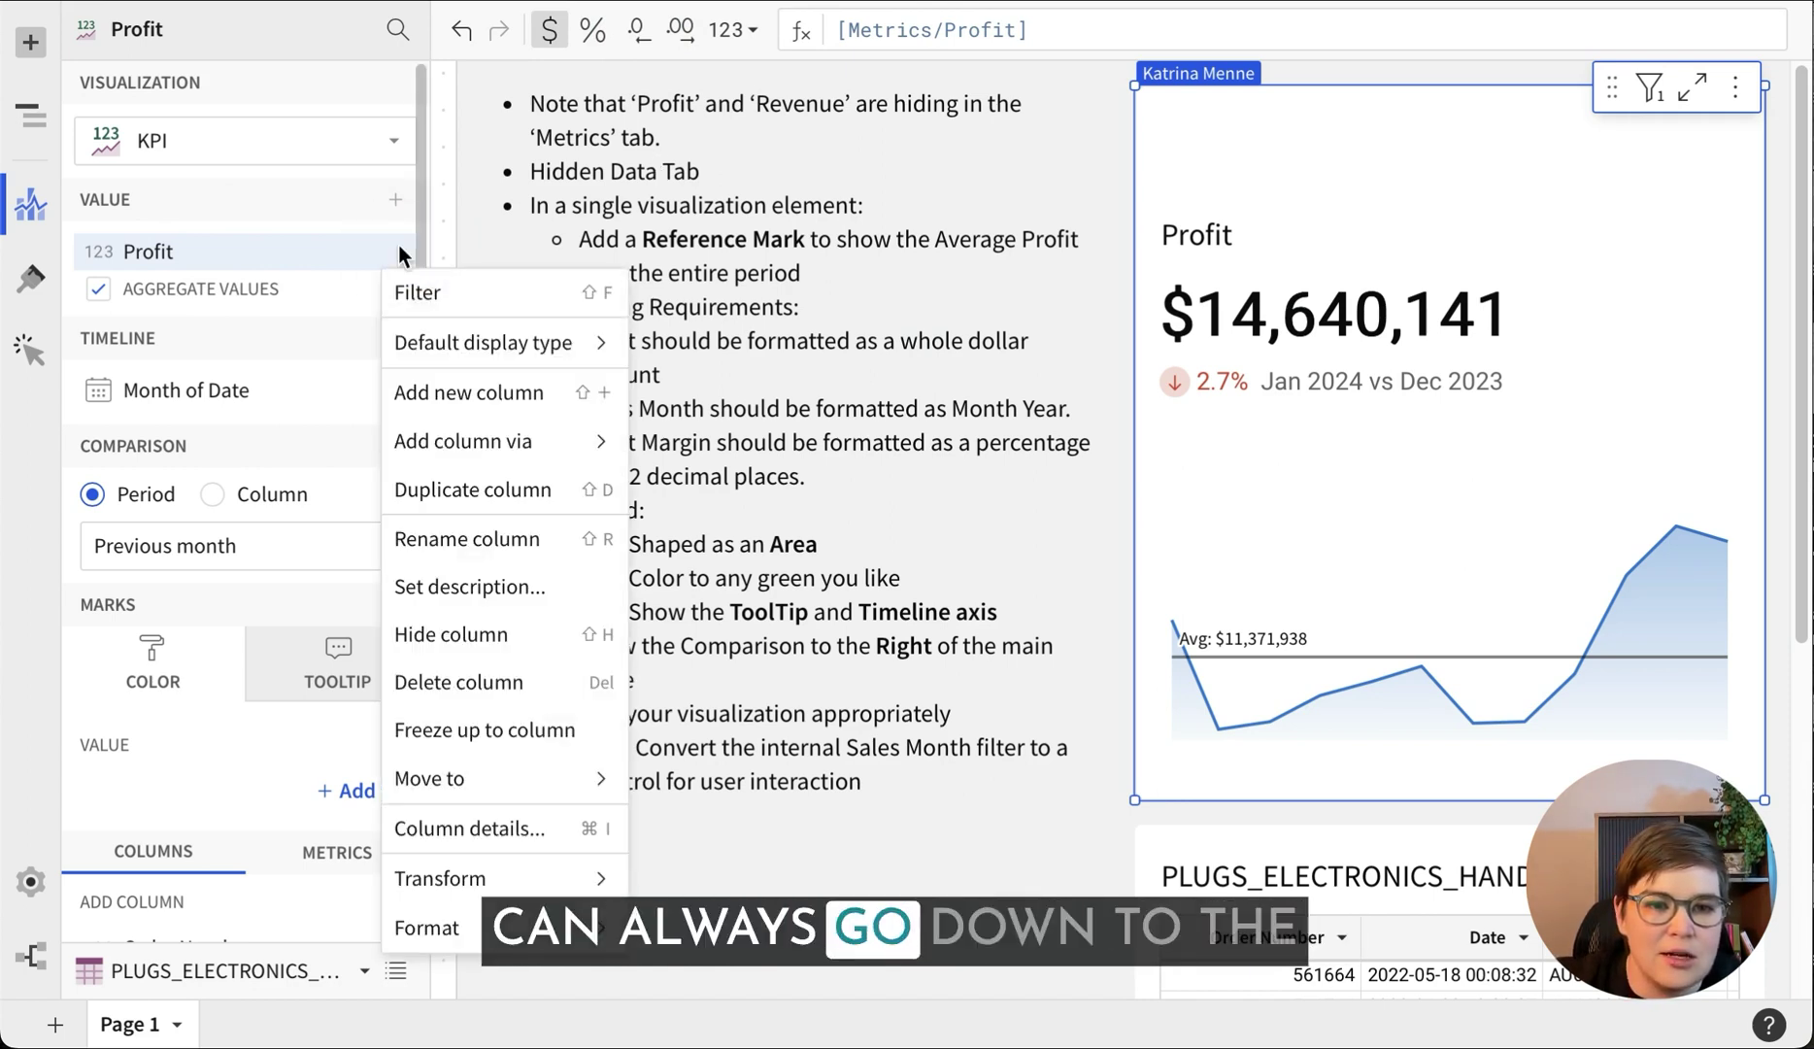
mouse_move(597, 928)
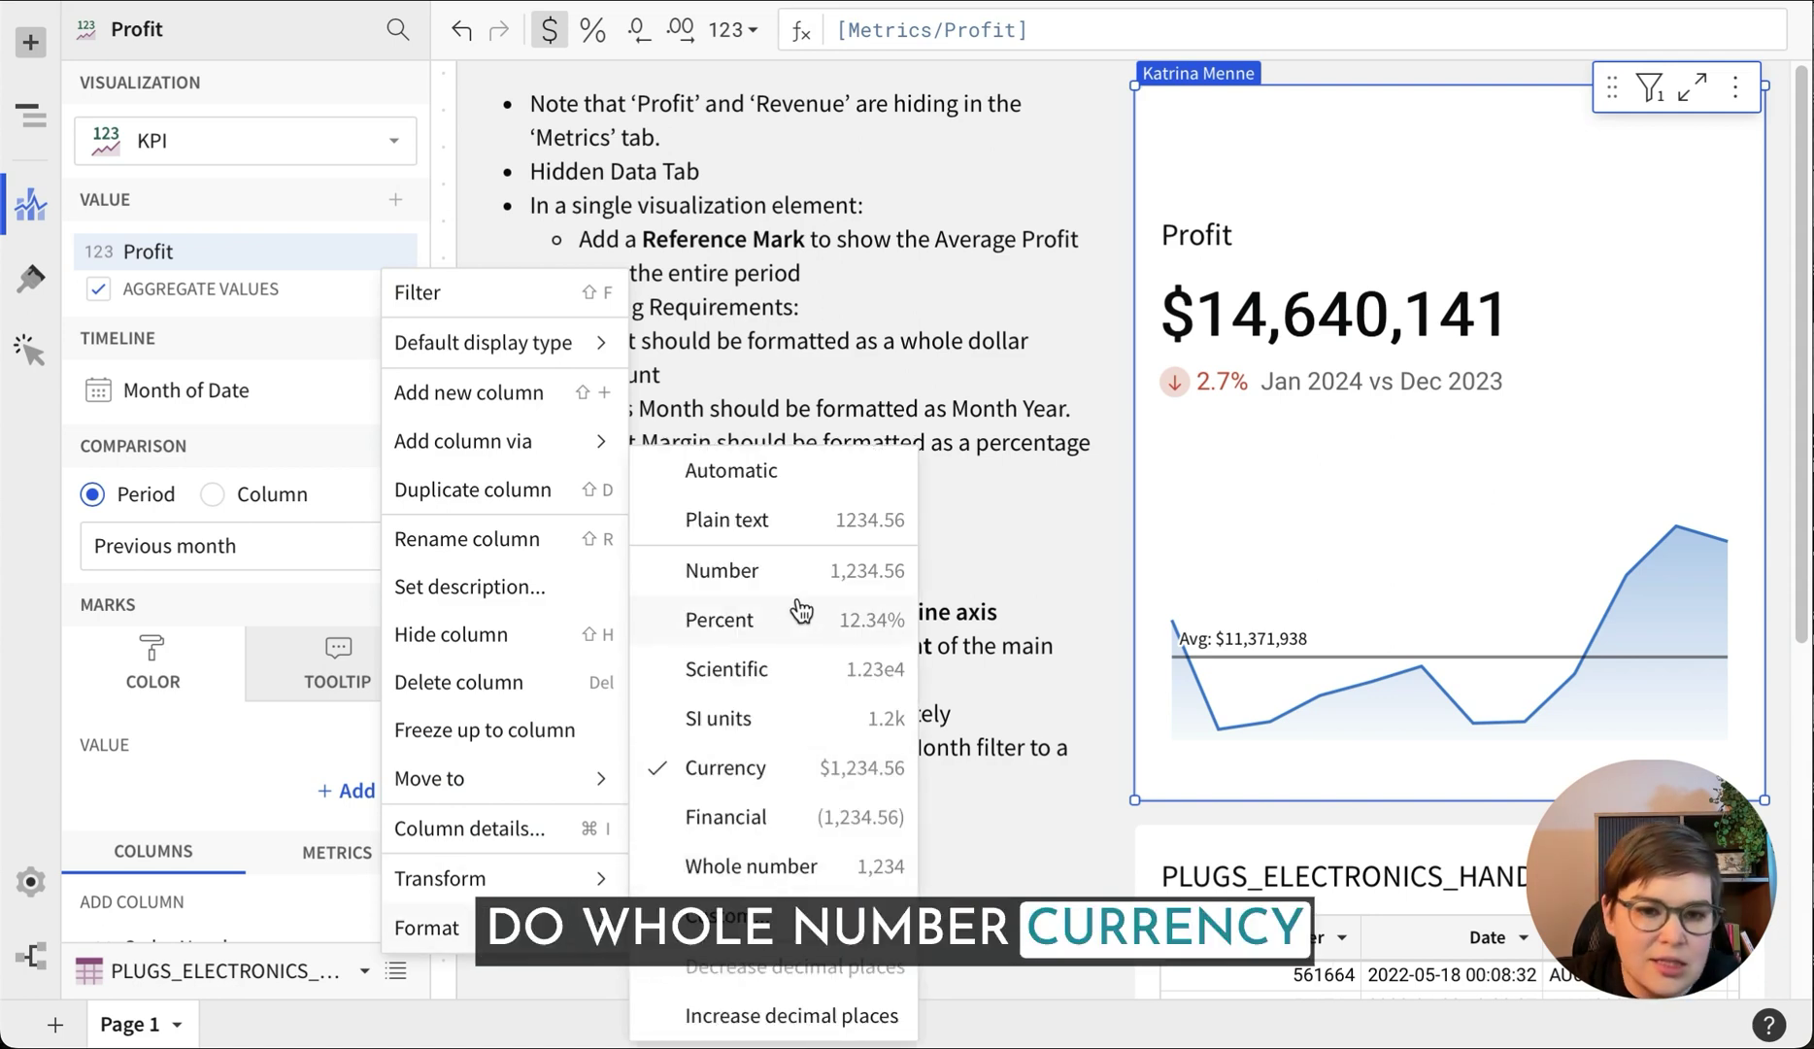
click(1058, 567)
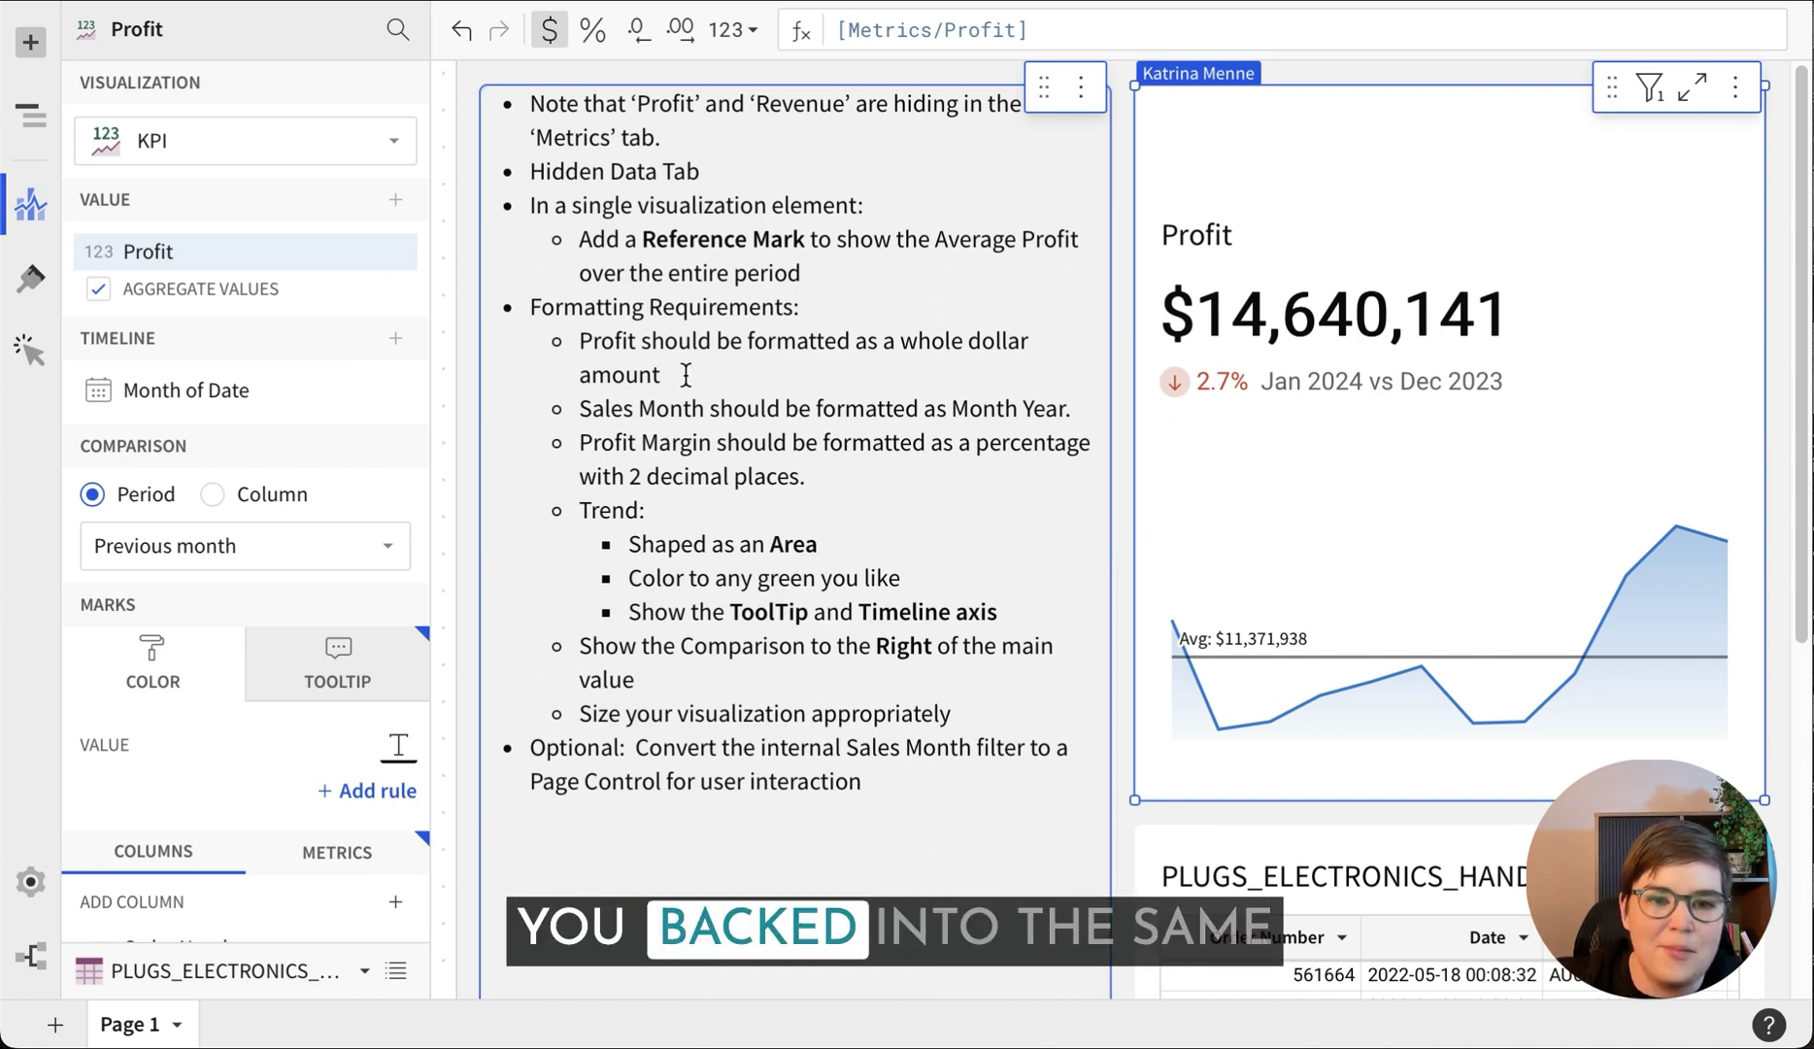
drag(686, 374, 573, 341)
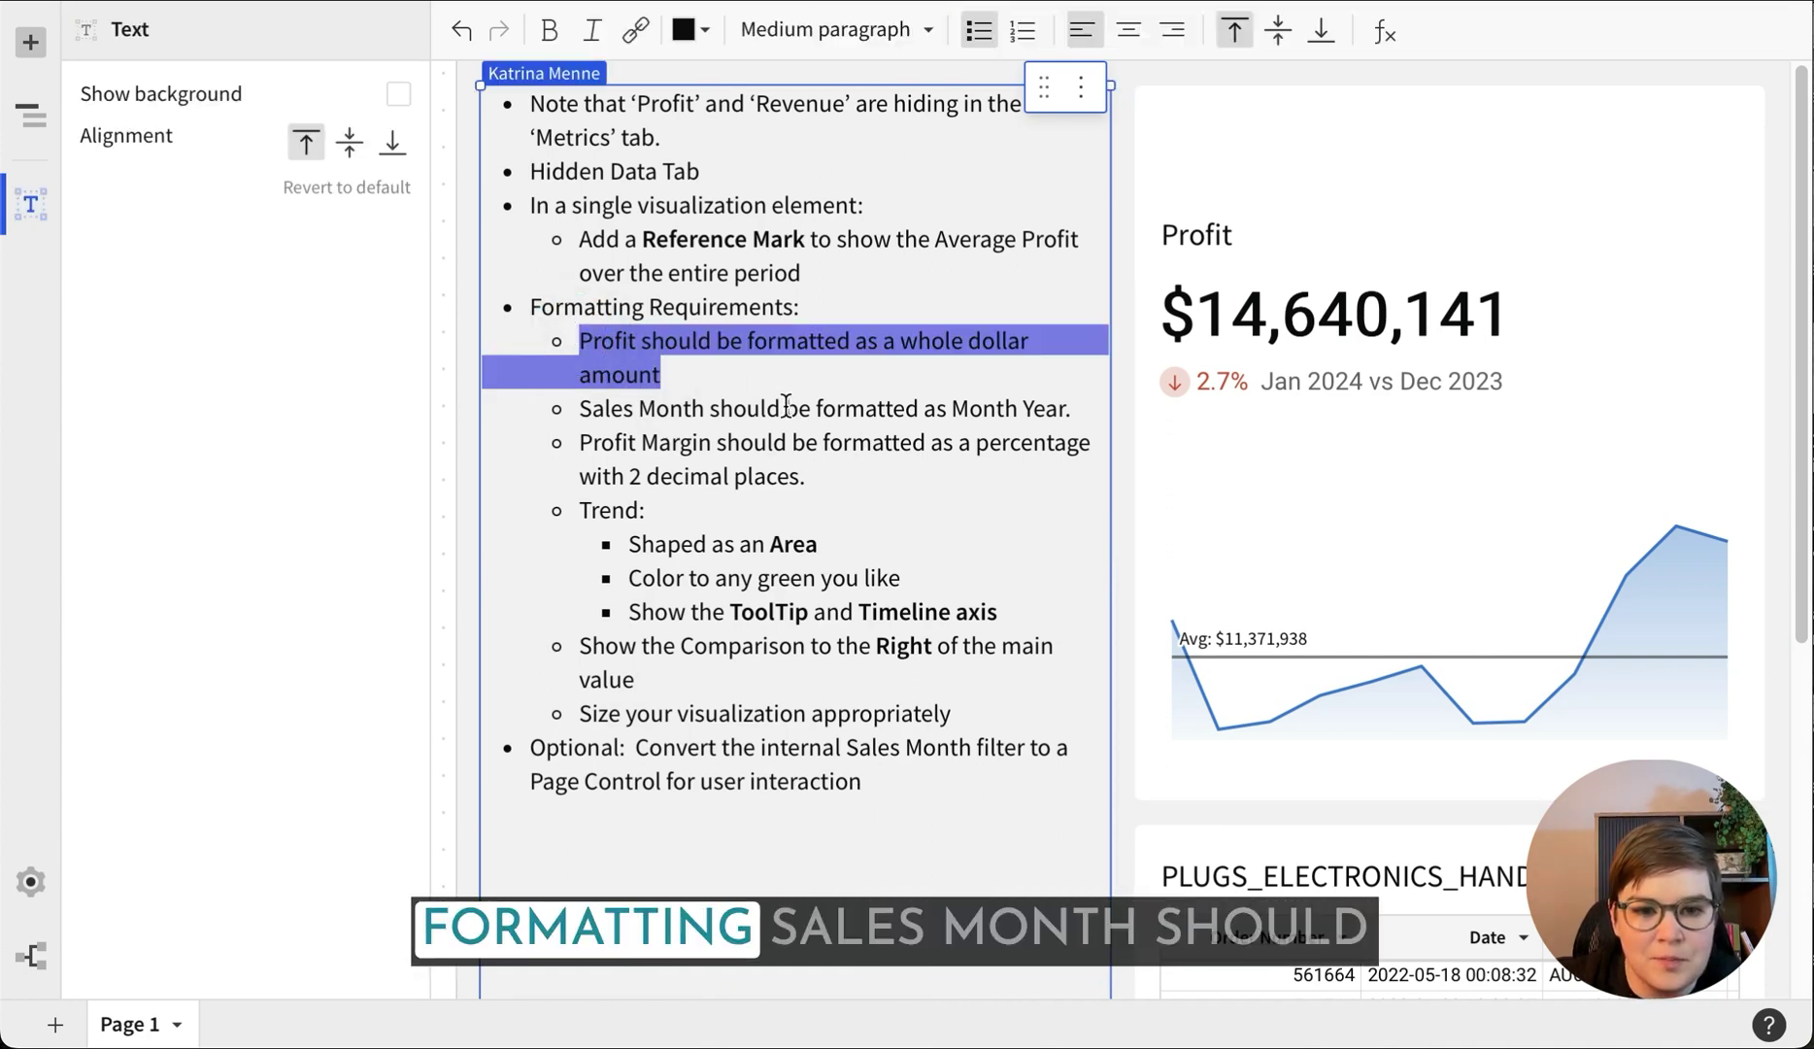
Delete the whole-dollar requirement bullet and adjust the widths of the KPI and notes
key(BackSpace)
key(Delete)
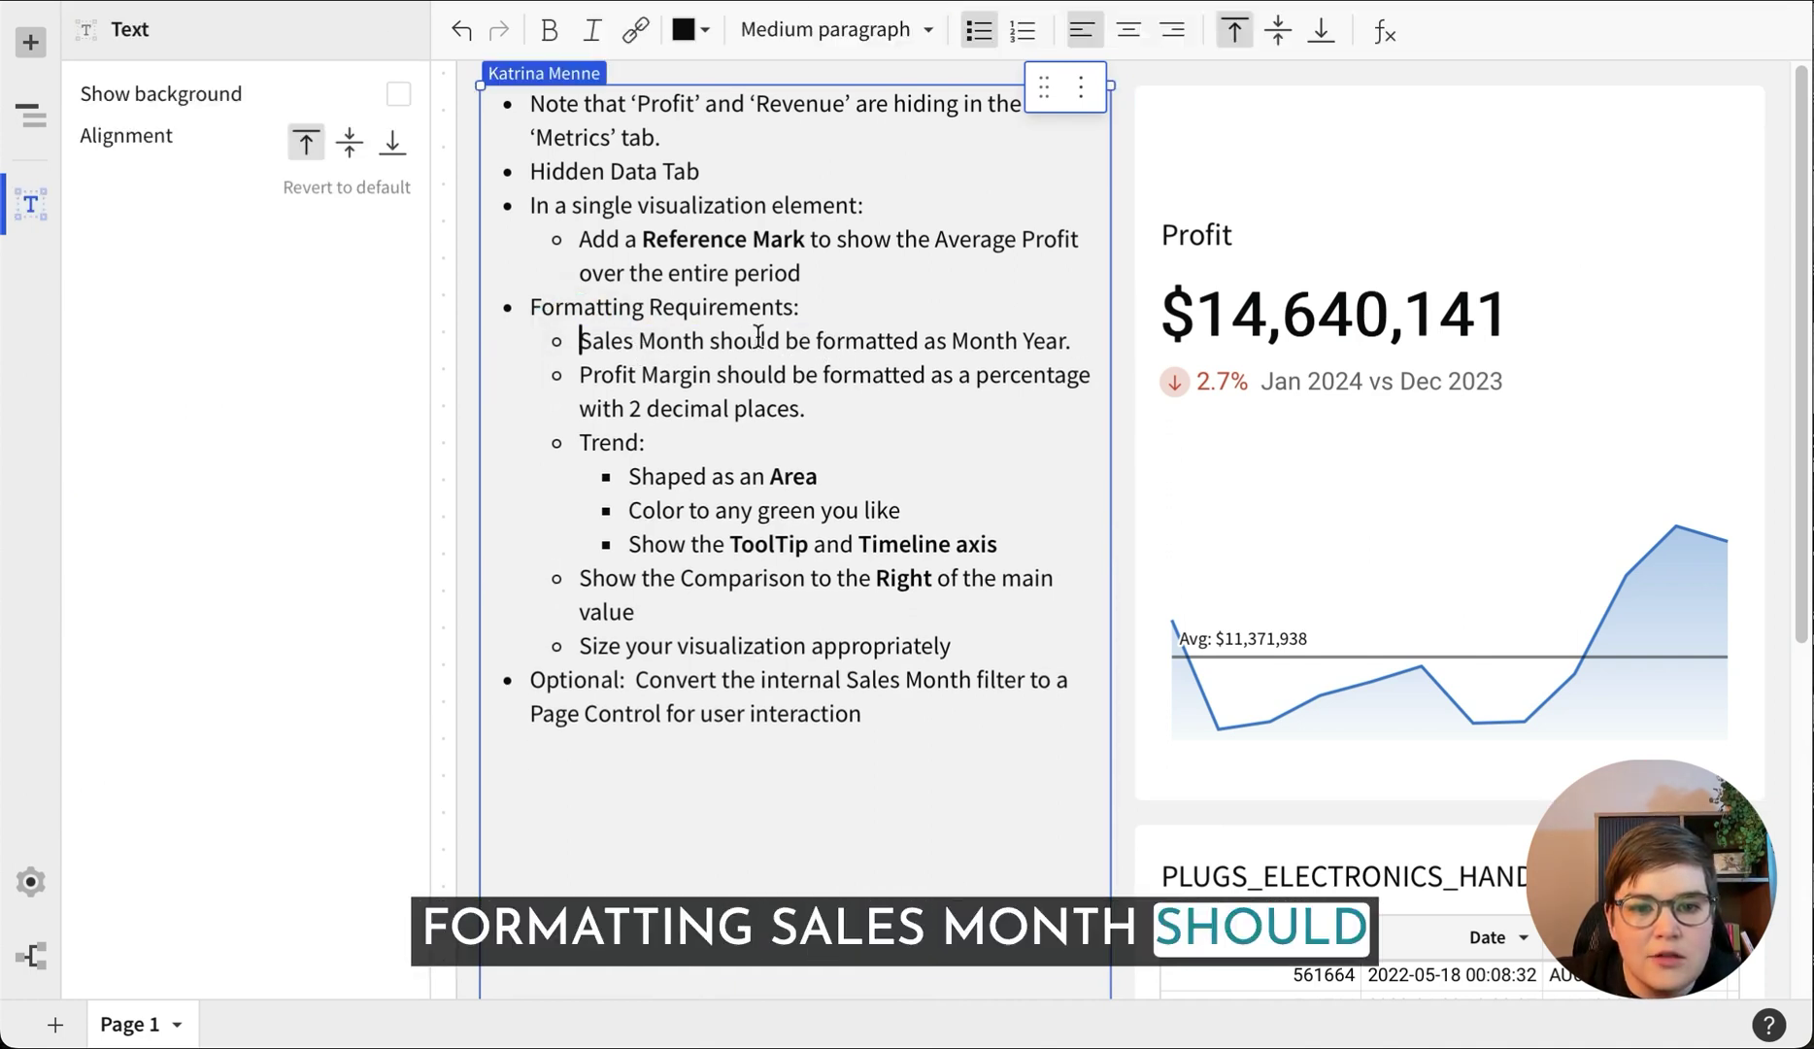
click(1267, 478)
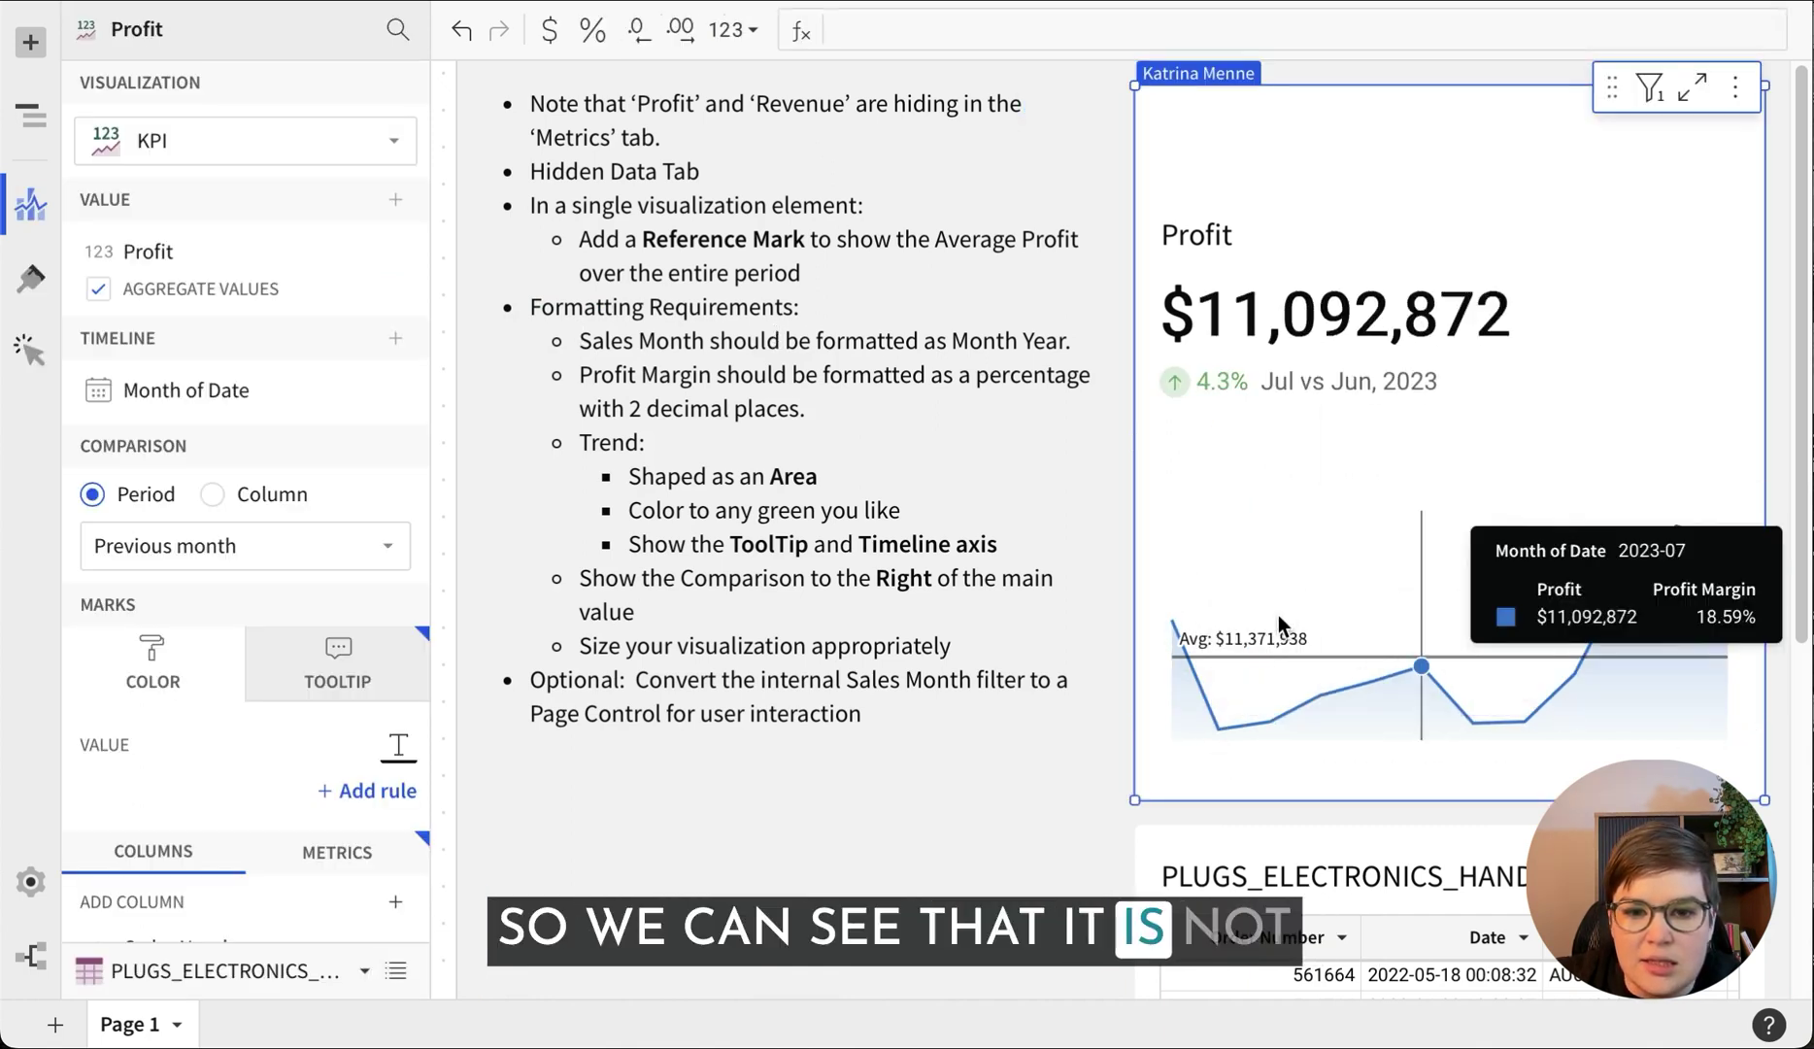
drag(1133, 549, 1084, 515)
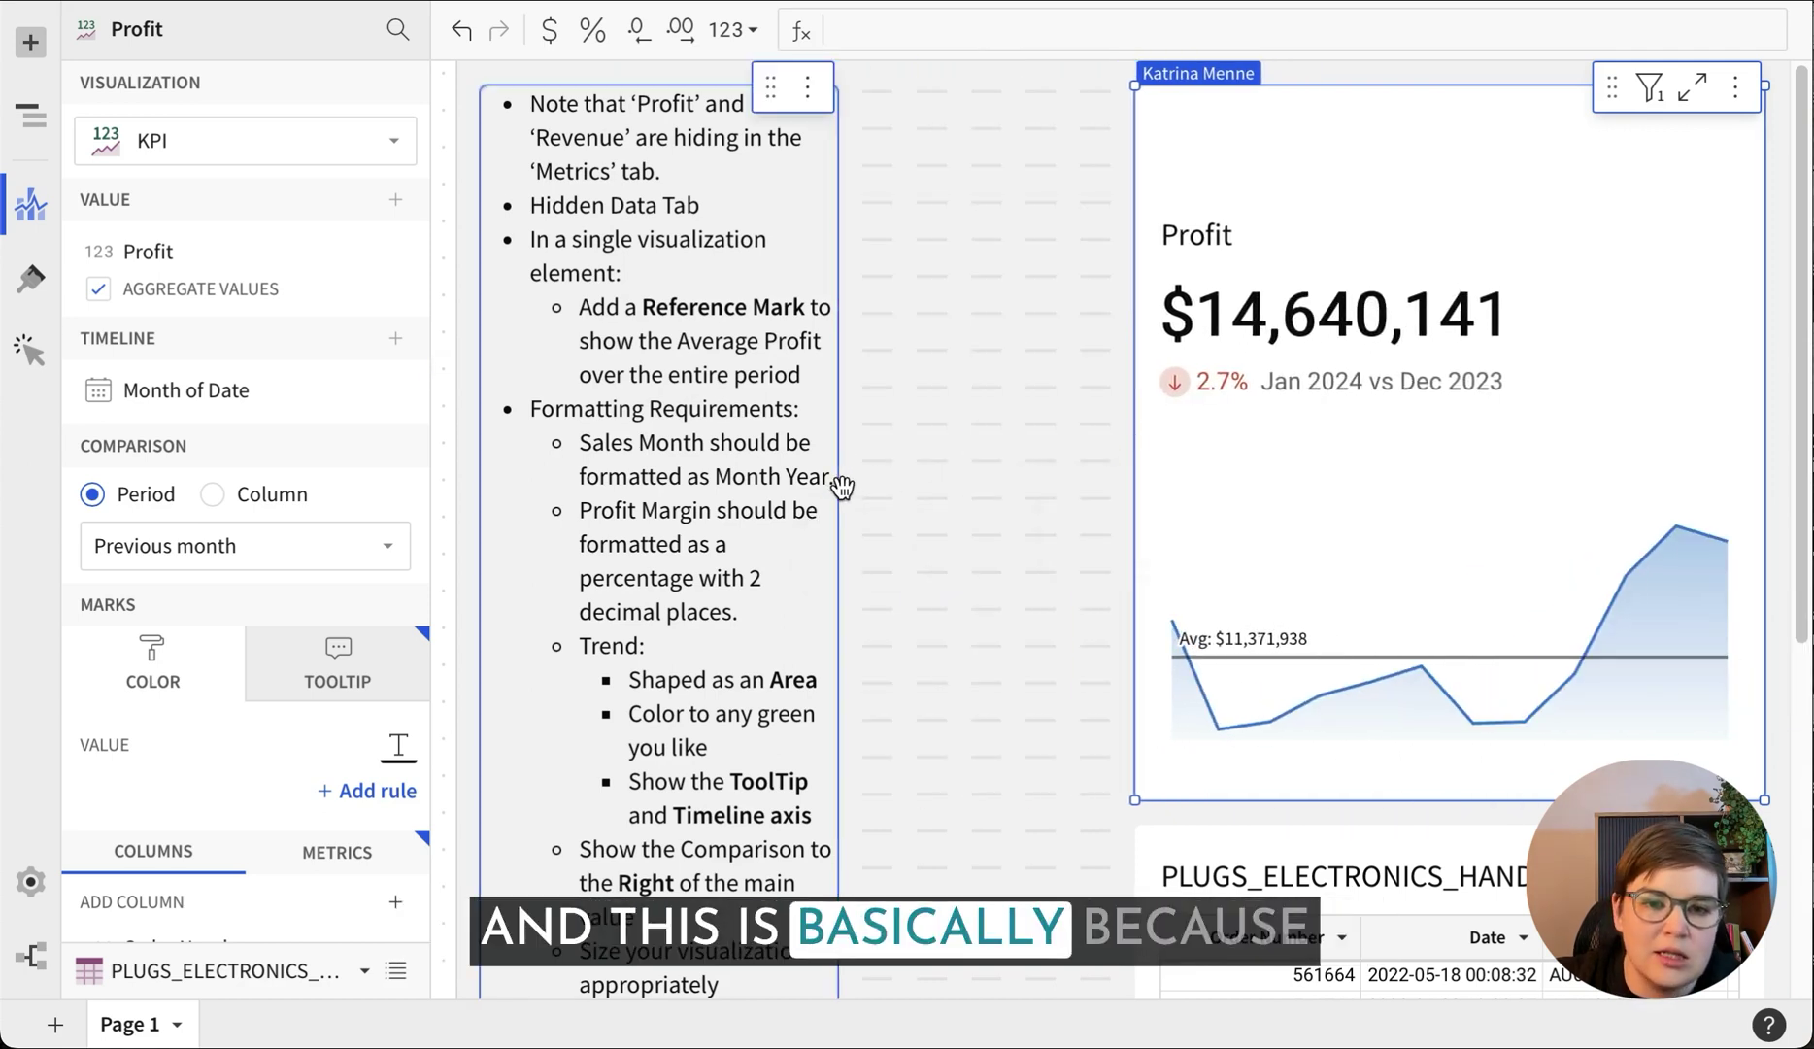
drag(839, 491, 1089, 473)
Turn on Show timeline axis in the KPI's Trend format settings
click(1340, 478)
click(262, 390)
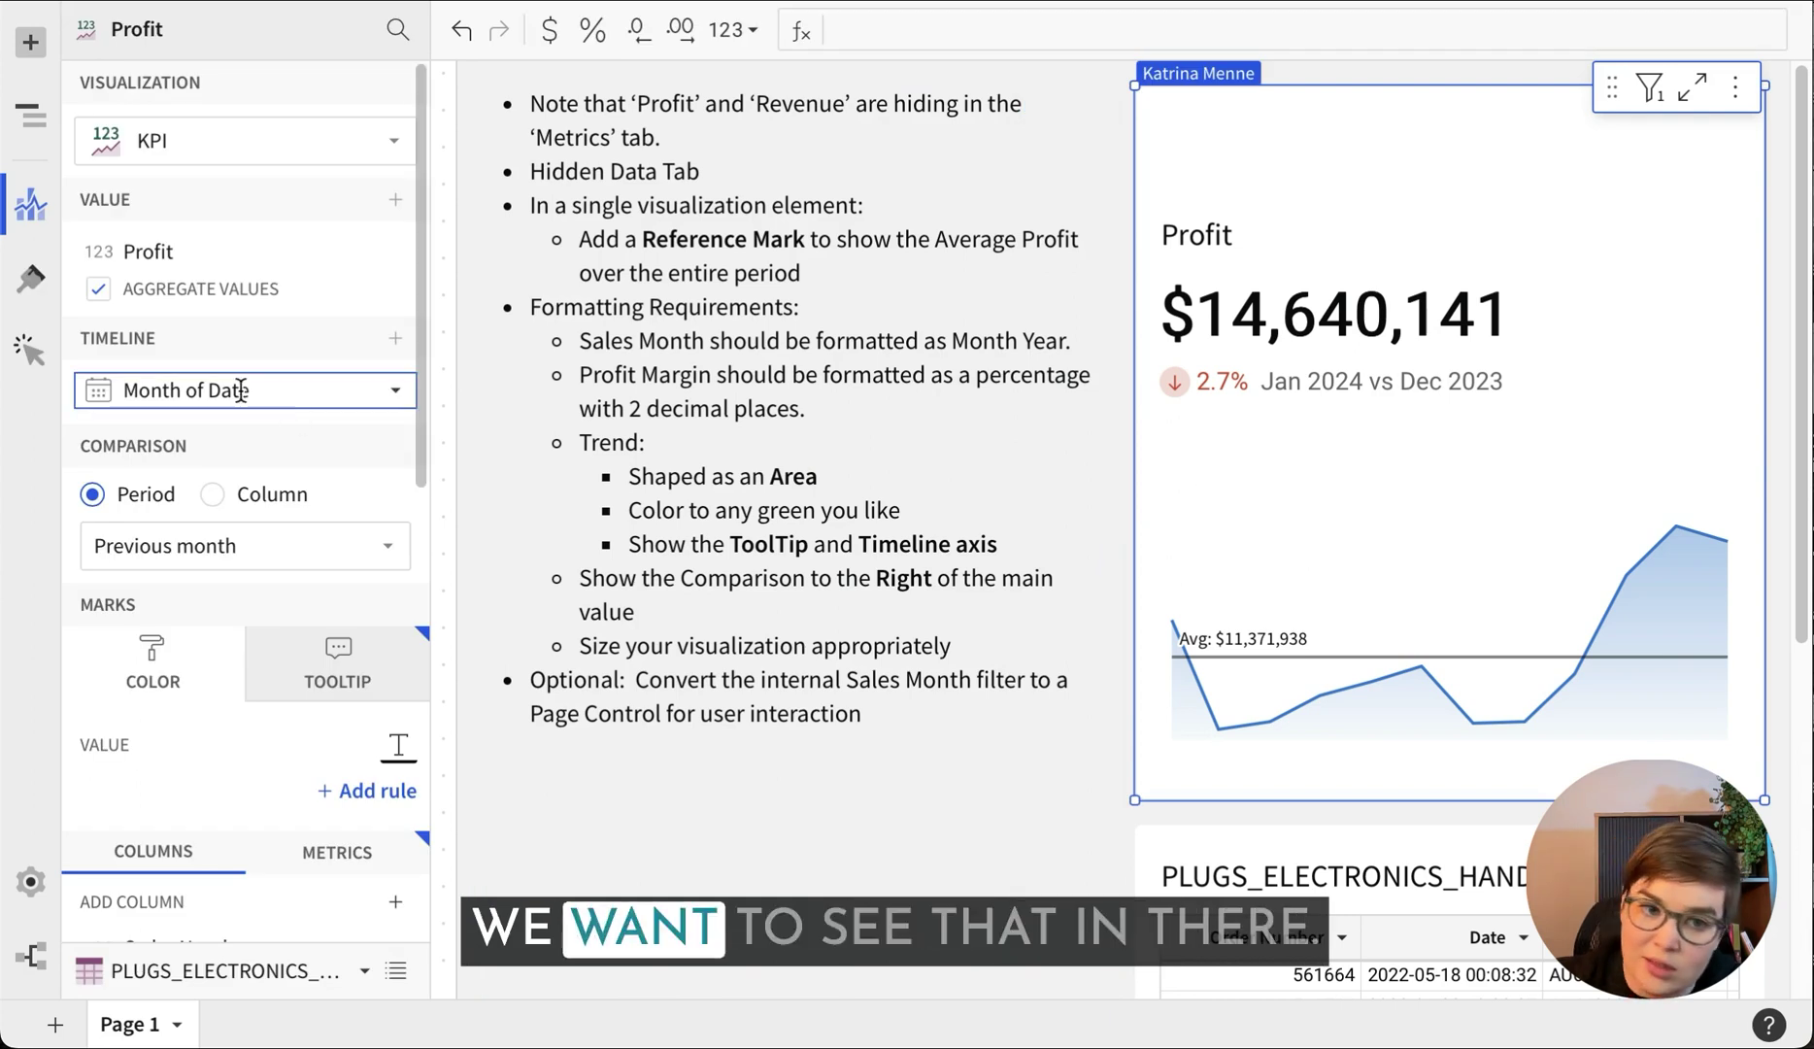
click(31, 279)
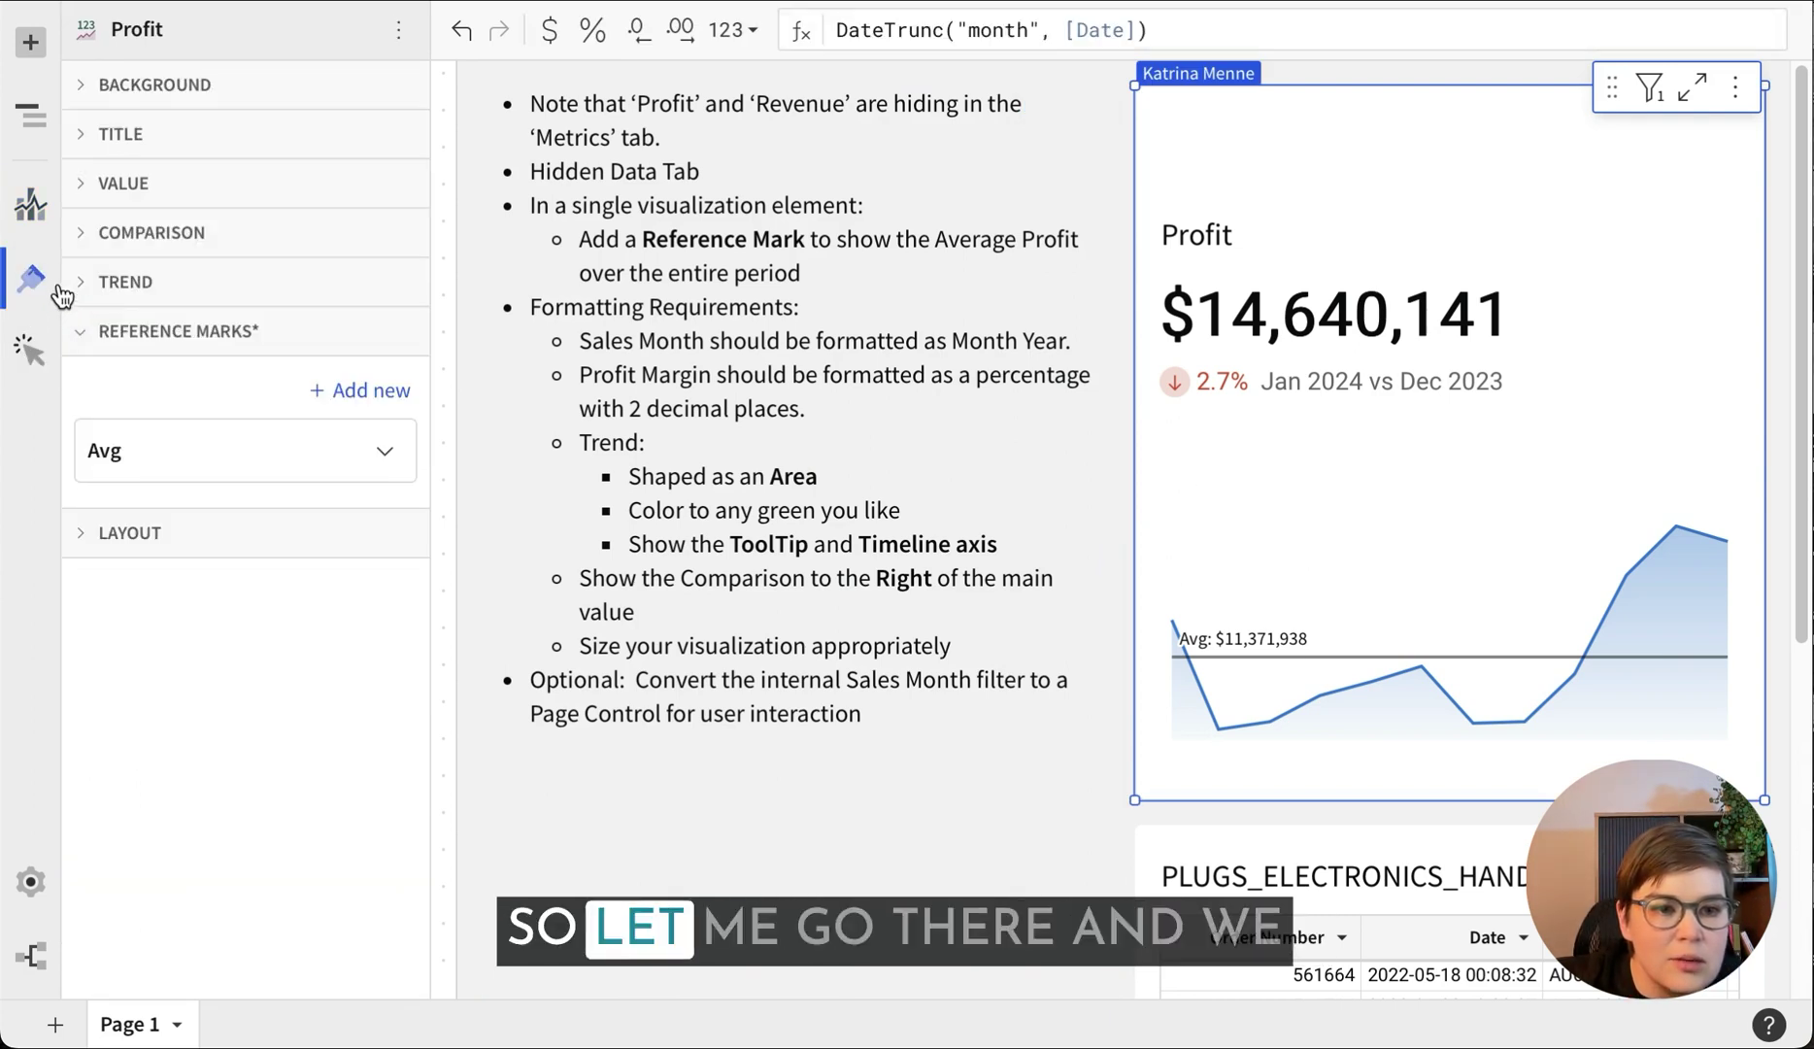
click(245, 289)
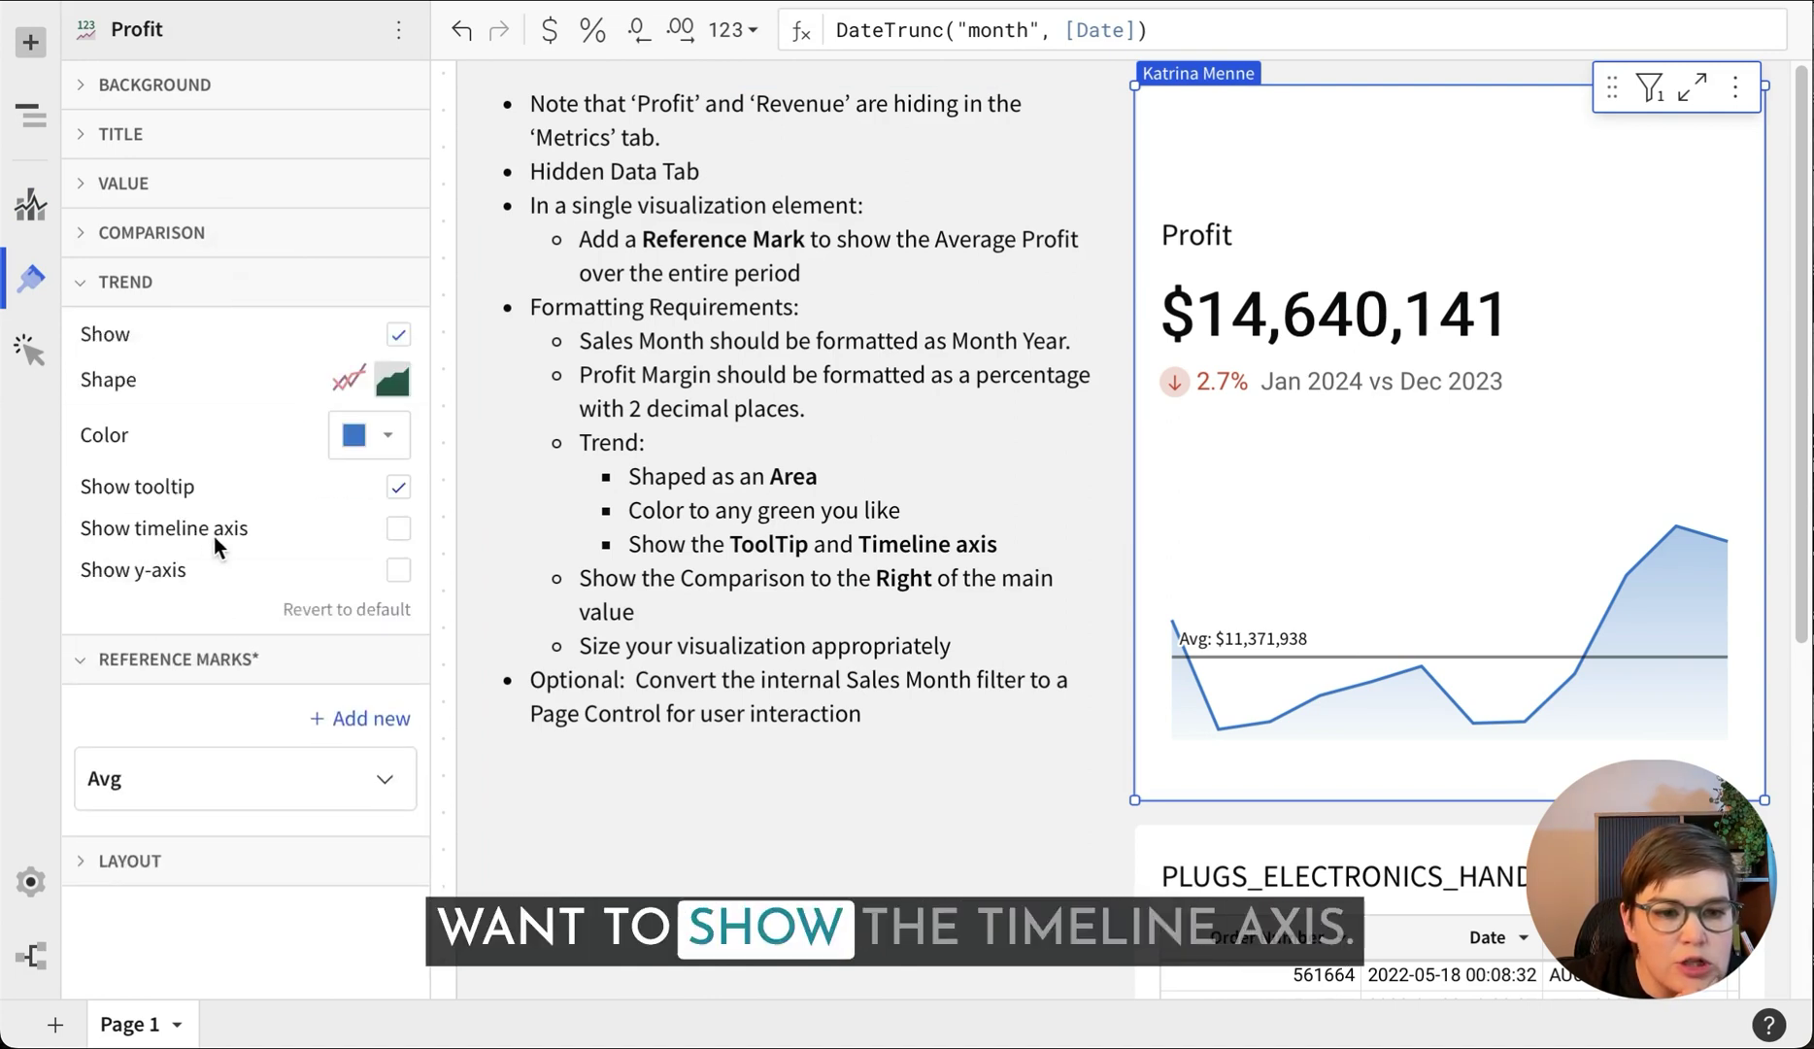
click(398, 529)
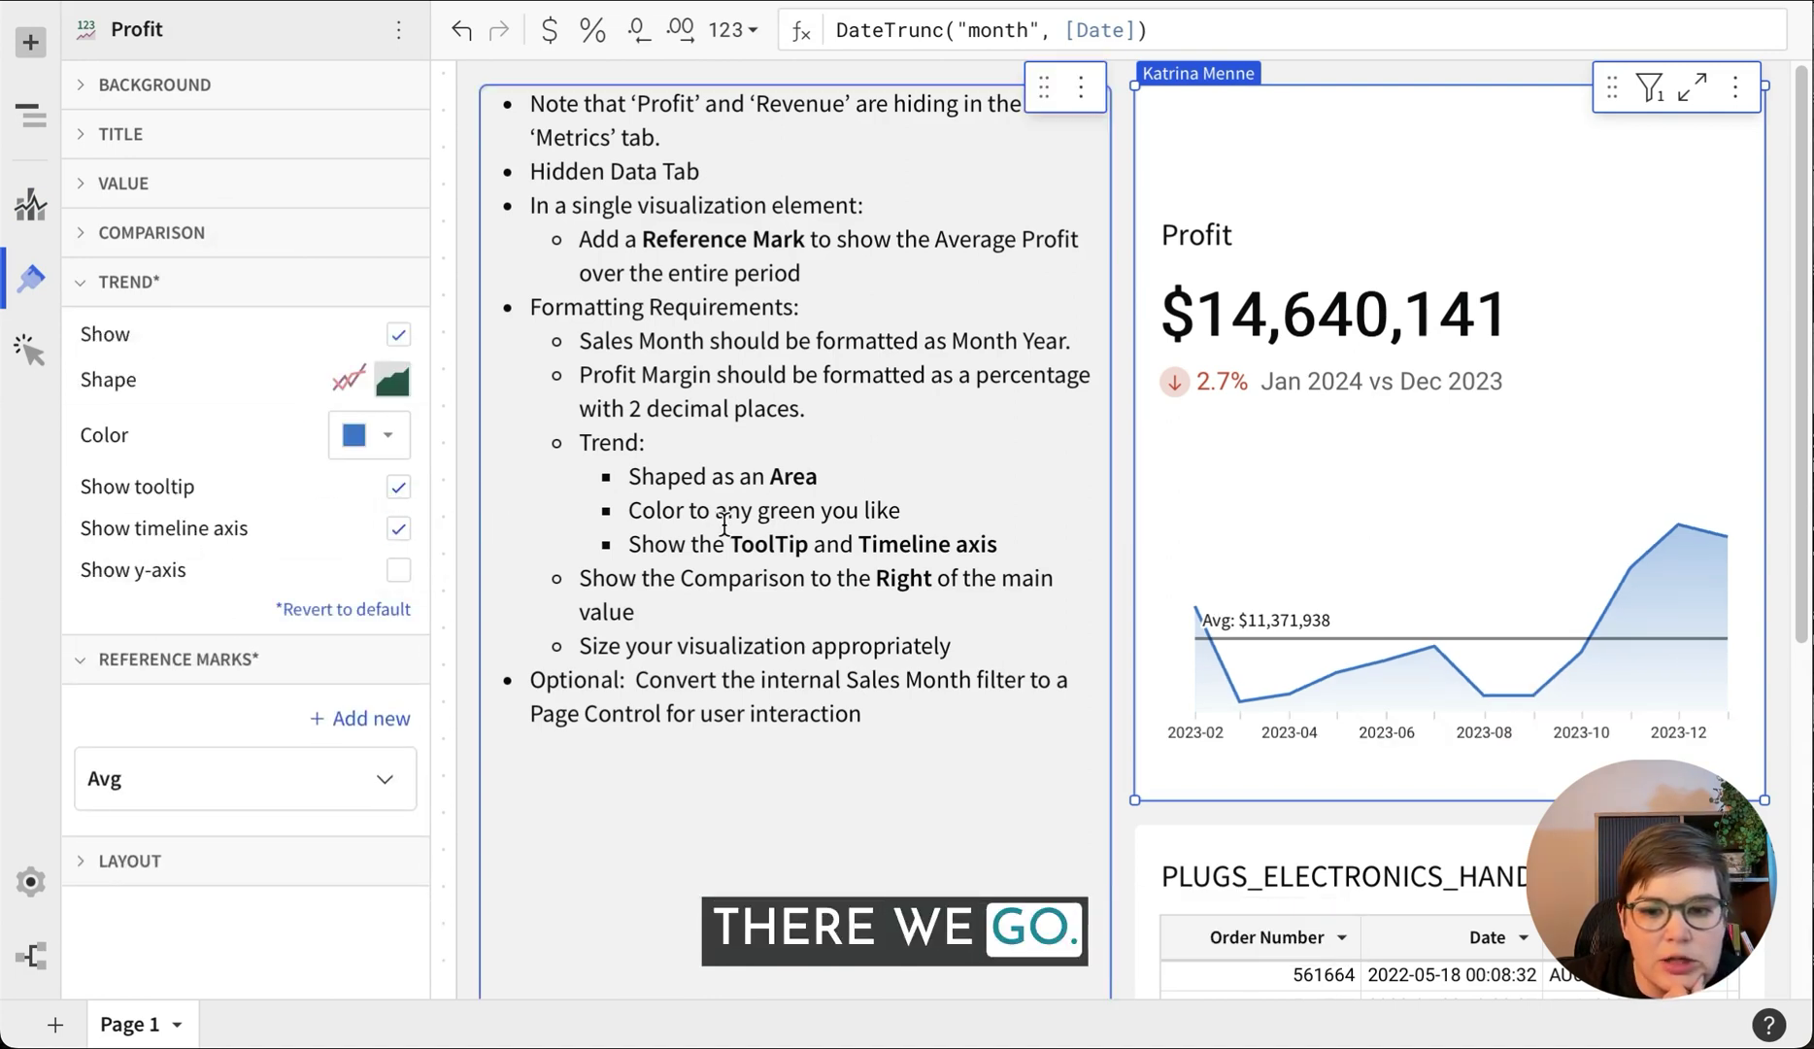
mouse_move(1176, 737)
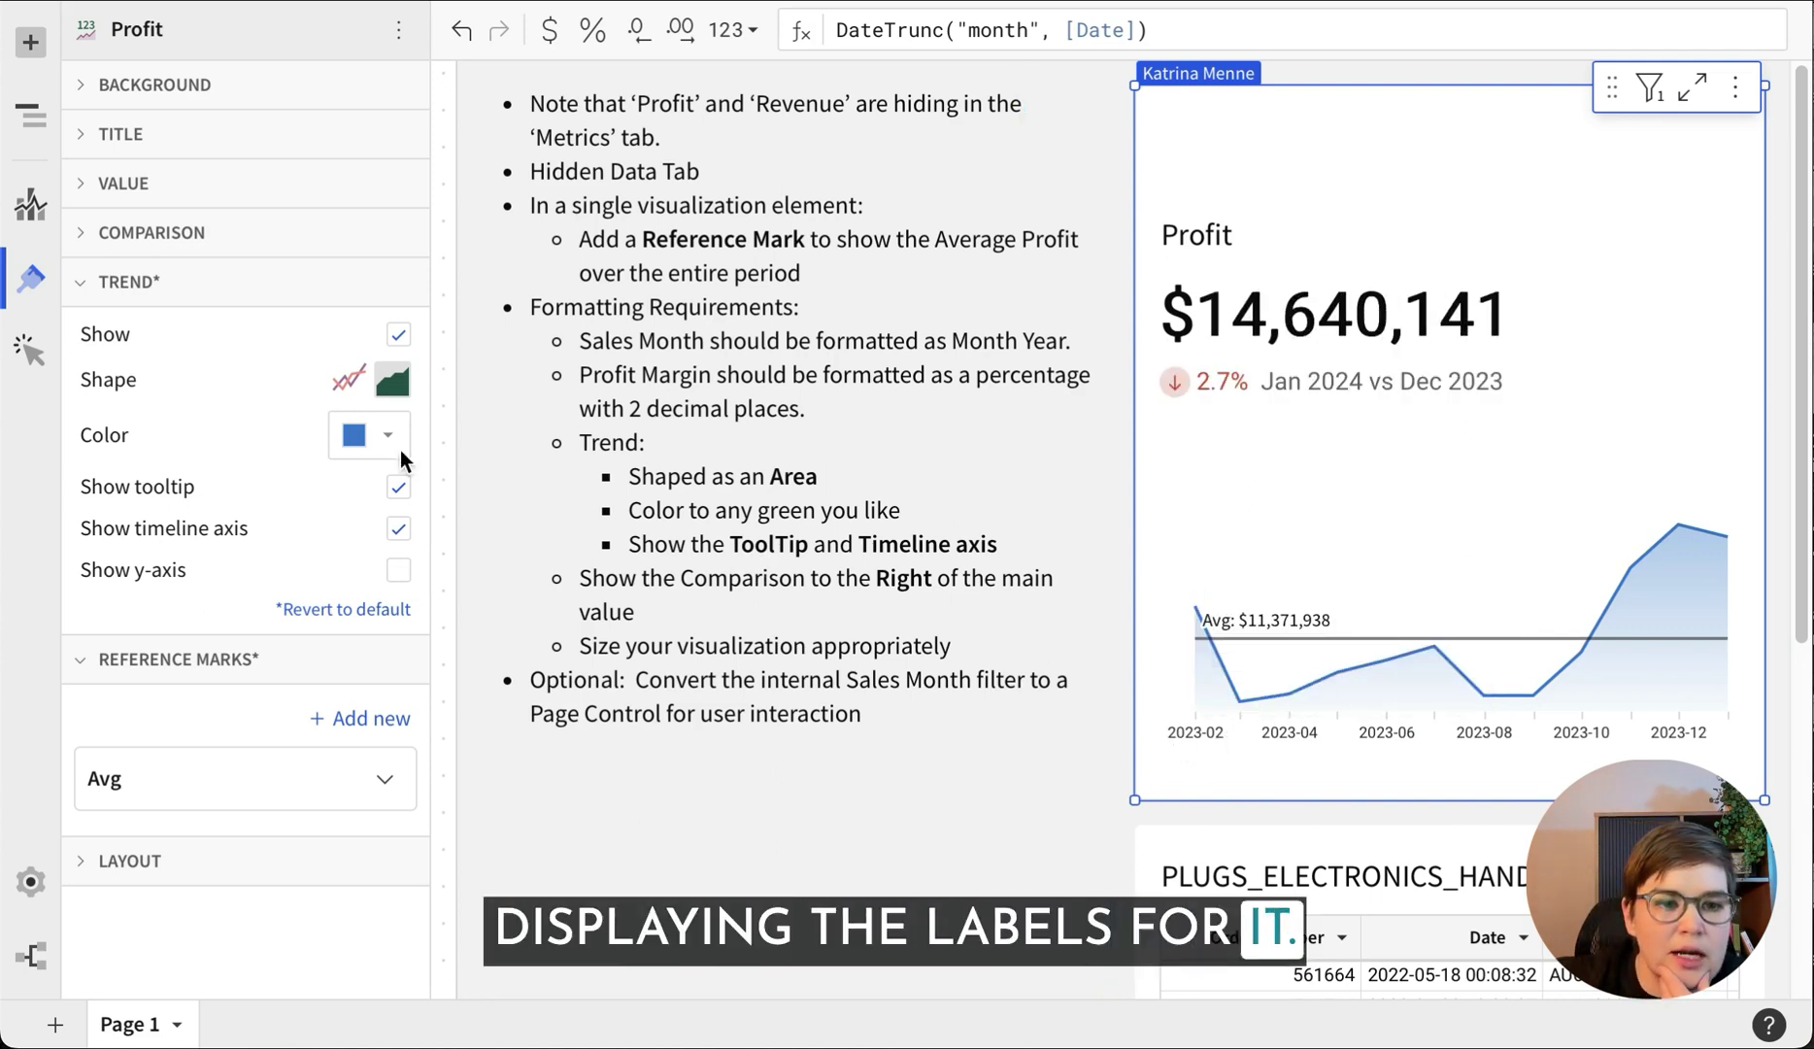
click(31, 206)
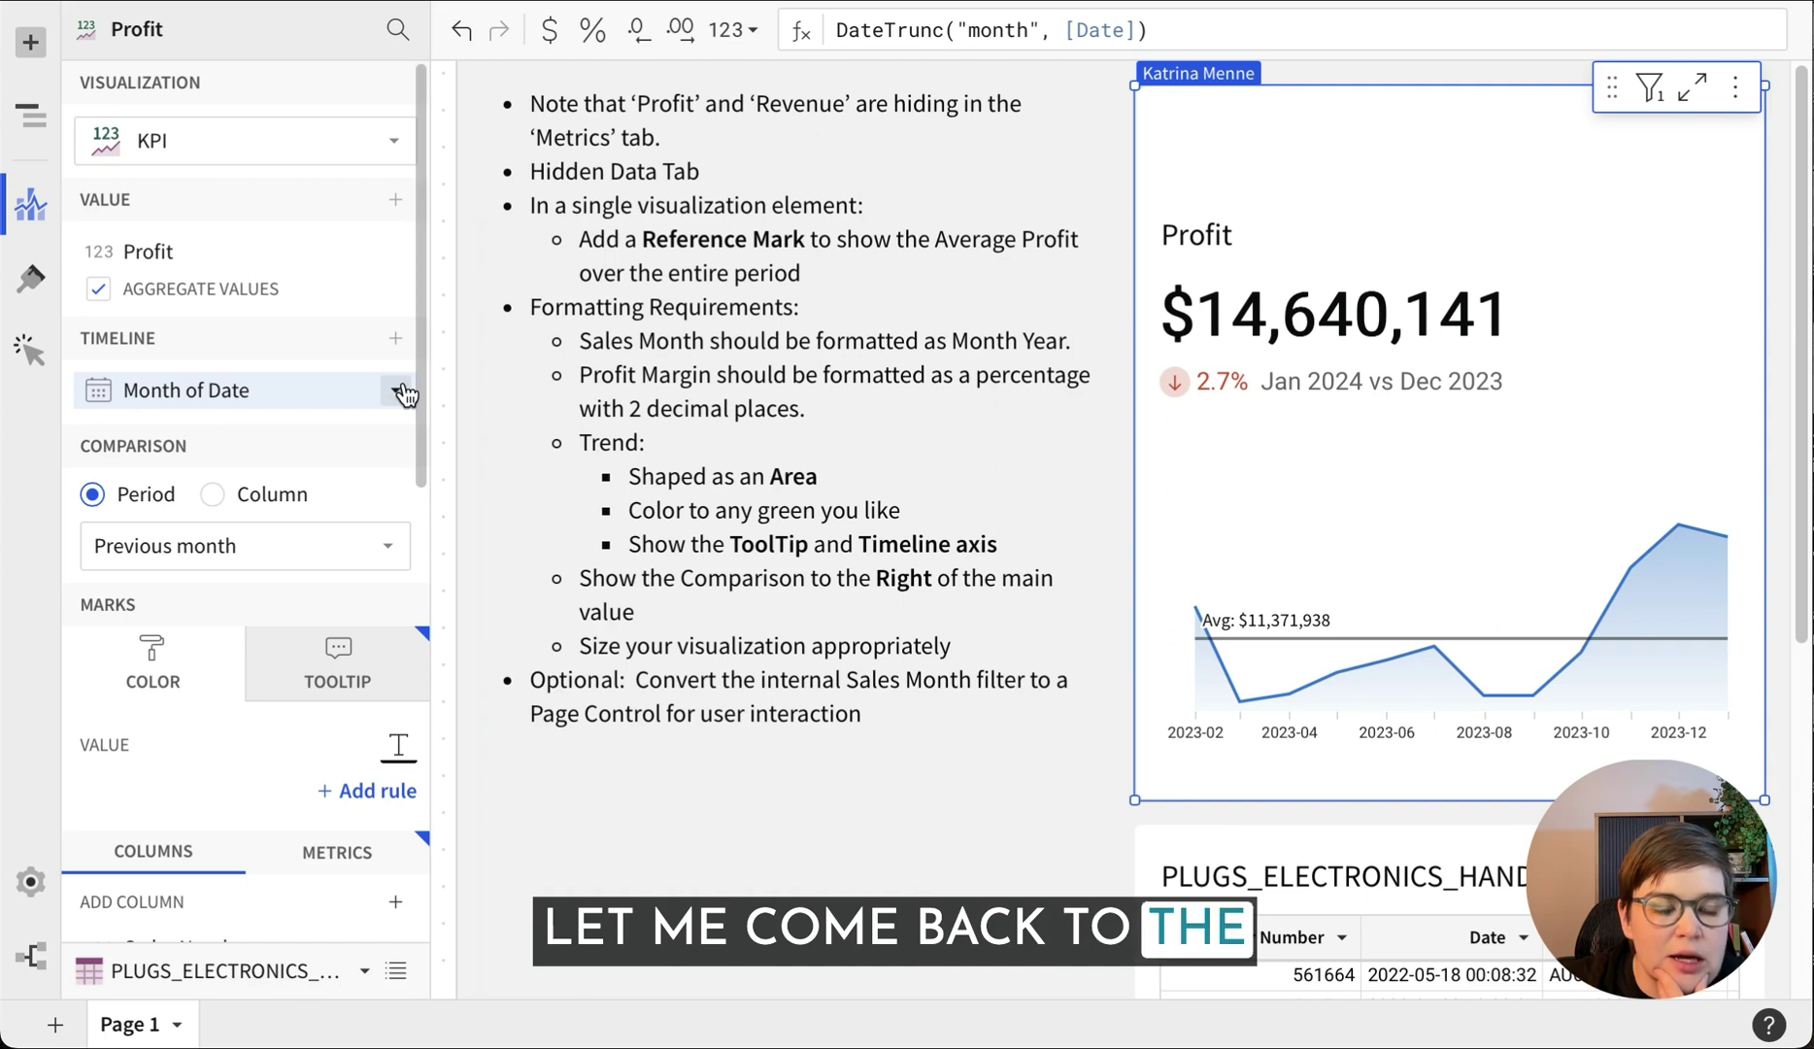
Format the Month of Date column as Month year, giving Feb 2023 to Dec 2023 axis labels
click(395, 393)
mouse_move(433, 596)
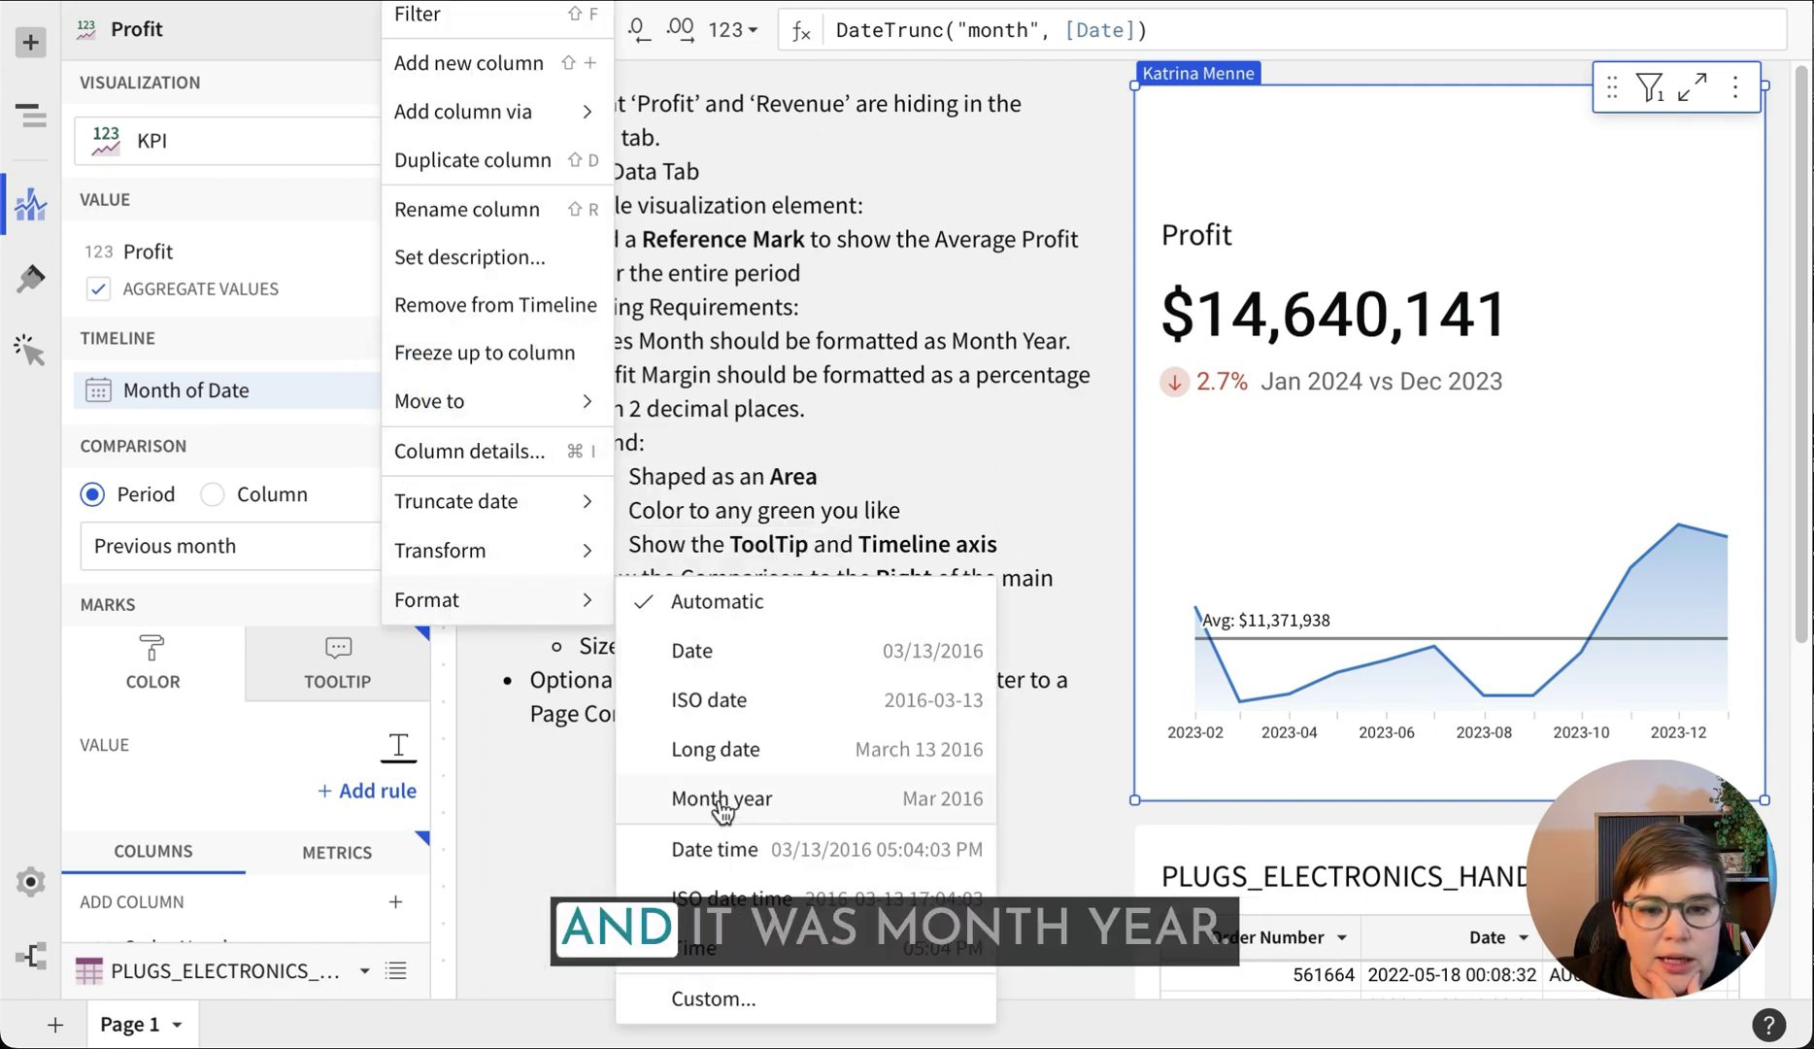
click(757, 818)
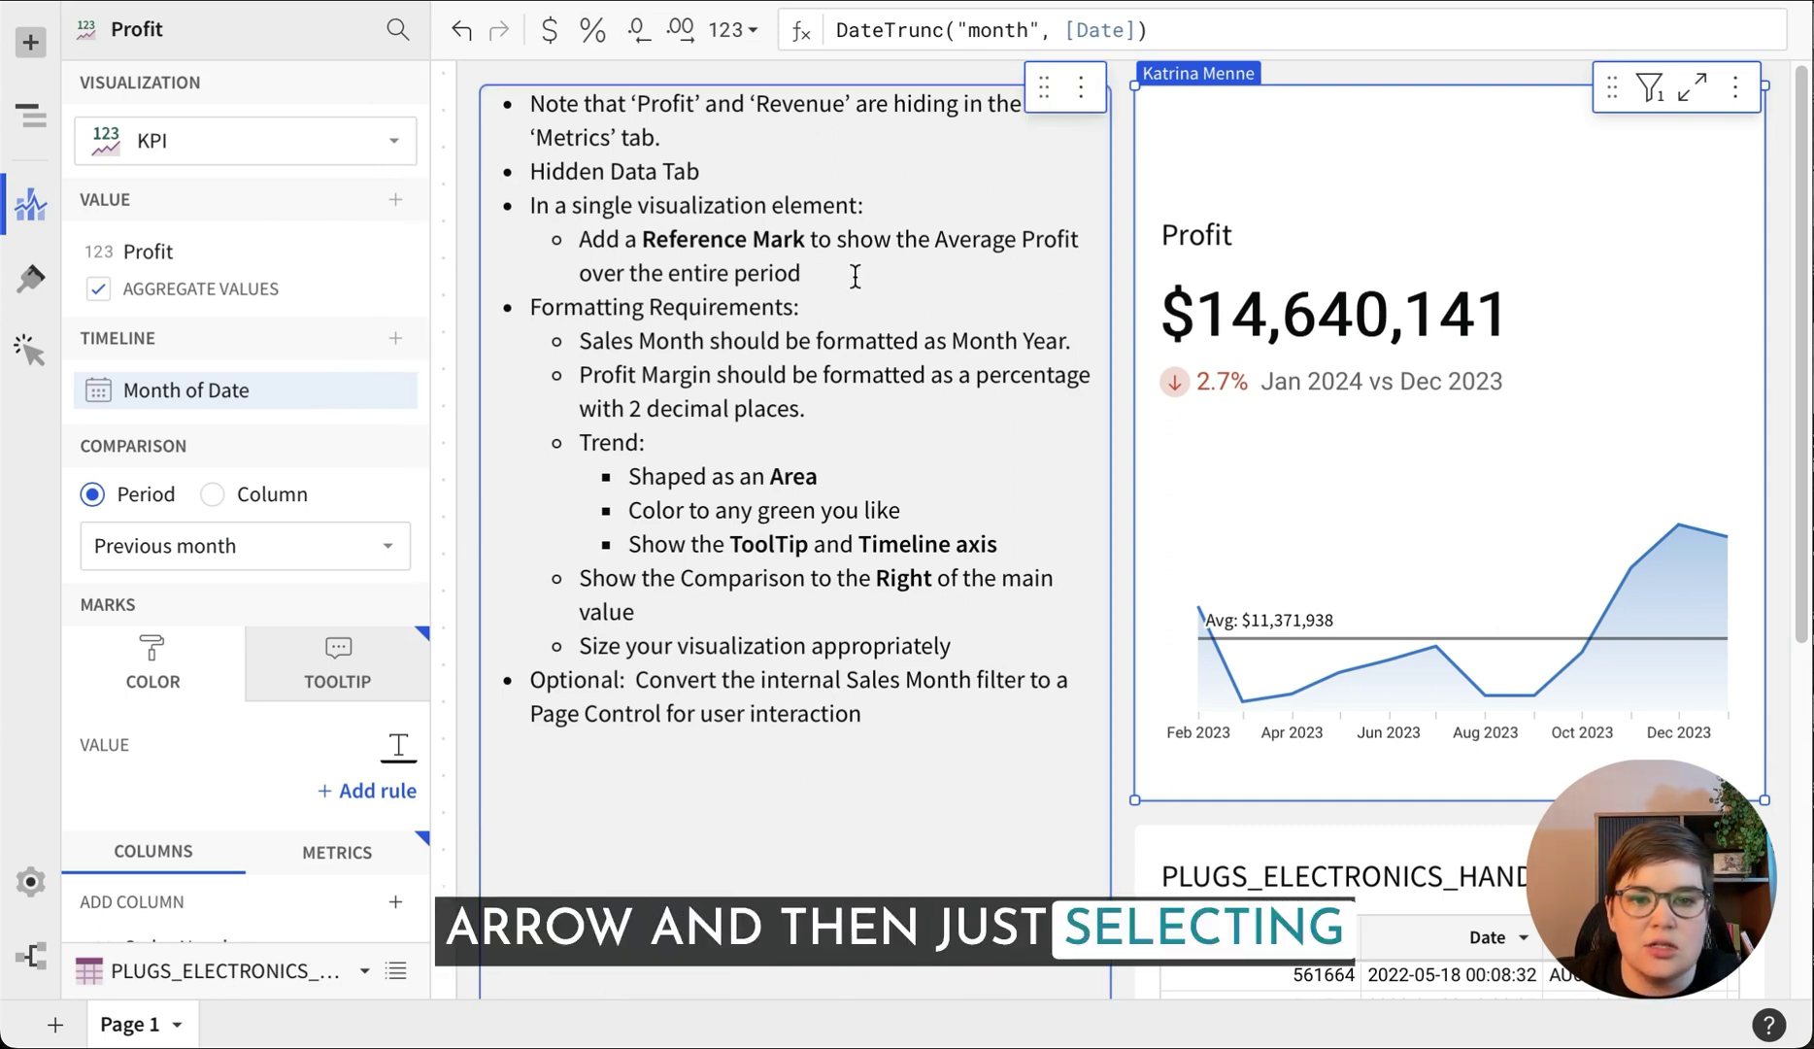
Delete the completed Sales Month requirement line from the notes
drag(1072, 341, 574, 330)
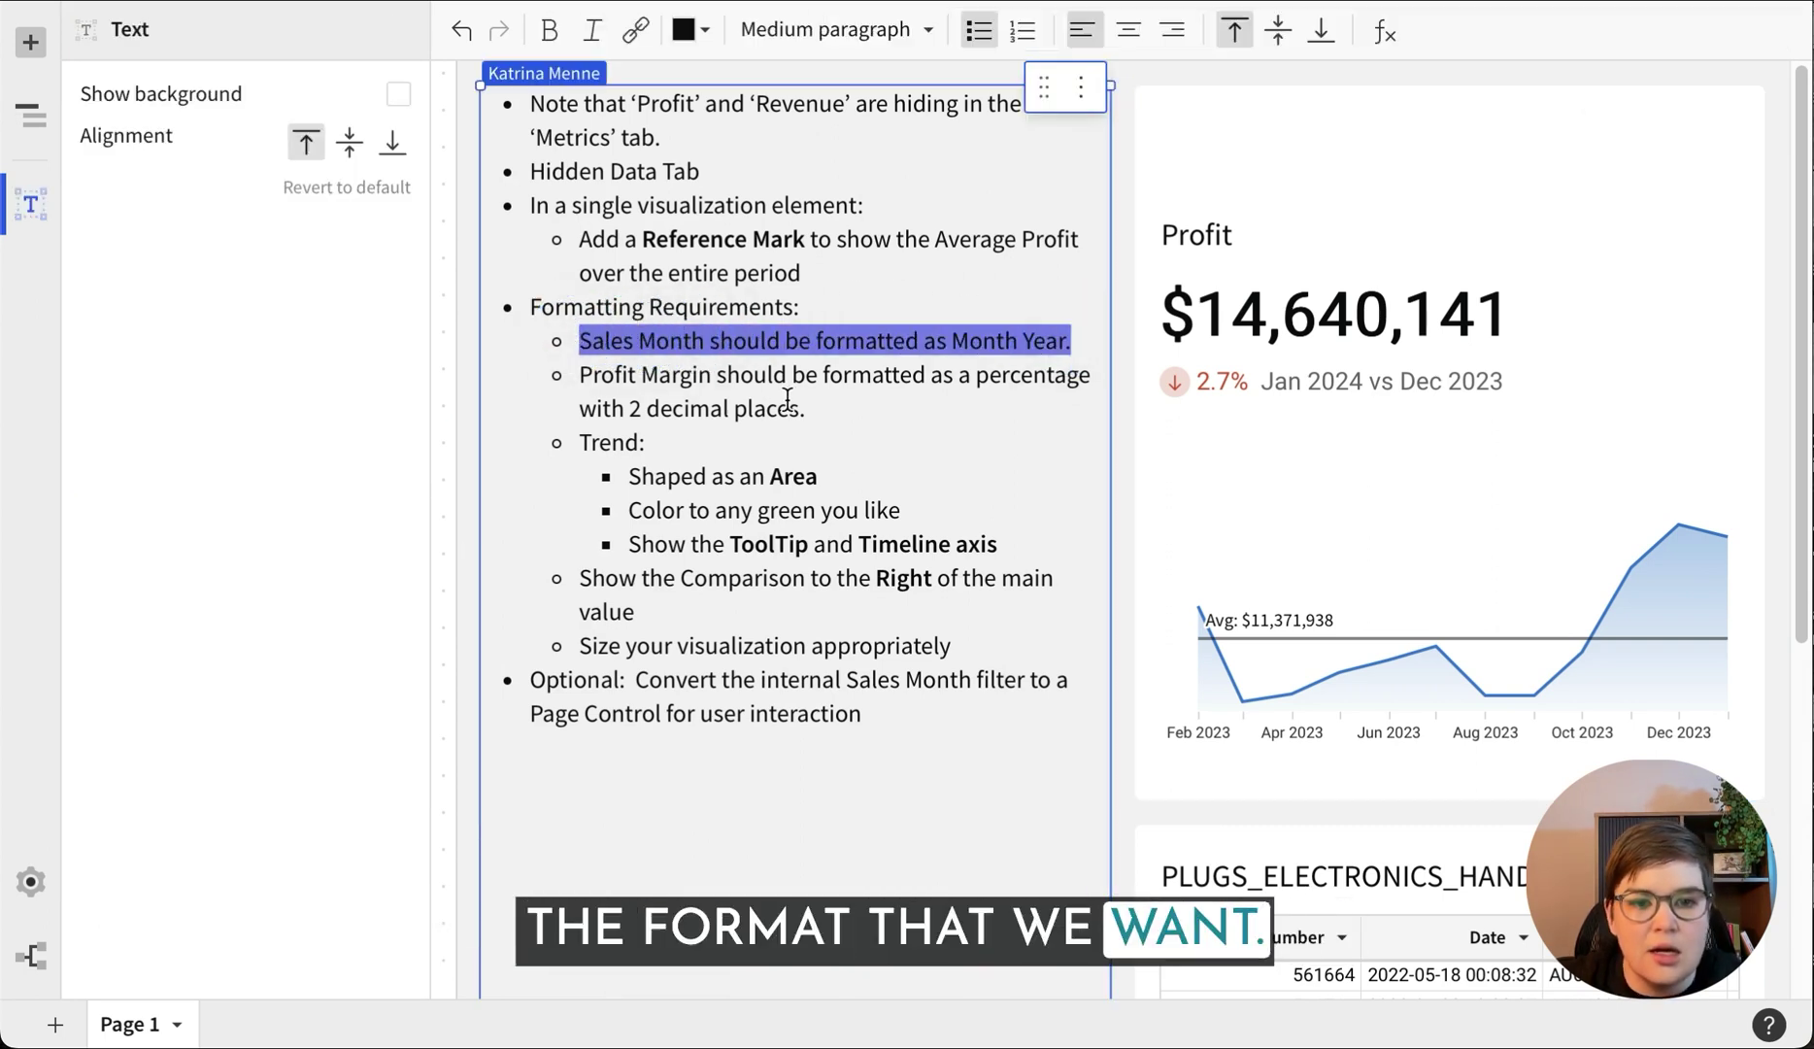
key(Delete)
key(Delete)
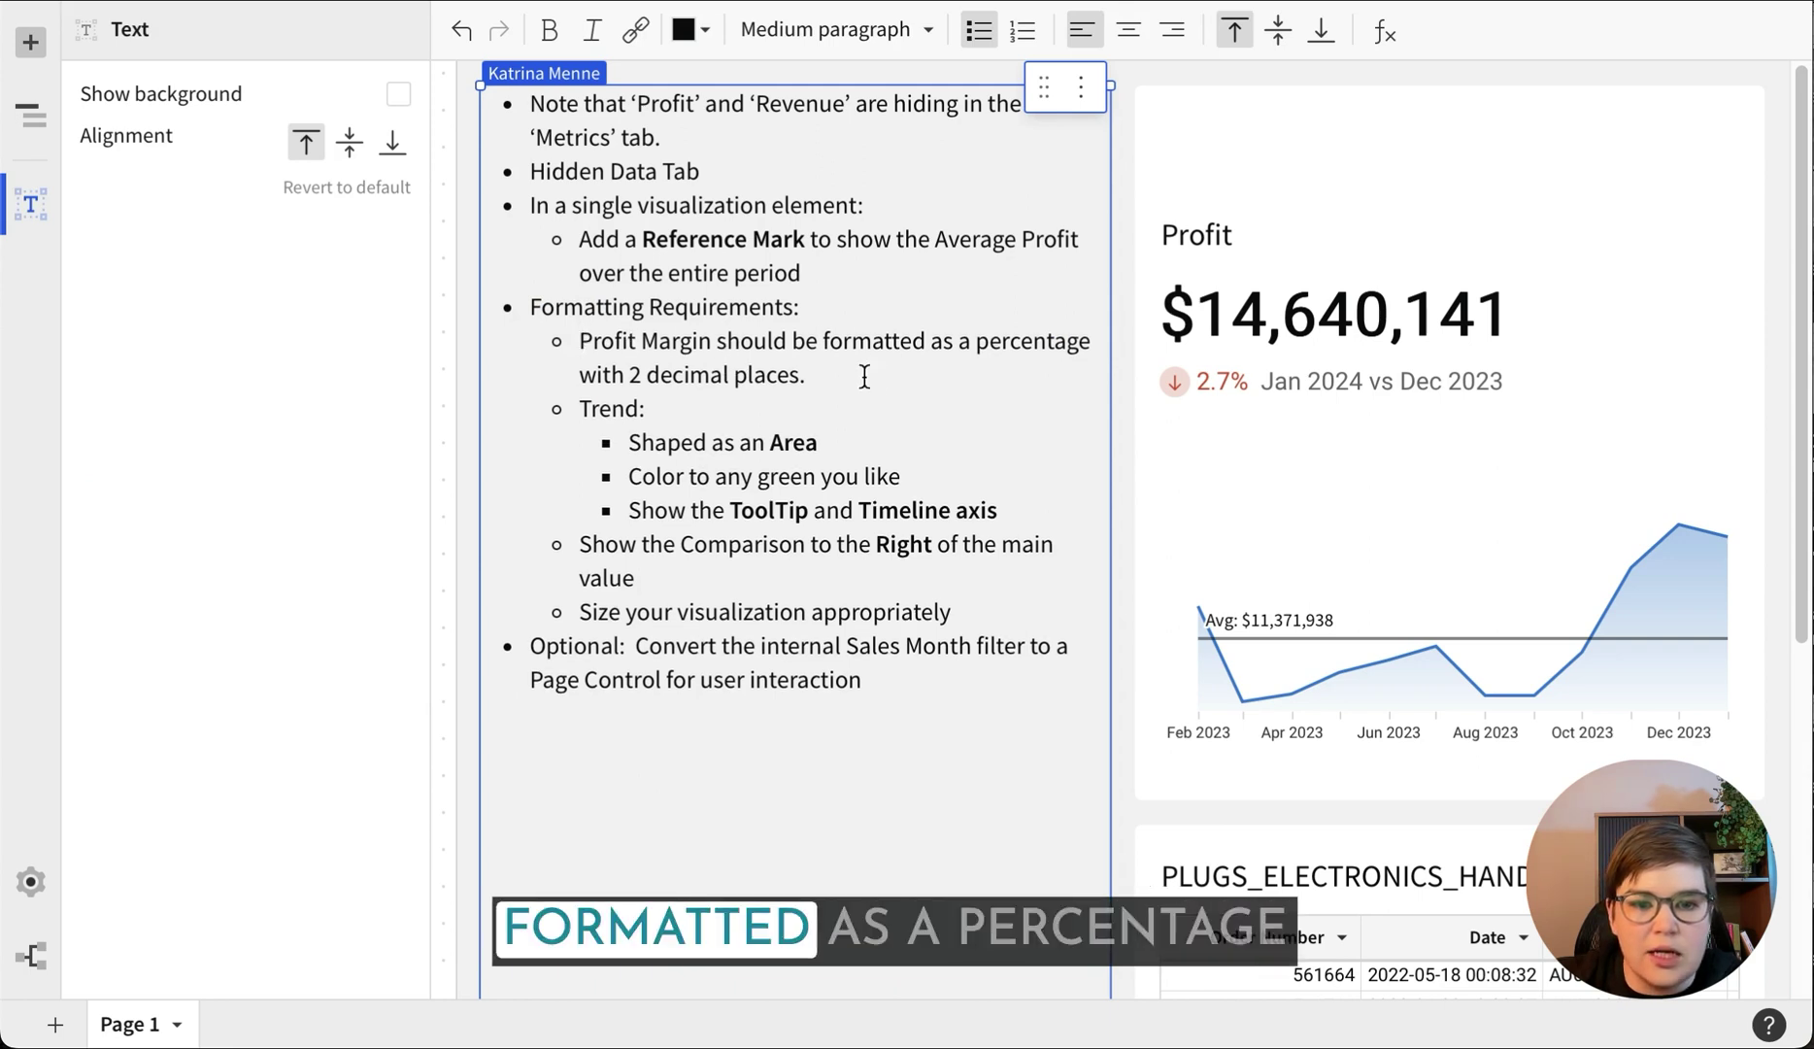
click(1381, 476)
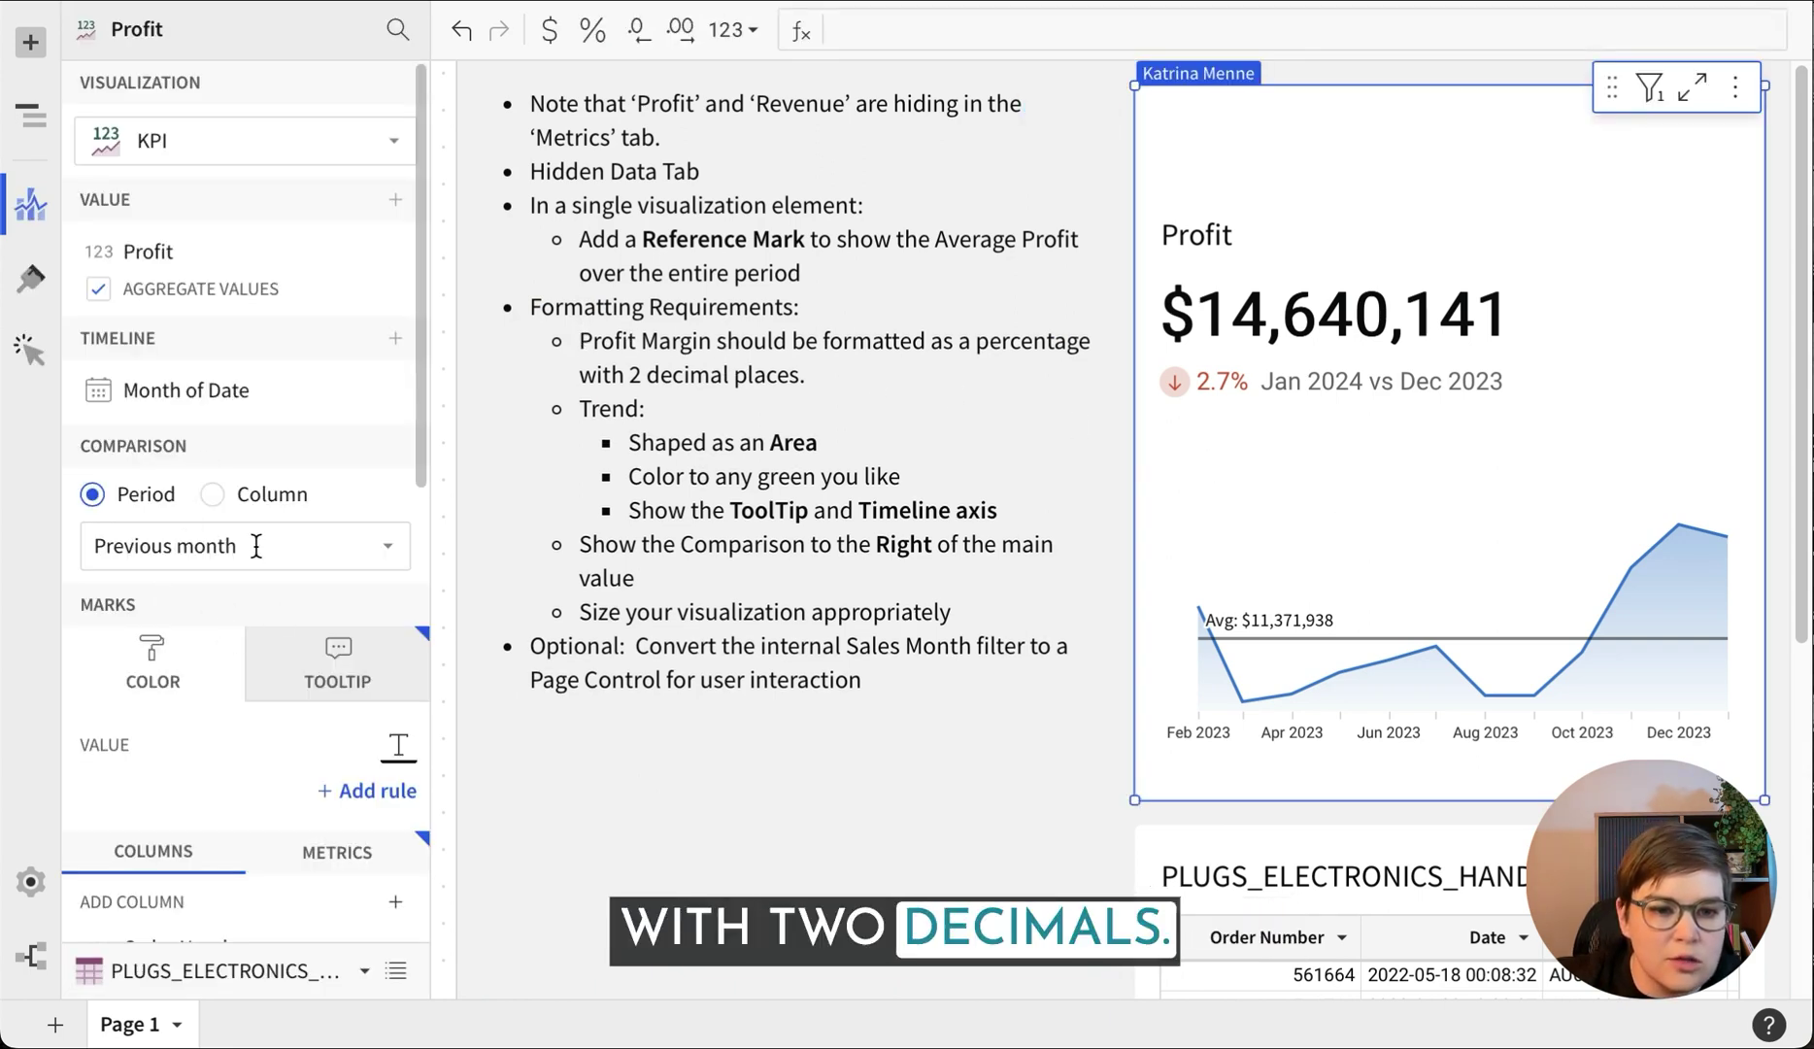
Verify the Profit Margin tooltip field uses percentage formatting
click(381, 650)
click(209, 787)
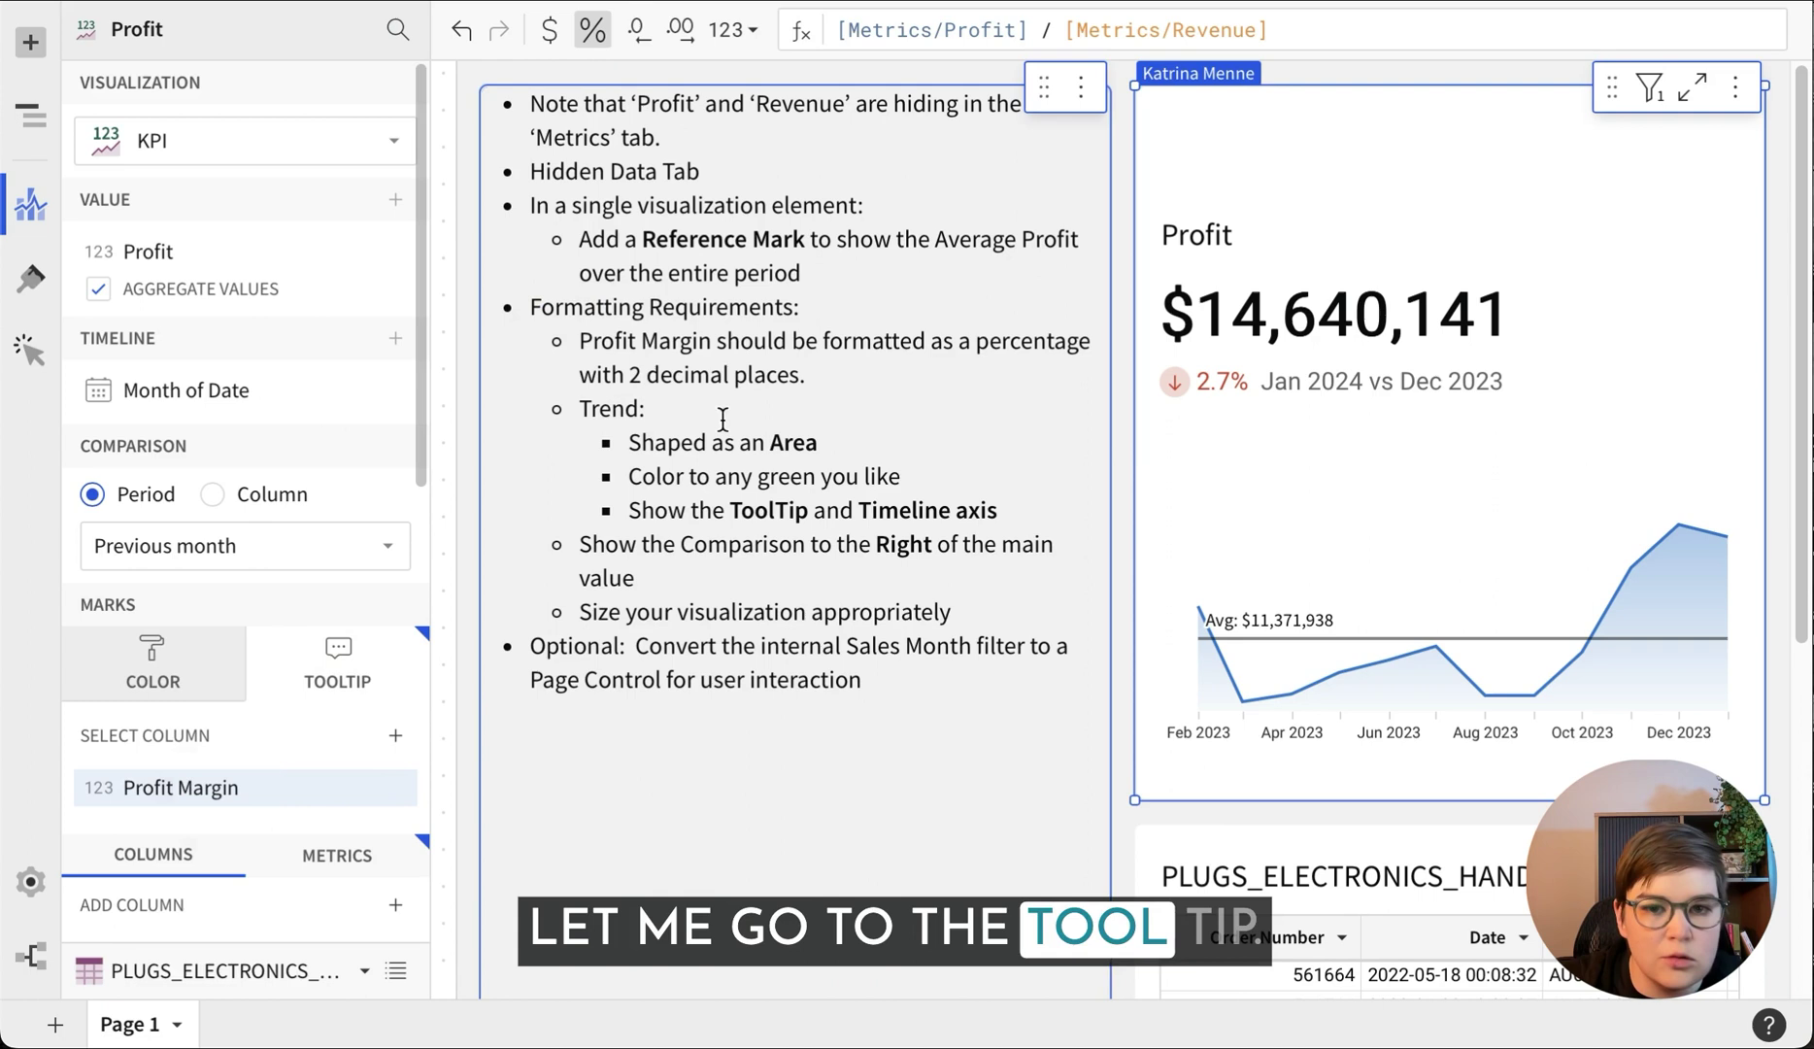
click(645, 32)
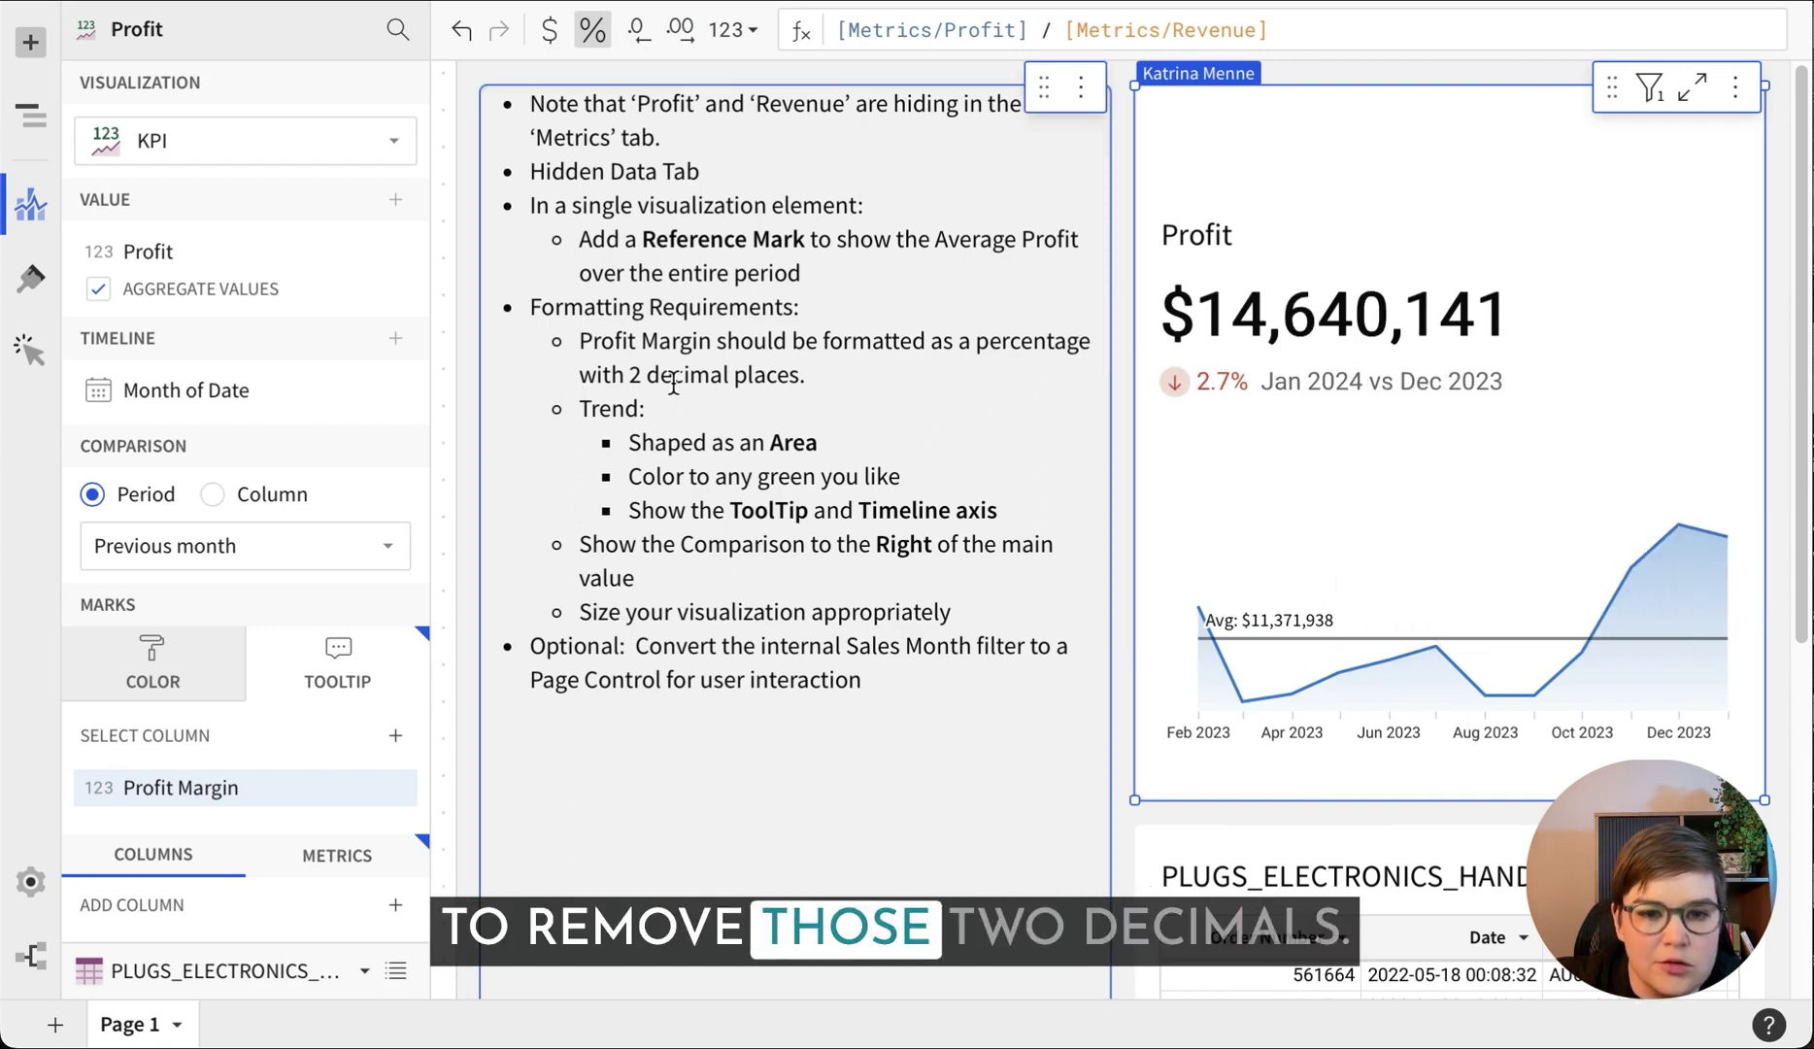
Delete the Profit Margin percentage requirement bullet from the notes
click(814, 381)
drag(814, 381, 577, 333)
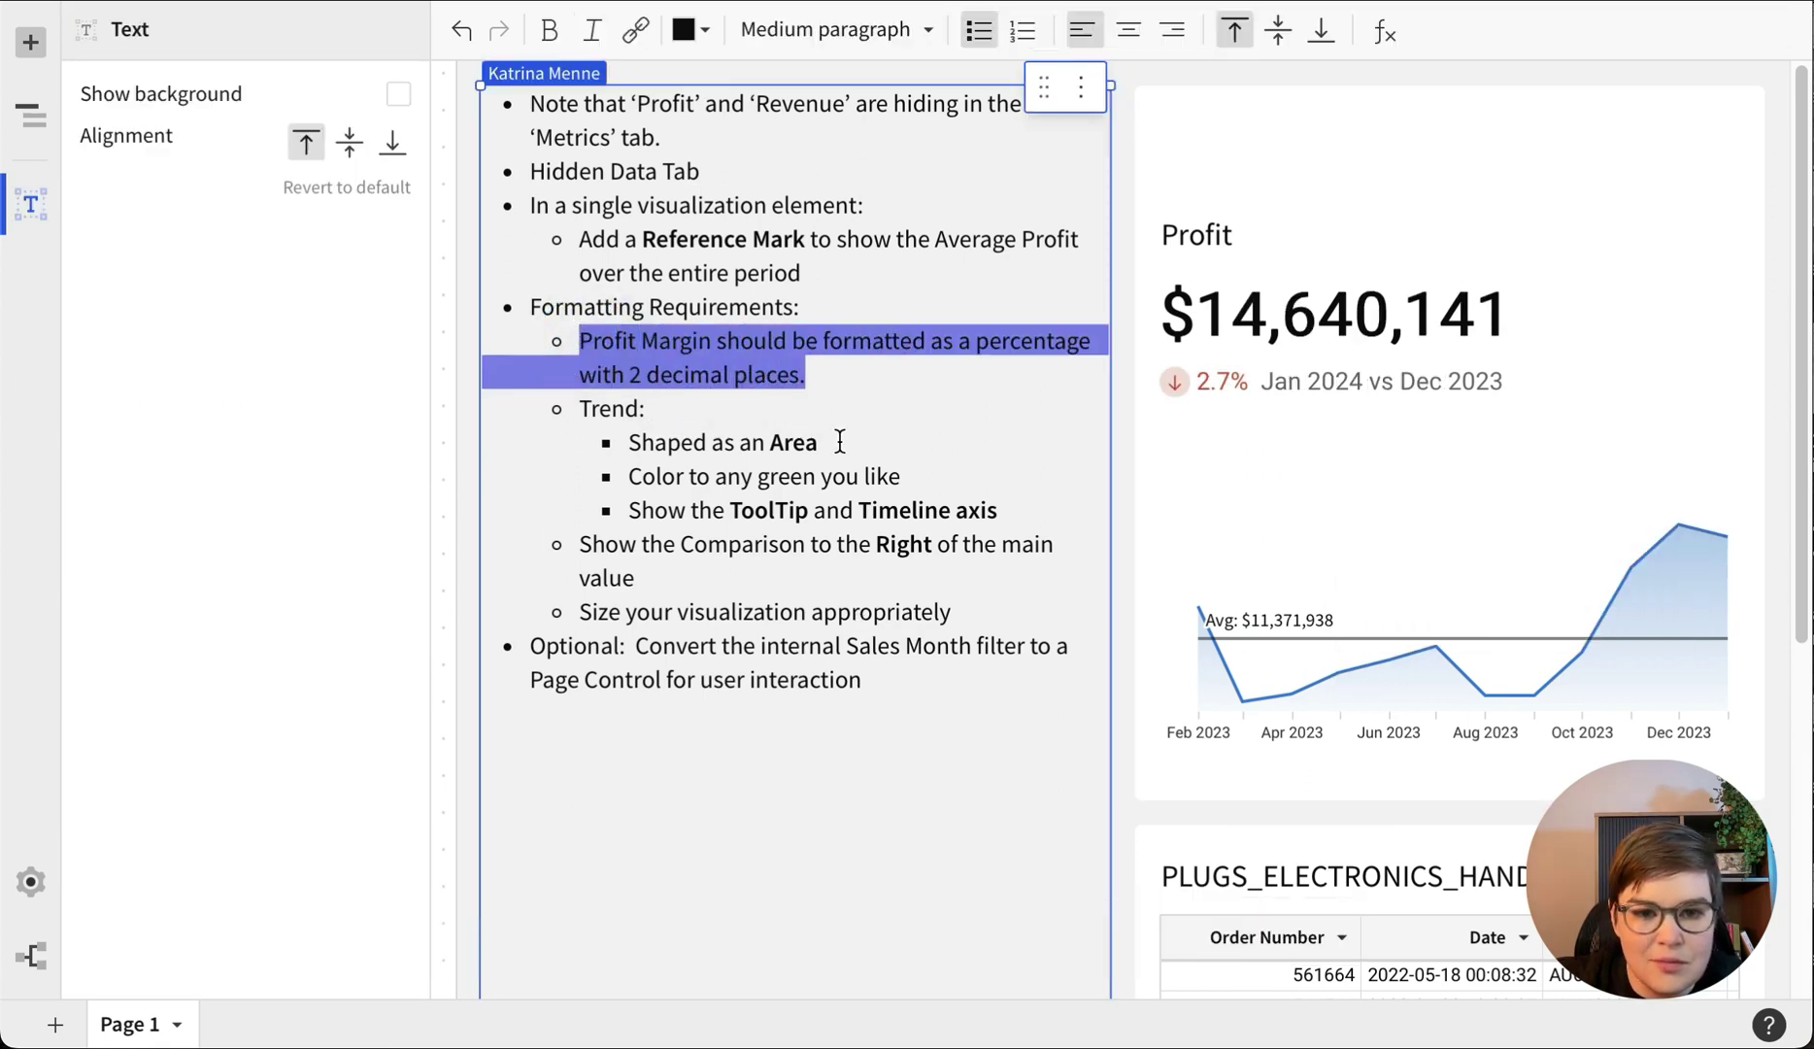
key(Delete)
key(Delete)
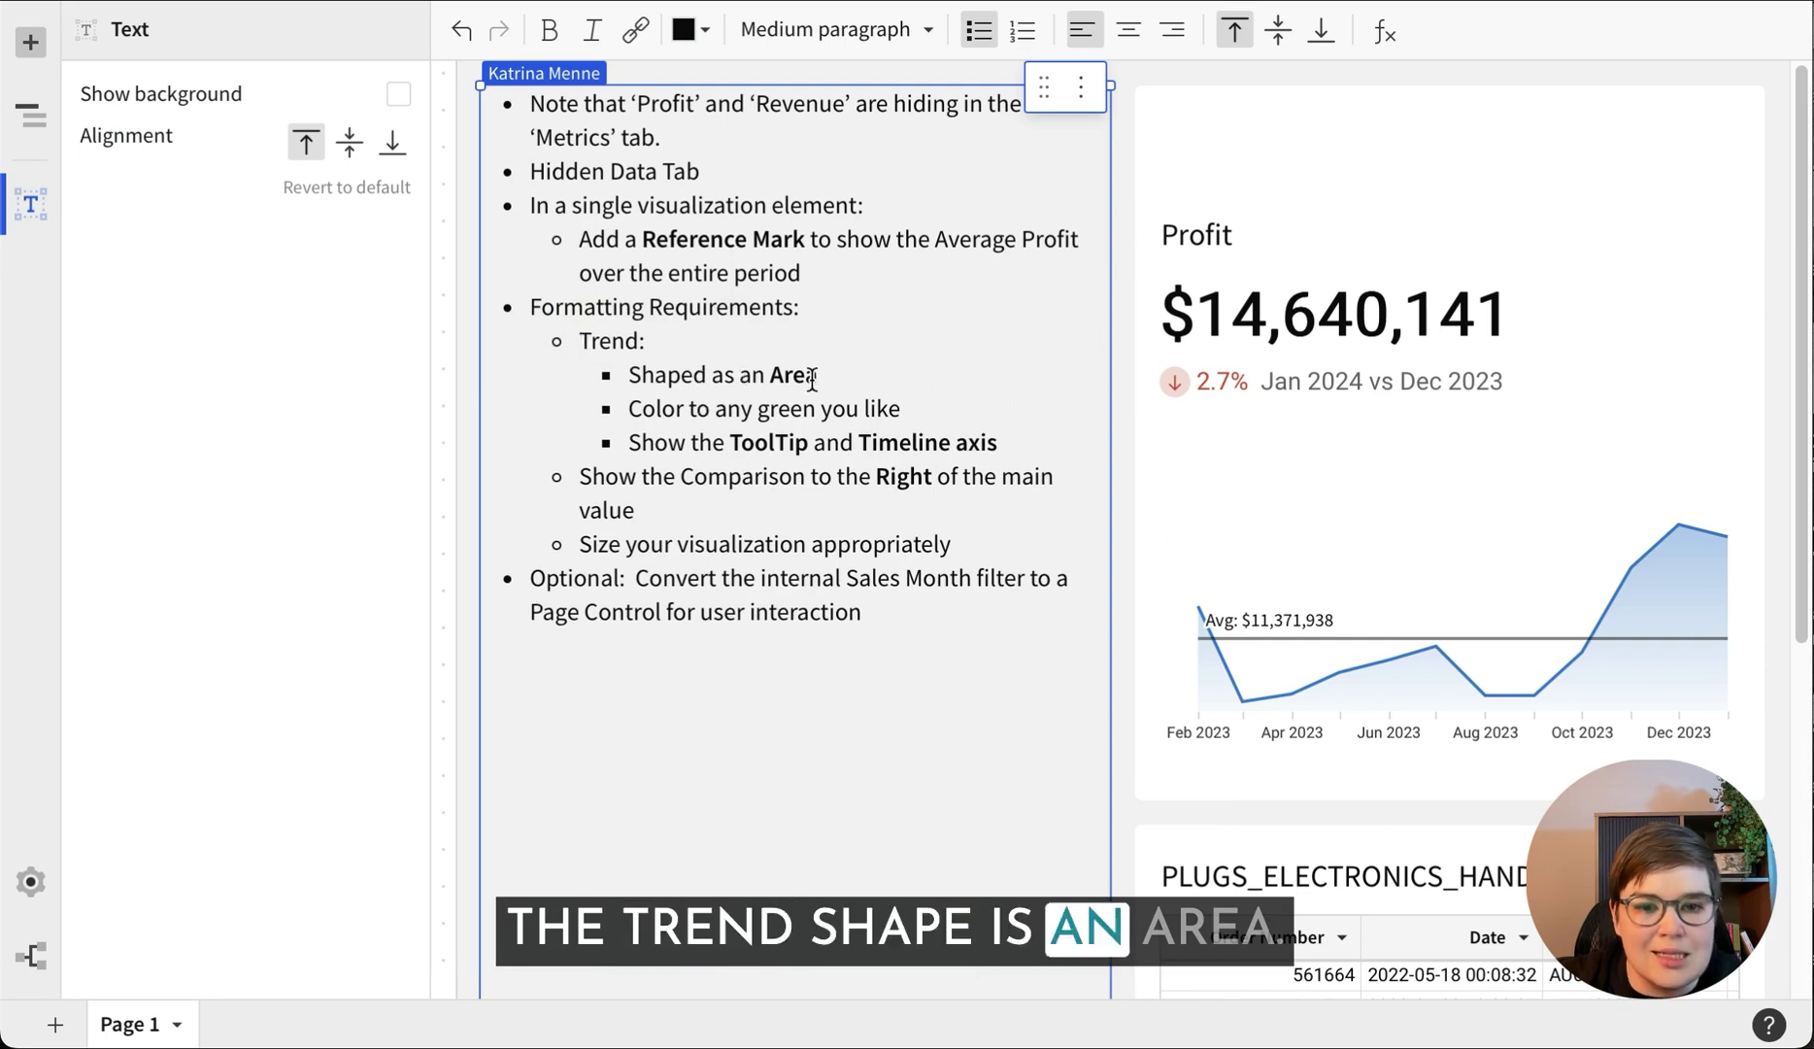
click(1357, 599)
Change the Profit trend color from blue to a green standard swatch
click(39, 275)
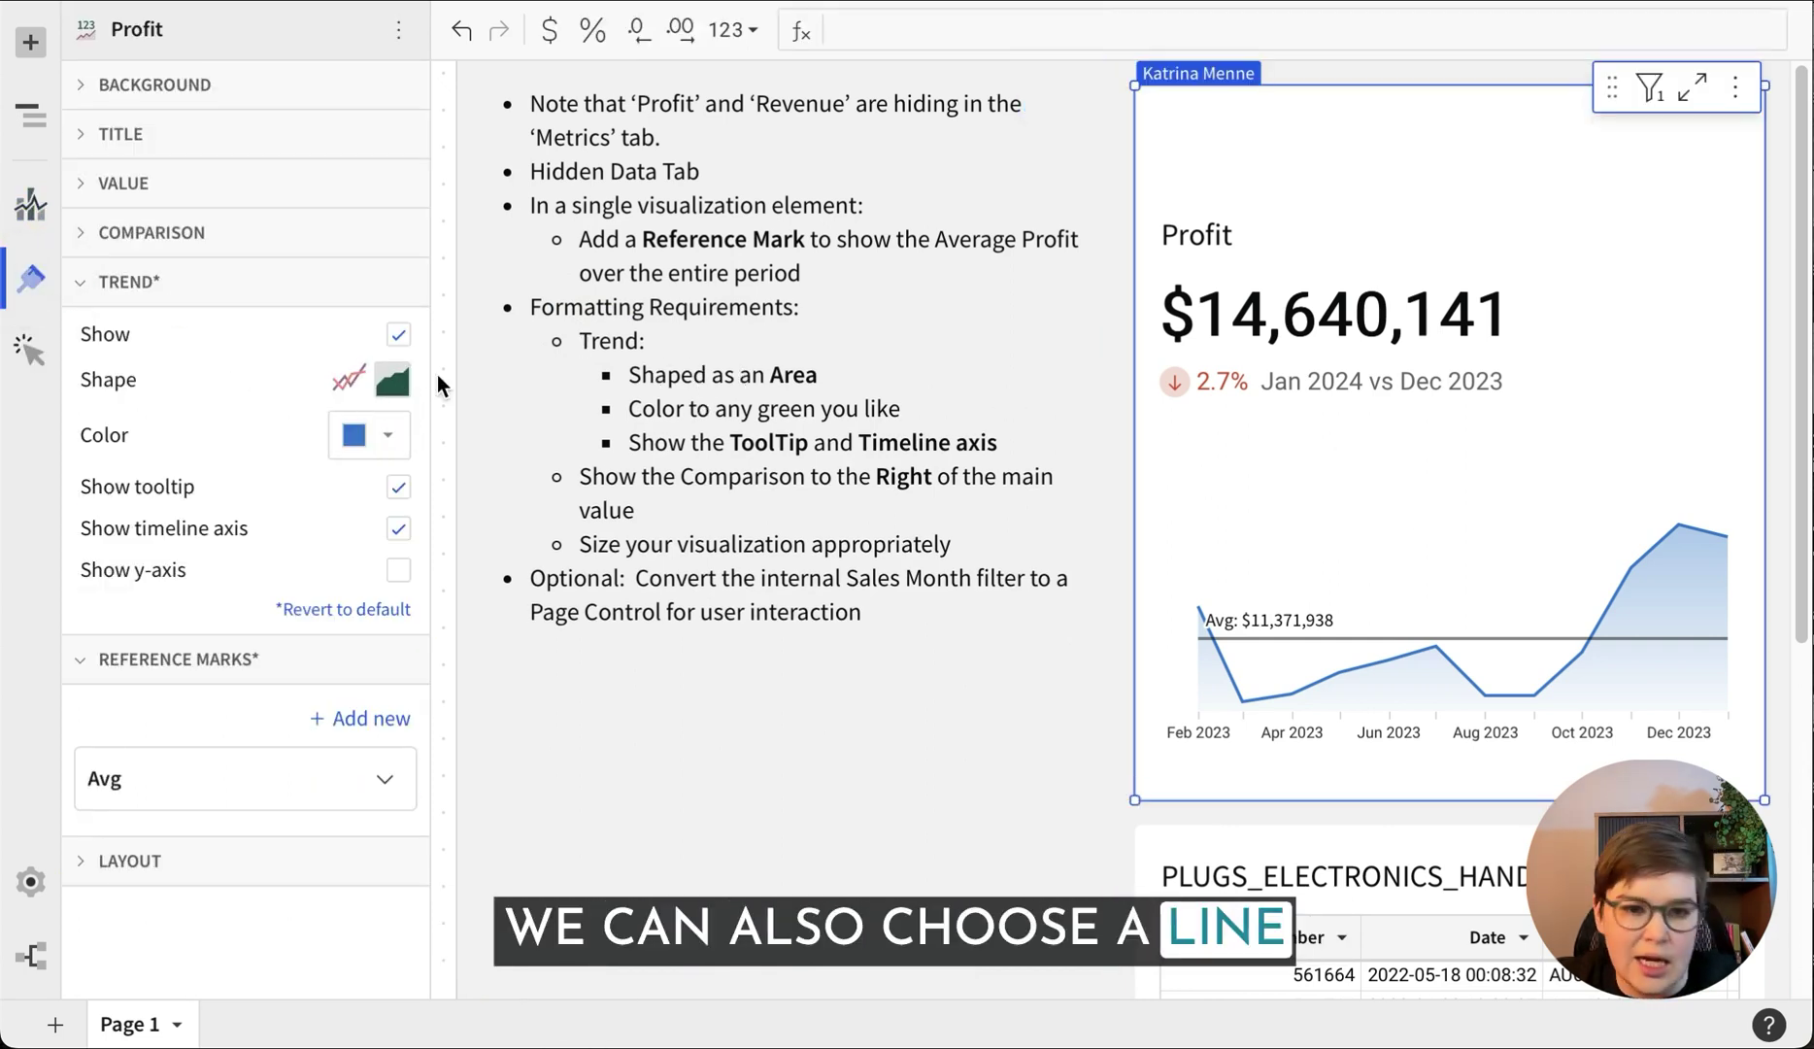
click(389, 439)
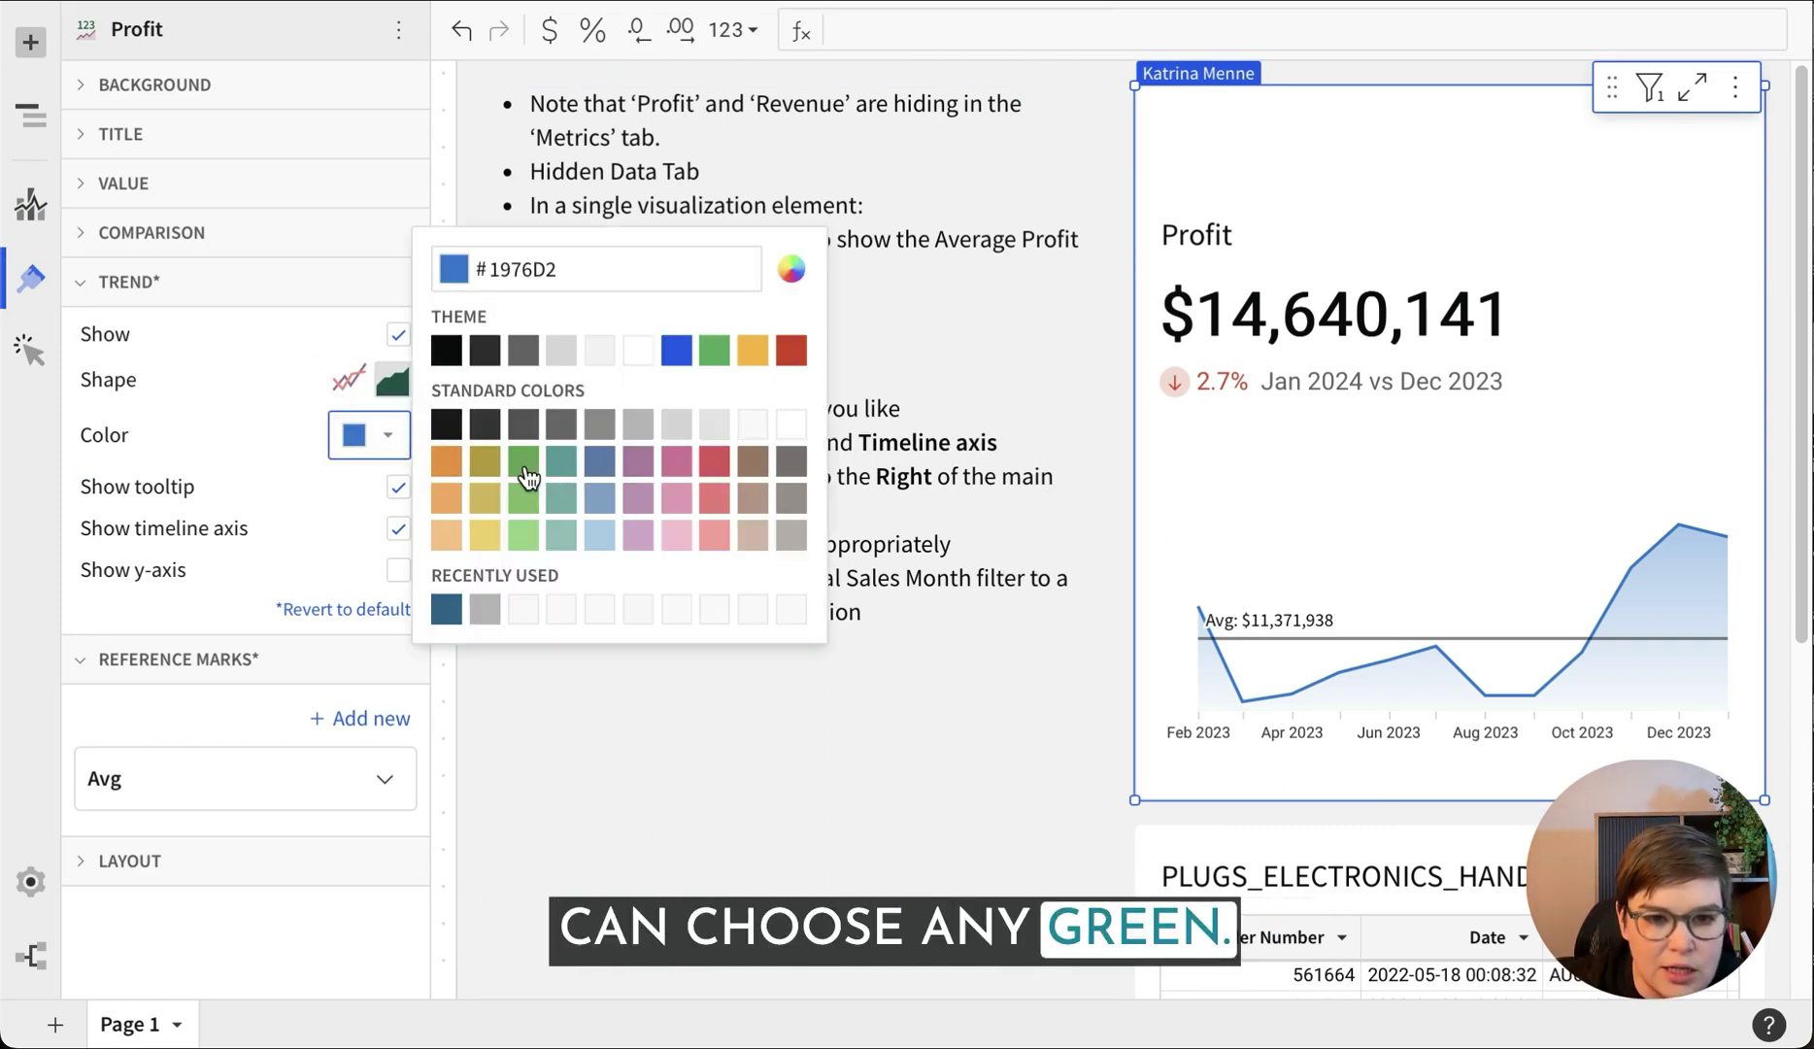
click(523, 497)
click(925, 496)
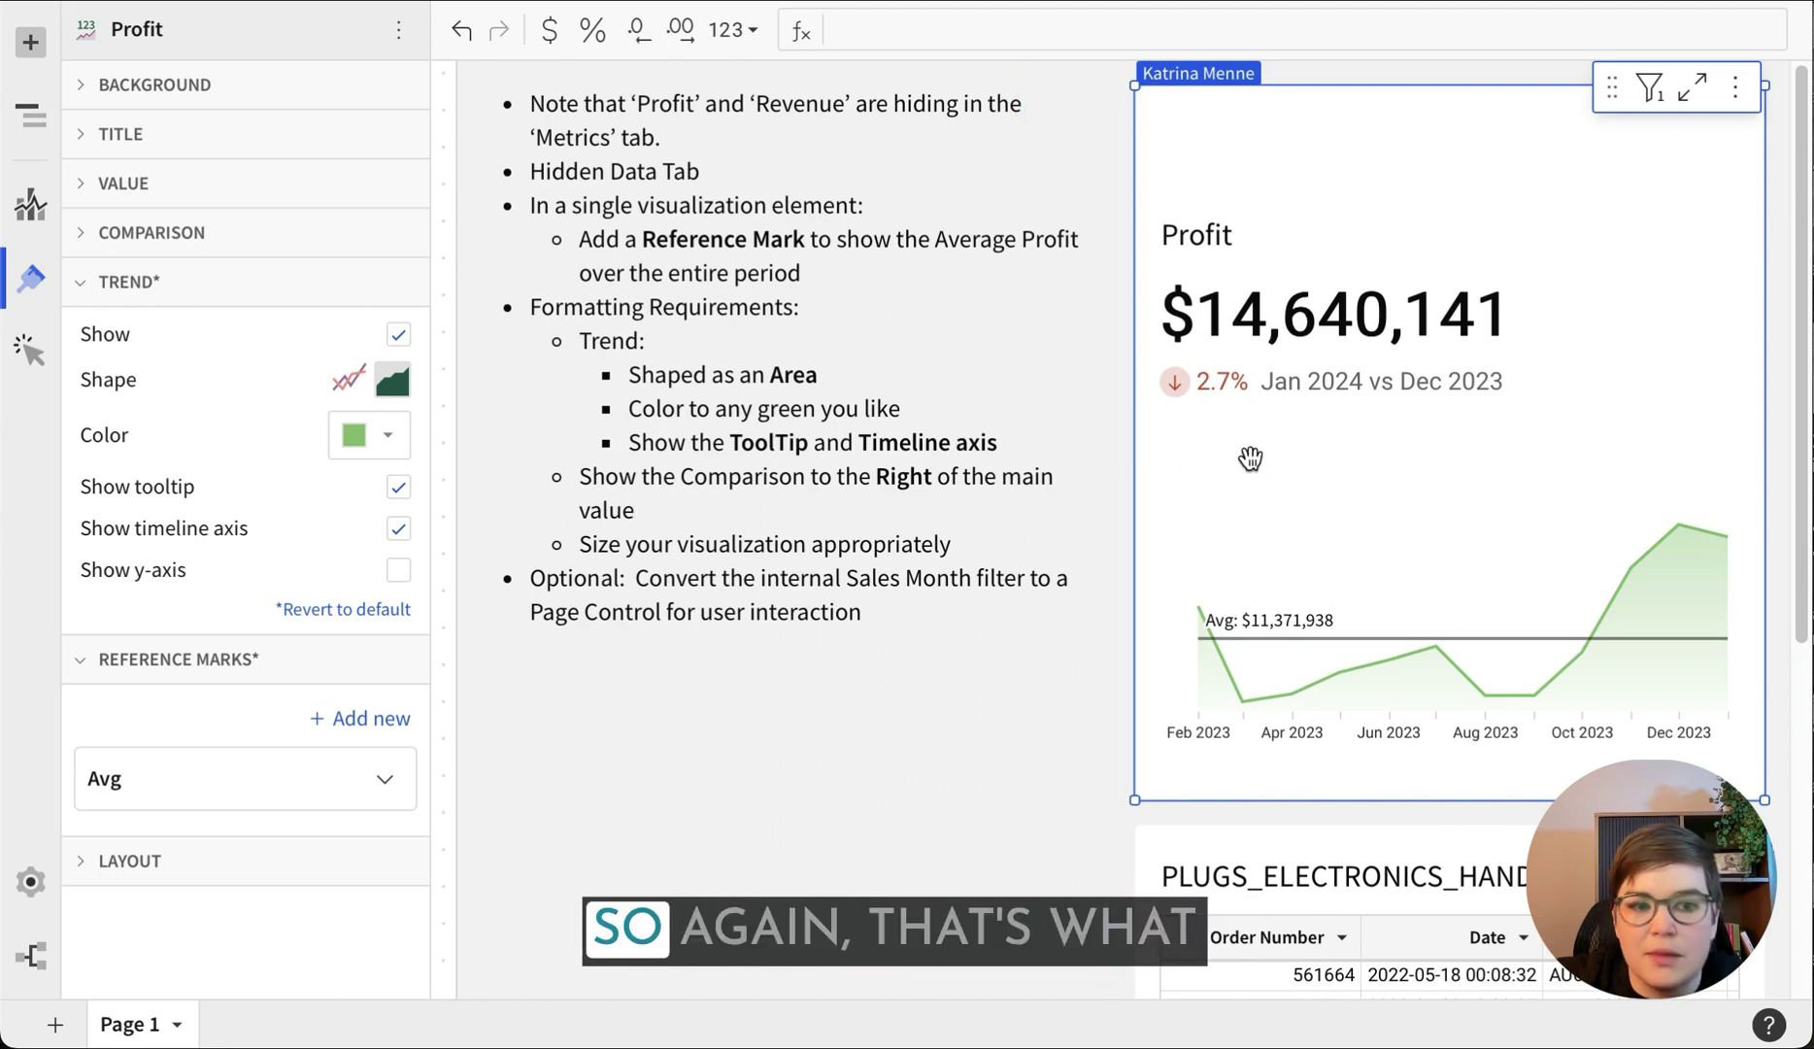
click(1318, 467)
Confirm Profit Margin is in the tooltip fields, then delete the Trend sub-list from the notes
click(27, 200)
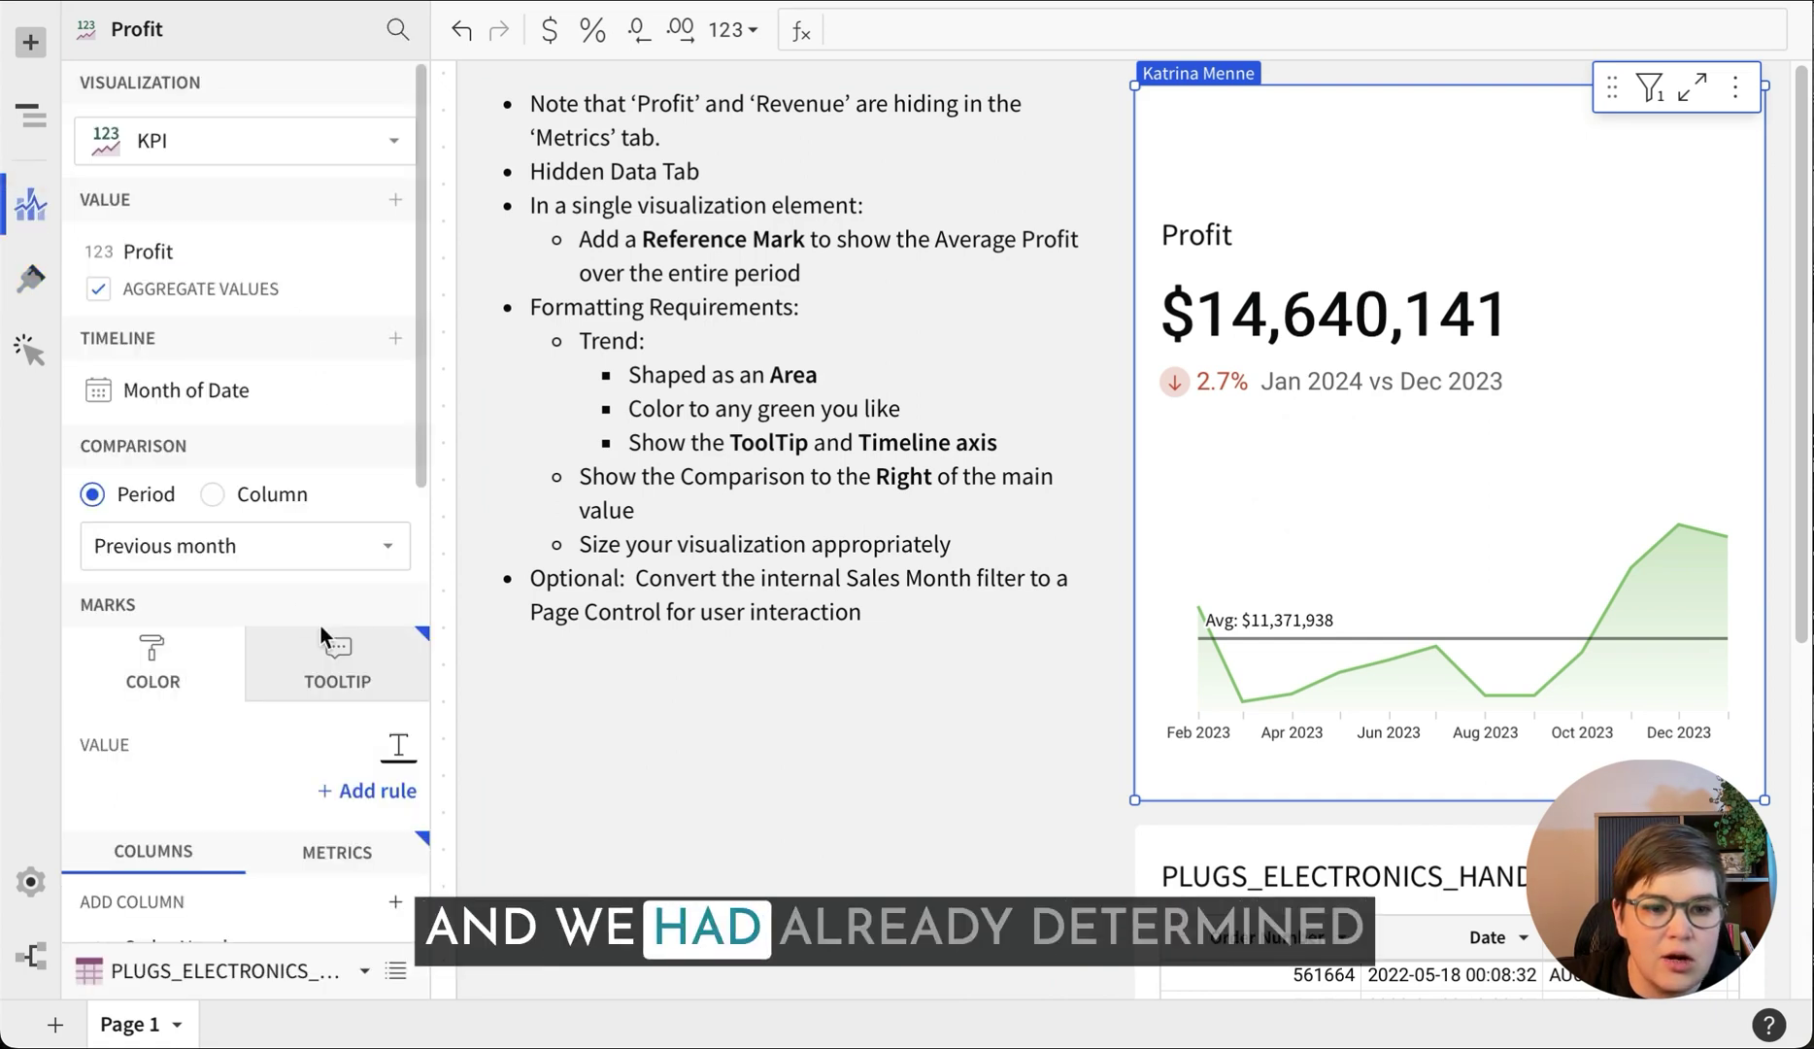
click(338, 658)
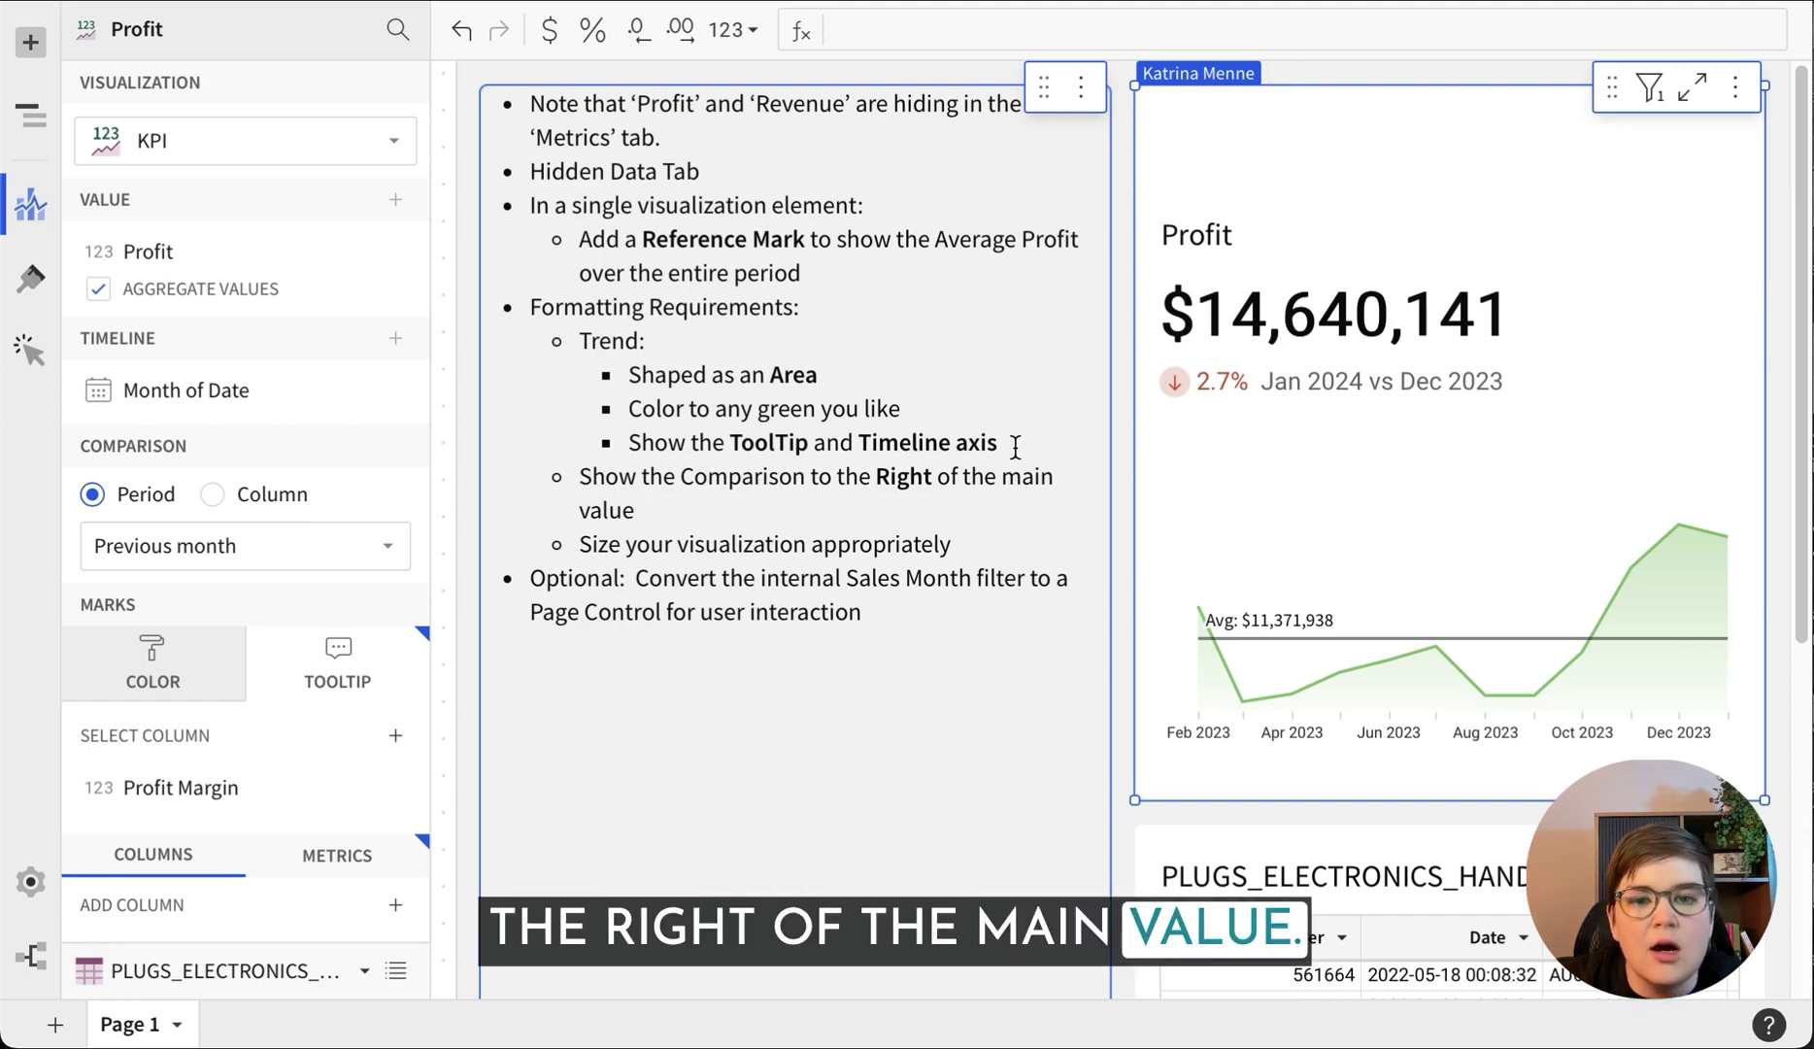
drag(1014, 447, 582, 338)
key(BackSpace)
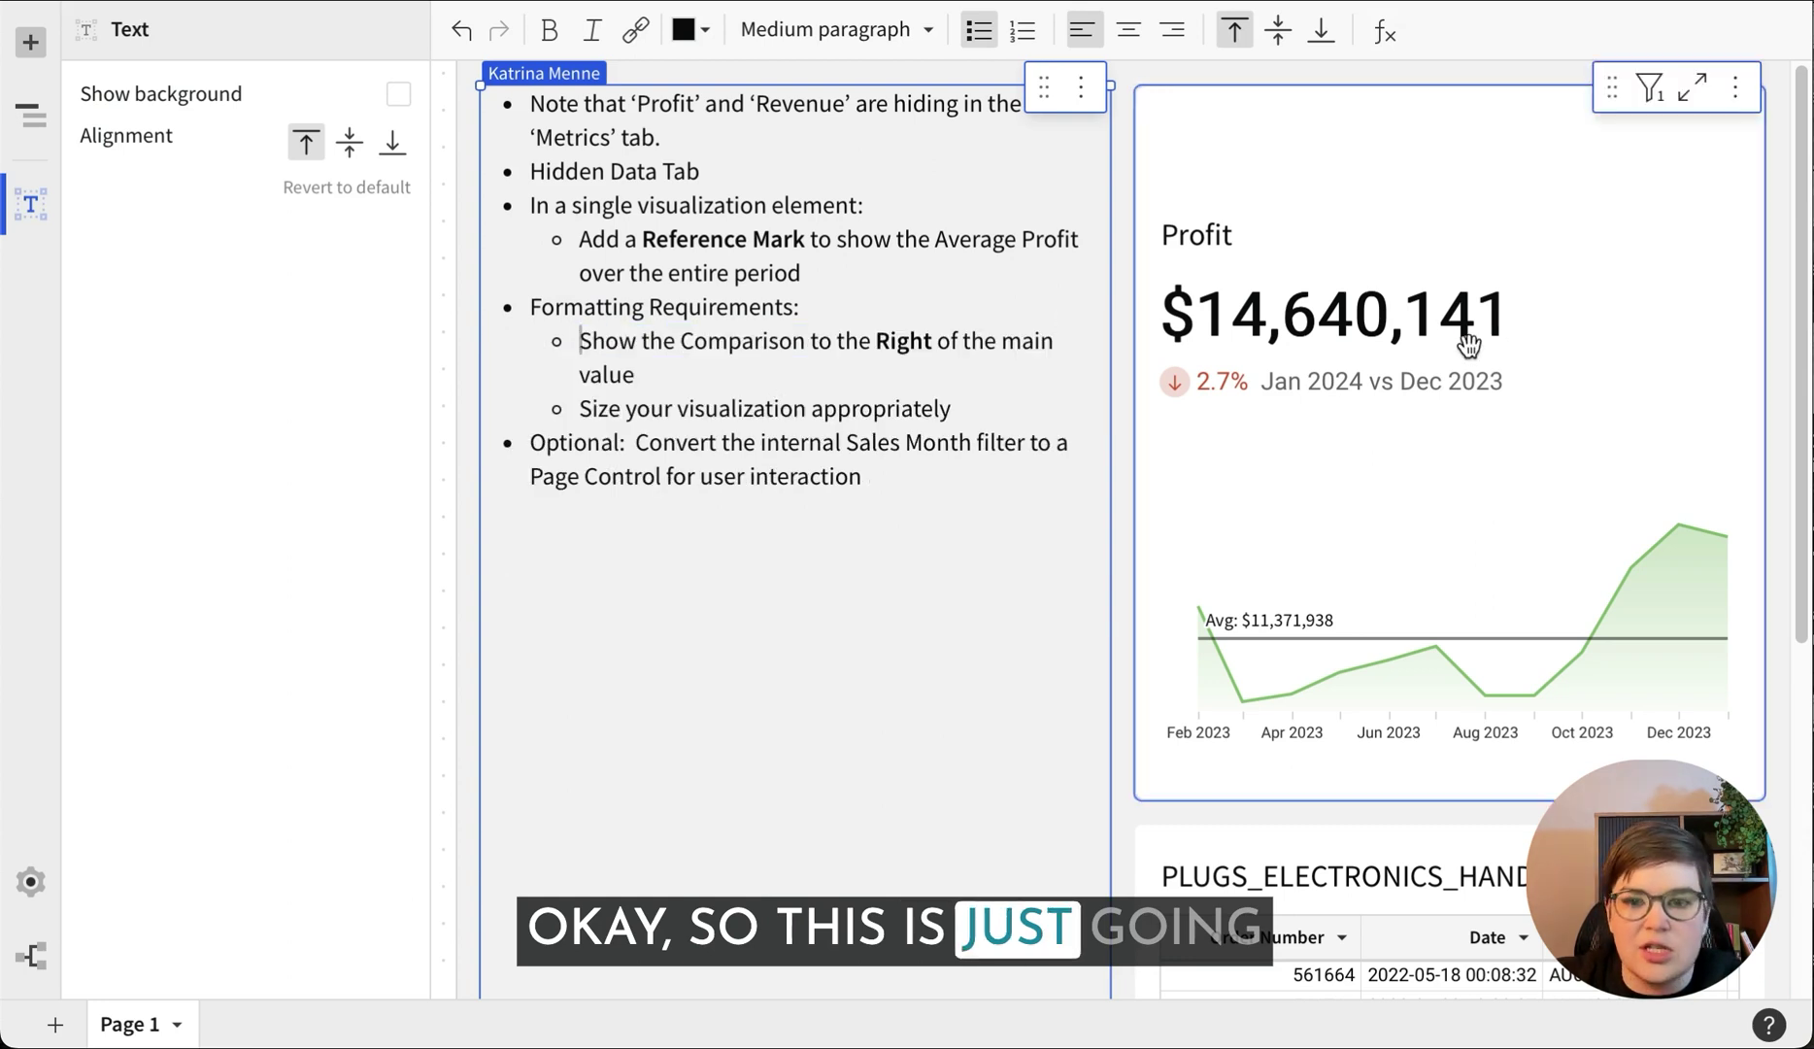
click(1467, 344)
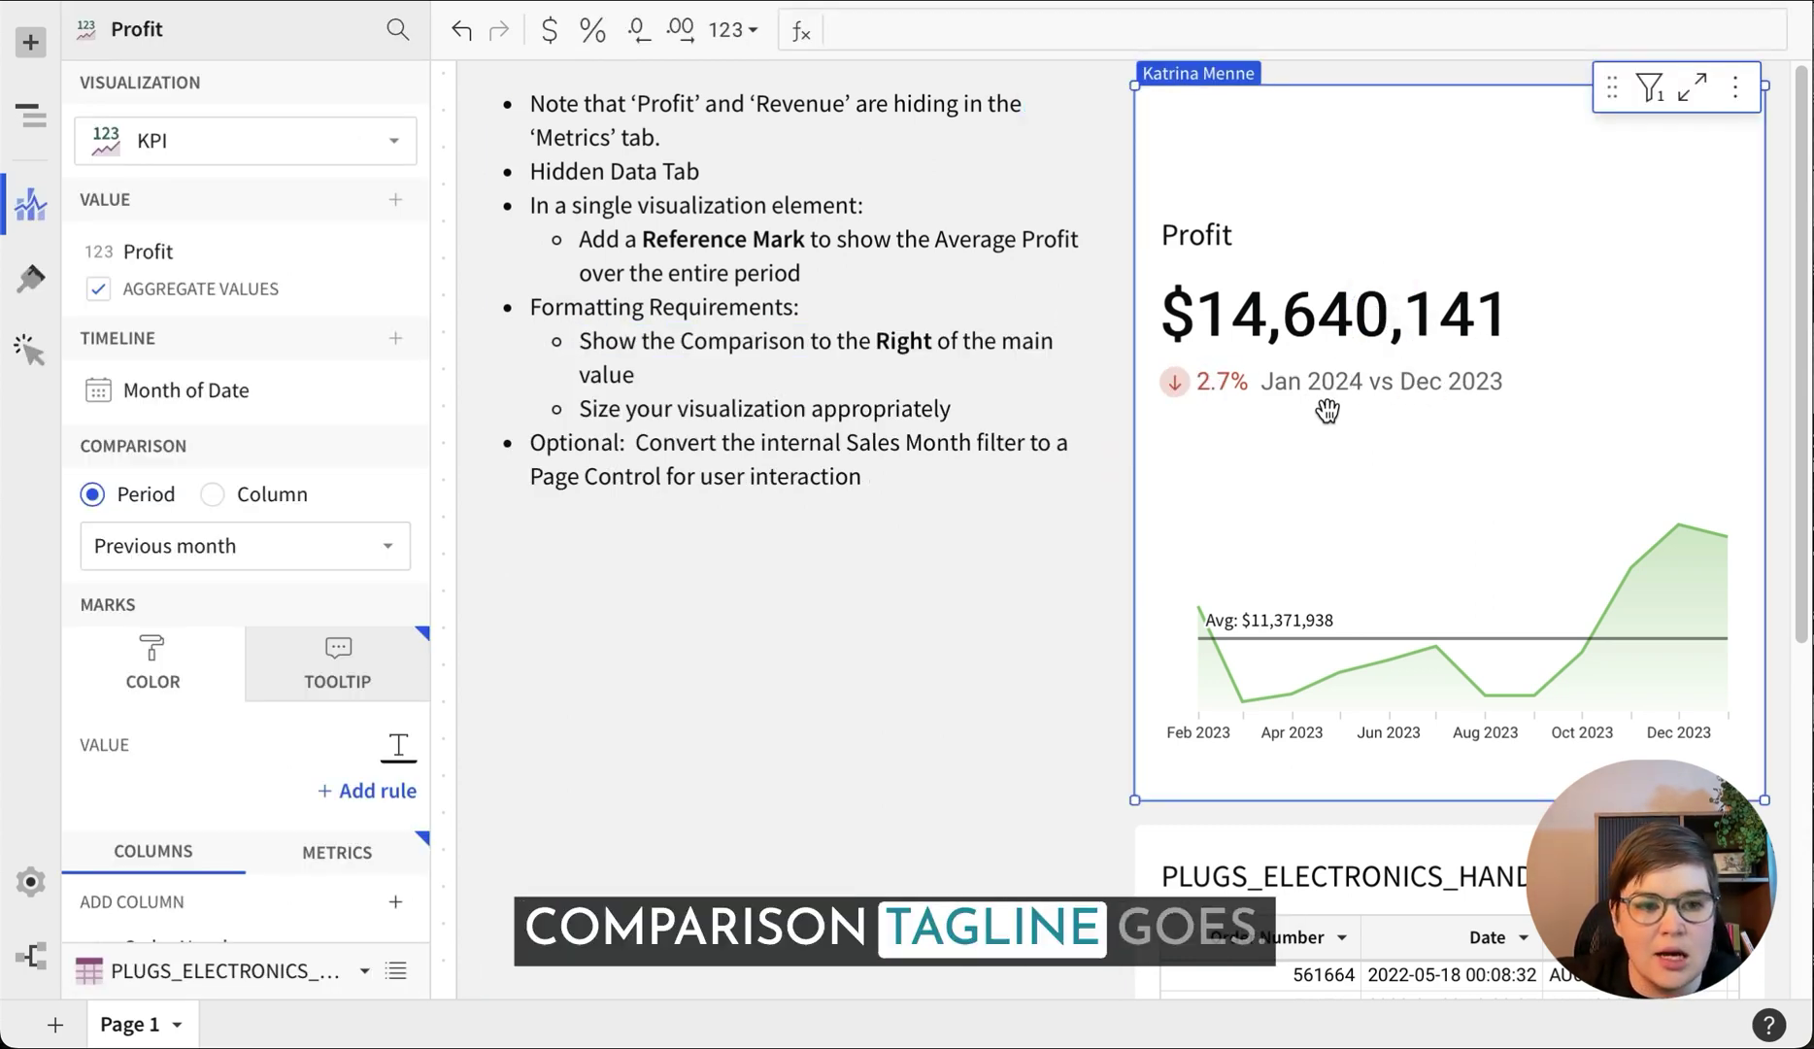
Review the comparison settings, keeping Display '% difference from' and Direction 'Higher is better'
click(42, 272)
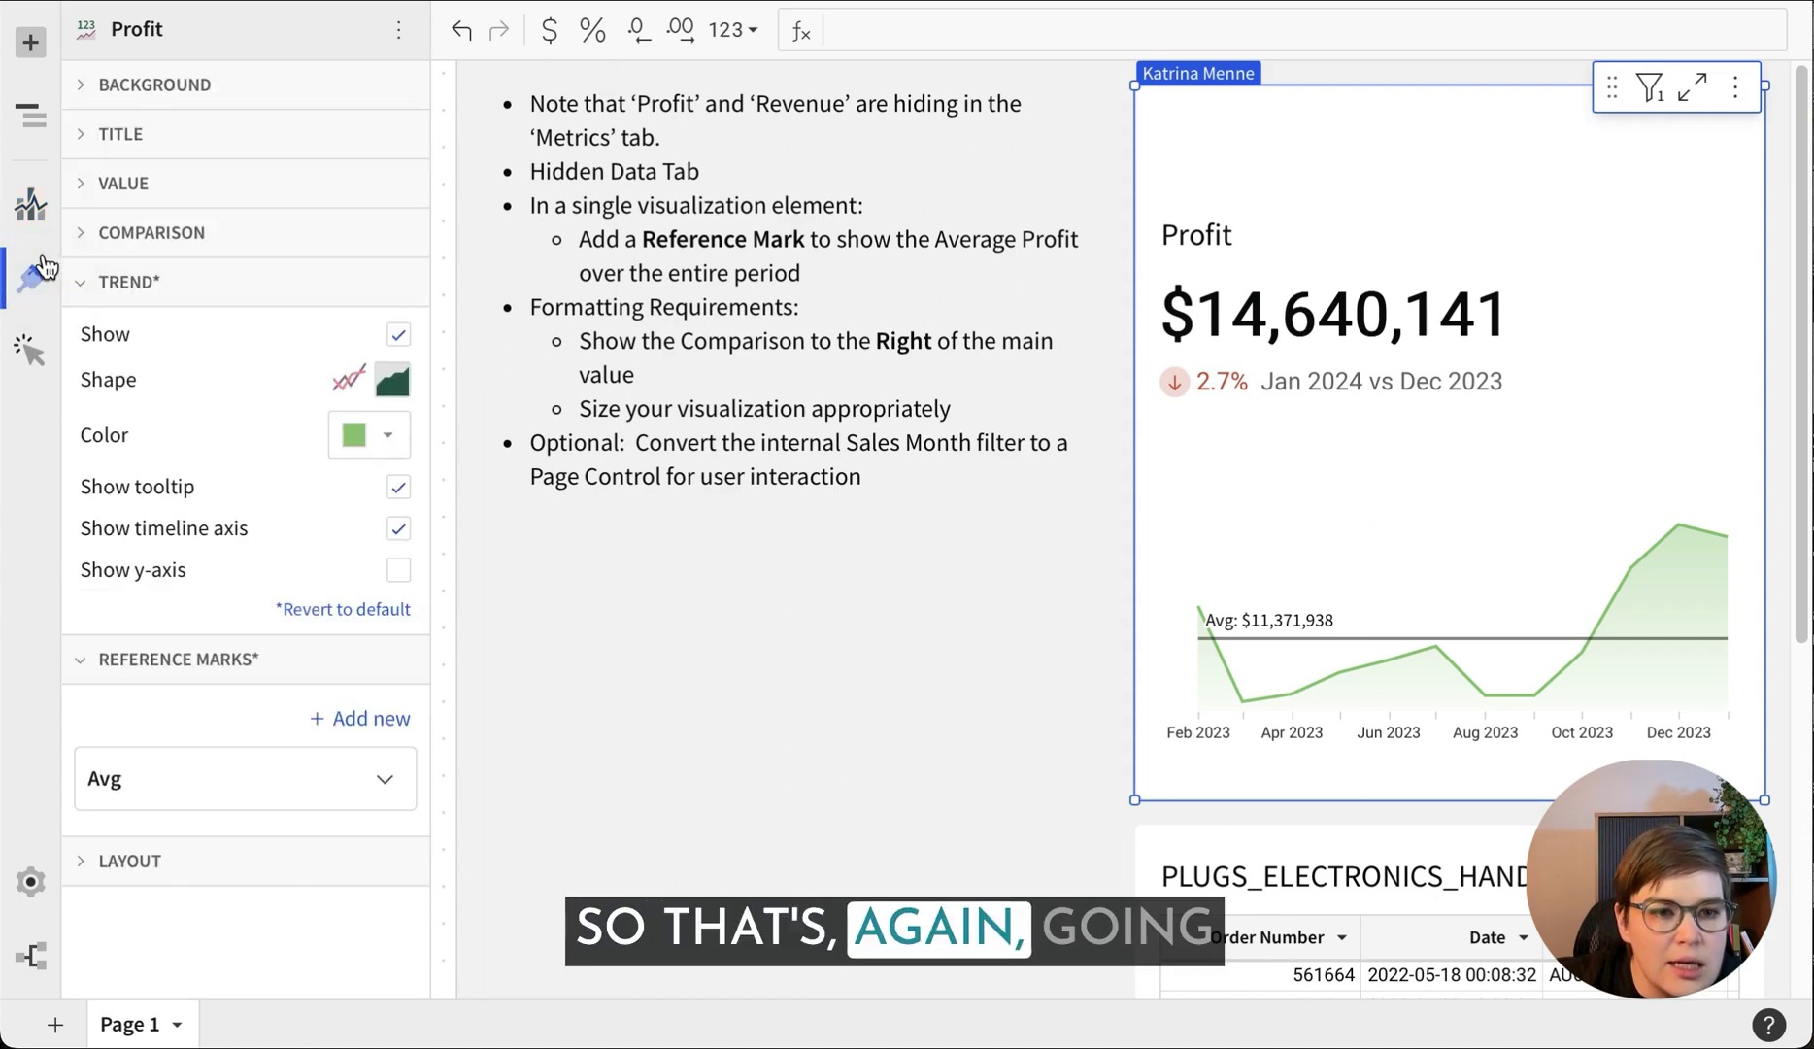
click(154, 235)
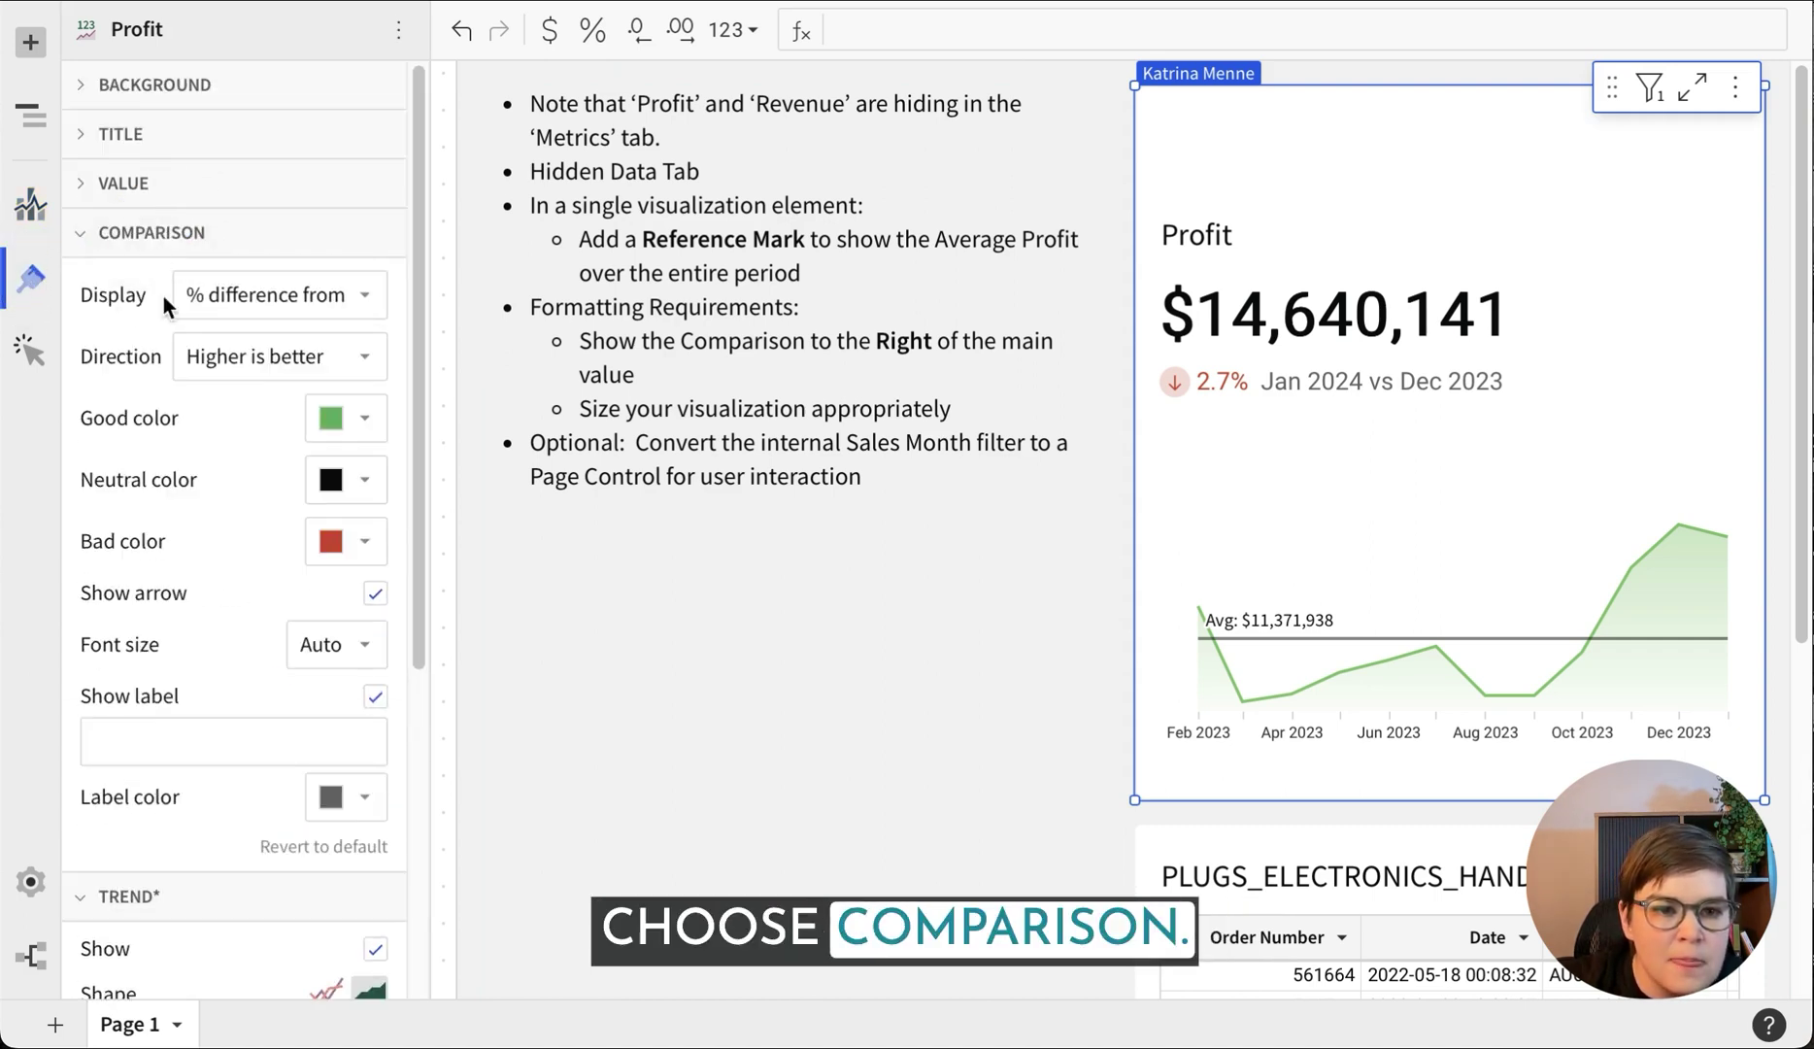
click(354, 303)
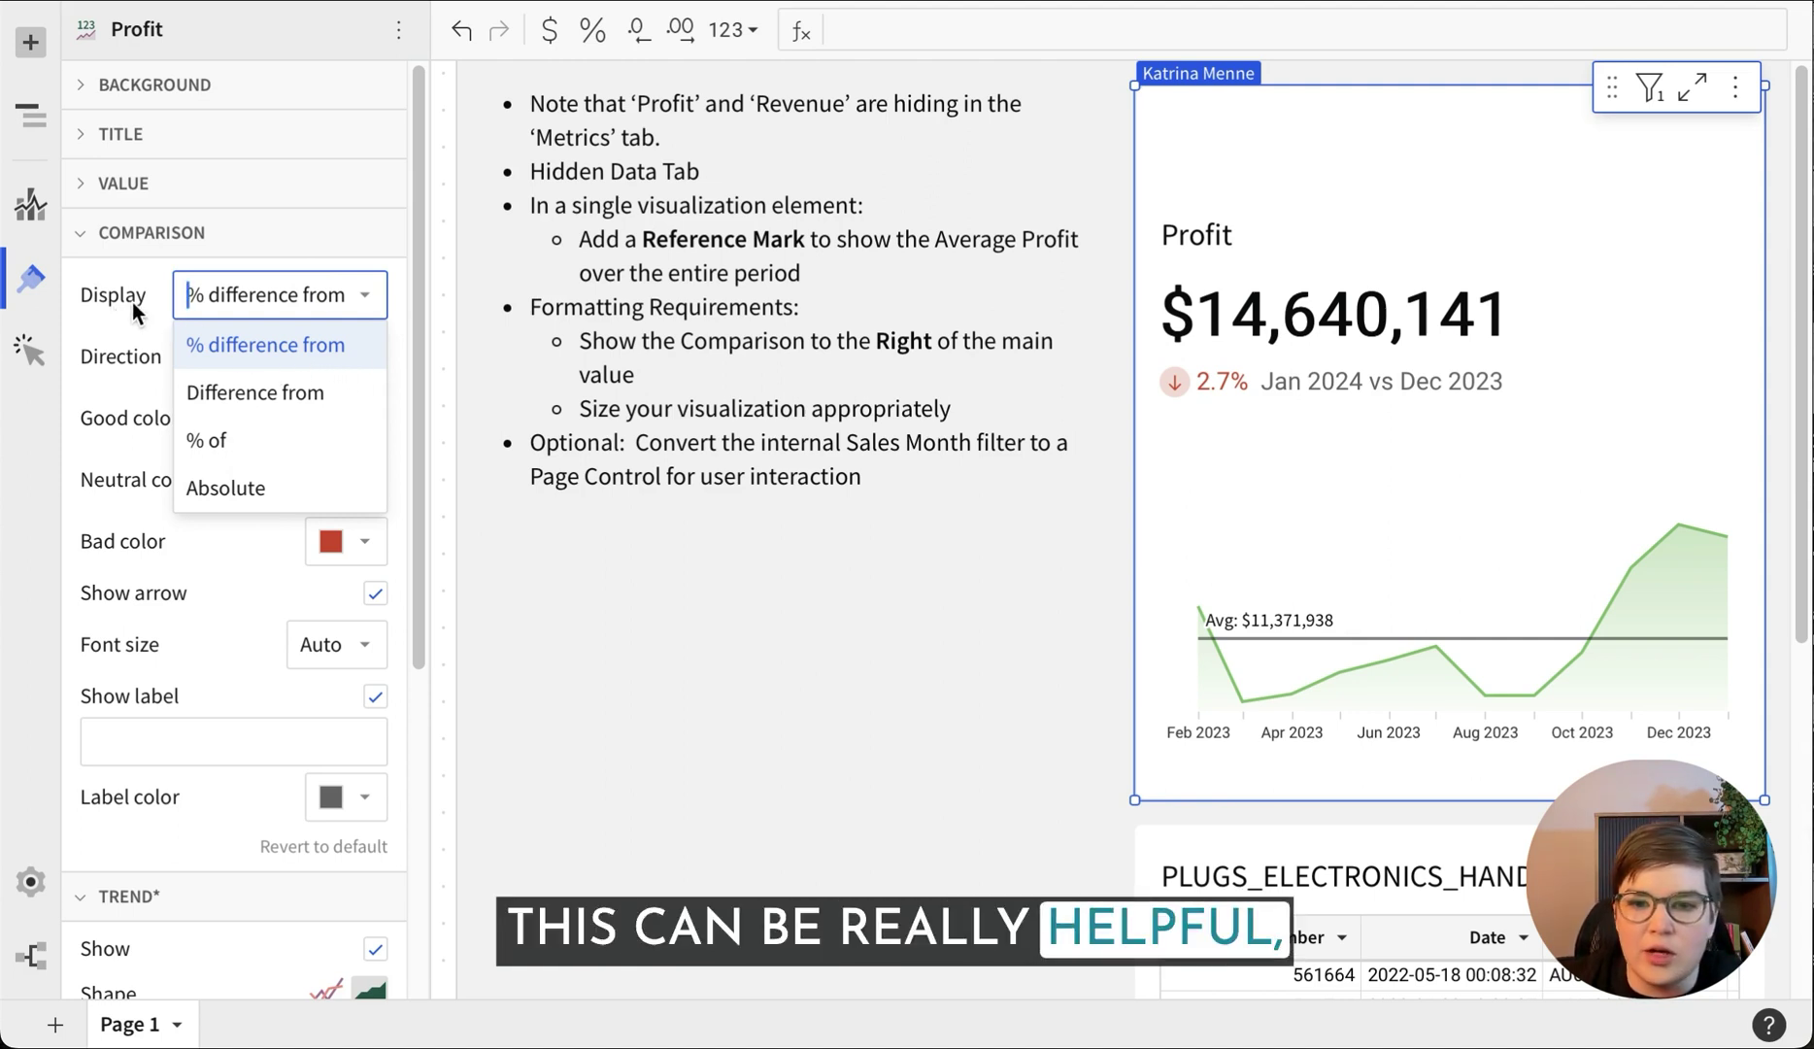
click(104, 419)
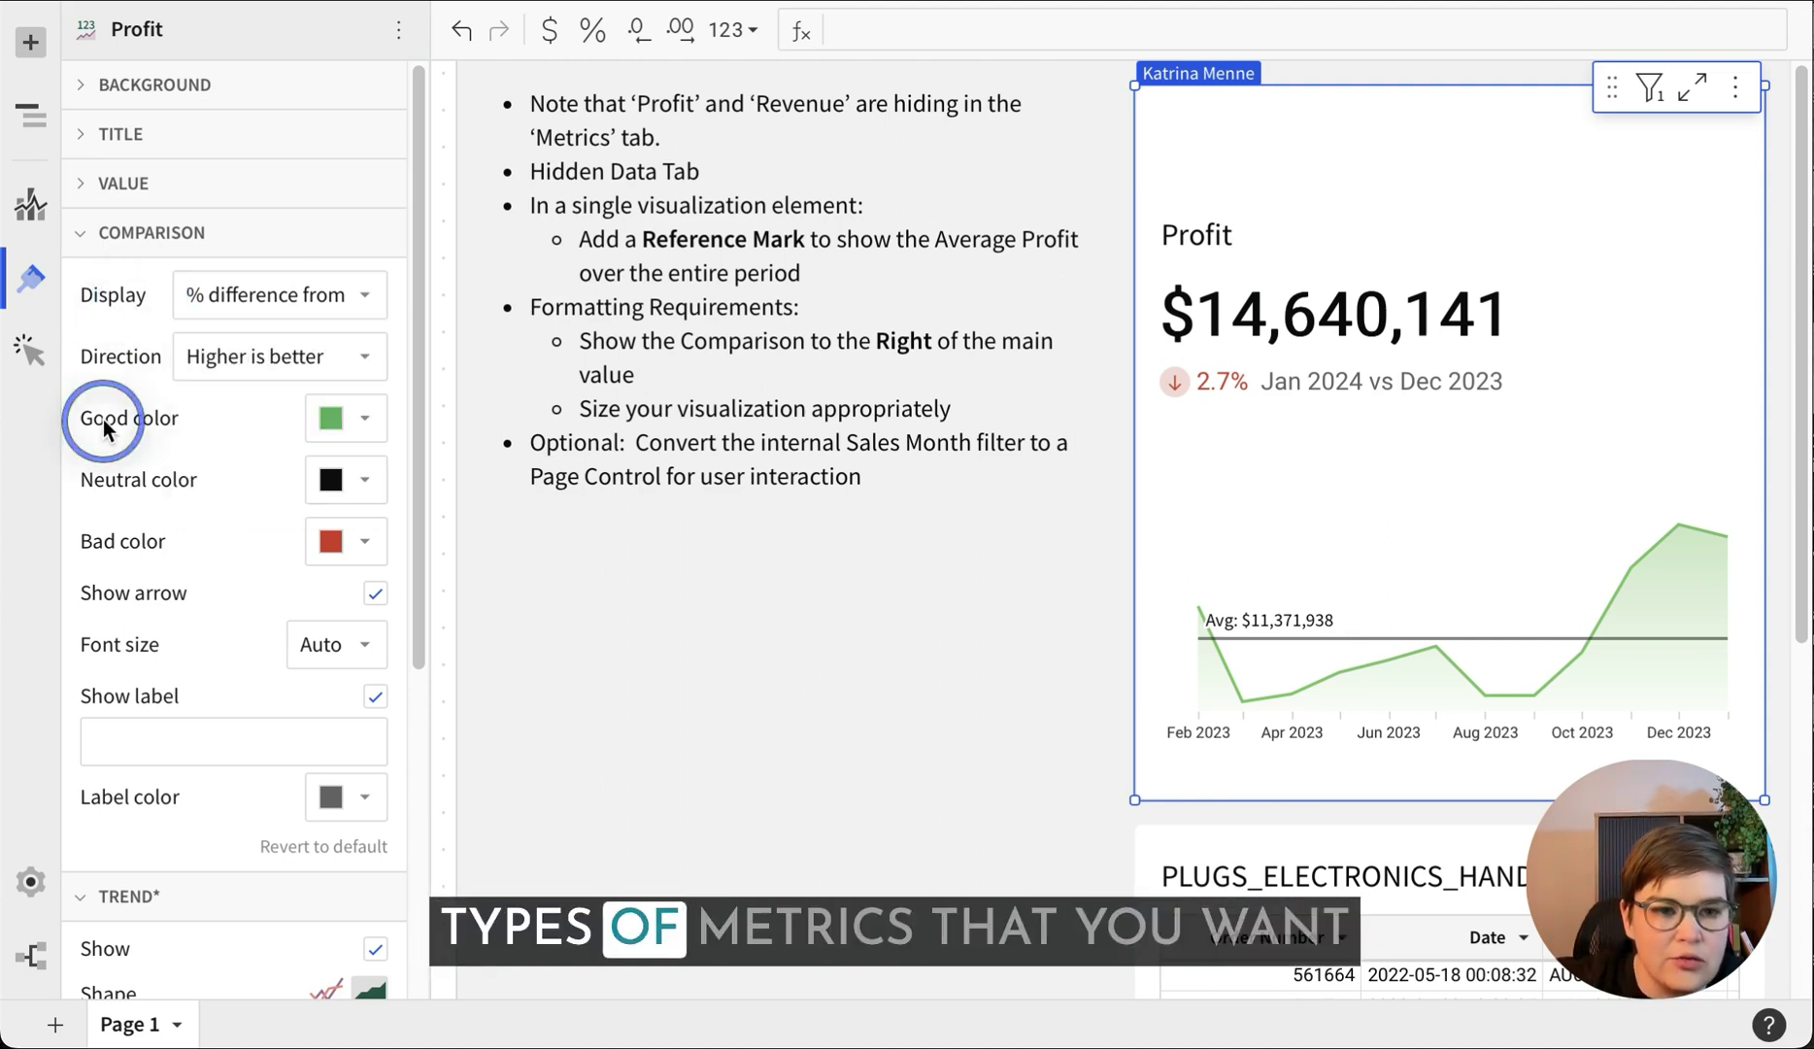
click(340, 355)
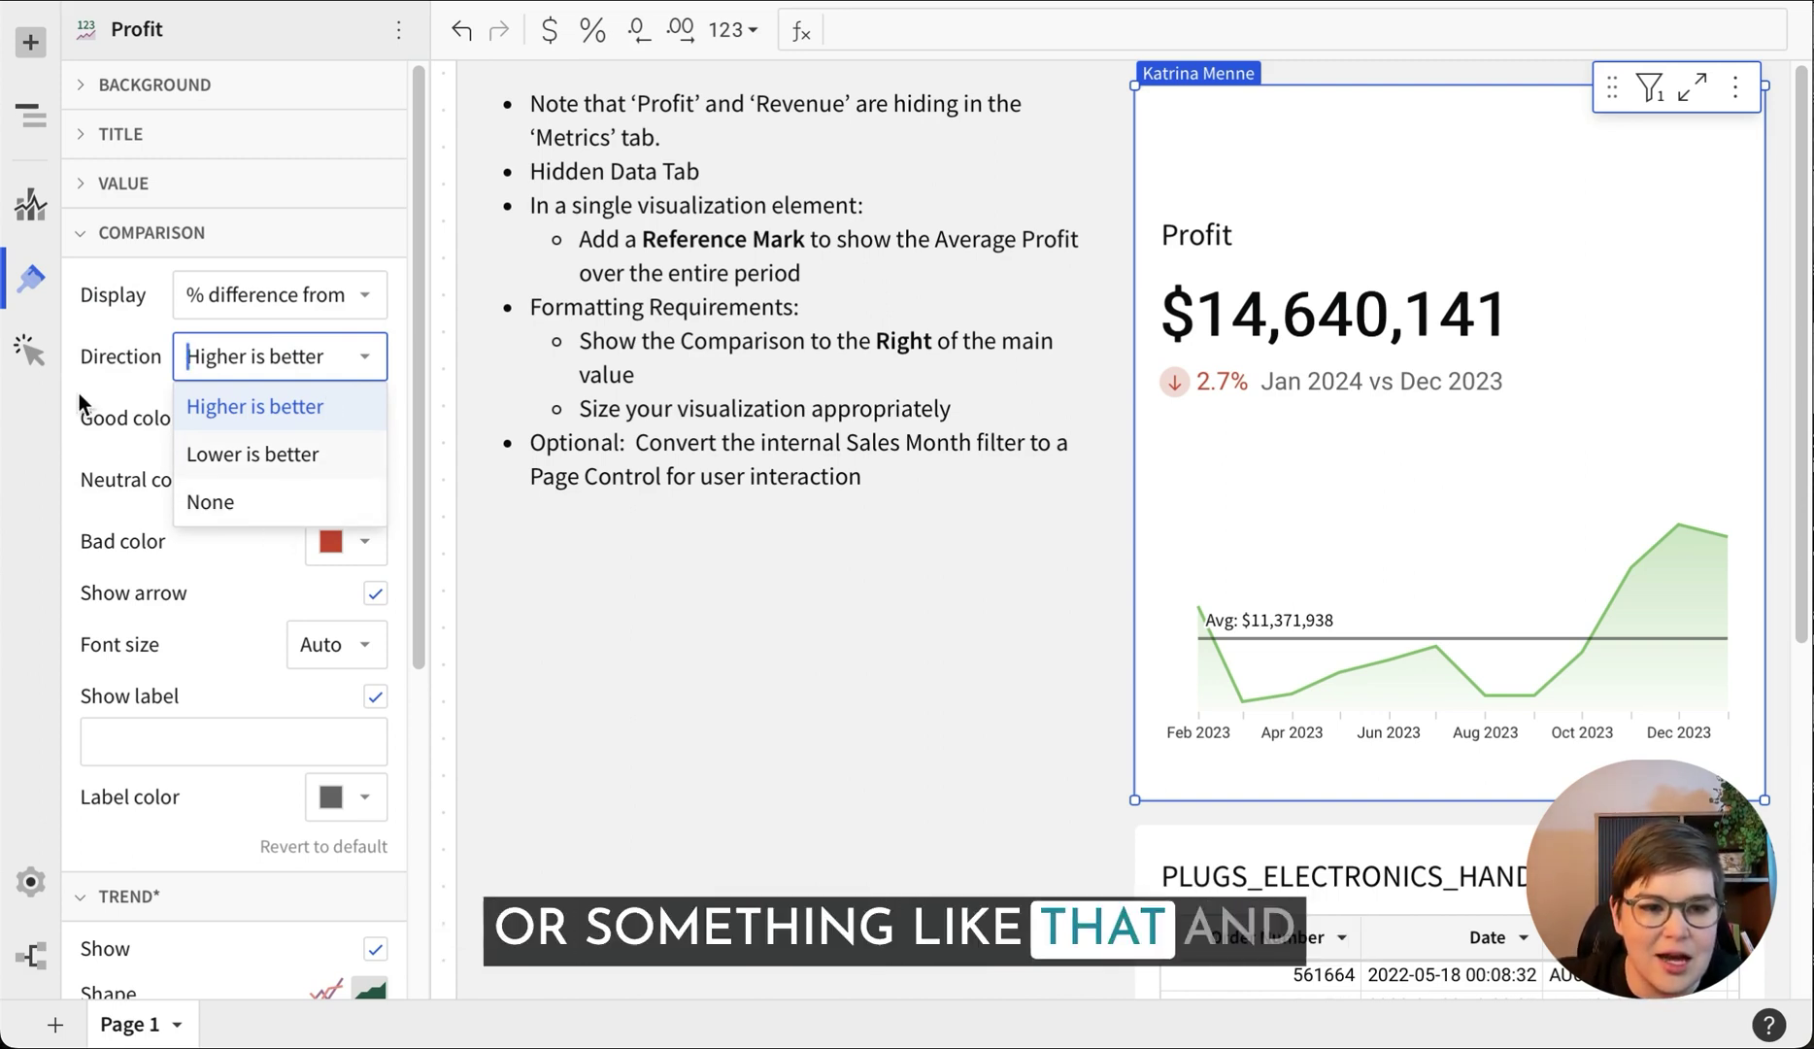
click(286, 355)
click(287, 356)
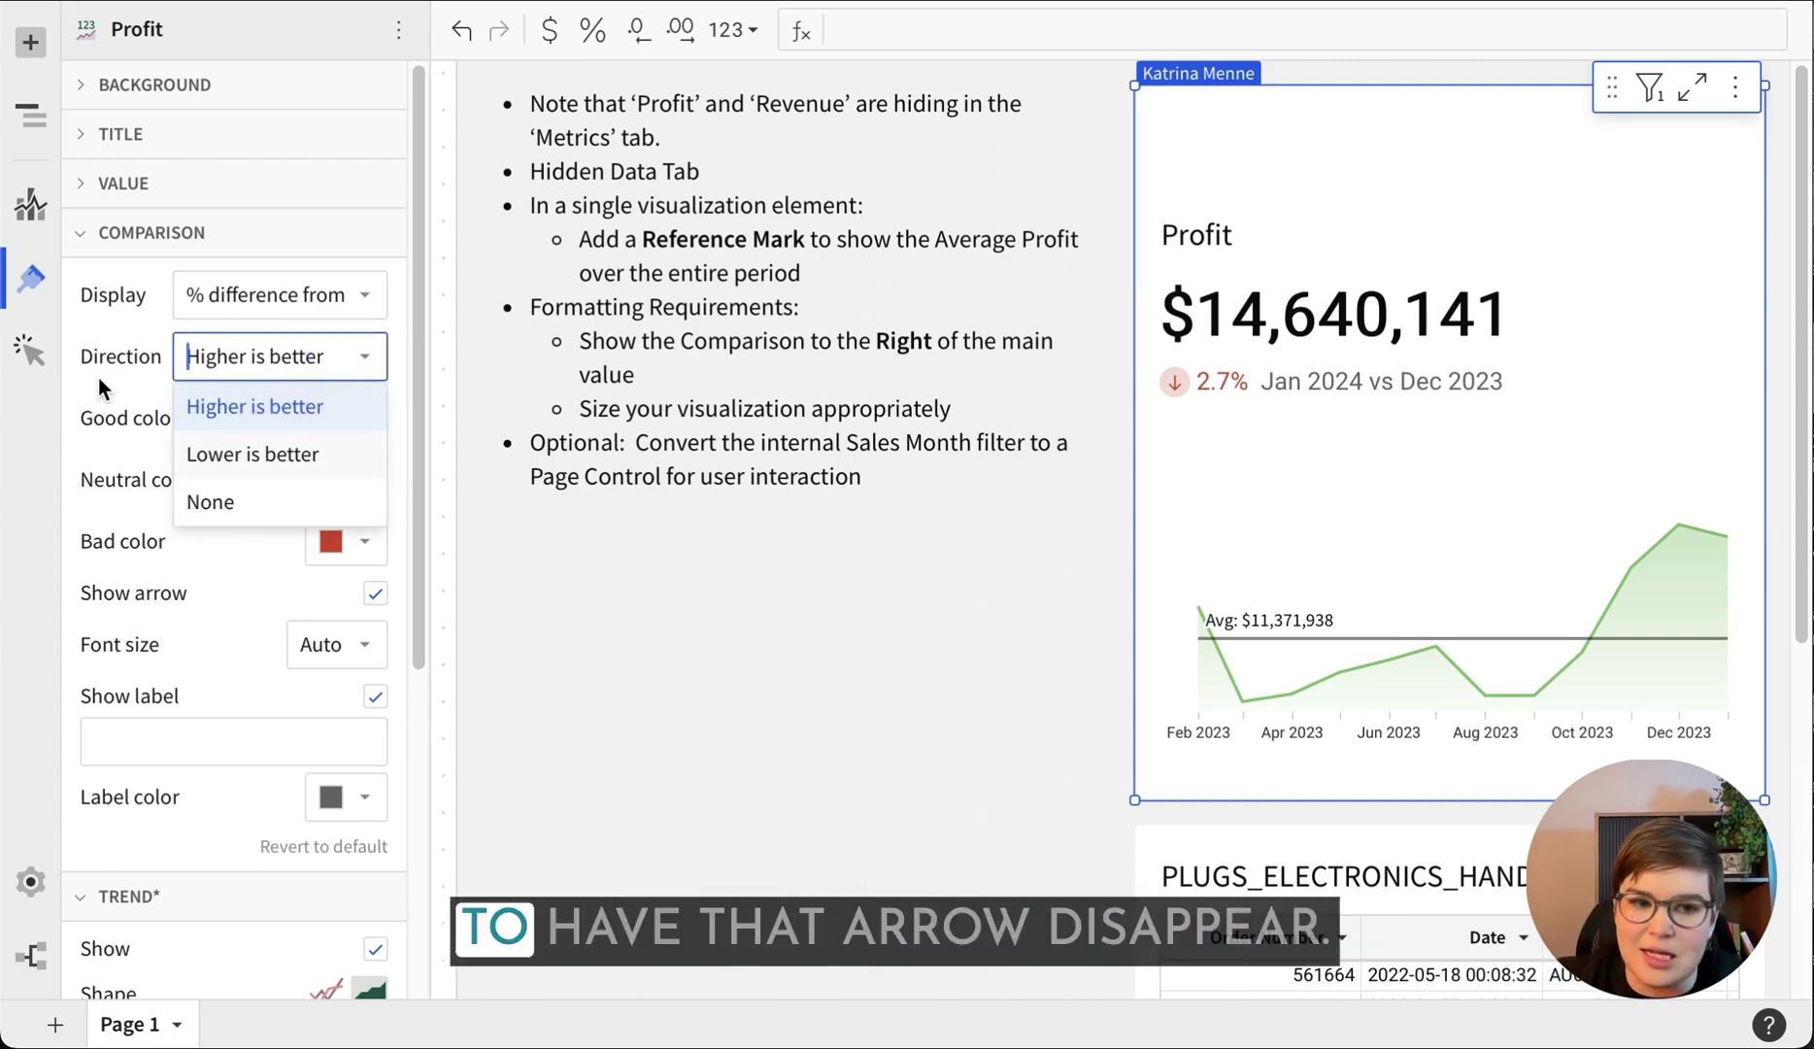
click(119, 532)
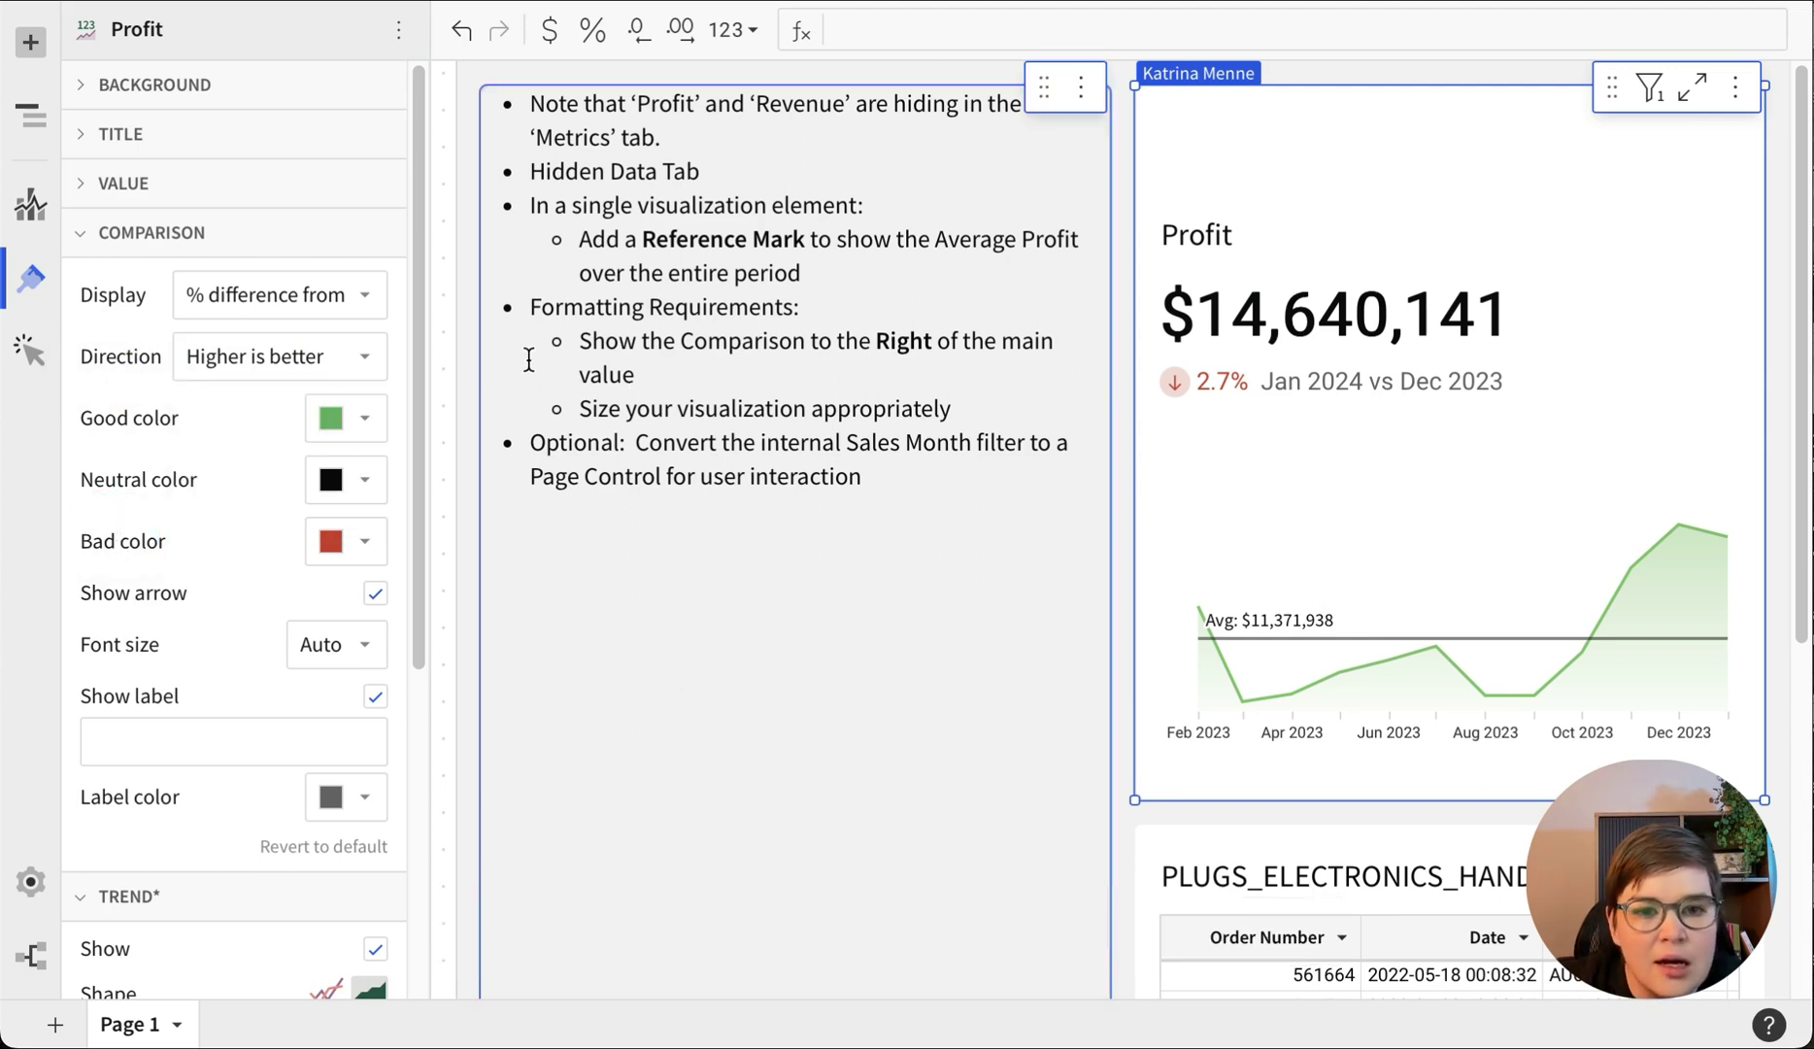
Set the KPI layout's comparison value position to Right
drag(580, 340, 636, 375)
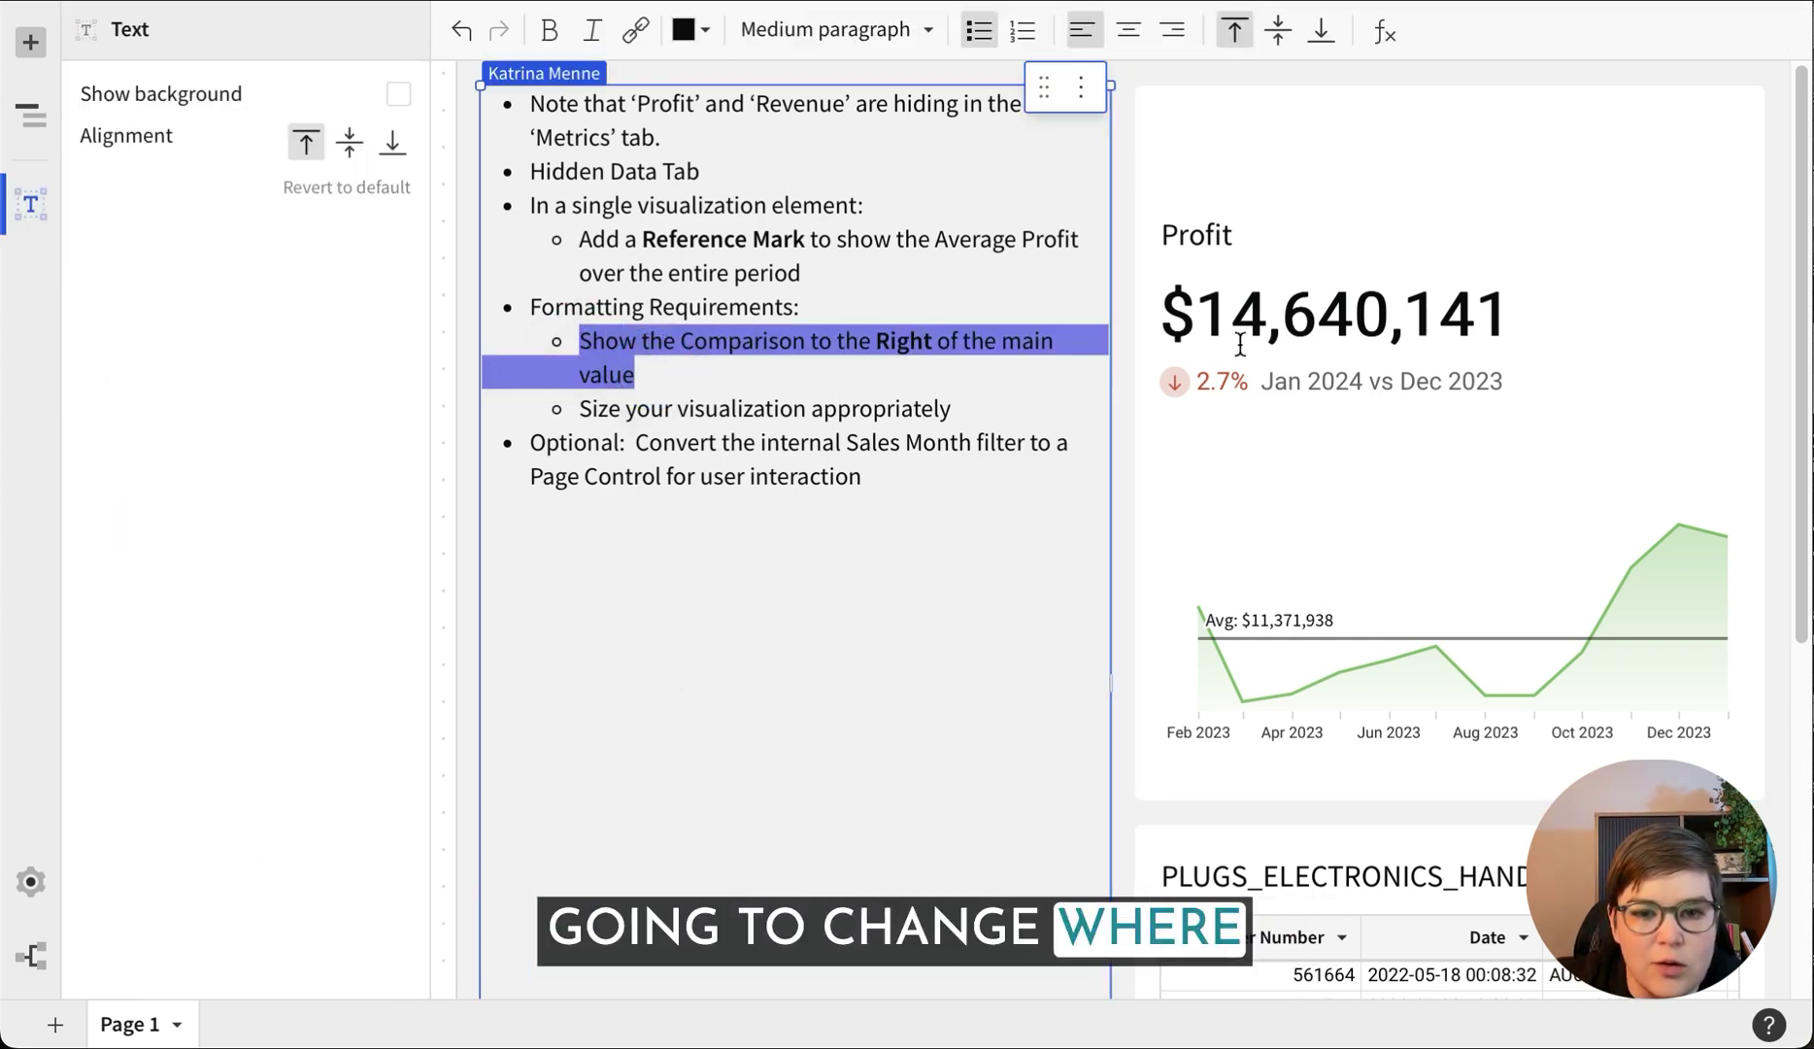
click(1382, 227)
click(35, 283)
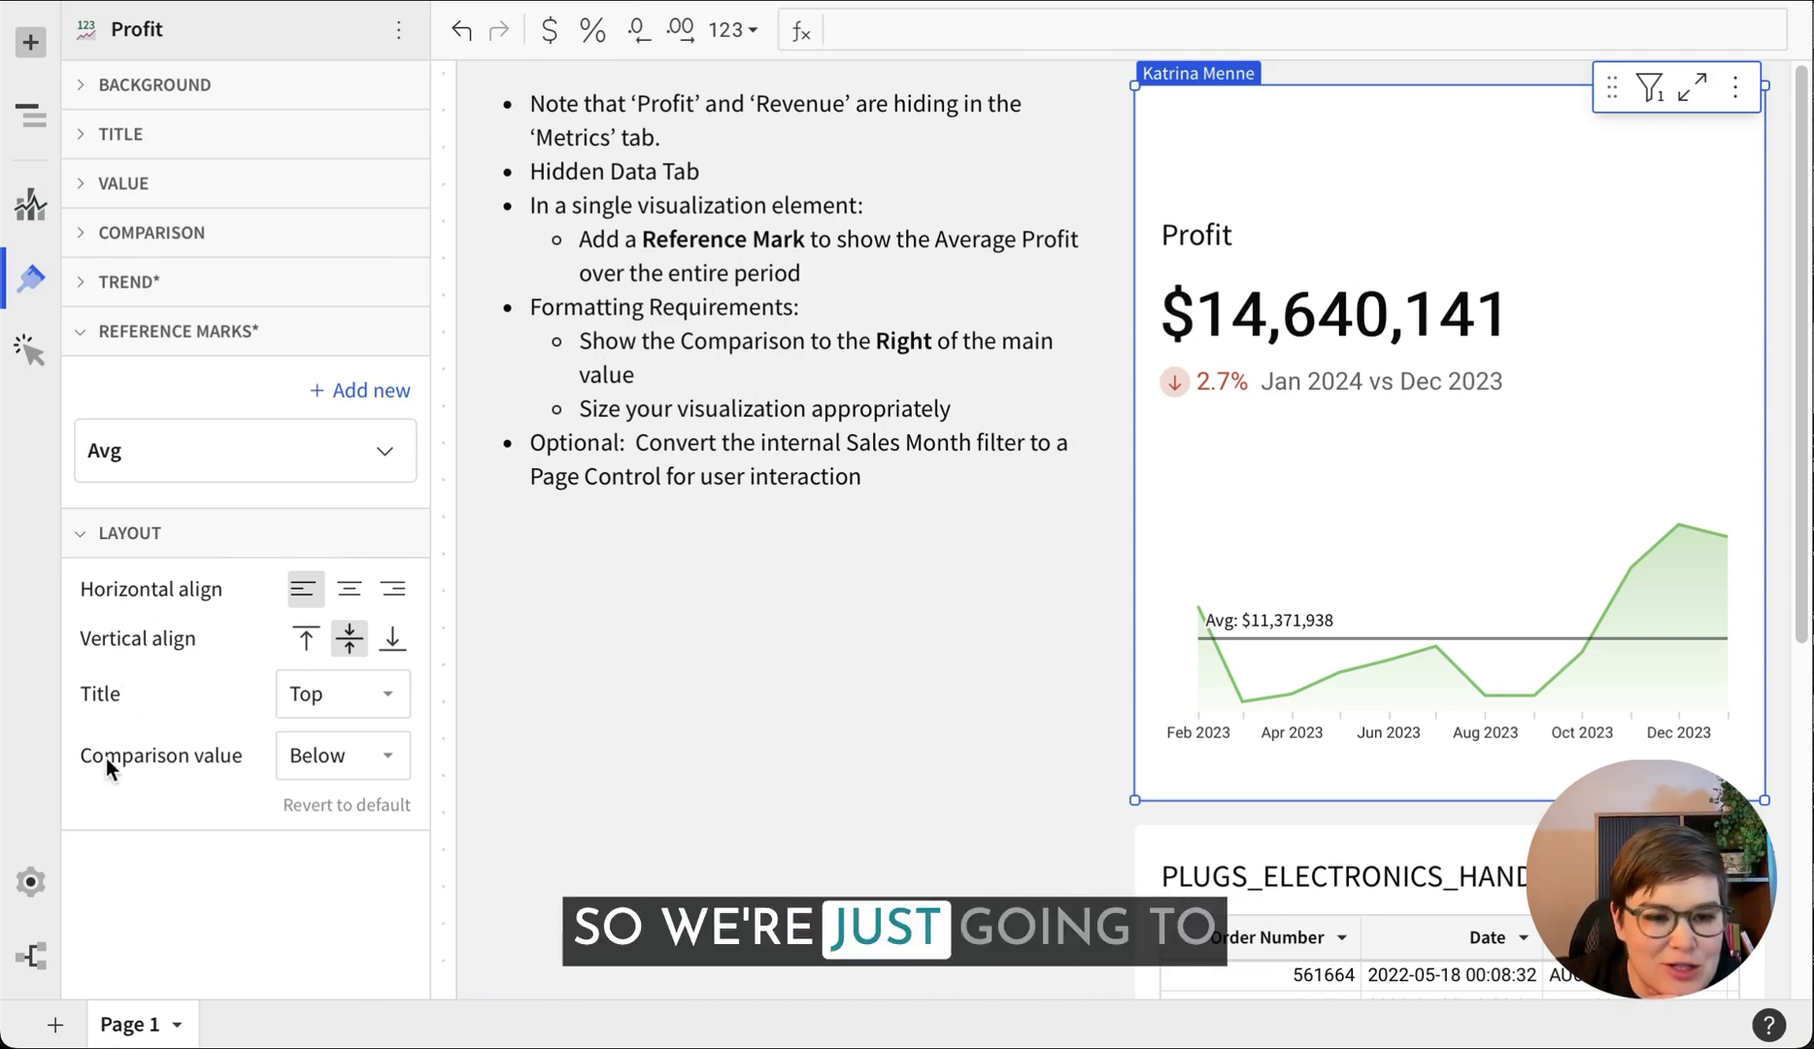
click(376, 768)
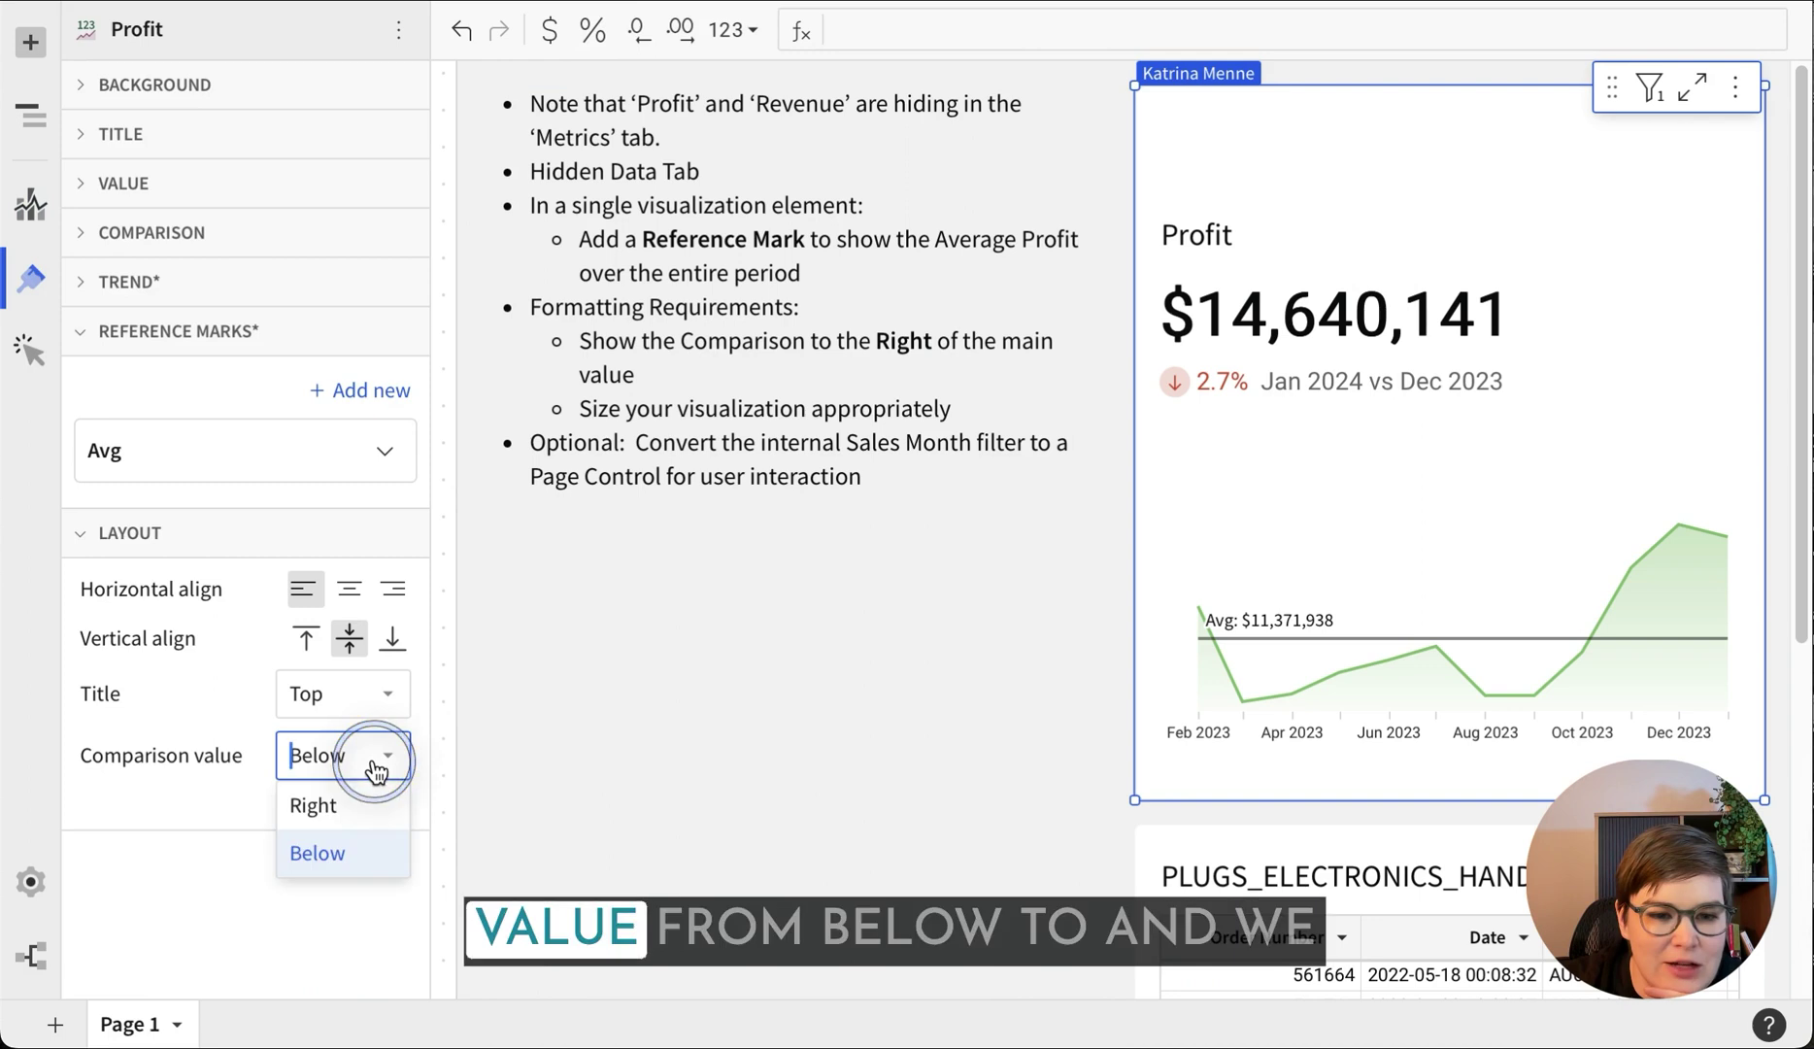
click(330, 808)
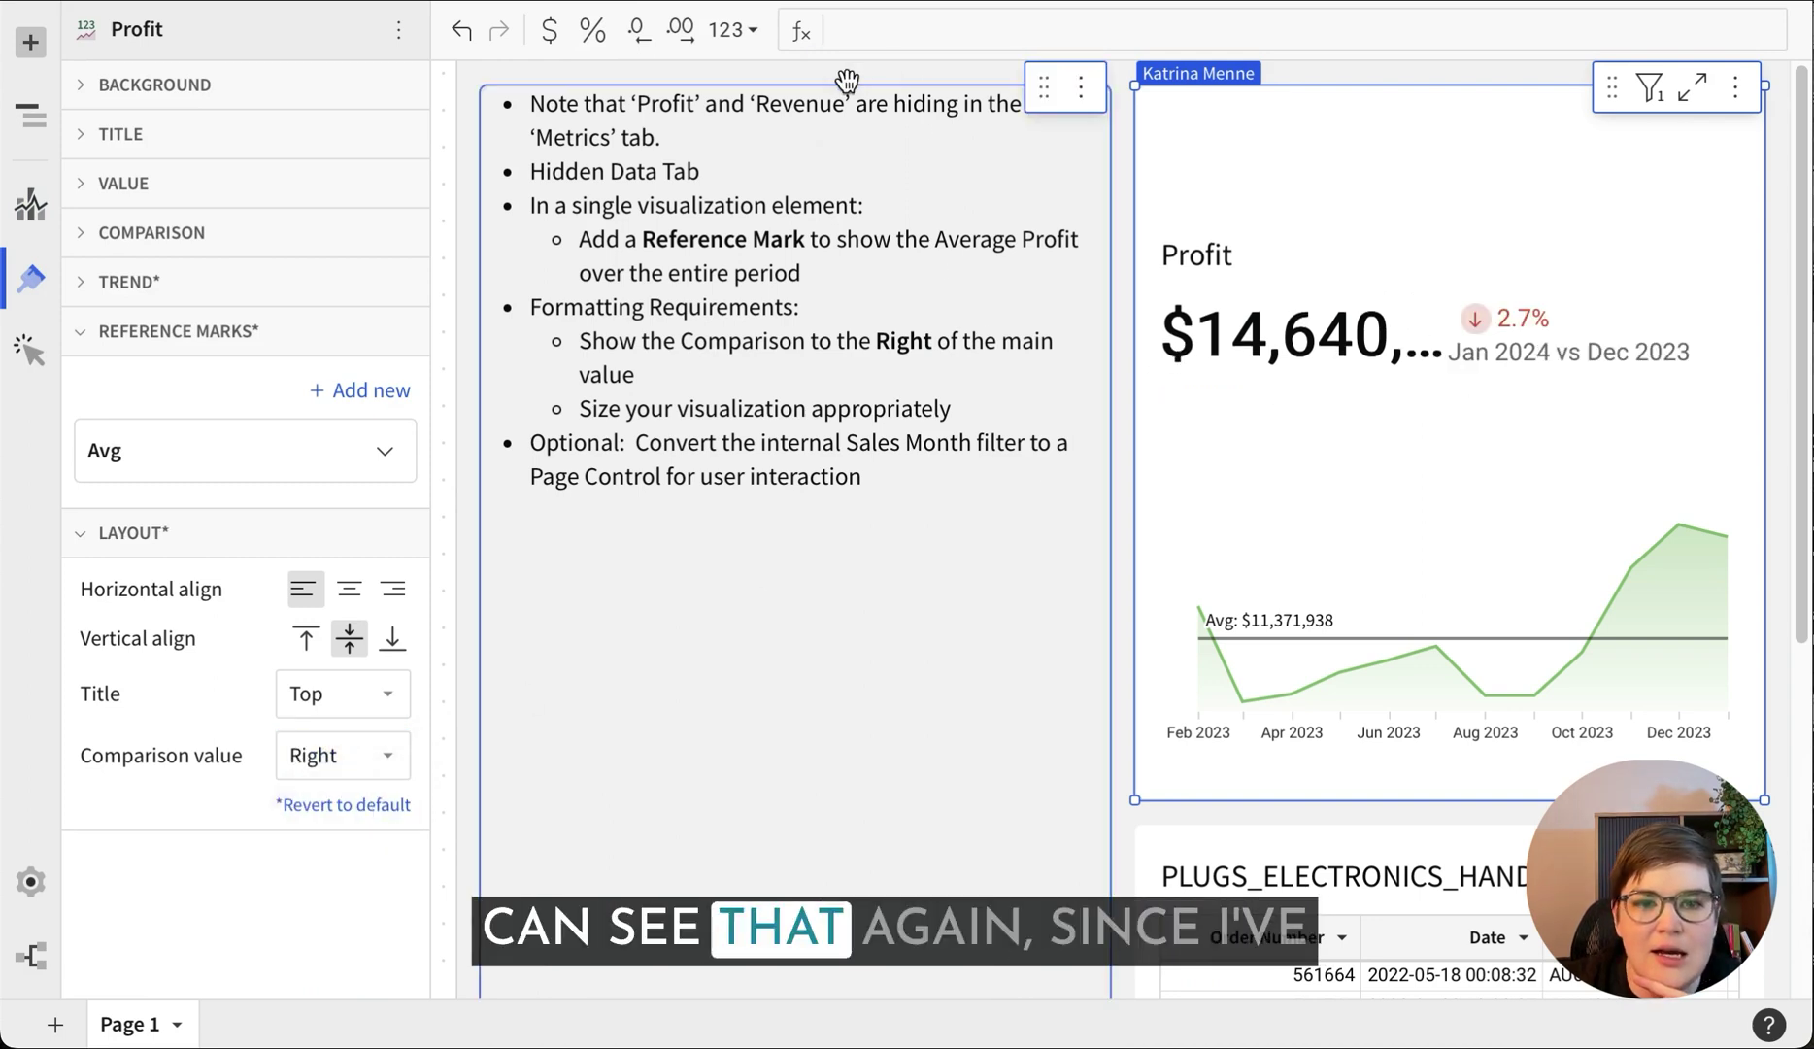
Move the notes down, make the KPI wider and shorter, and widen the notes box
drag(847, 79, 793, 733)
click(1160, 772)
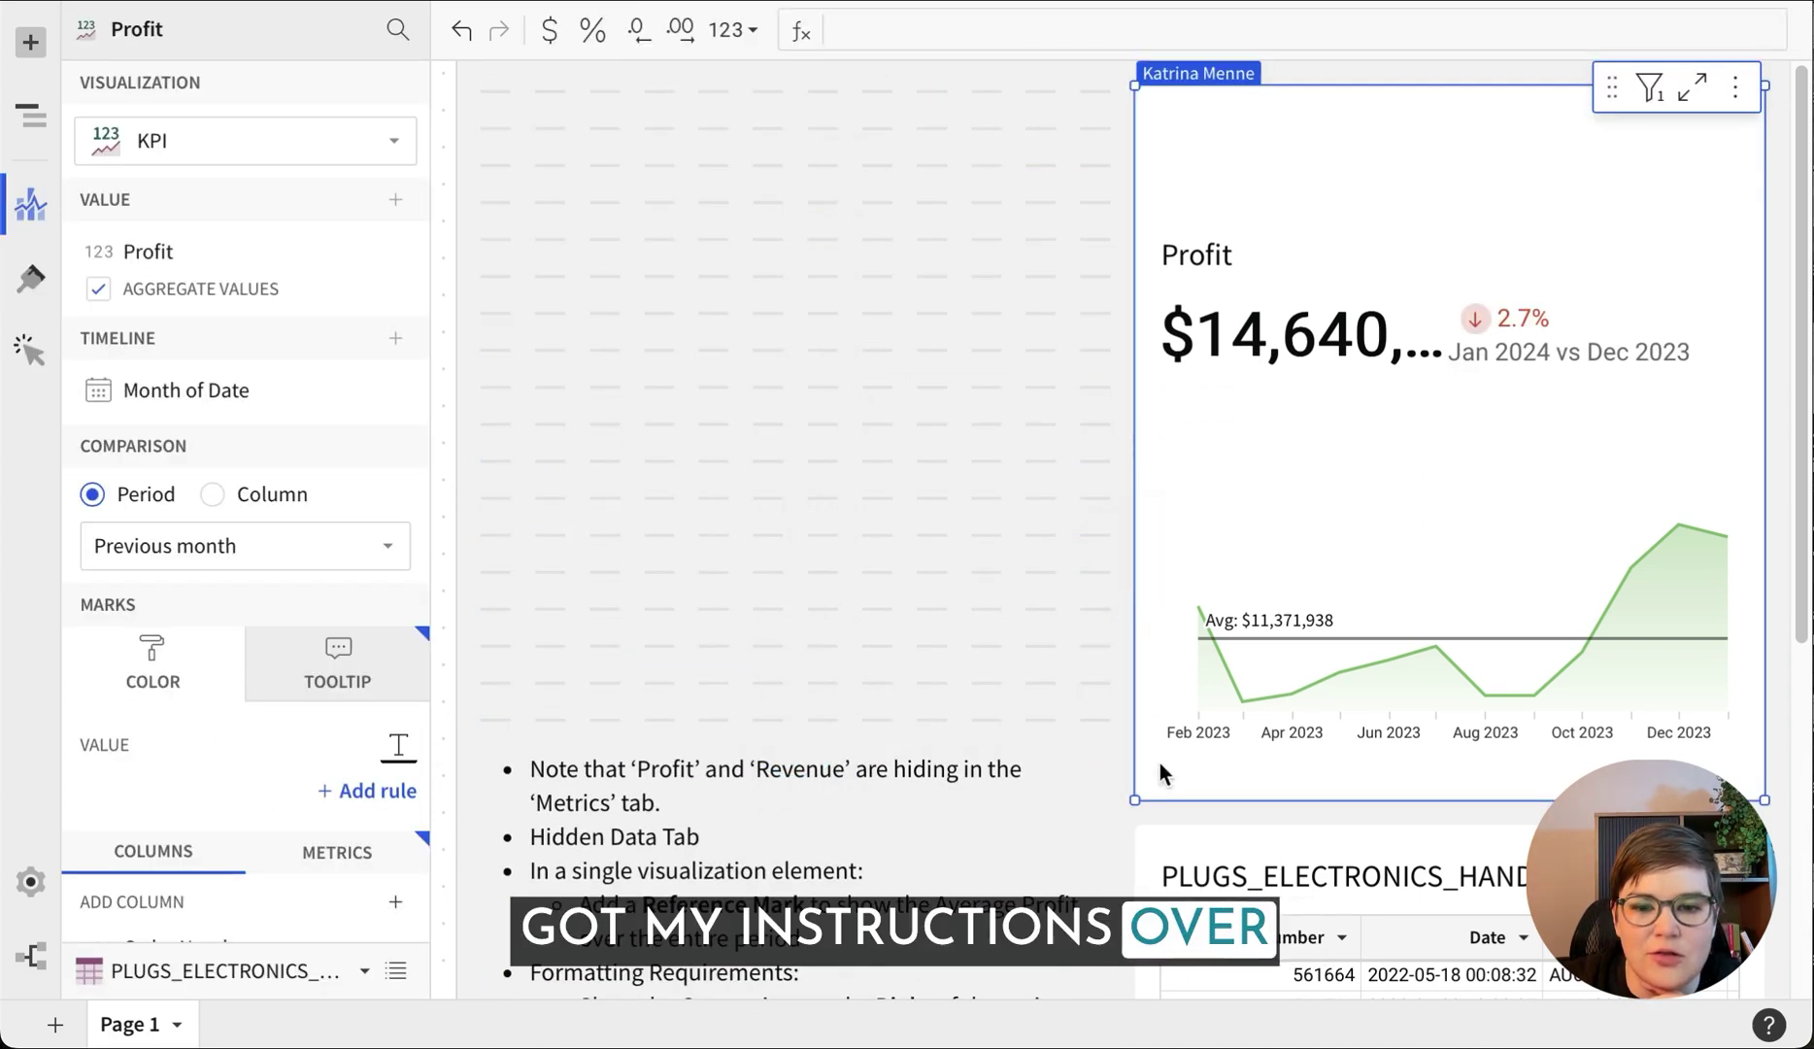
drag(1135, 798, 662, 547)
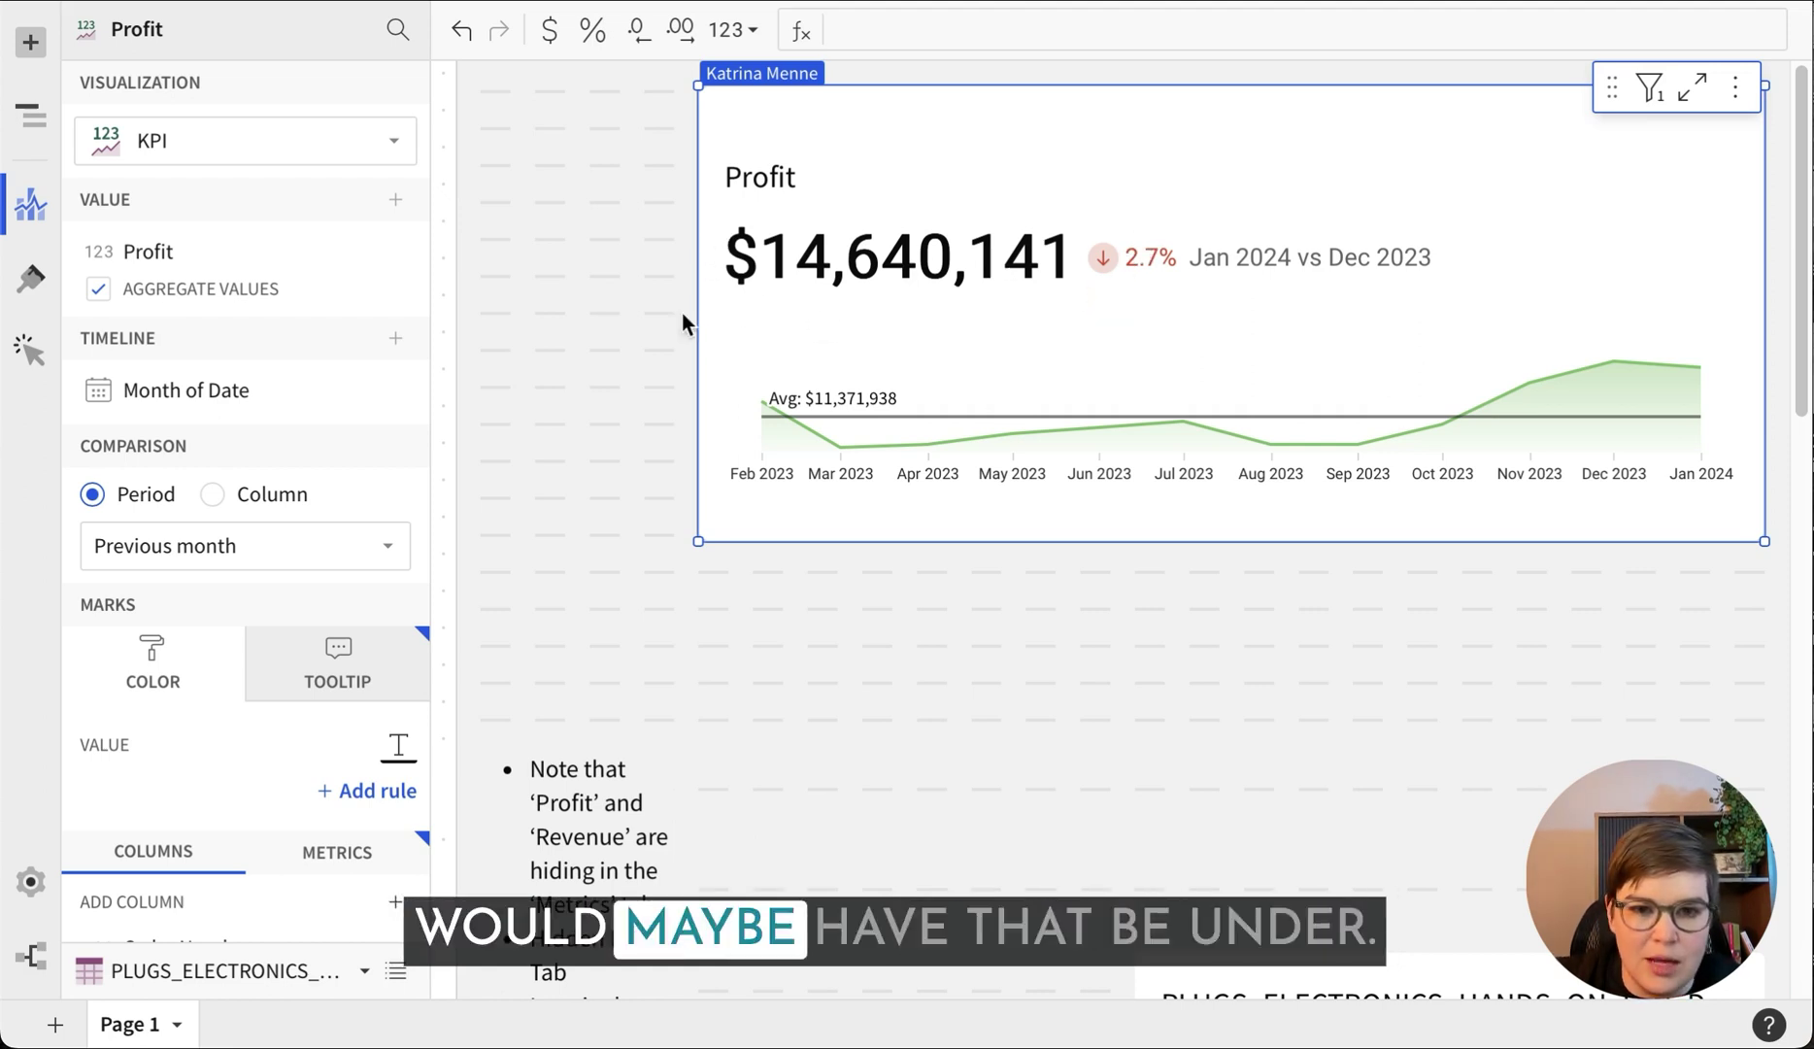
drag(672, 806, 1120, 785)
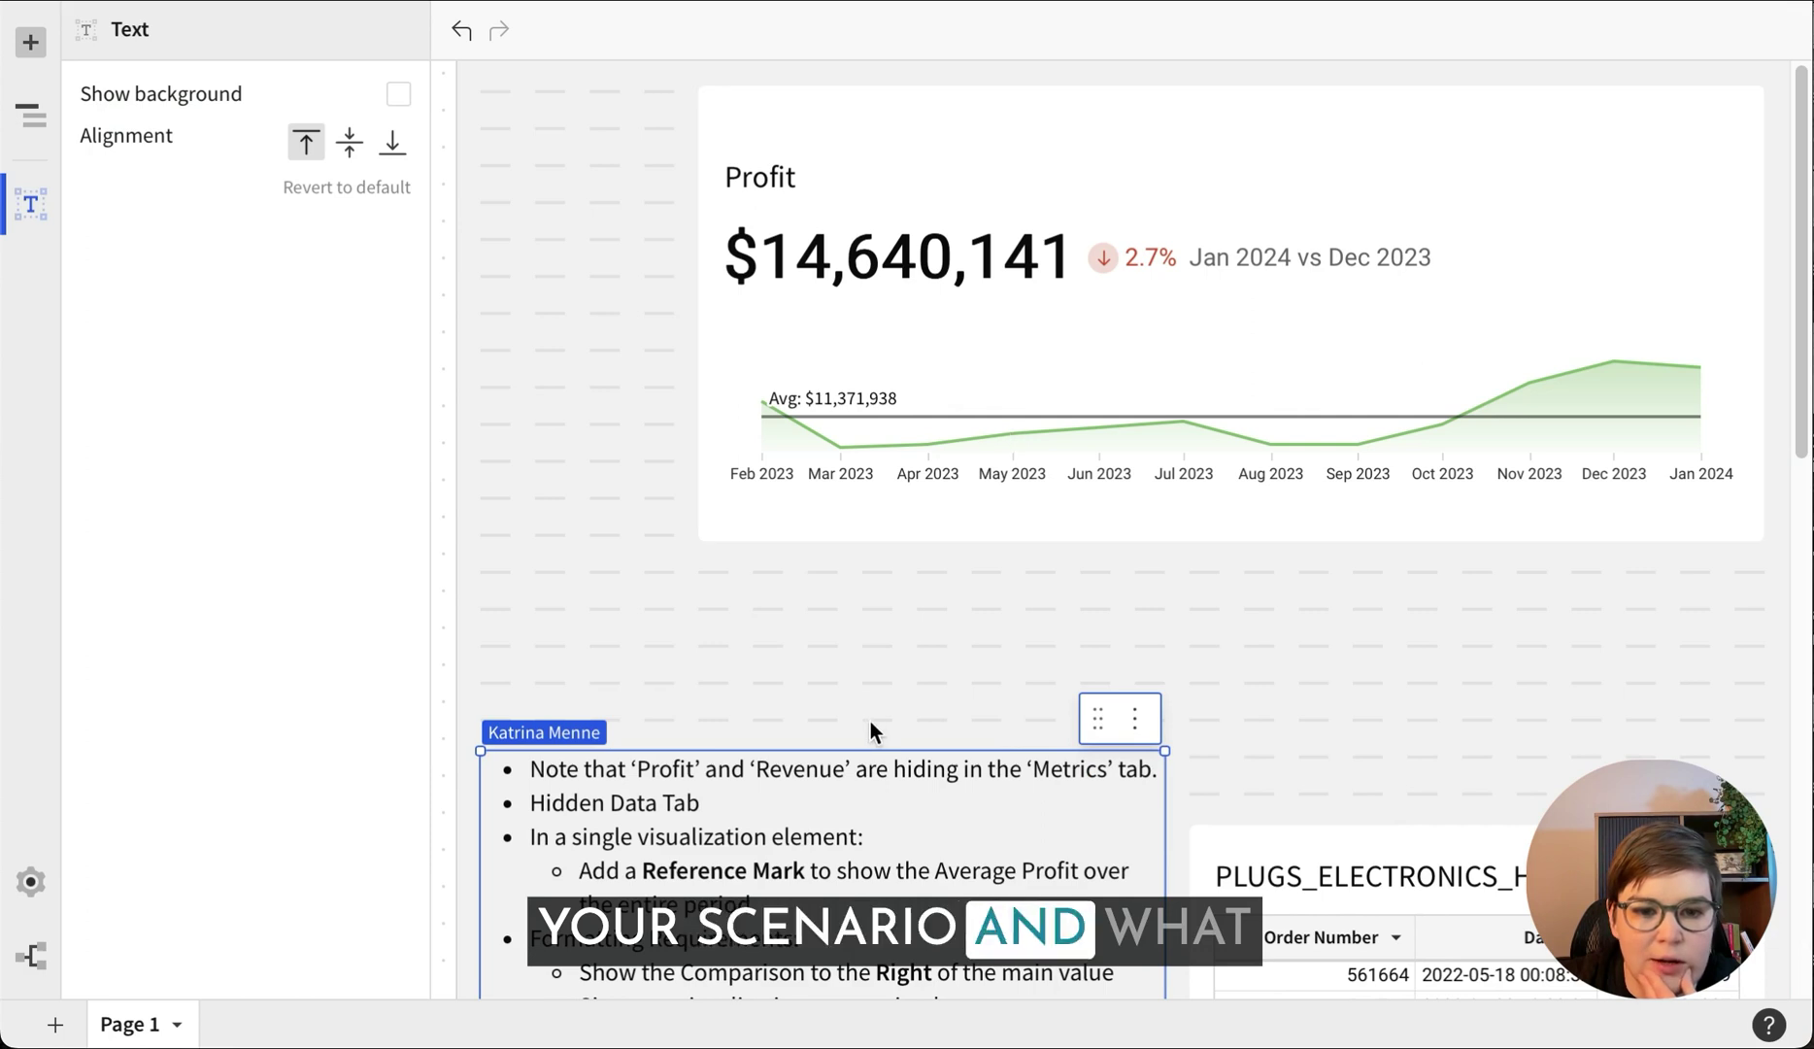
Highlight the sizing and Optional page control bullets in the notes to review remaining items
scroll(922, 855, down, 3)
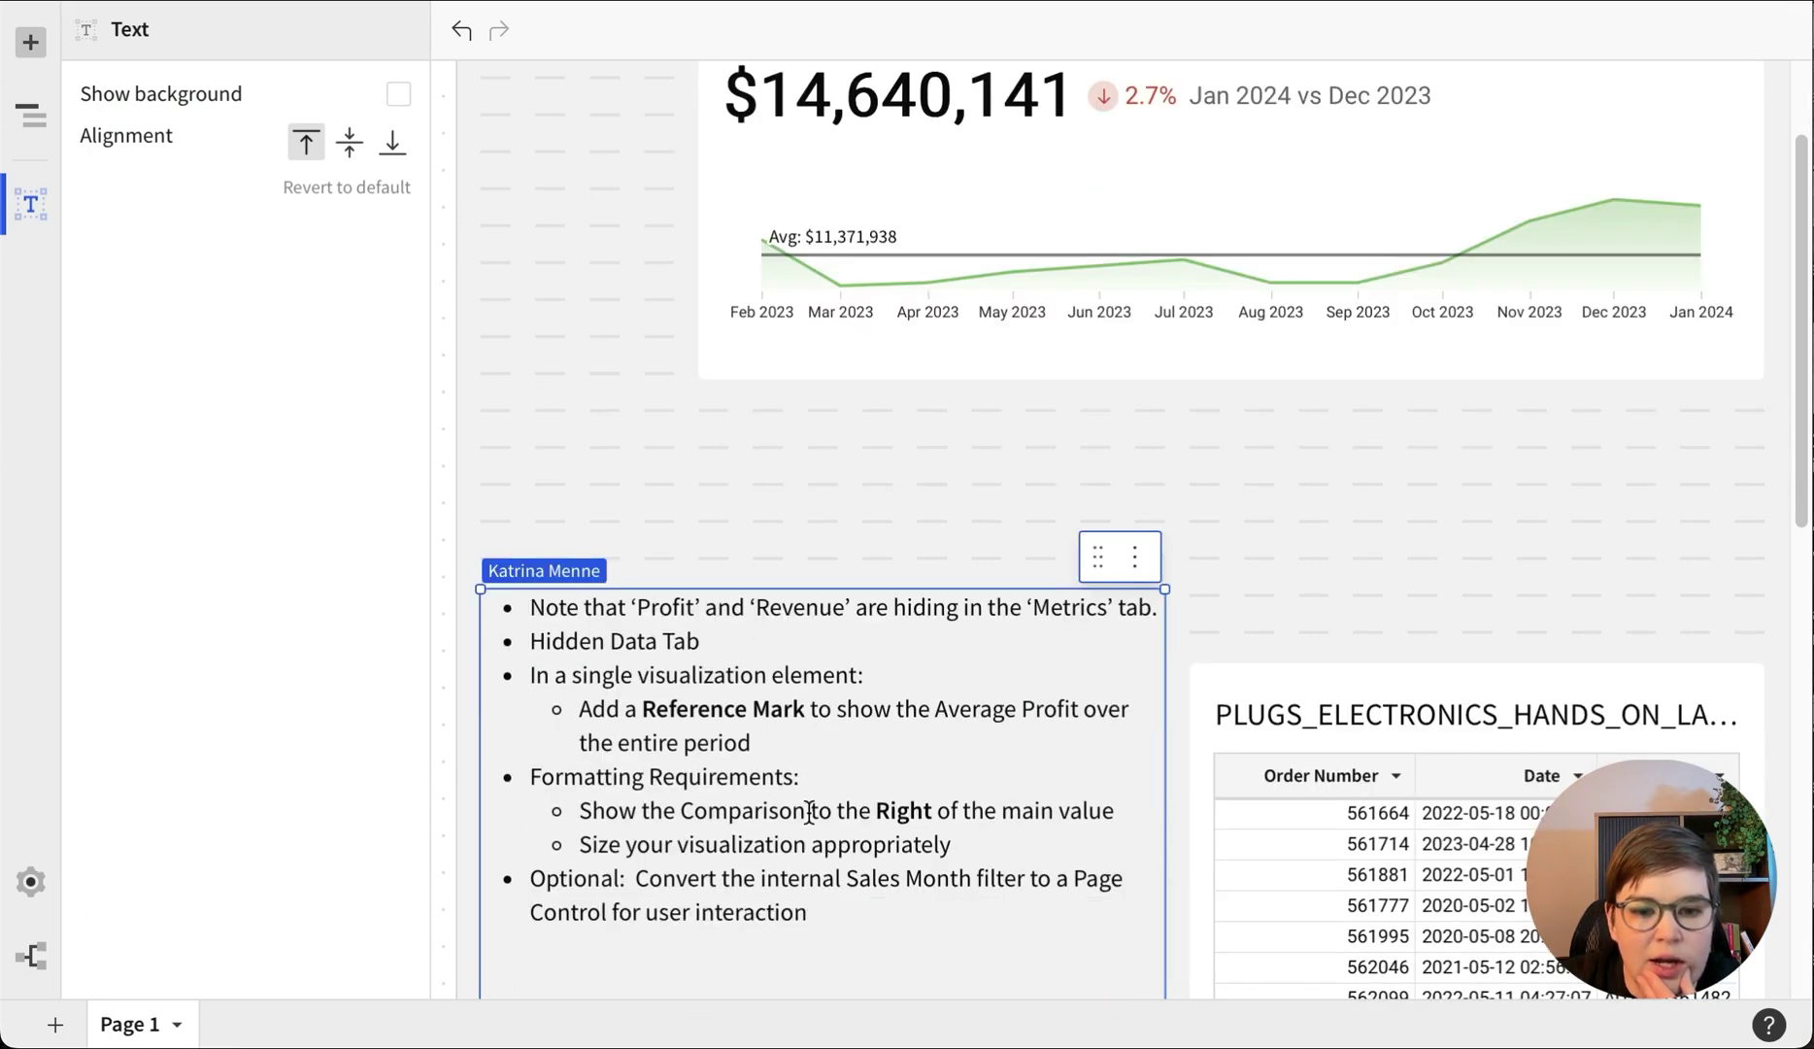
drag(958, 842, 601, 837)
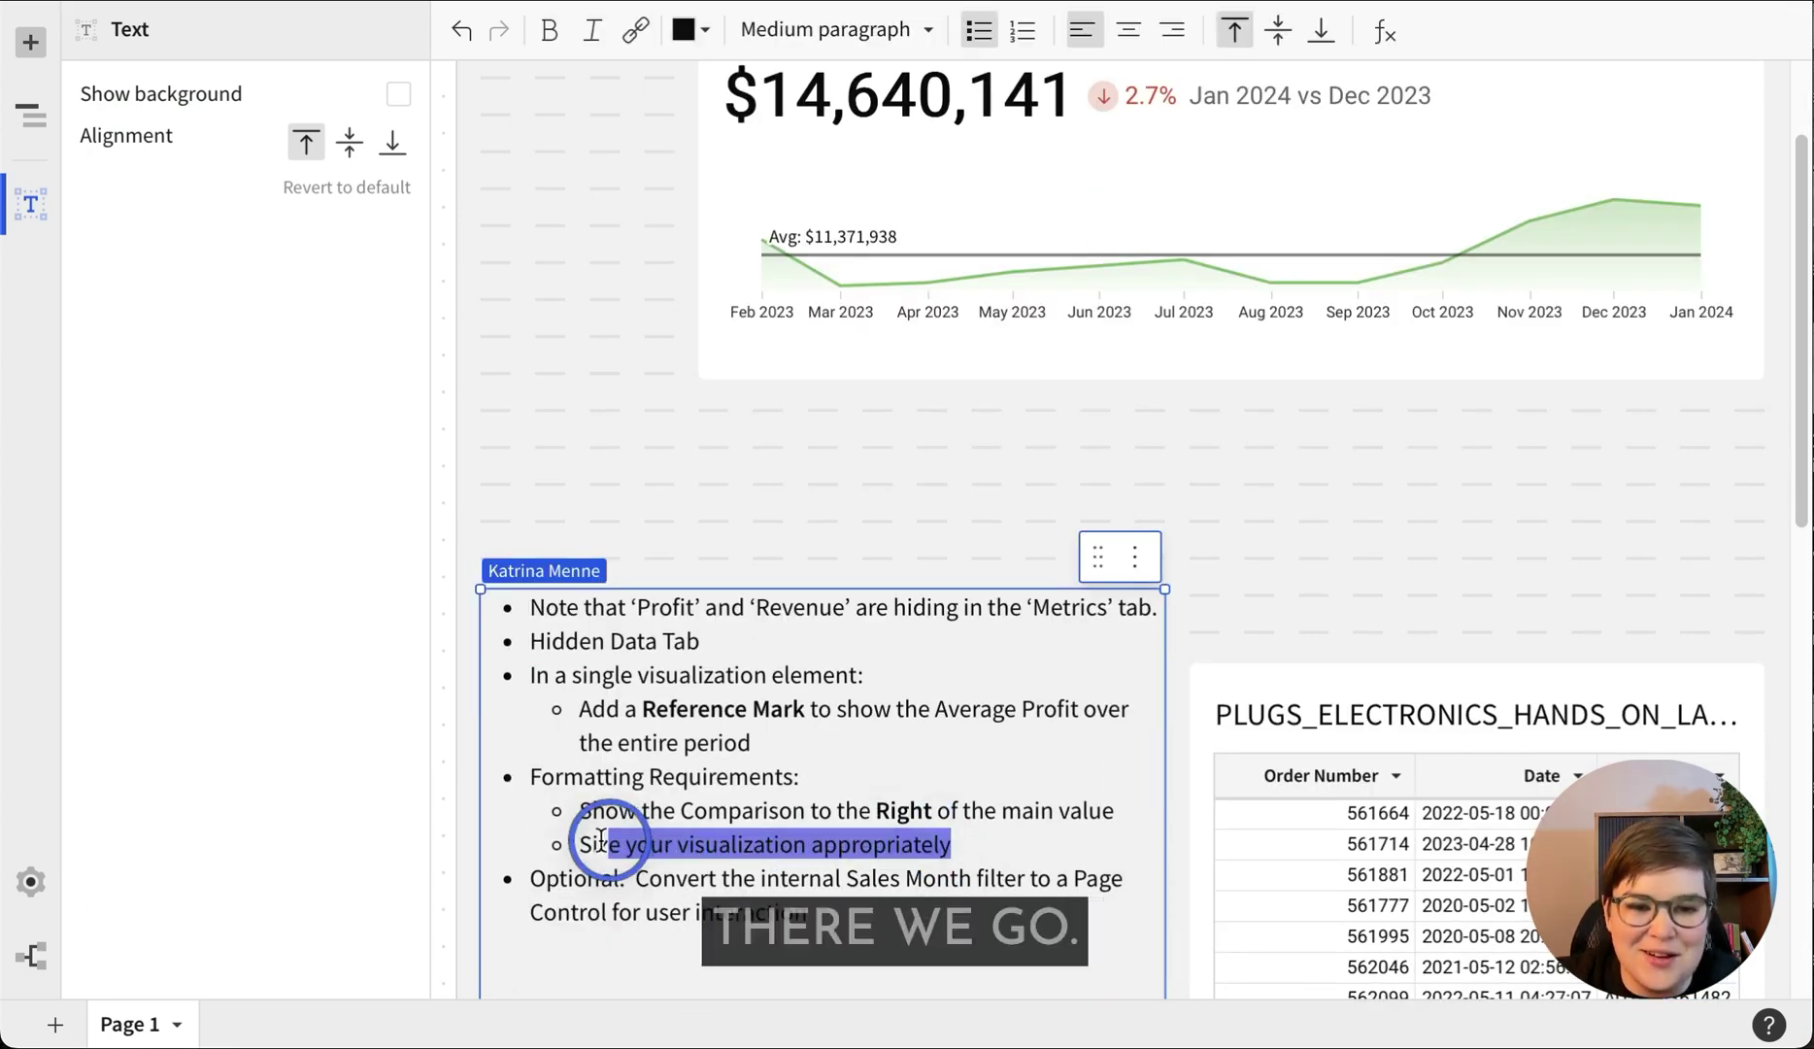
drag(1000, 832, 513, 619)
key(Escape)
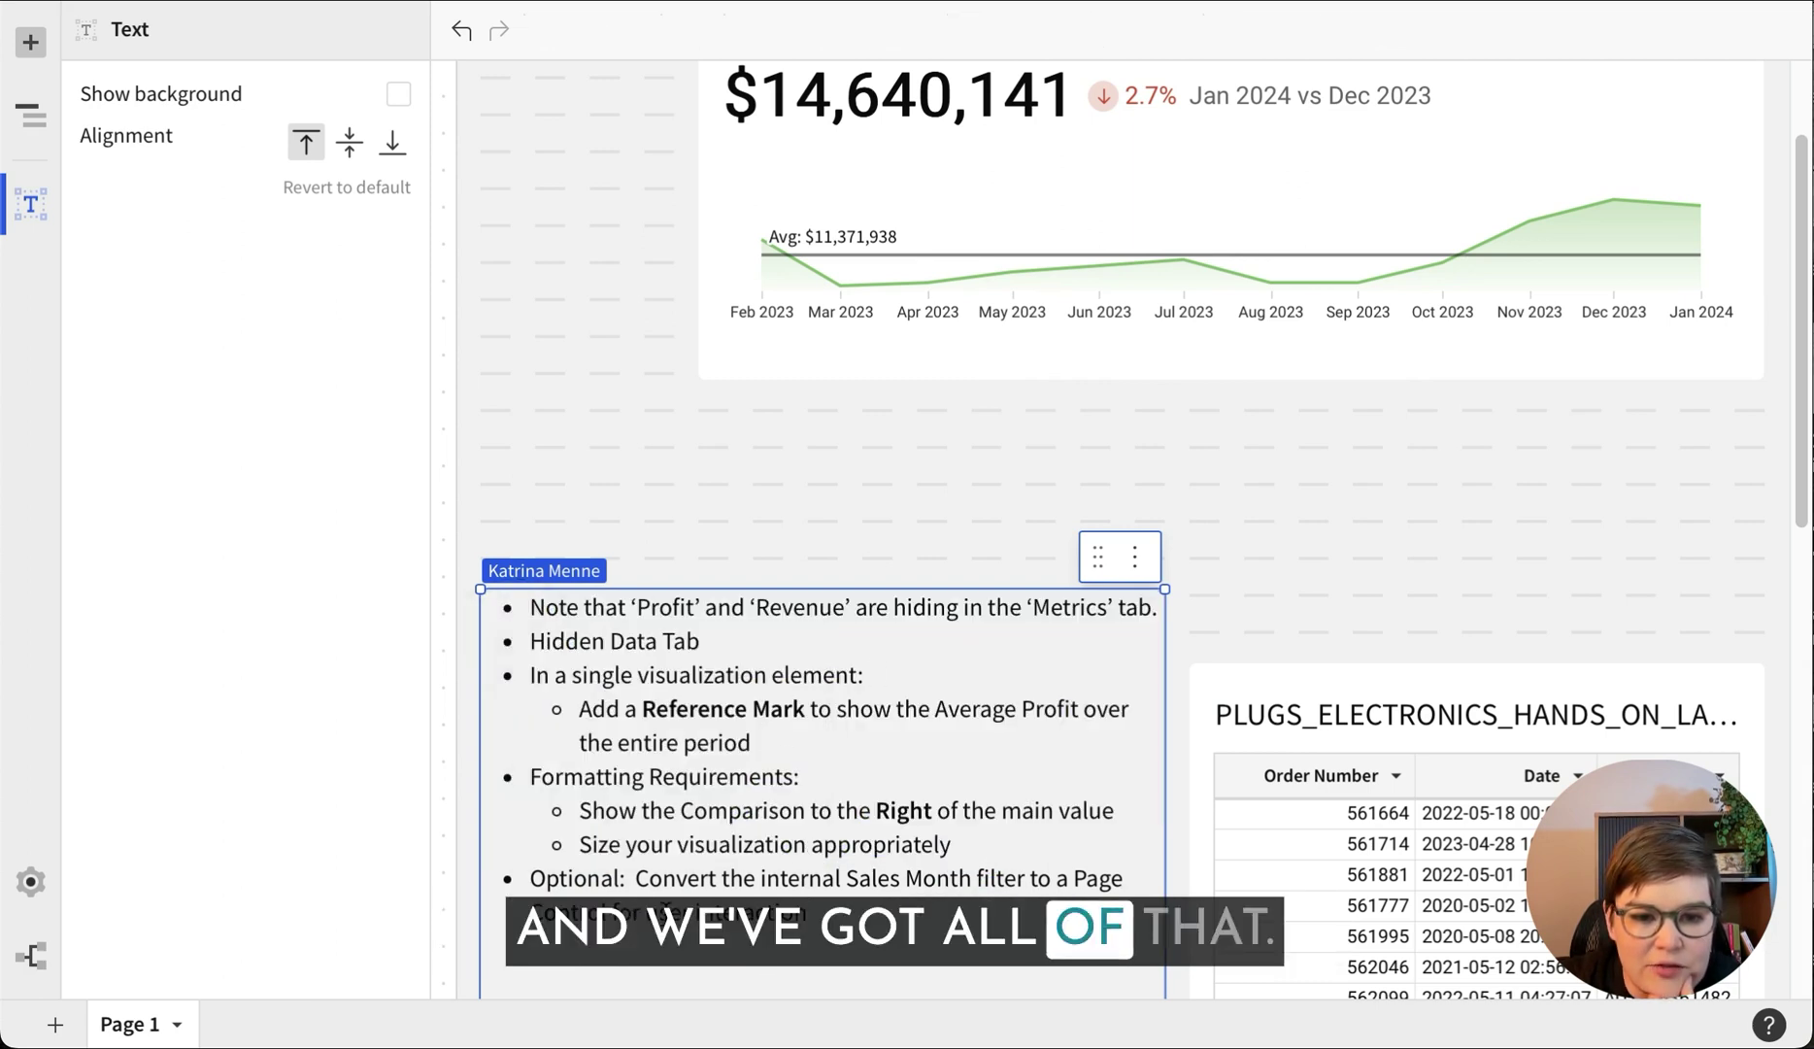
triple_click(544, 874)
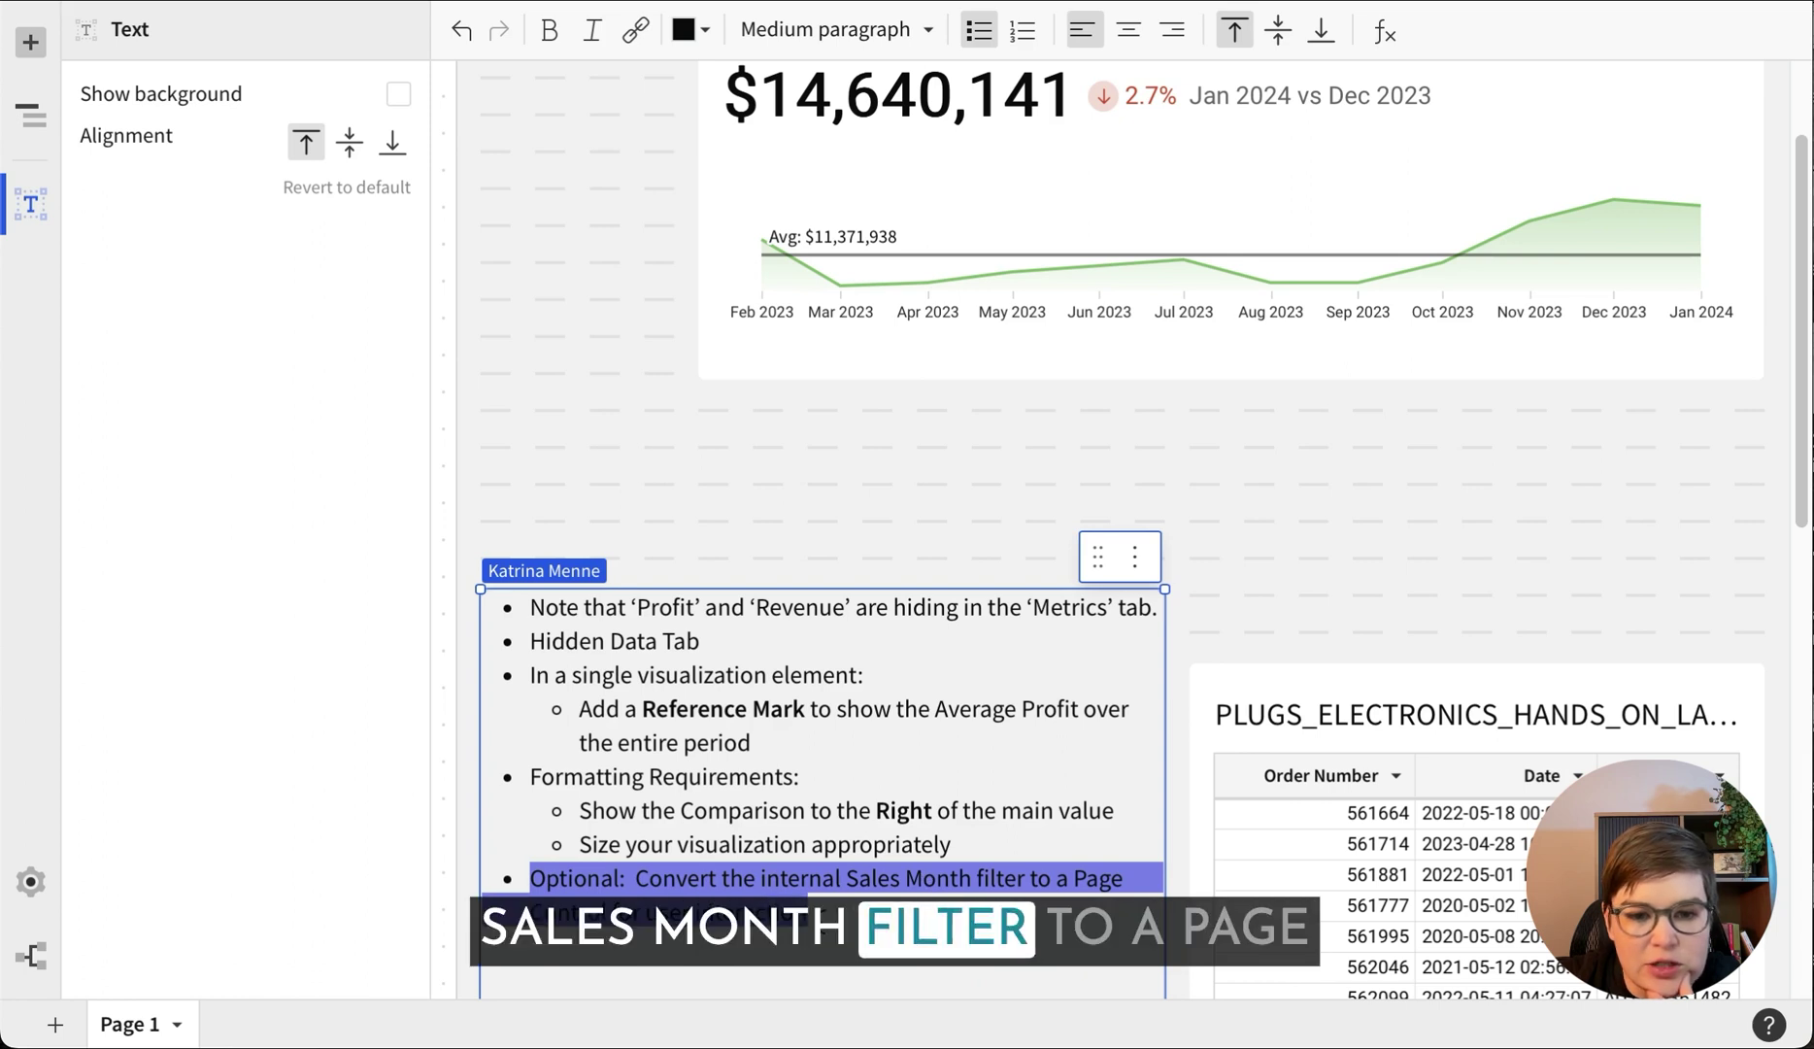
click(955, 752)
scroll(1357, 457, down, 1)
scroll(1356, 457, up, 4)
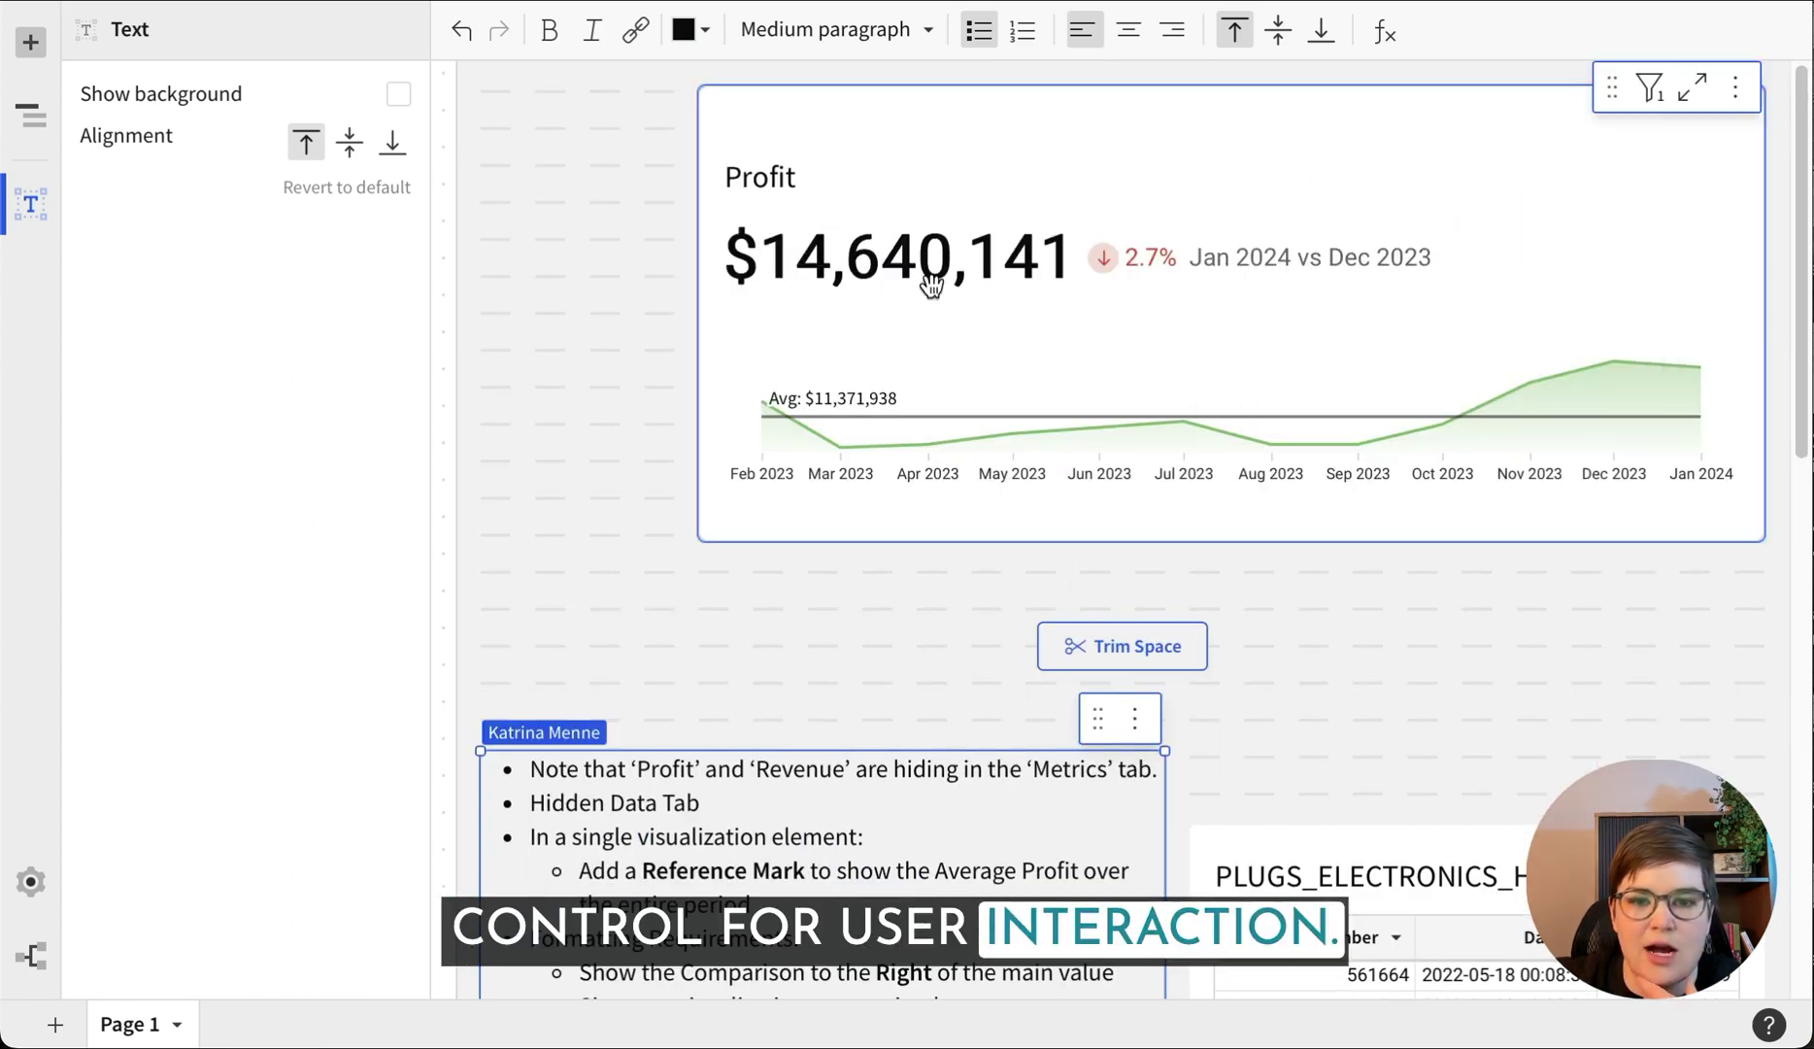
Convert the KPI's Month of Date filter to a page control, widen it, and place it above the KPI's right side
click(587, 280)
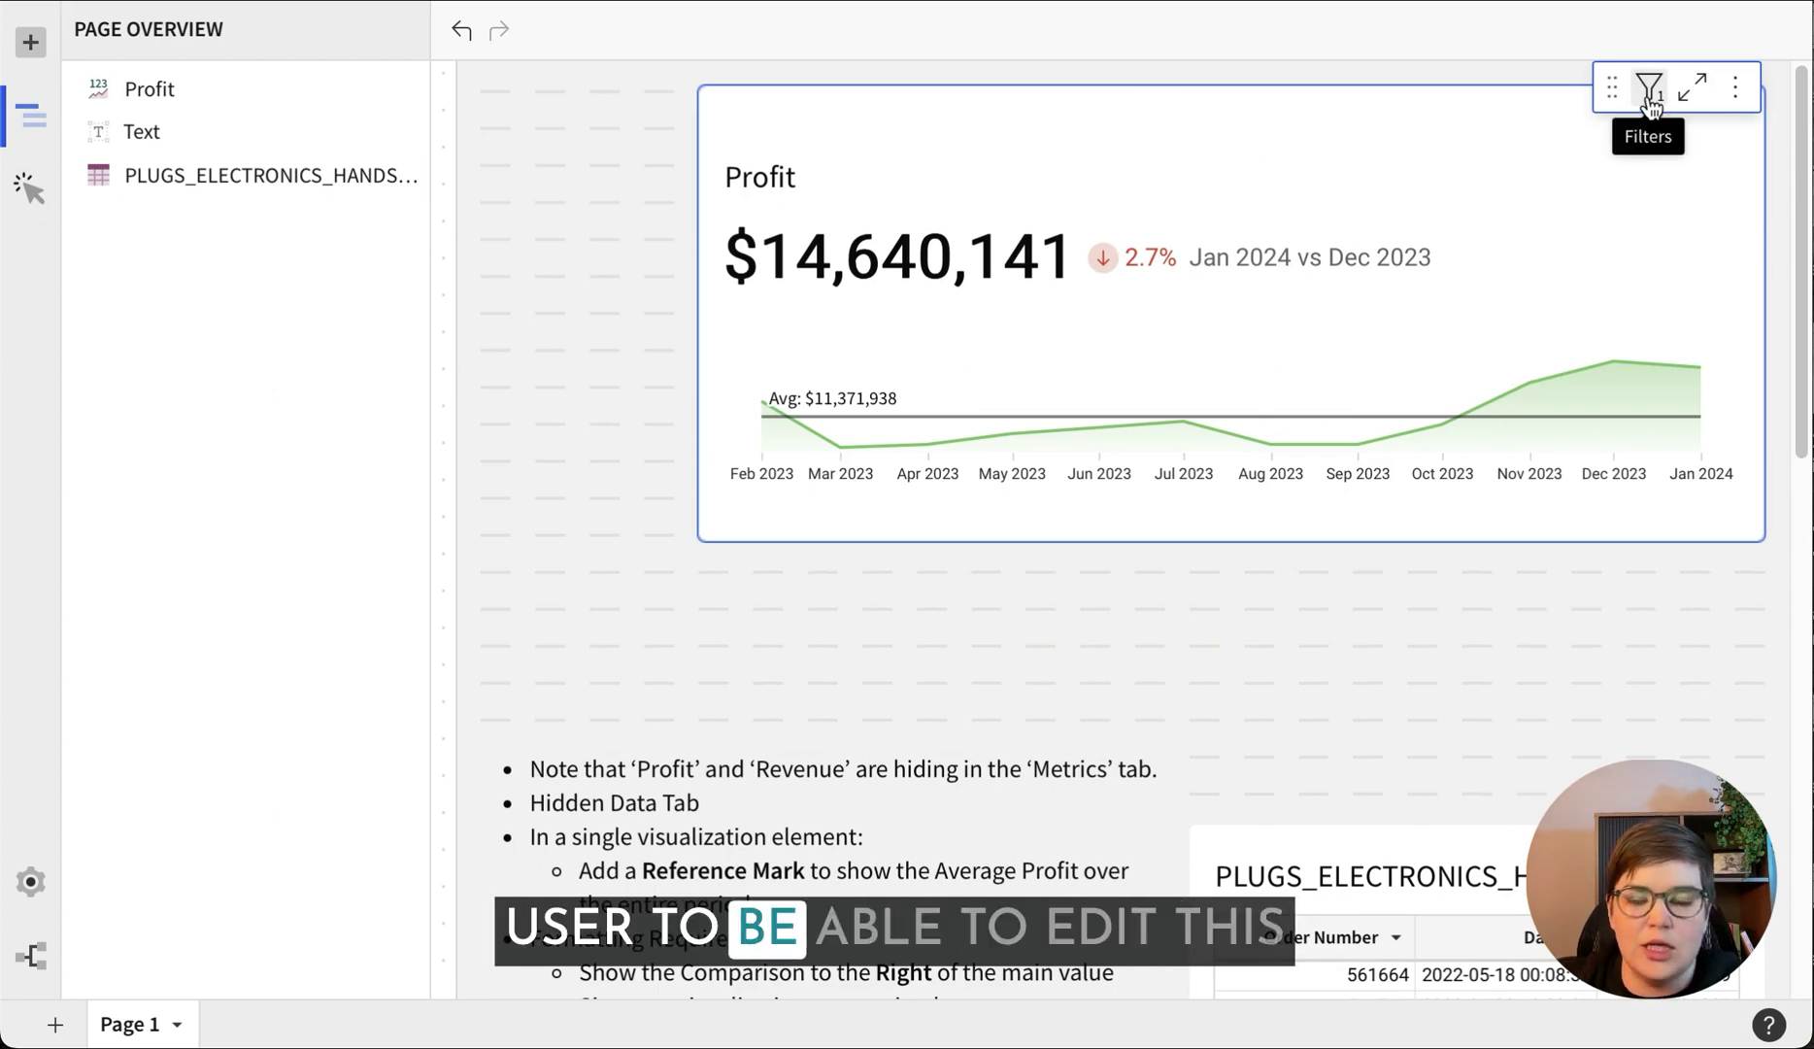
click(1650, 90)
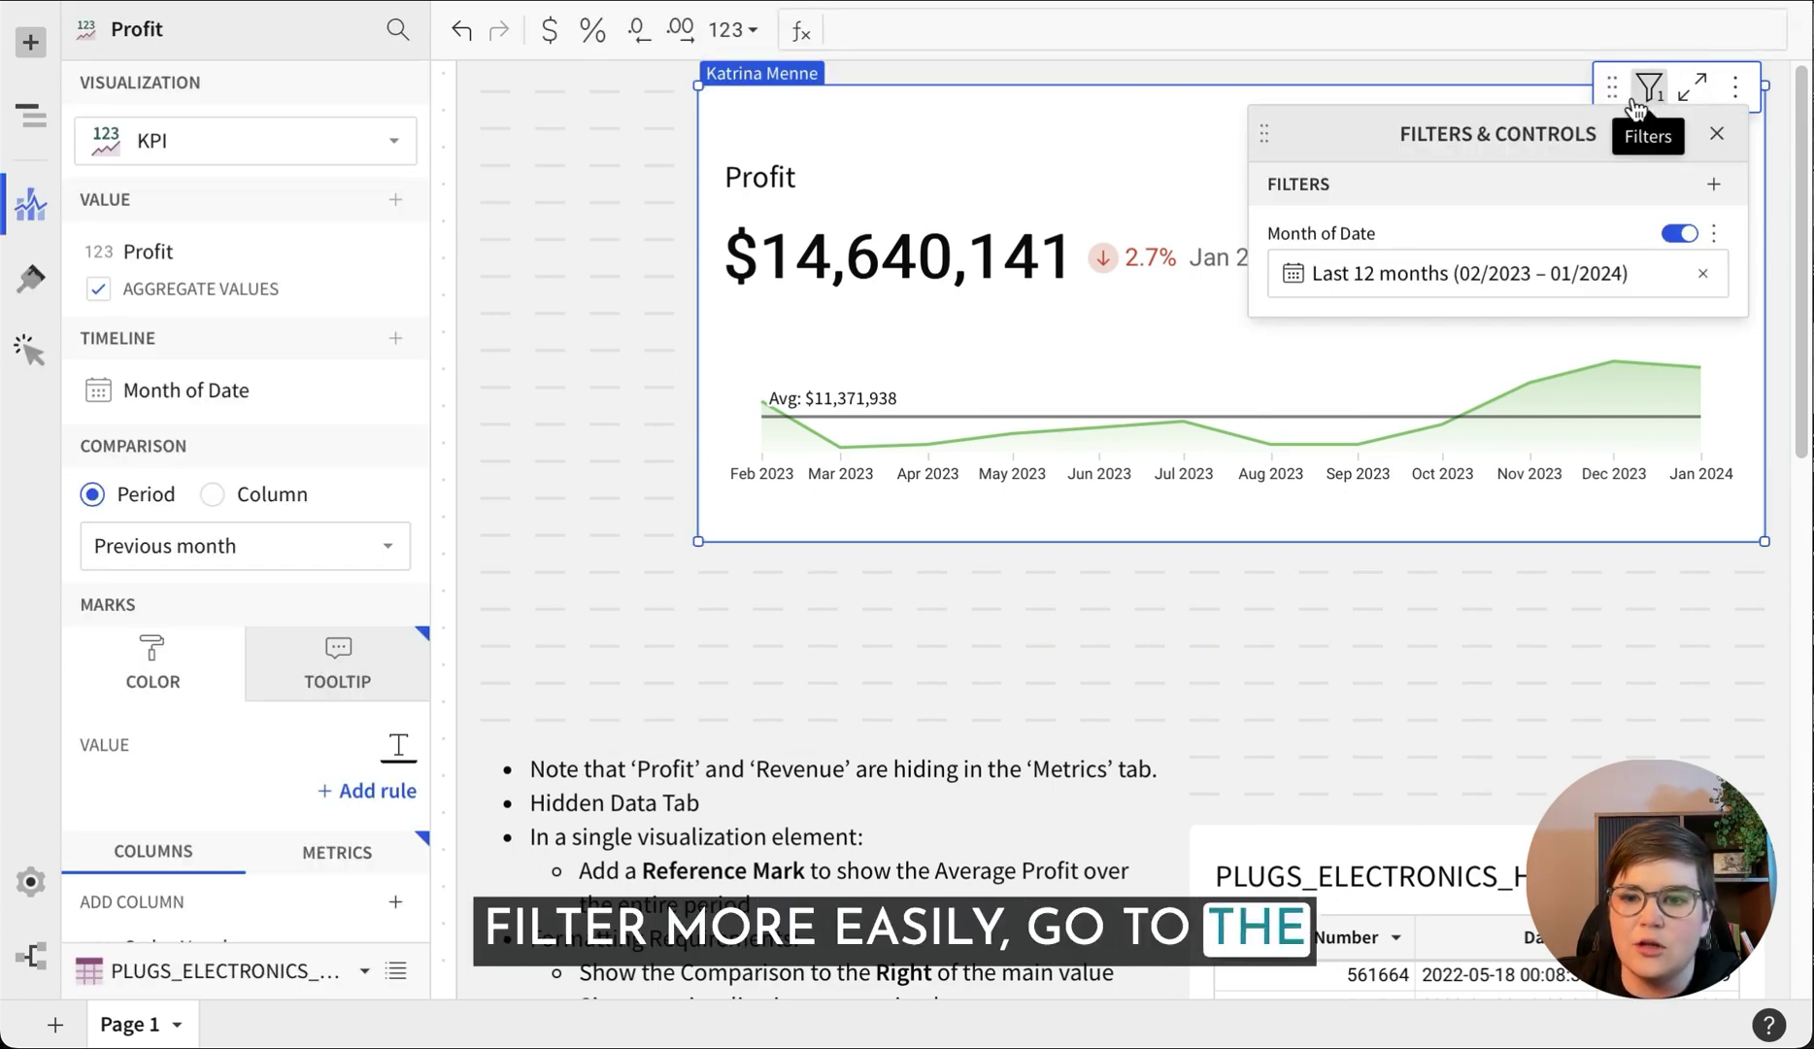
click(1722, 237)
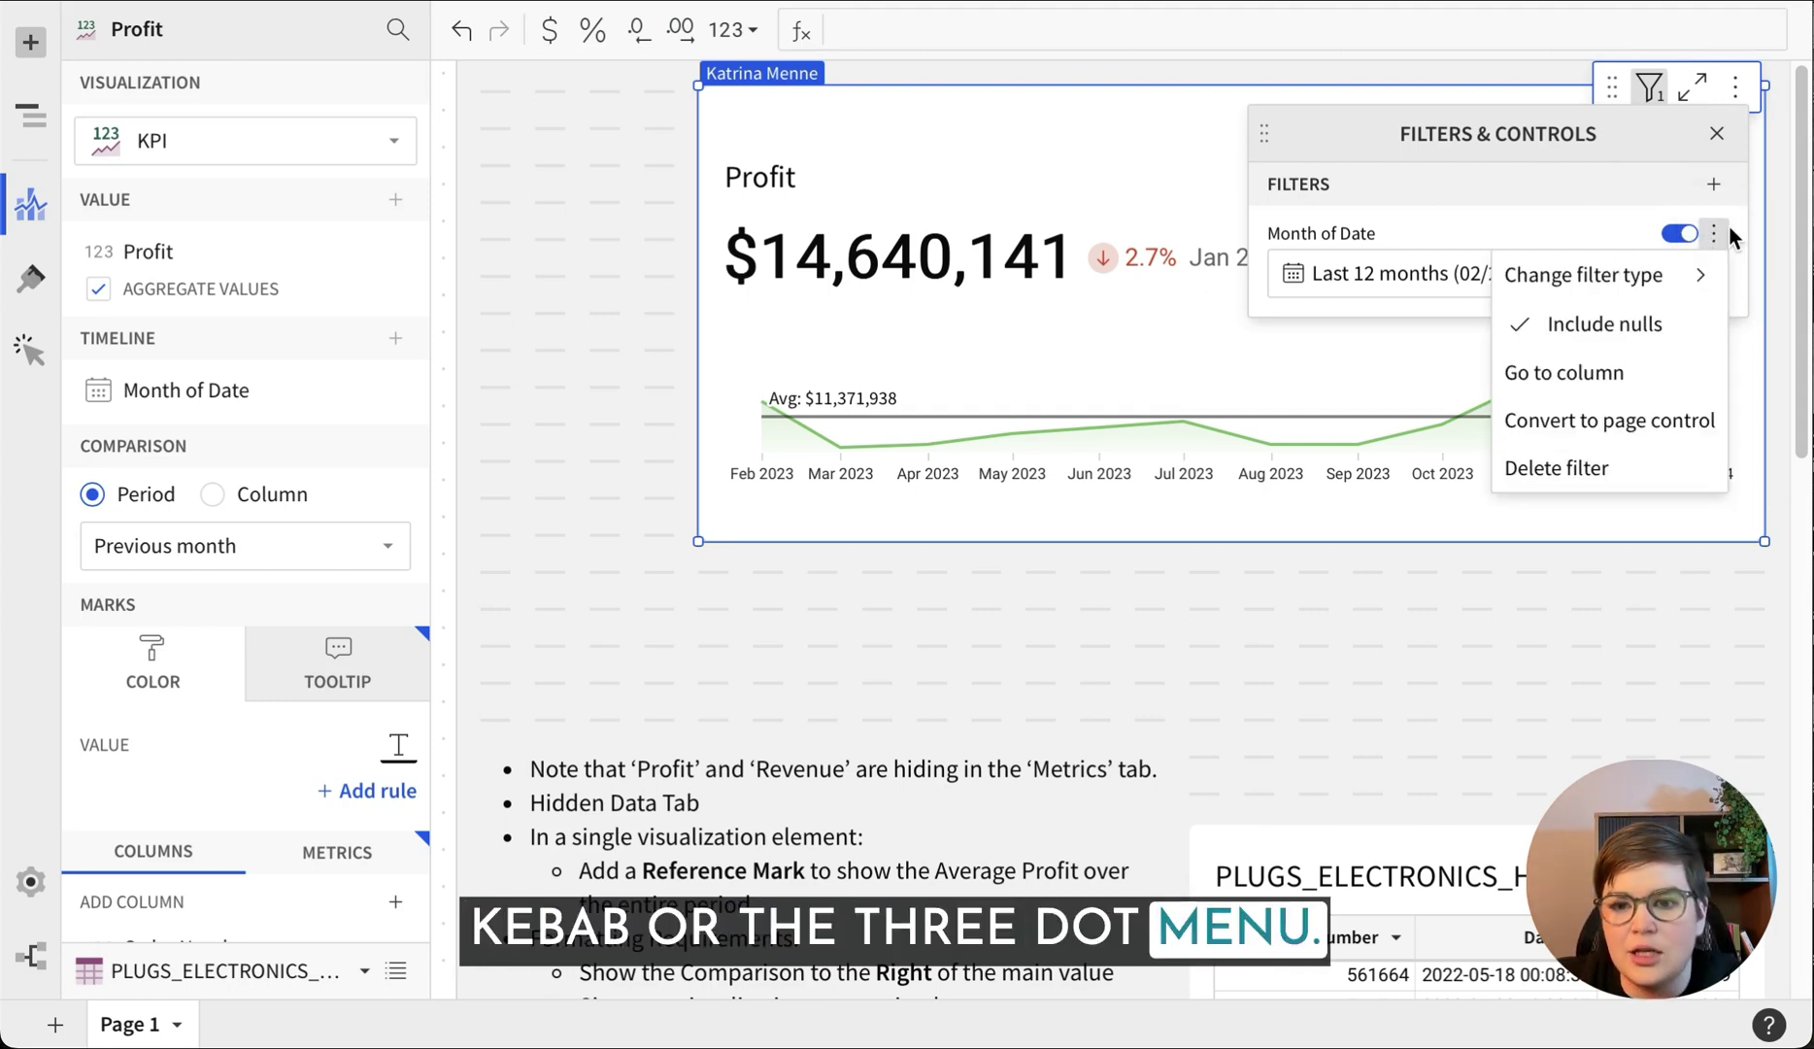
click(1641, 422)
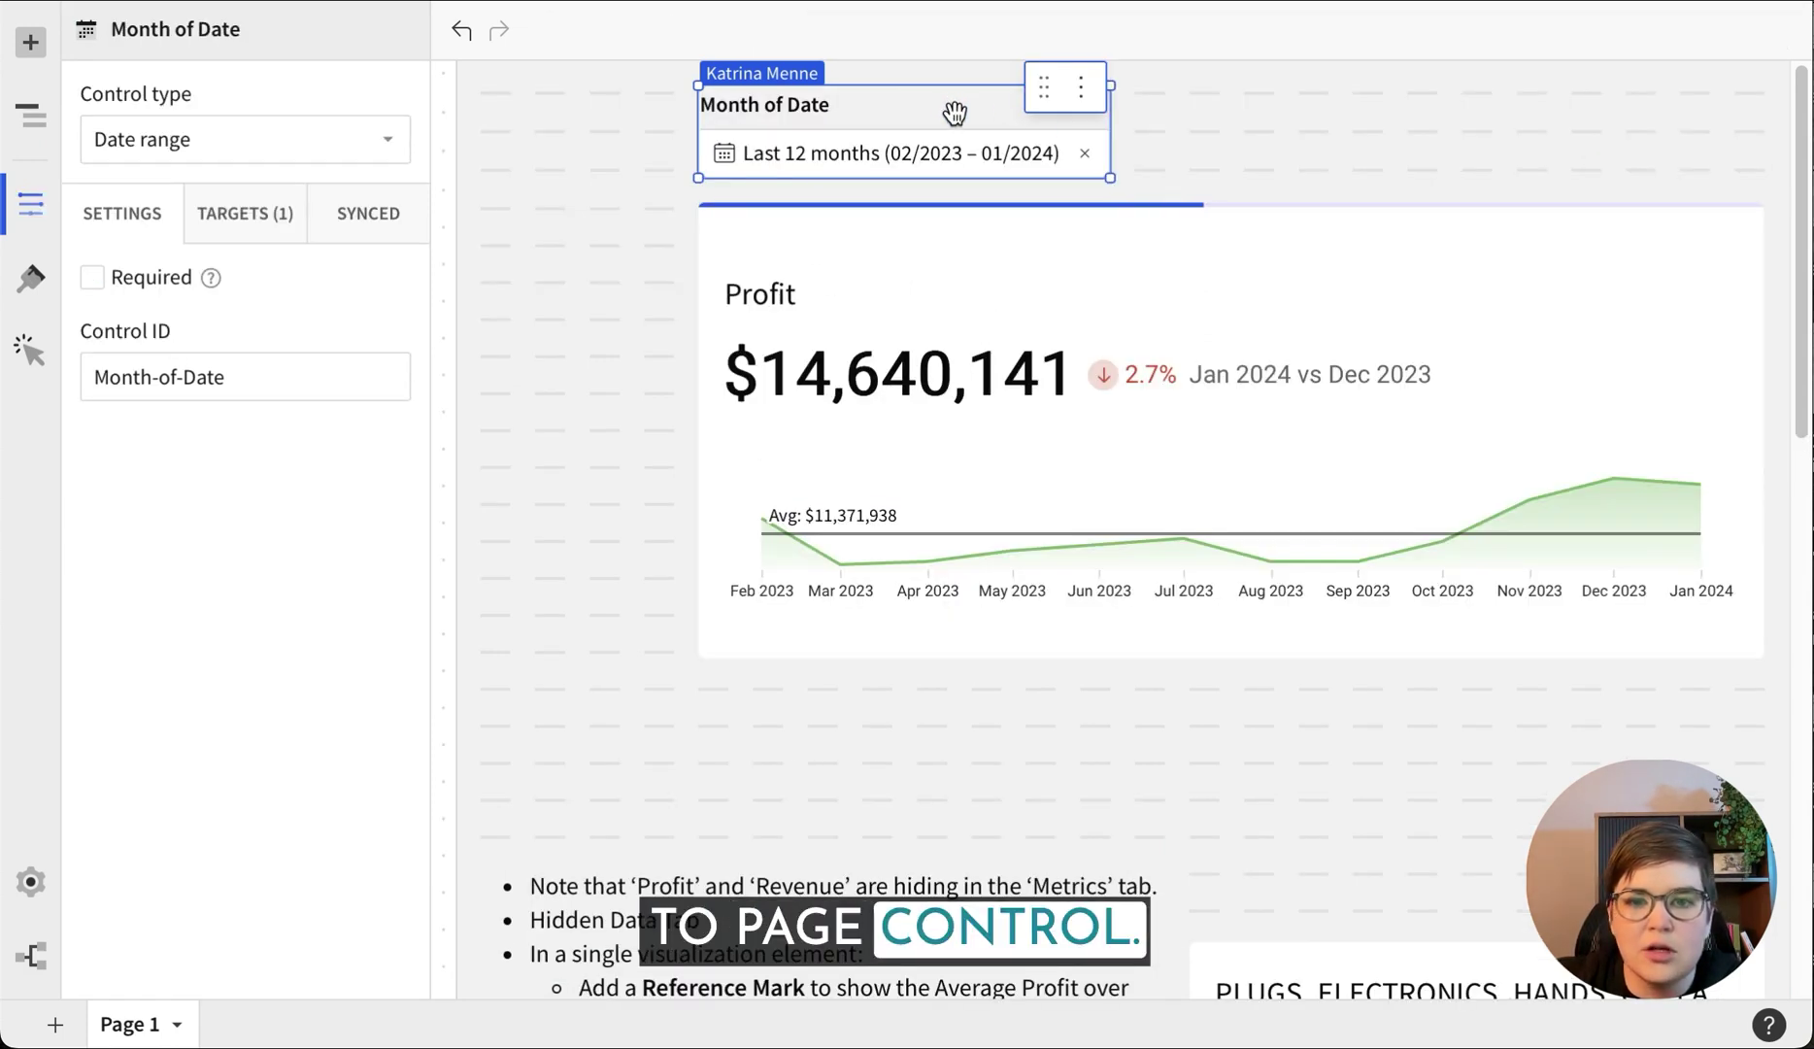
drag(1110, 126, 1175, 134)
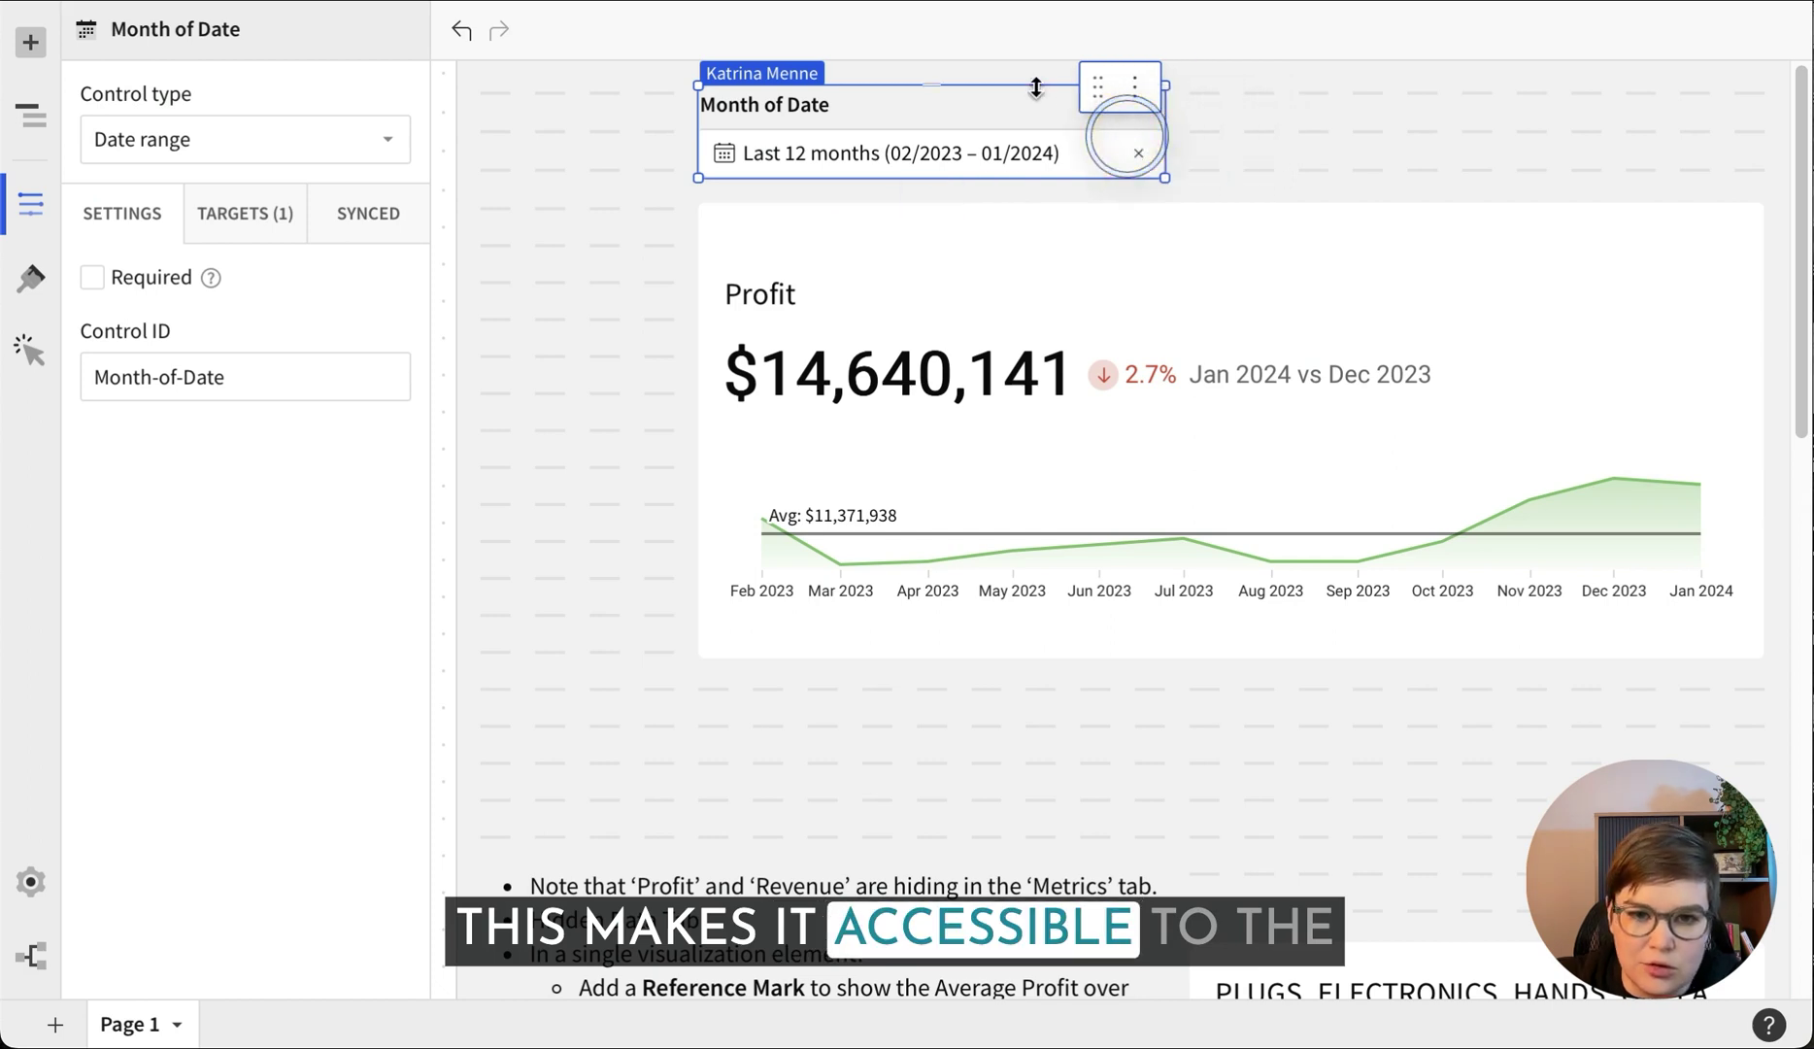
drag(993, 90, 1568, 97)
click(1212, 118)
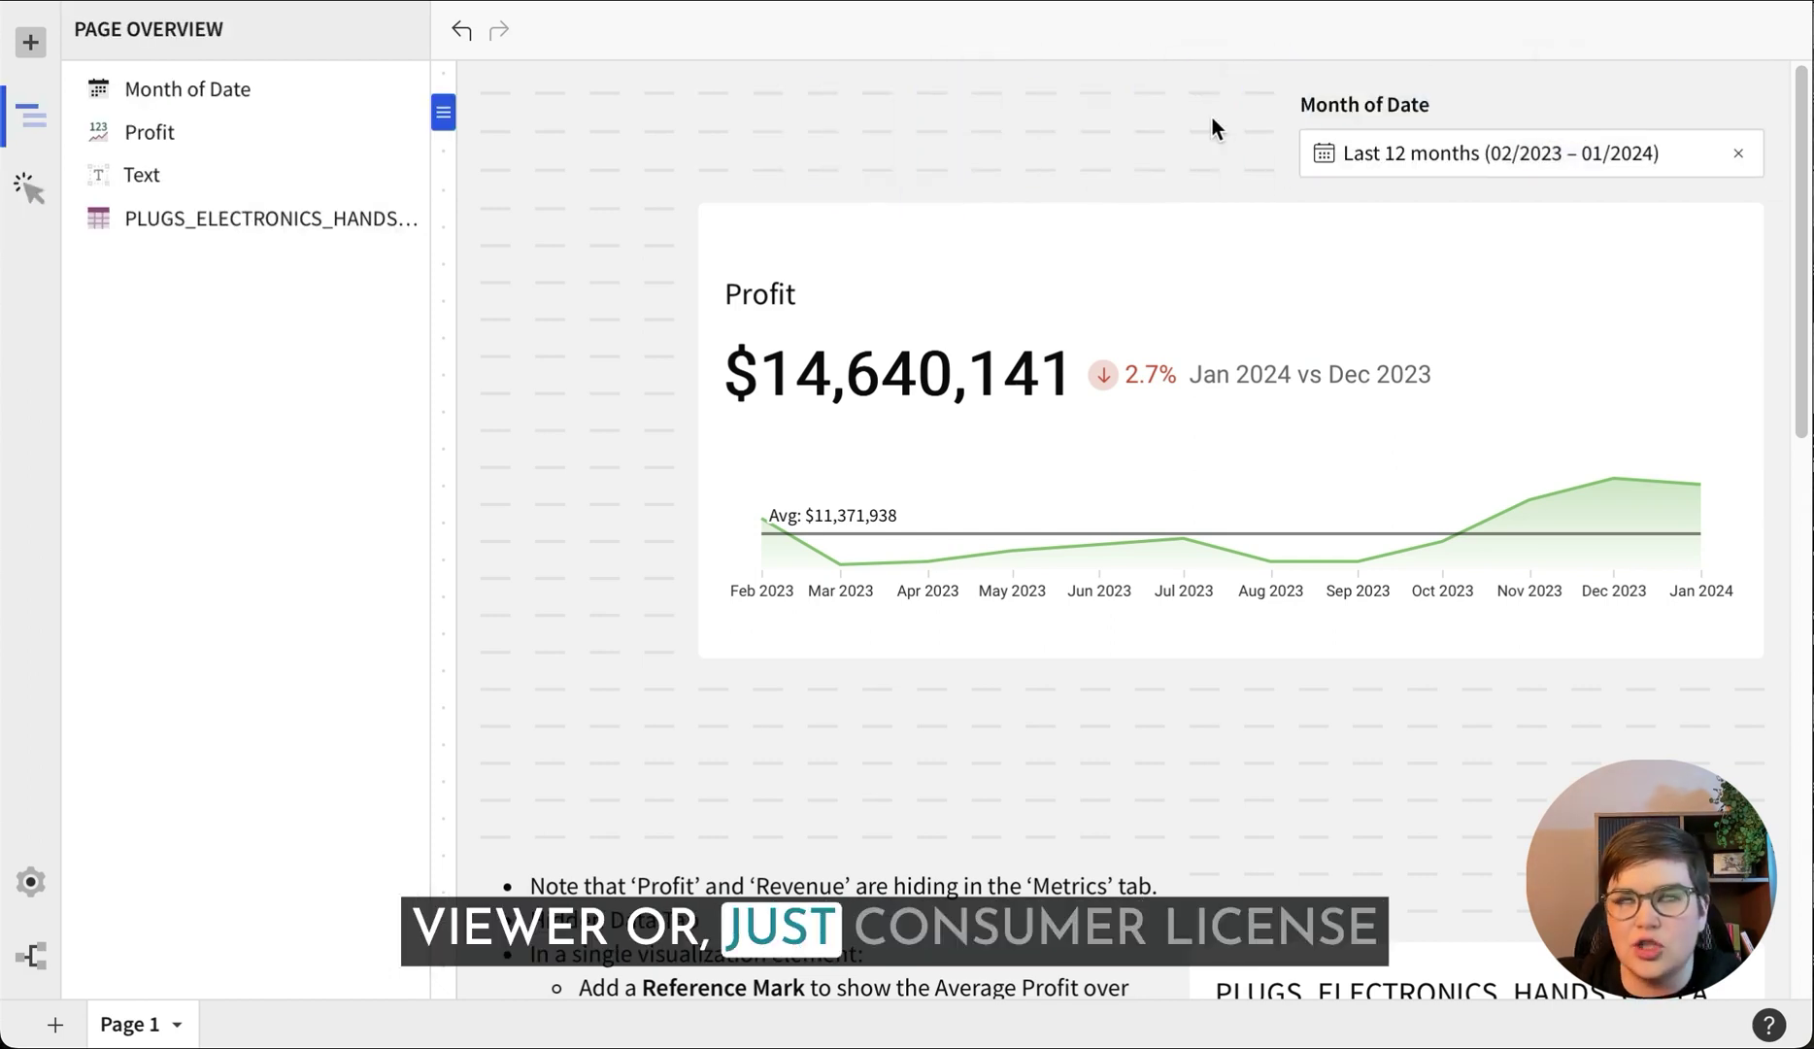
Try a last-13-months range on the Month of Date control, then set it back to the last 12 months
click(1486, 156)
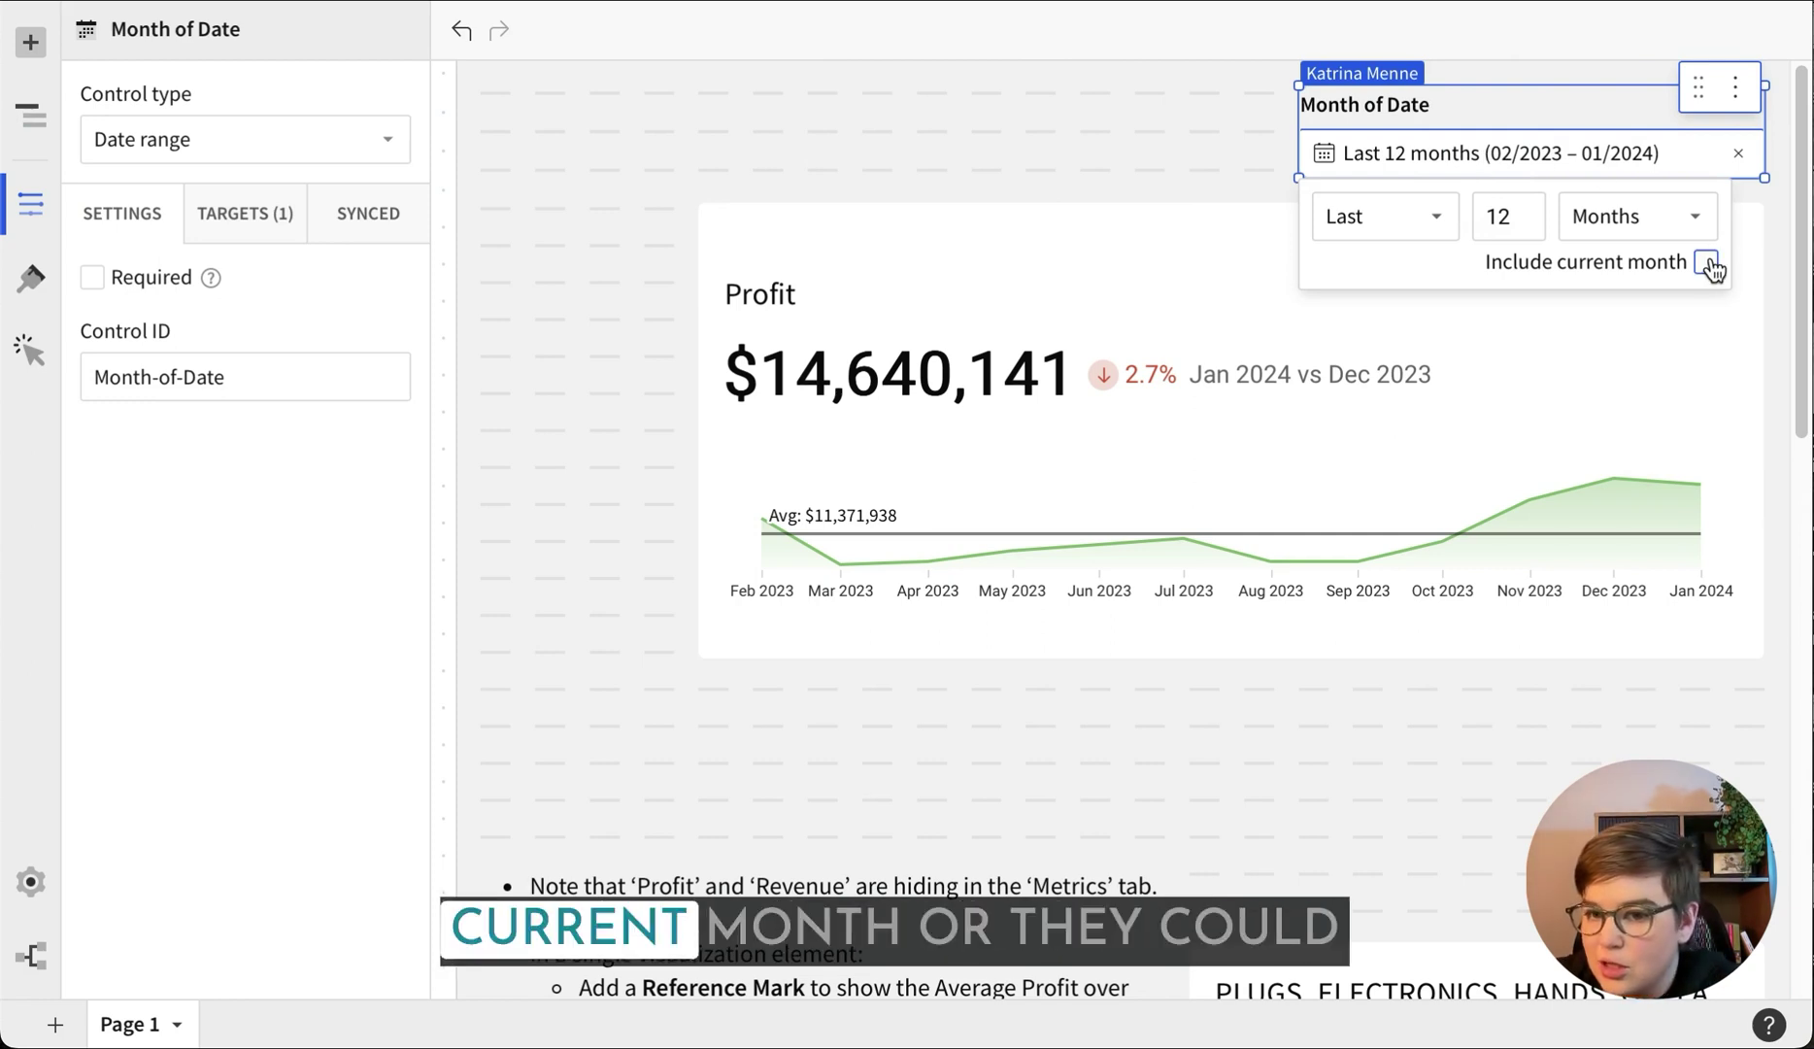
click(1496, 215)
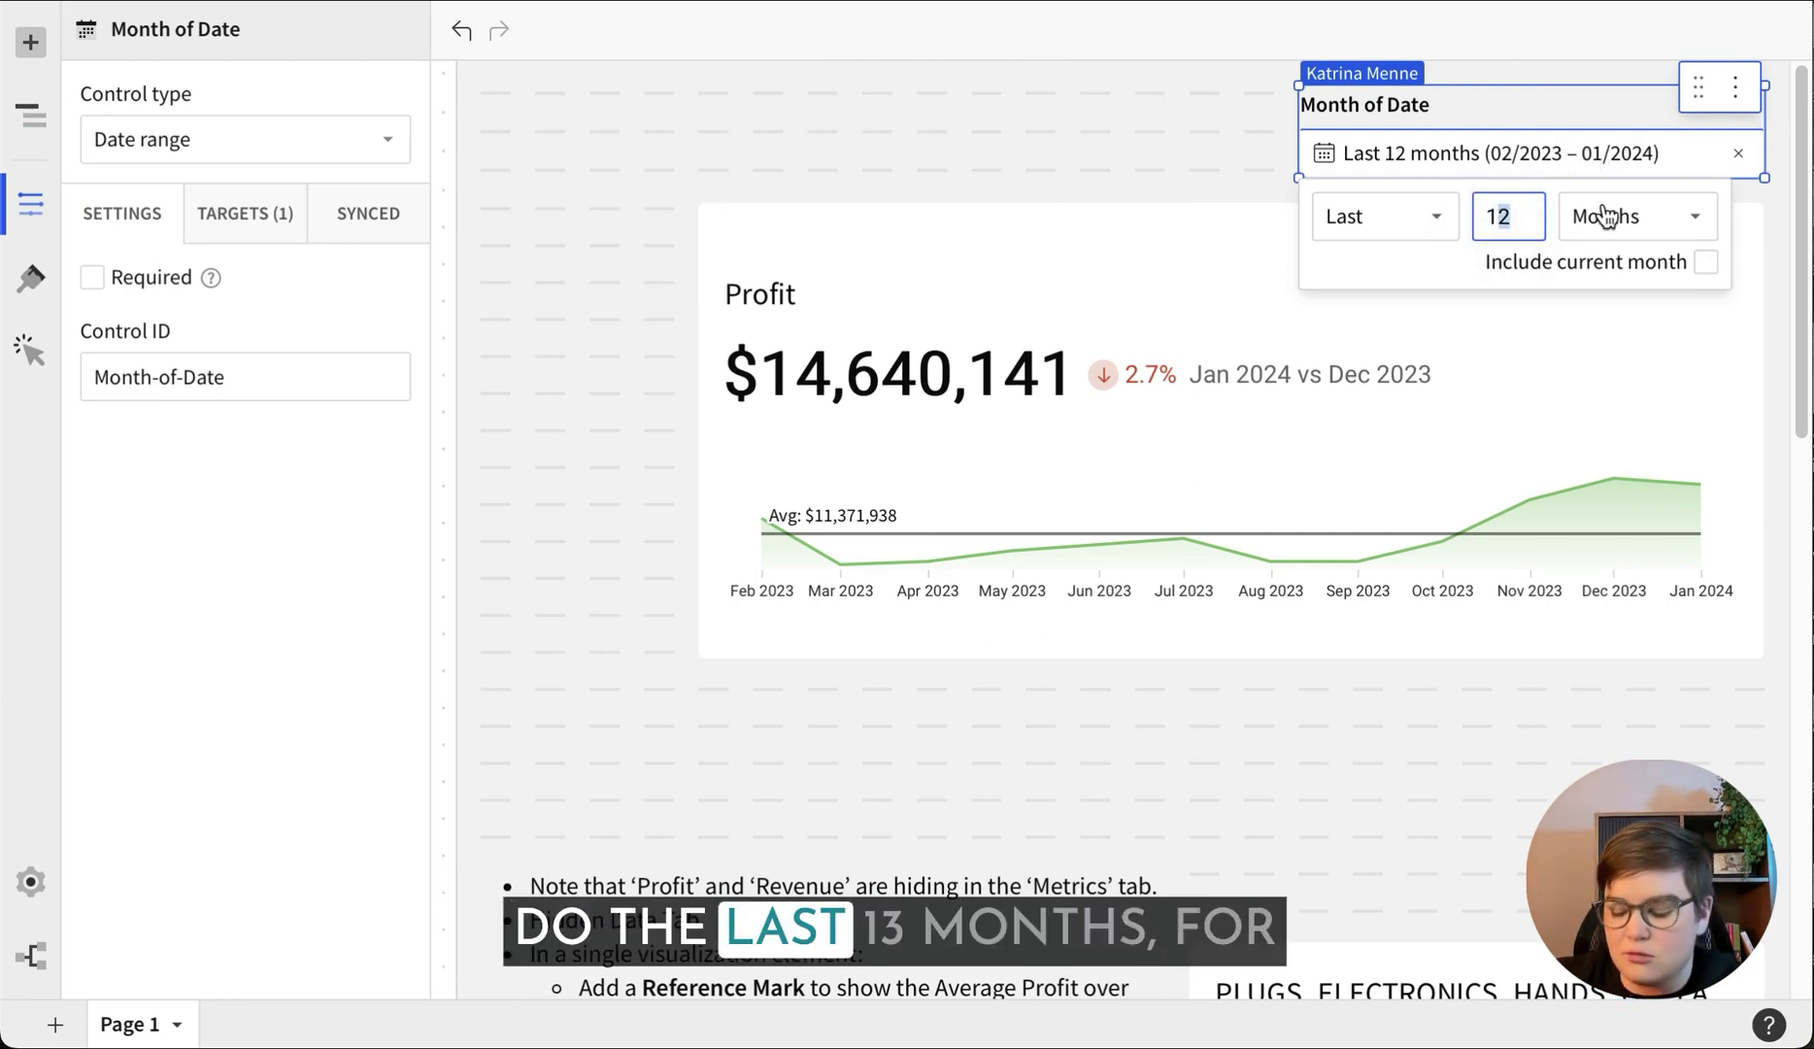
key(BackSpace)
text(3)
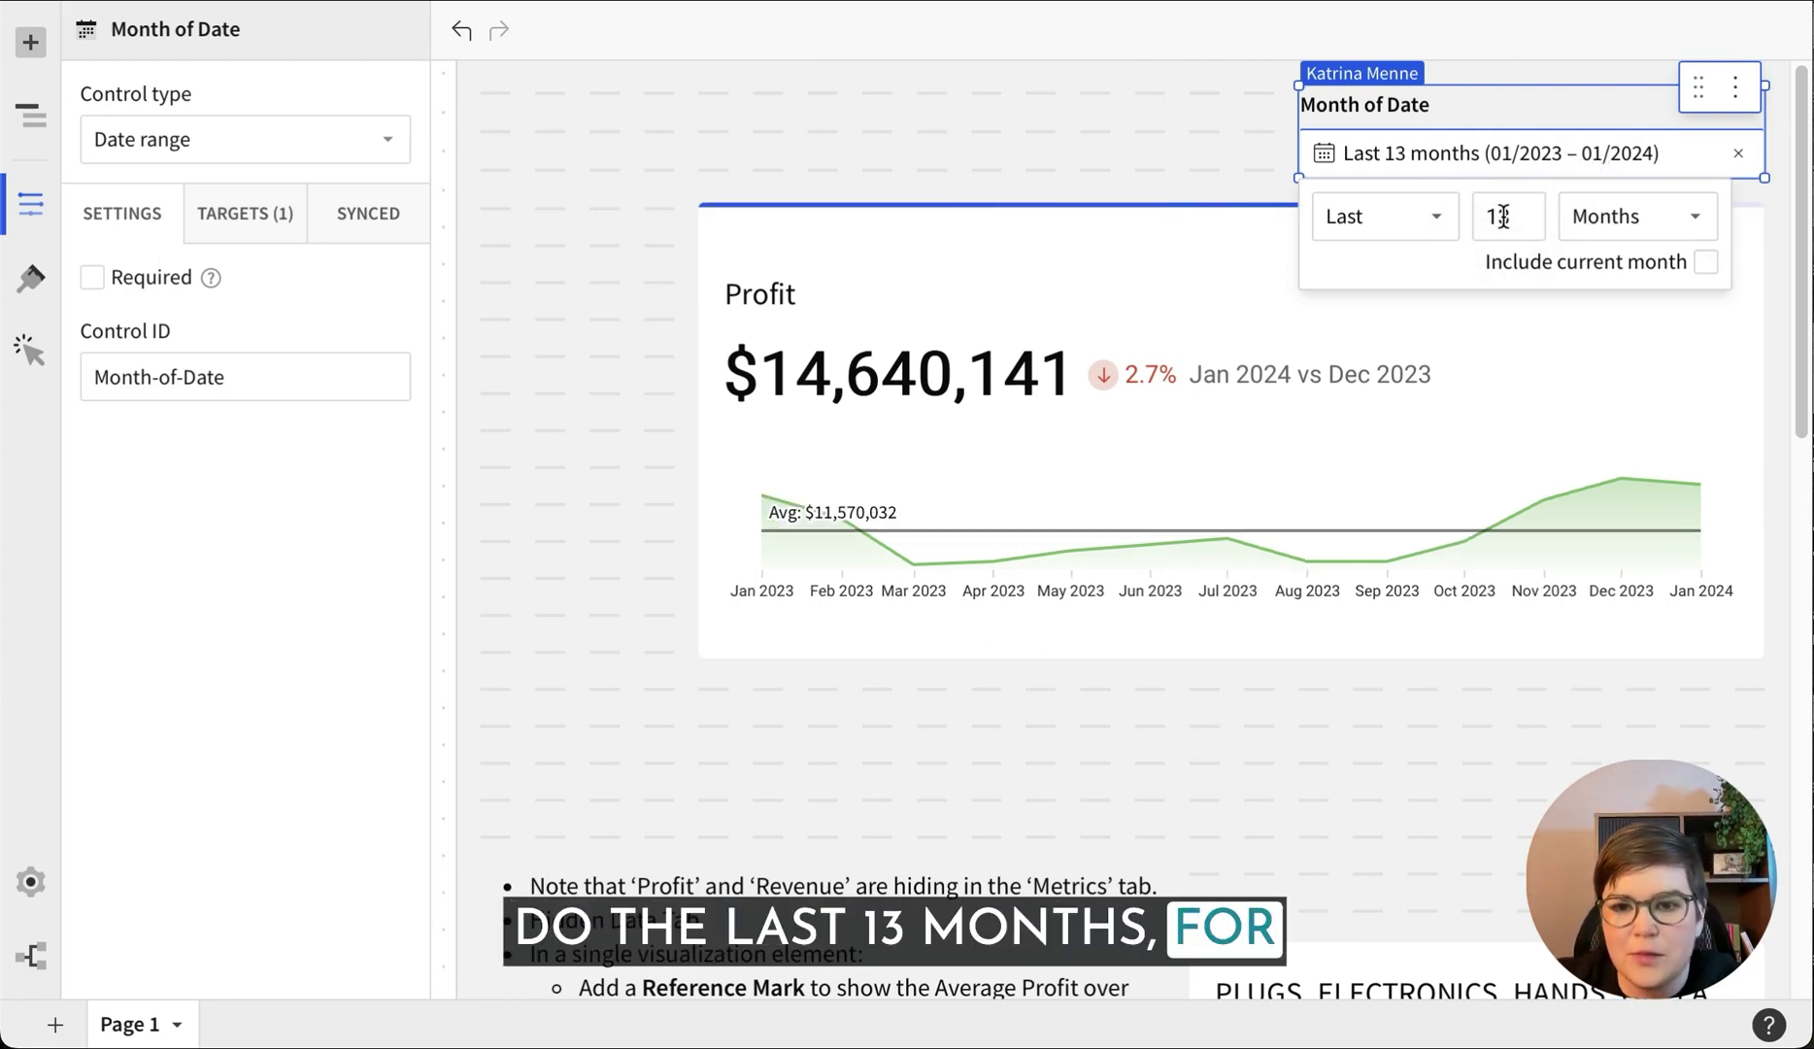
click(1500, 216)
key(BackSpace)
text(2)
key(Return)
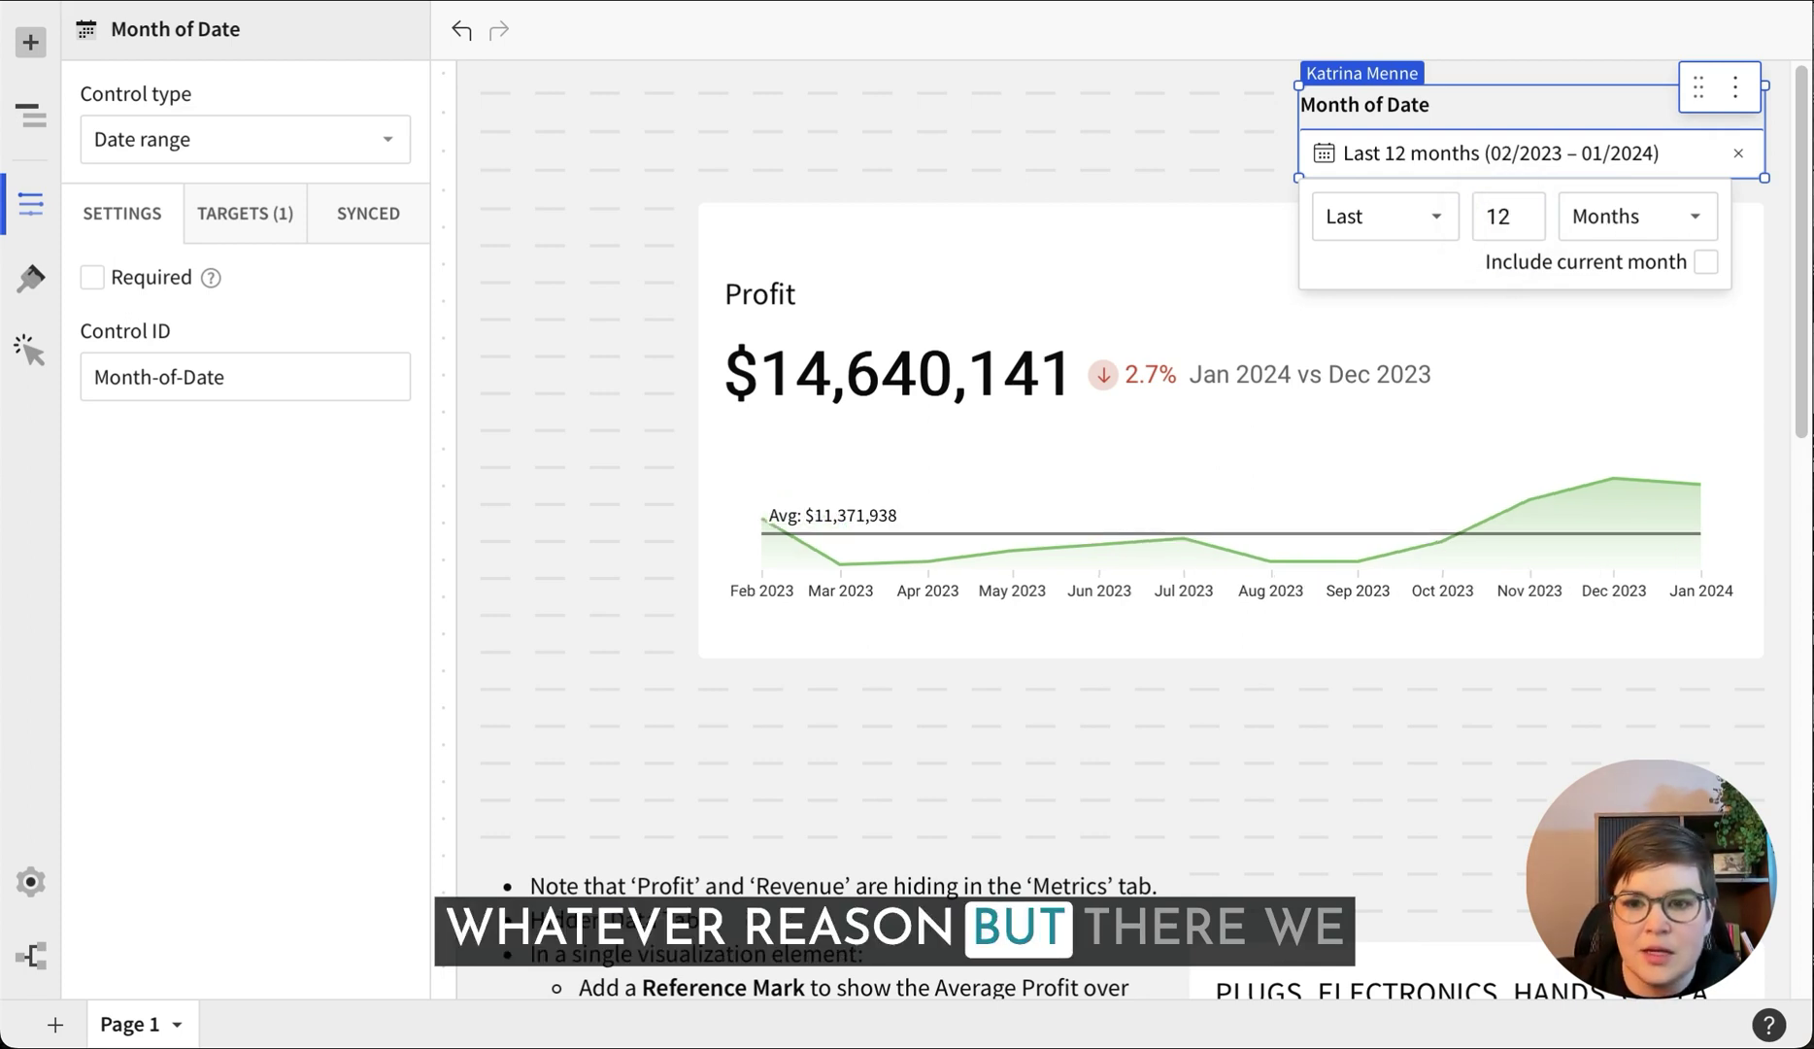
click(1108, 146)
Move the Month of Date control onto a new page
scroll(919, 827, down, 5)
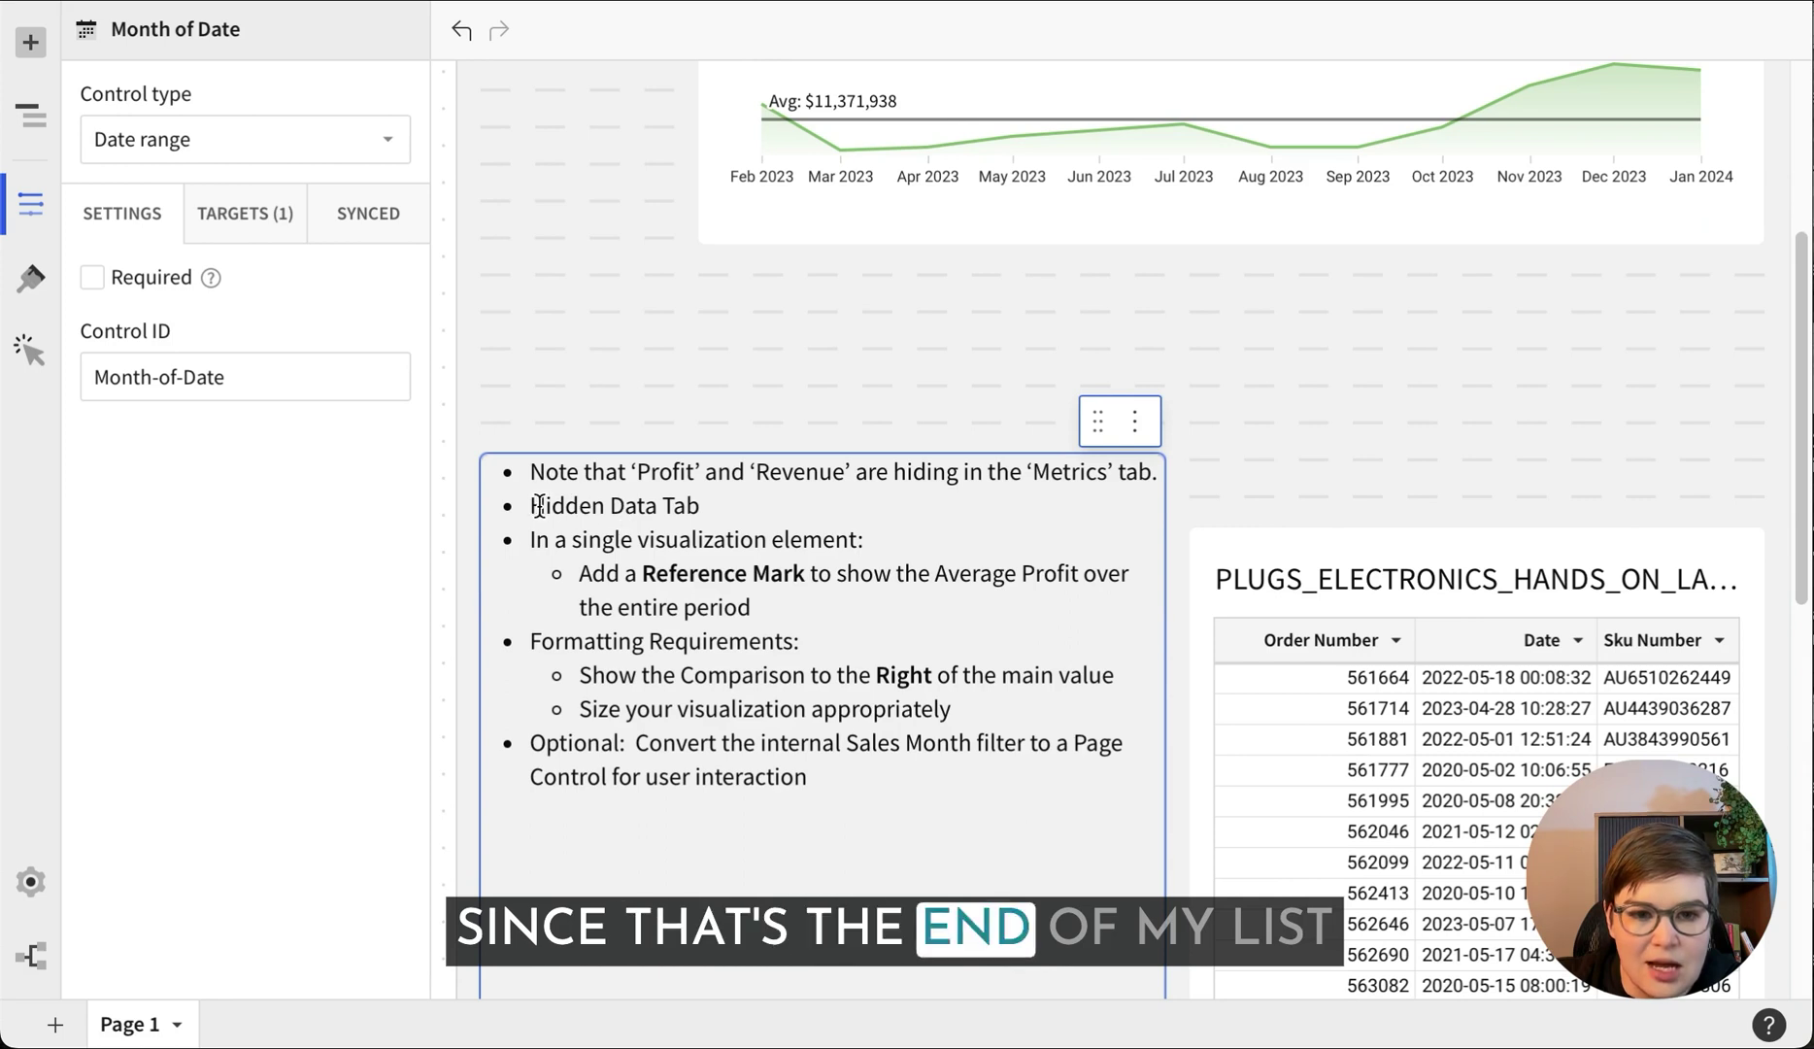
drag(532, 504, 733, 502)
click(567, 729)
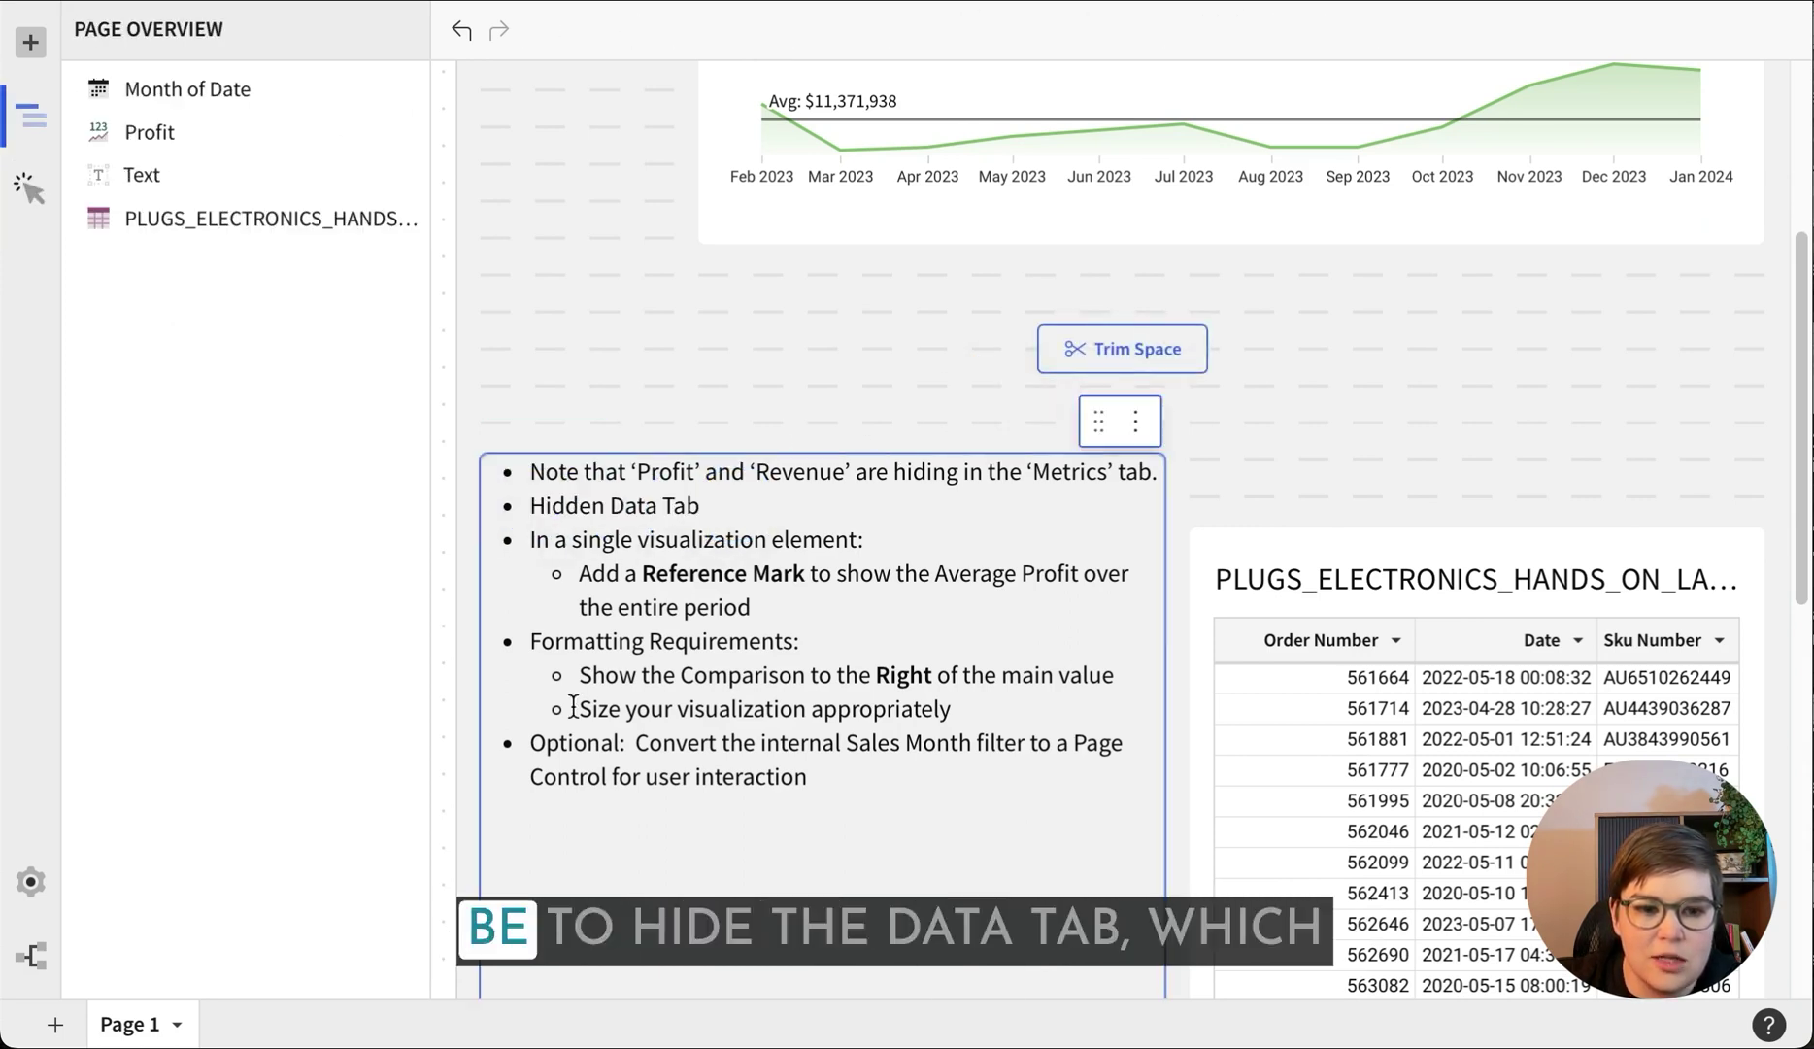
drag(567, 728, 1650, 464)
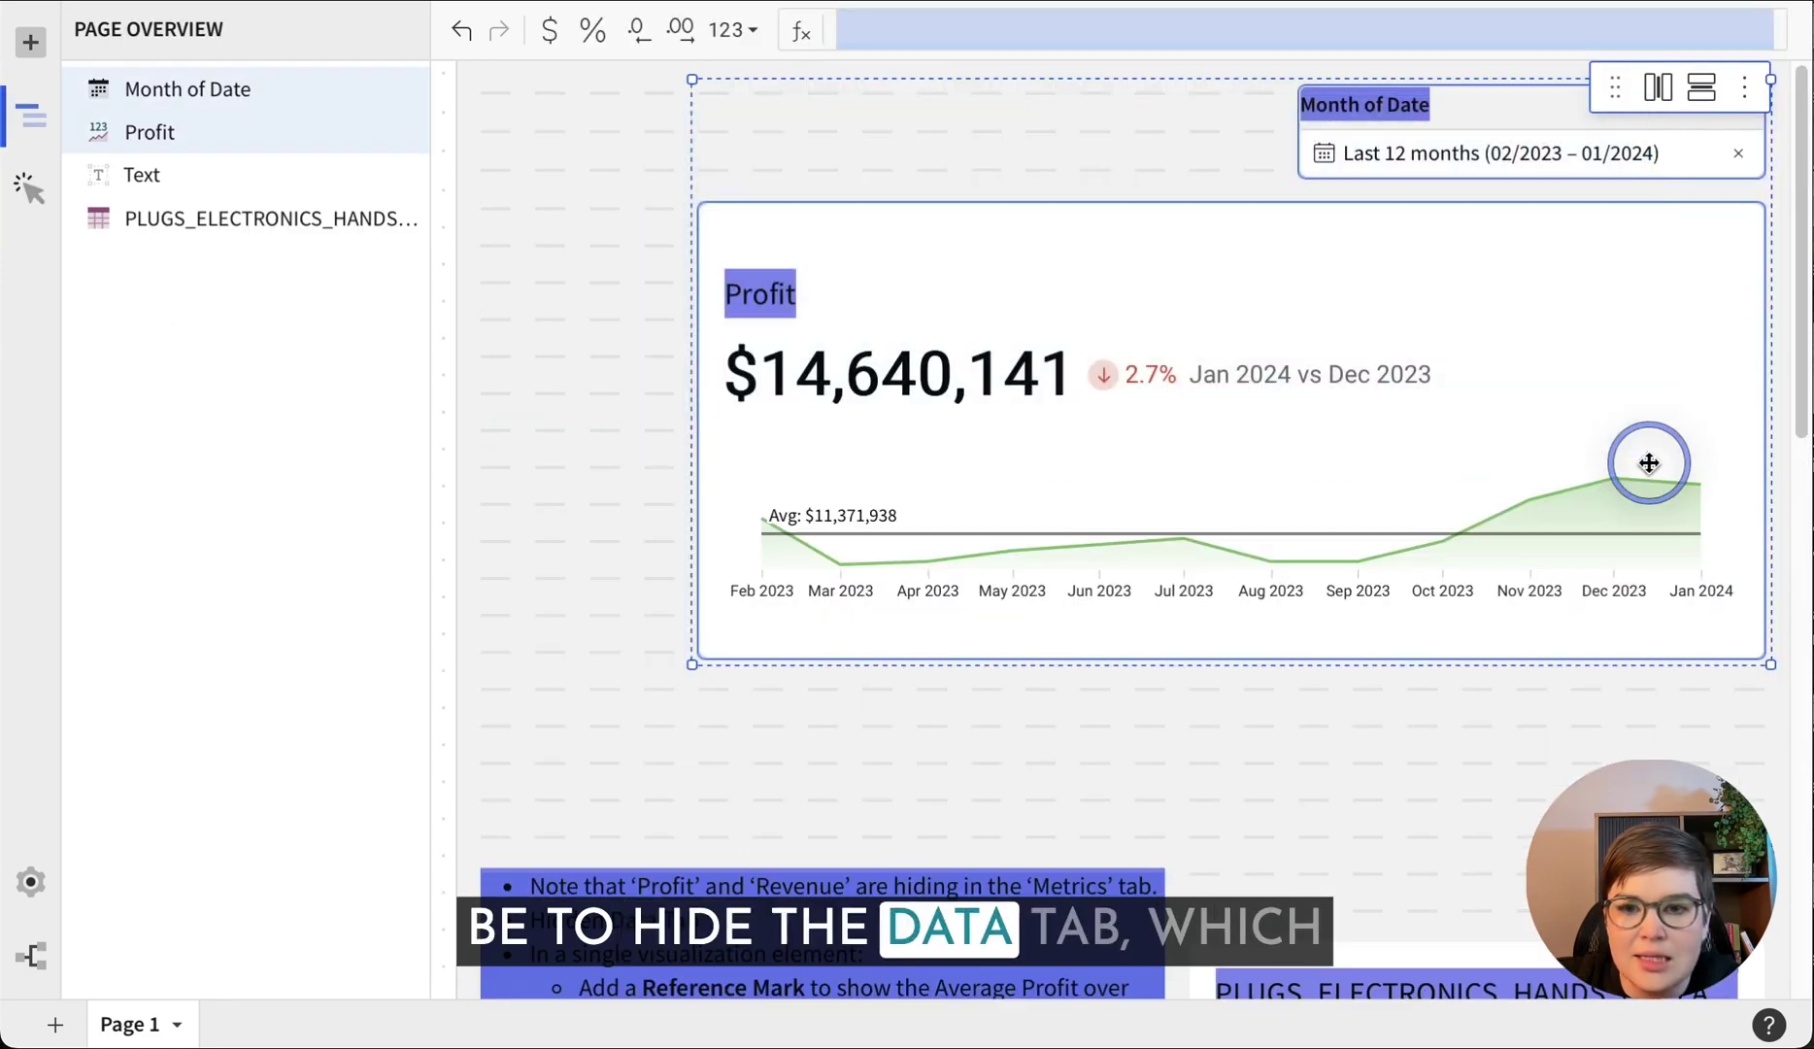
click(1744, 97)
mouse_move(1540, 423)
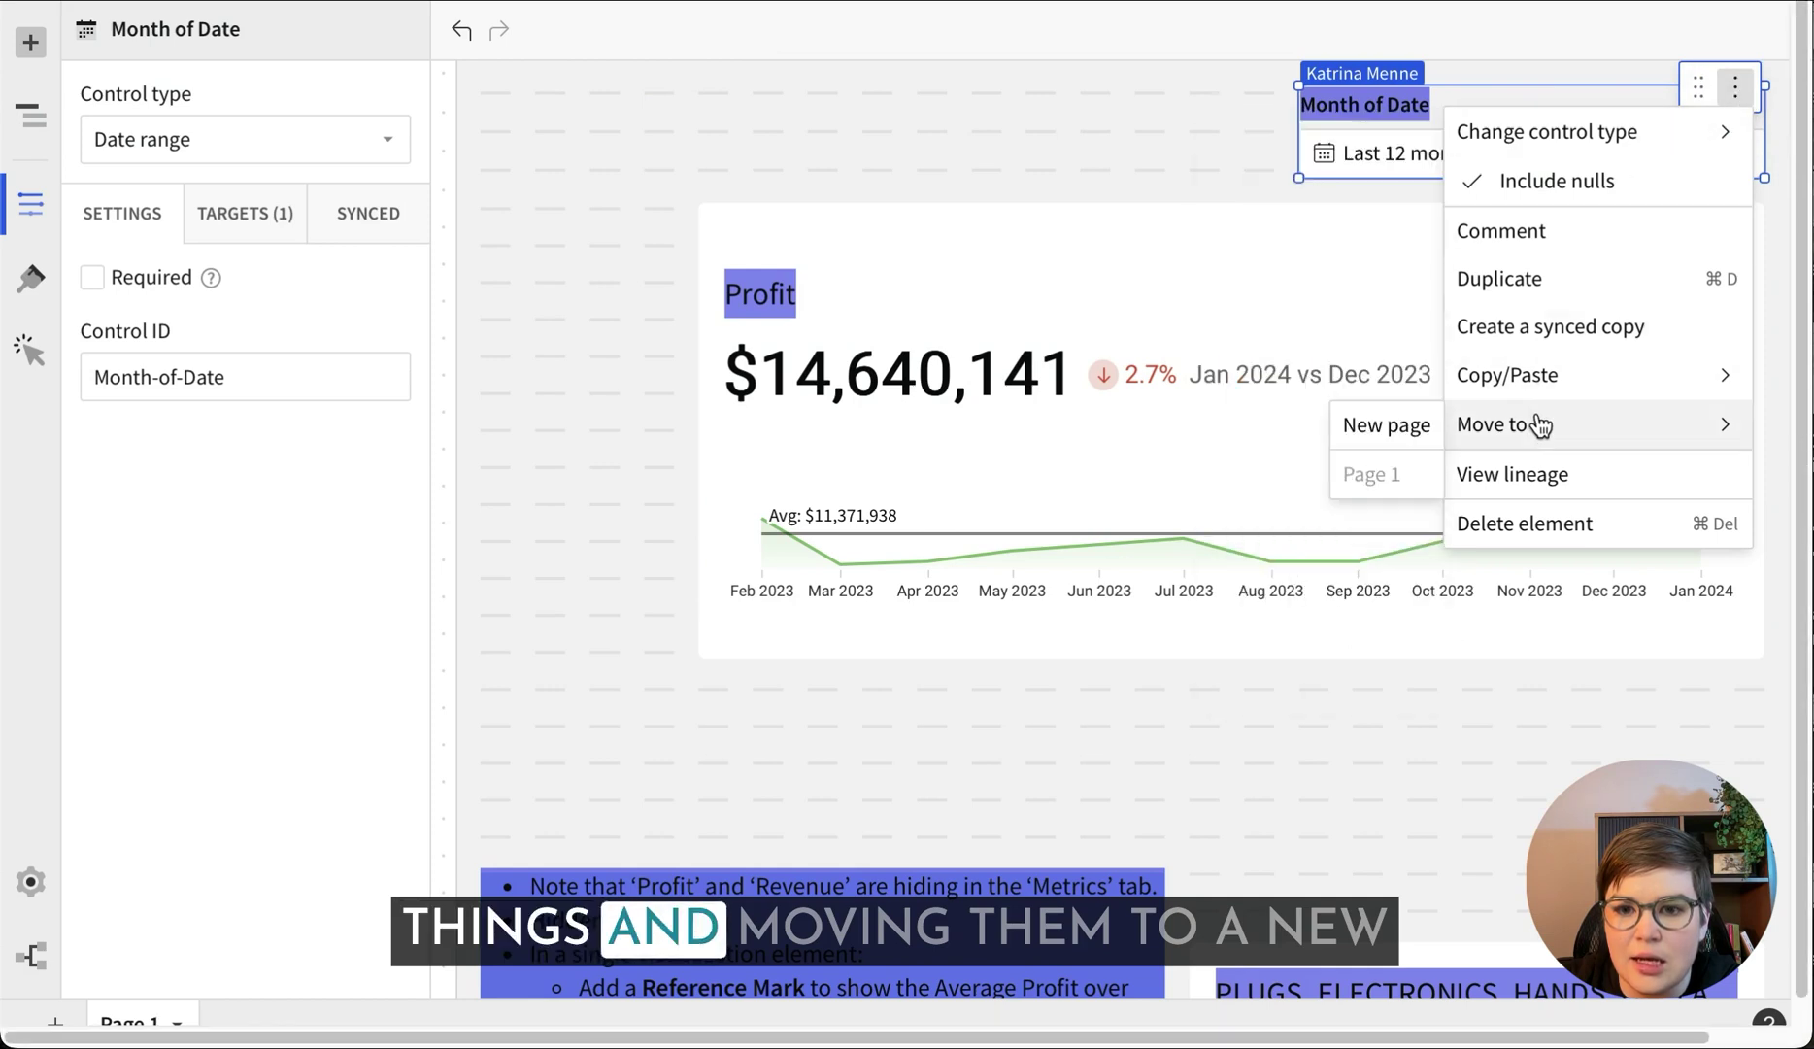
click(1369, 427)
click(691, 510)
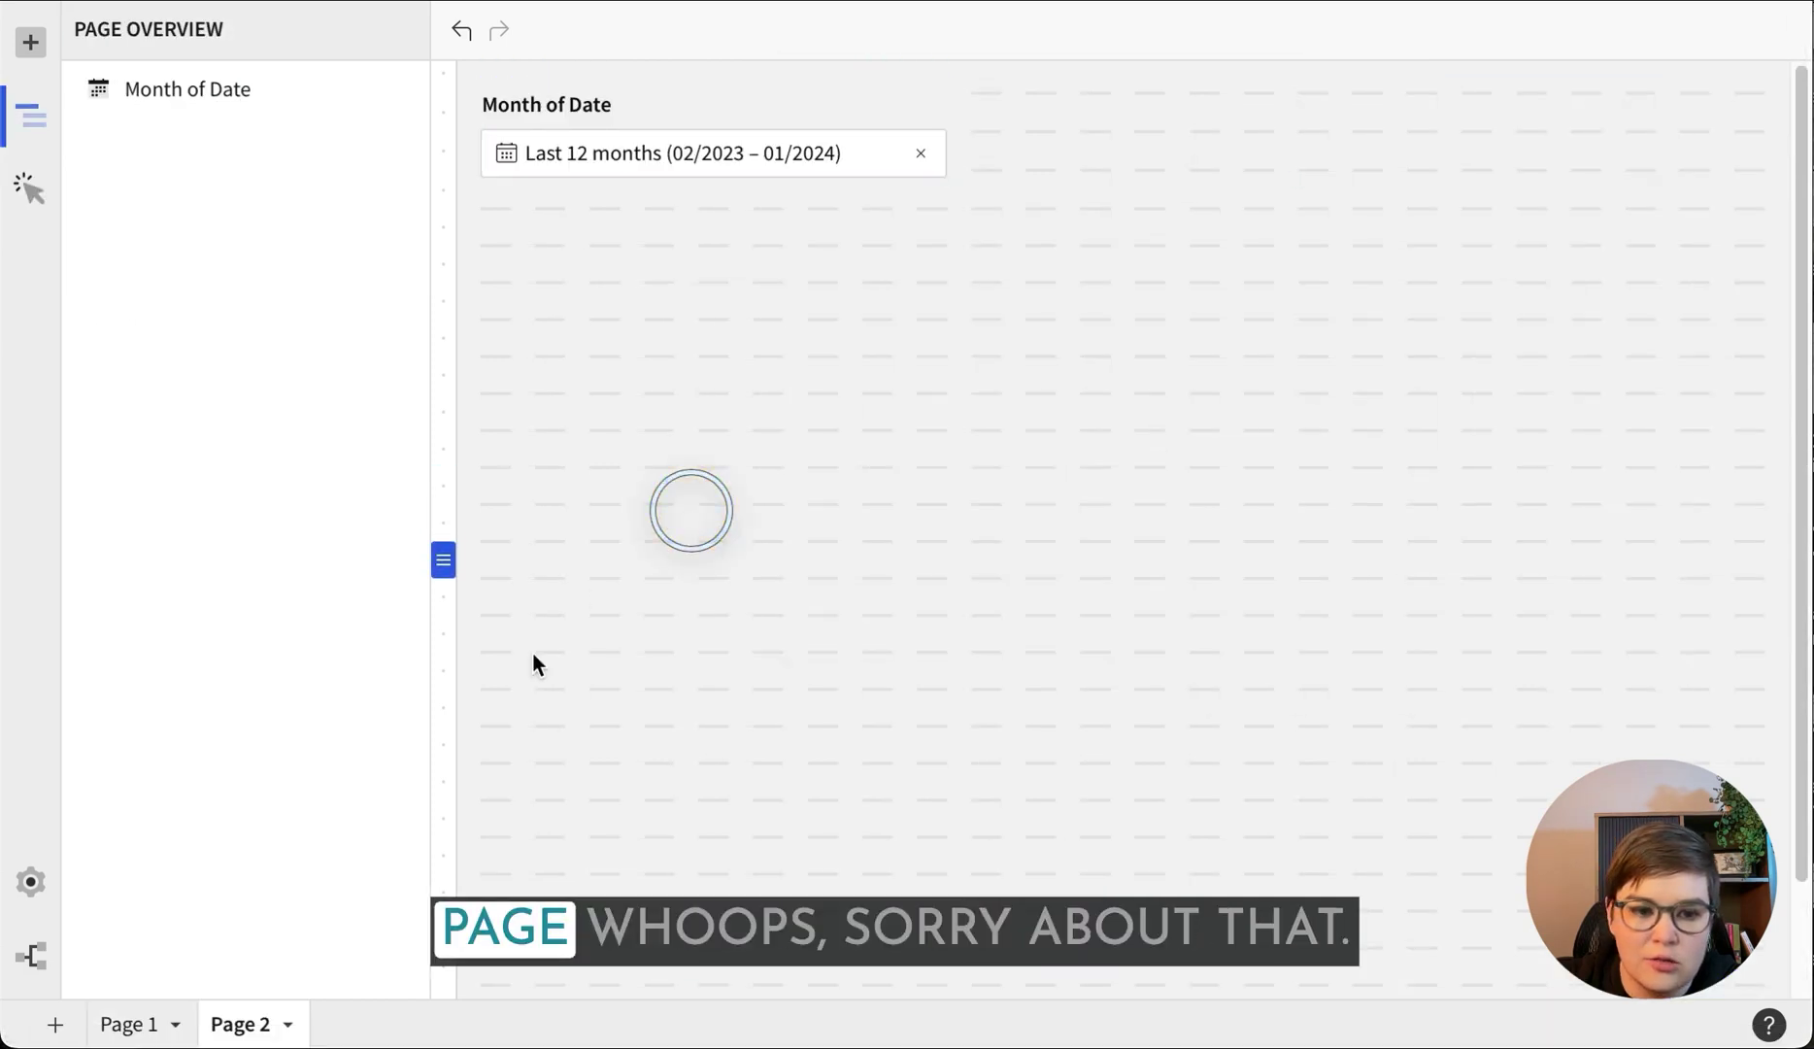
Move the Profit KPI from Page 1 to Page 2
click(127, 1023)
click(1388, 114)
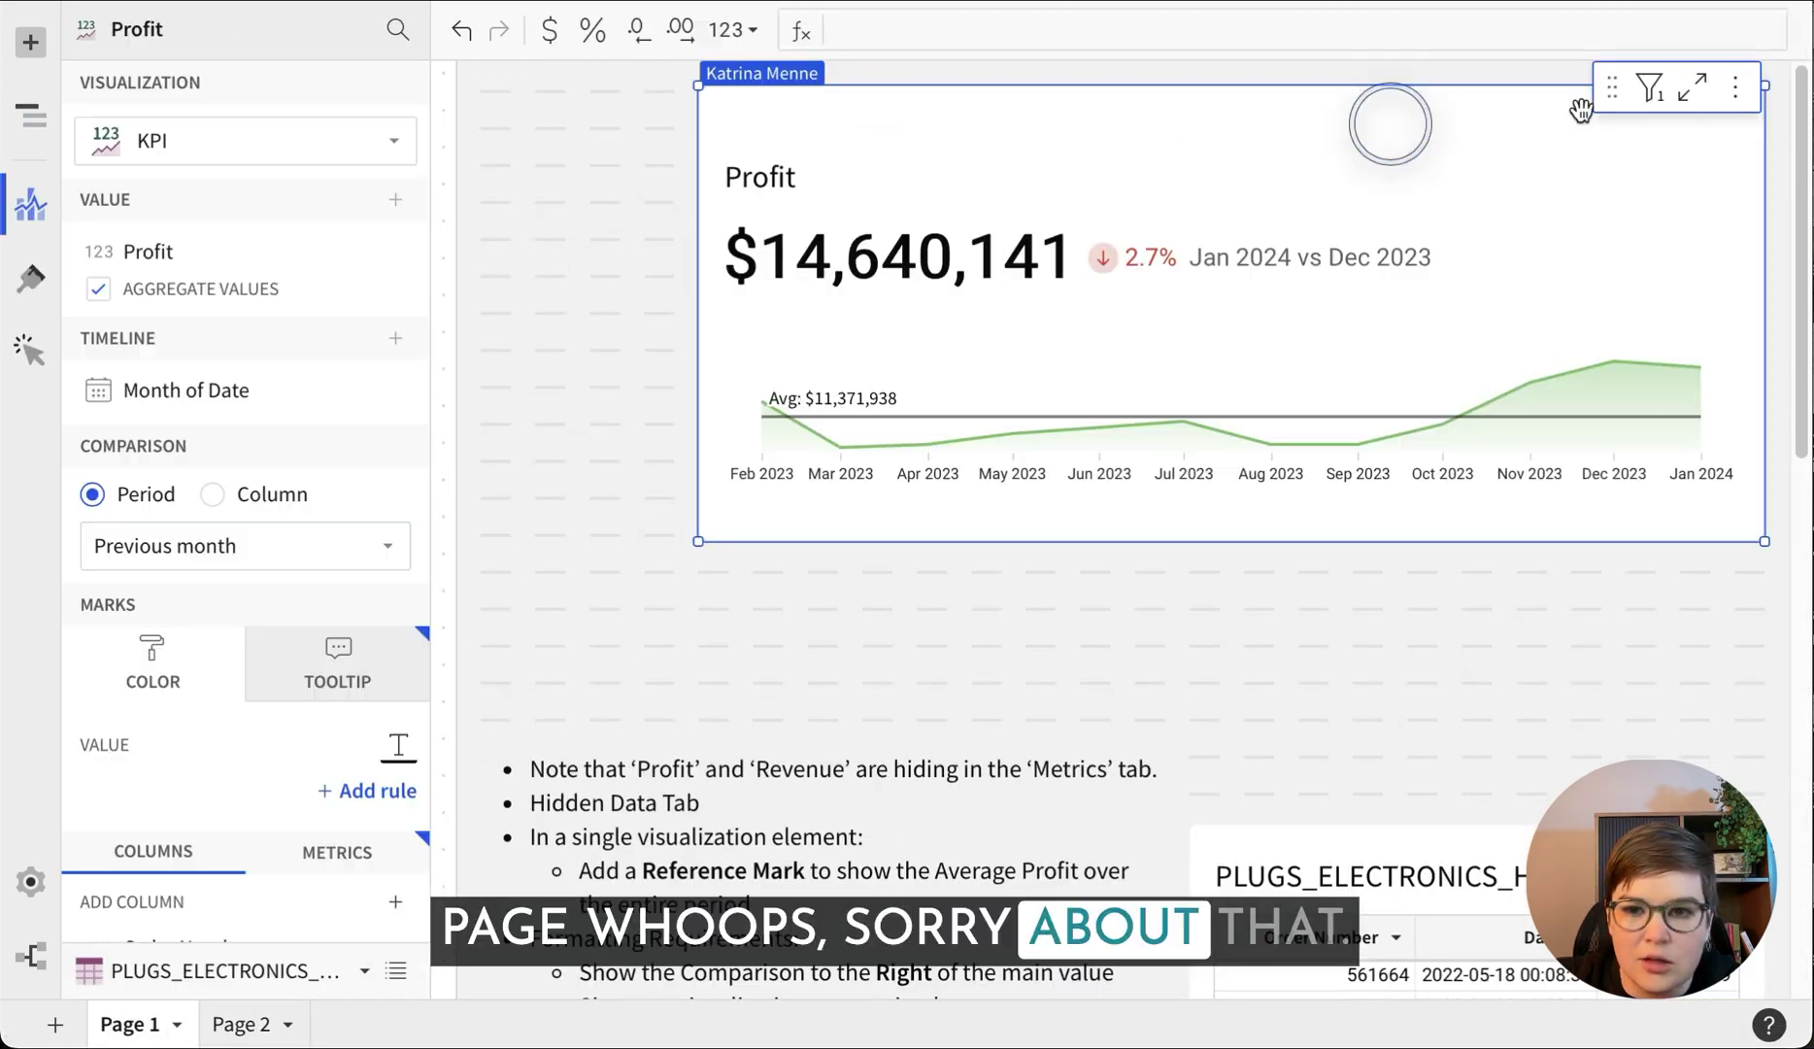
click(1735, 87)
mouse_move(1678, 206)
mouse_move(1462, 428)
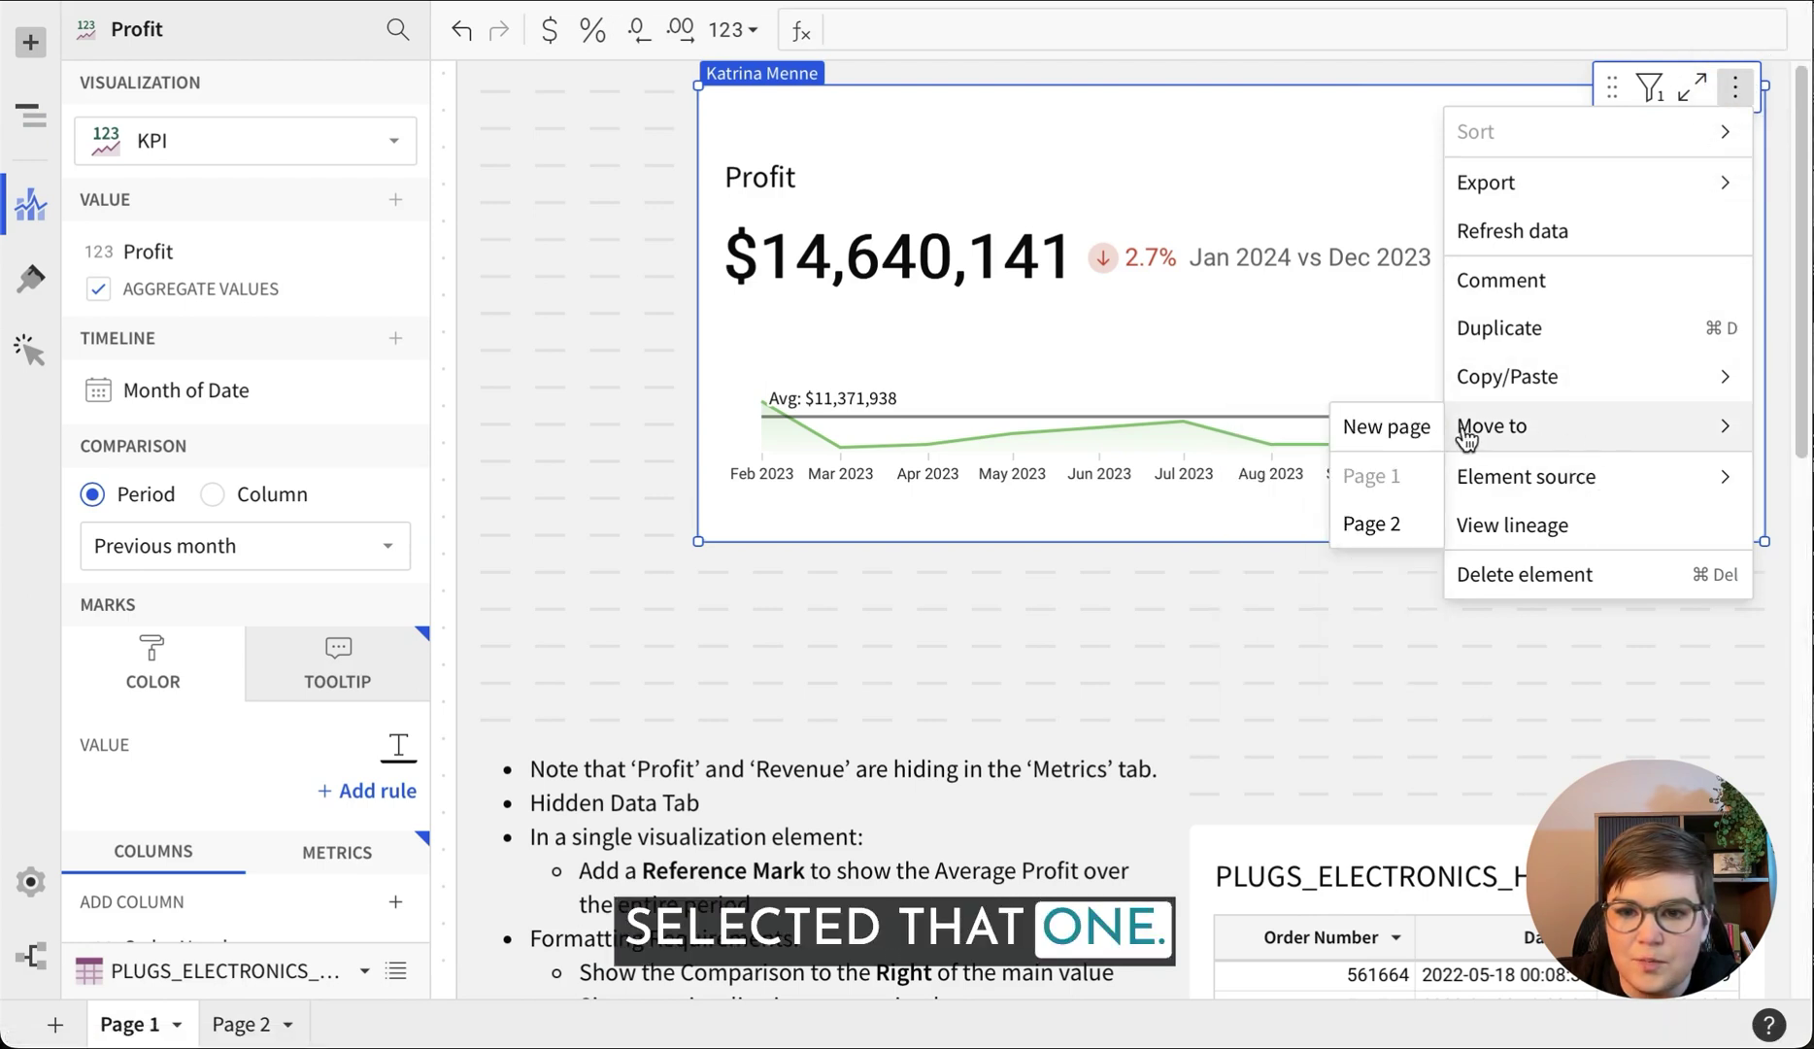
click(1379, 525)
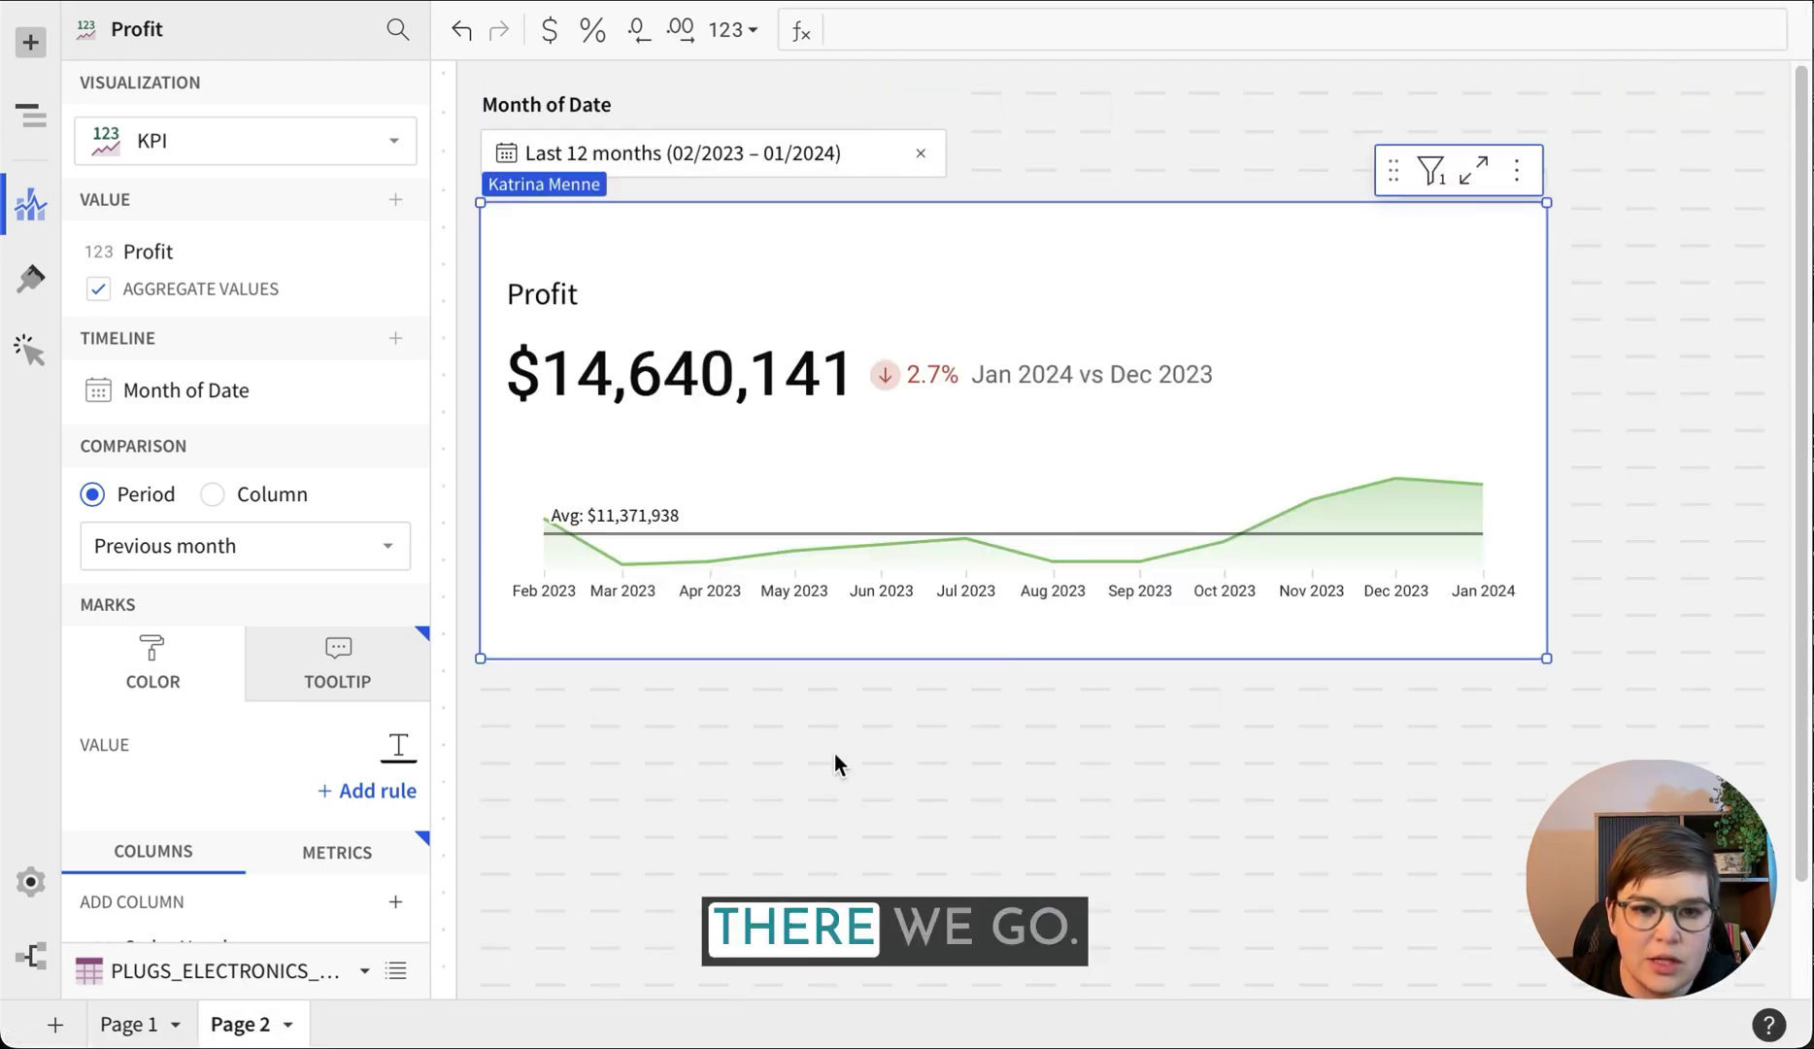
click(857, 765)
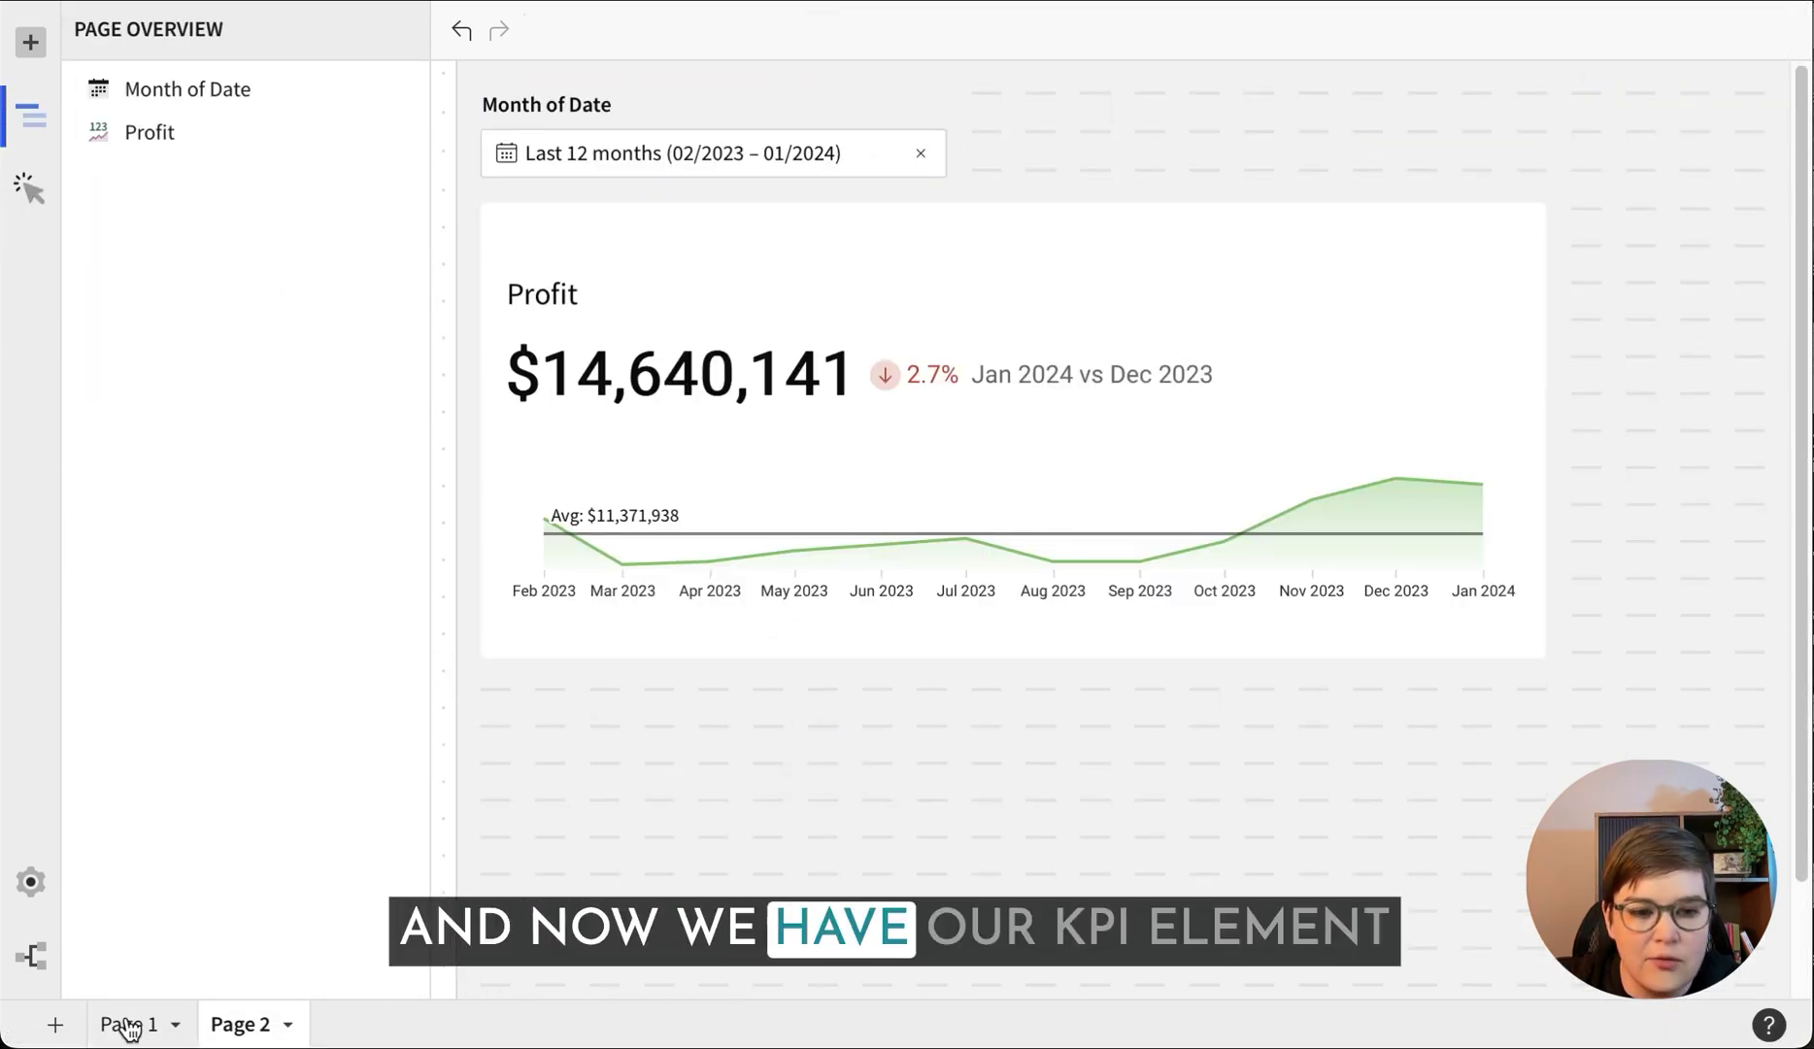
Hide Page 1 and return to Page 2
click(176, 1024)
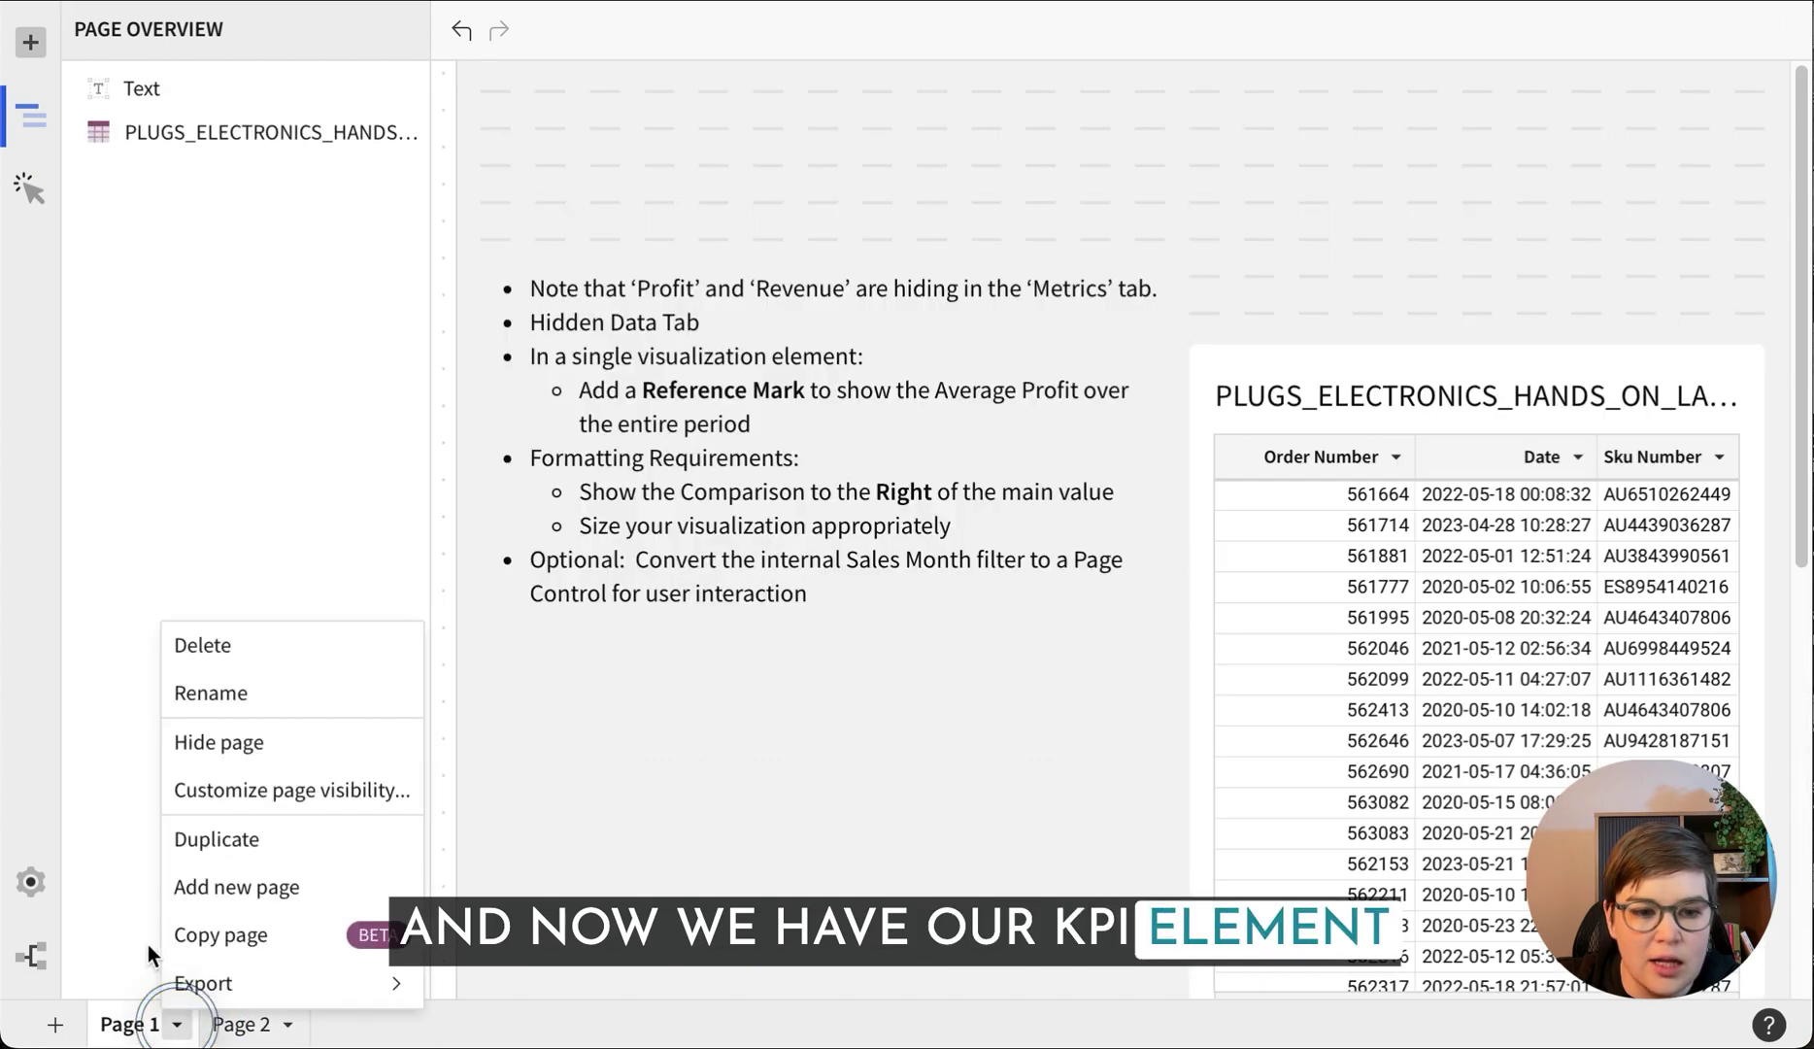
click(251, 744)
click(278, 1025)
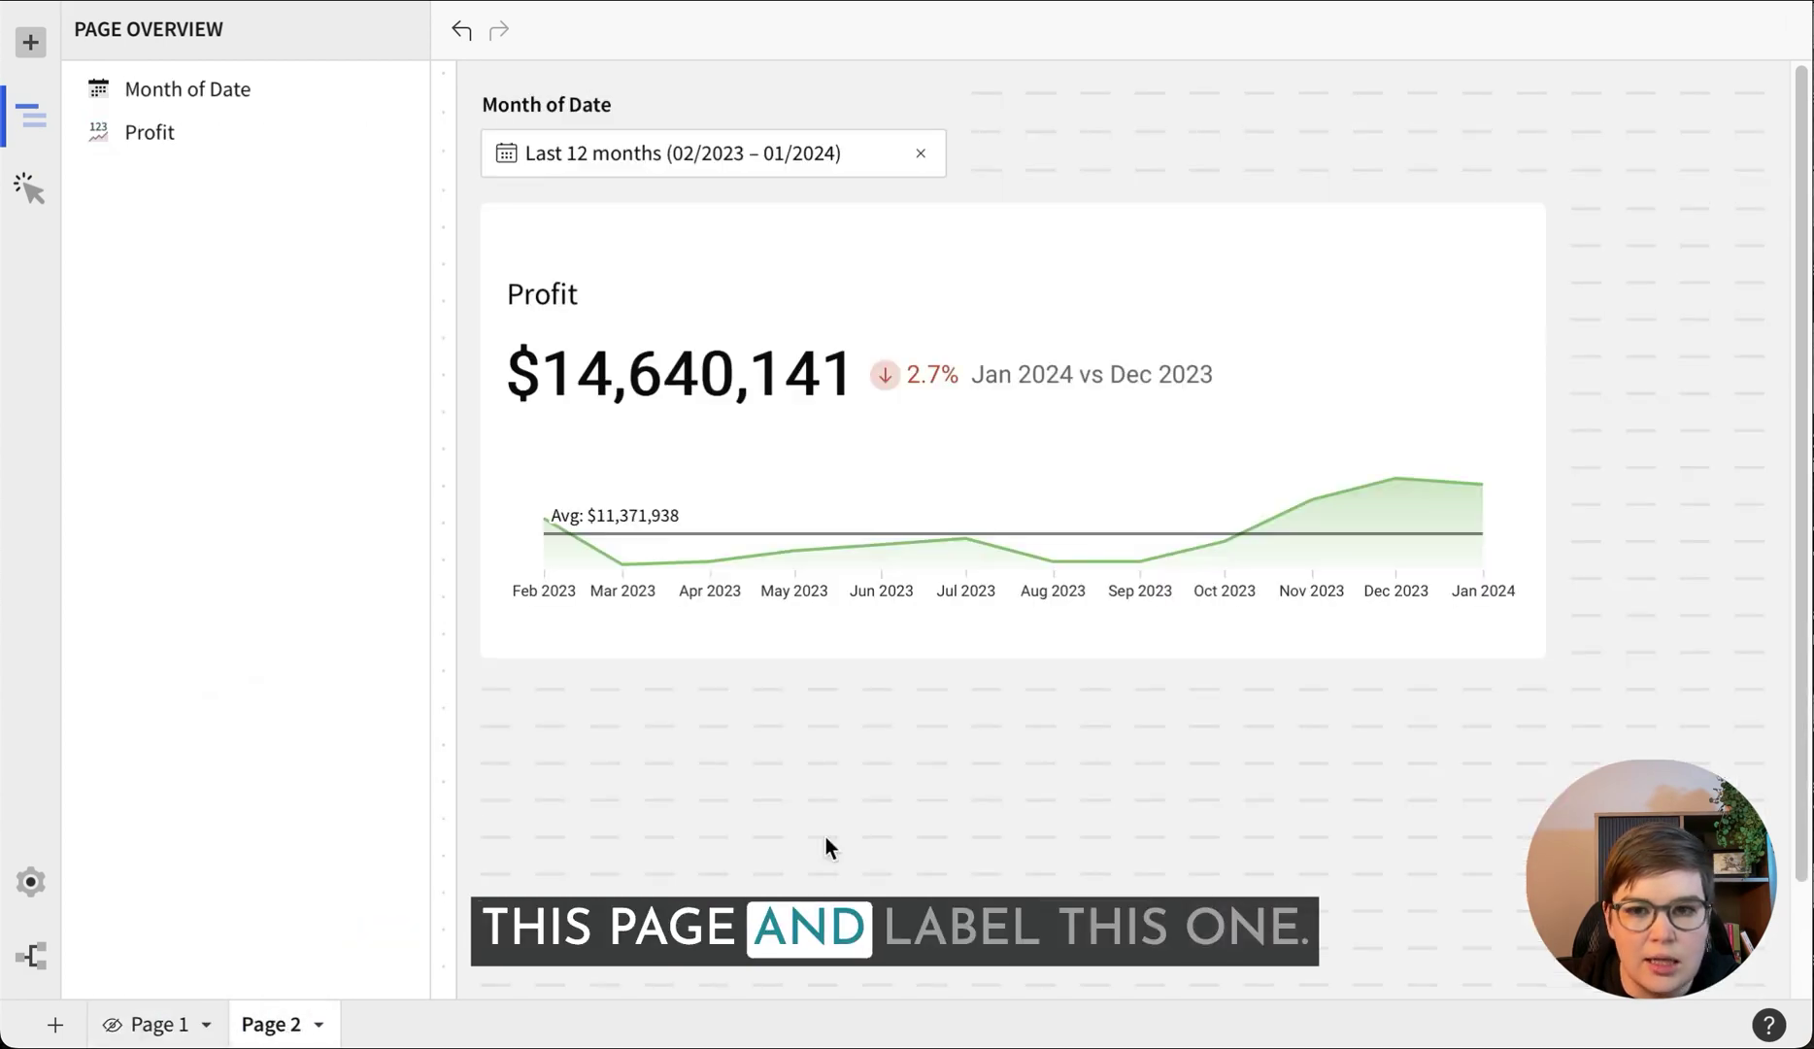